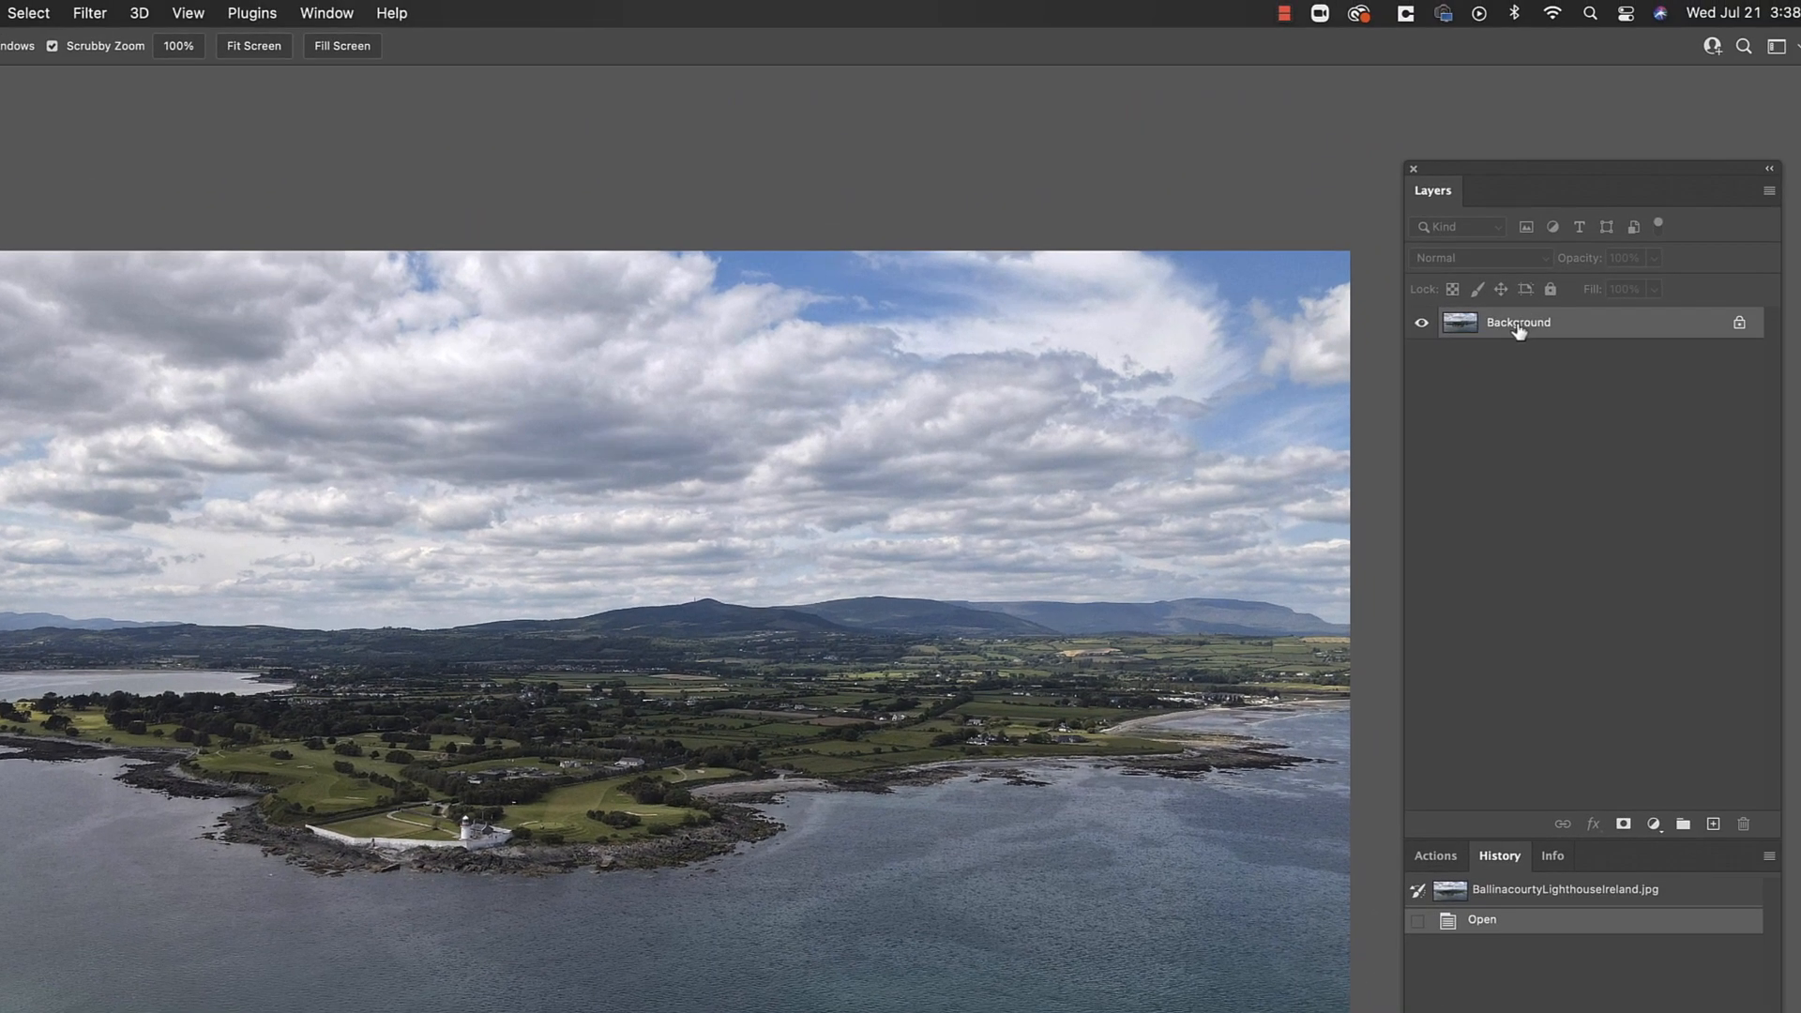
Duplicate the Background layer and rename the copy LUM
drag(1517, 329, 1713, 823)
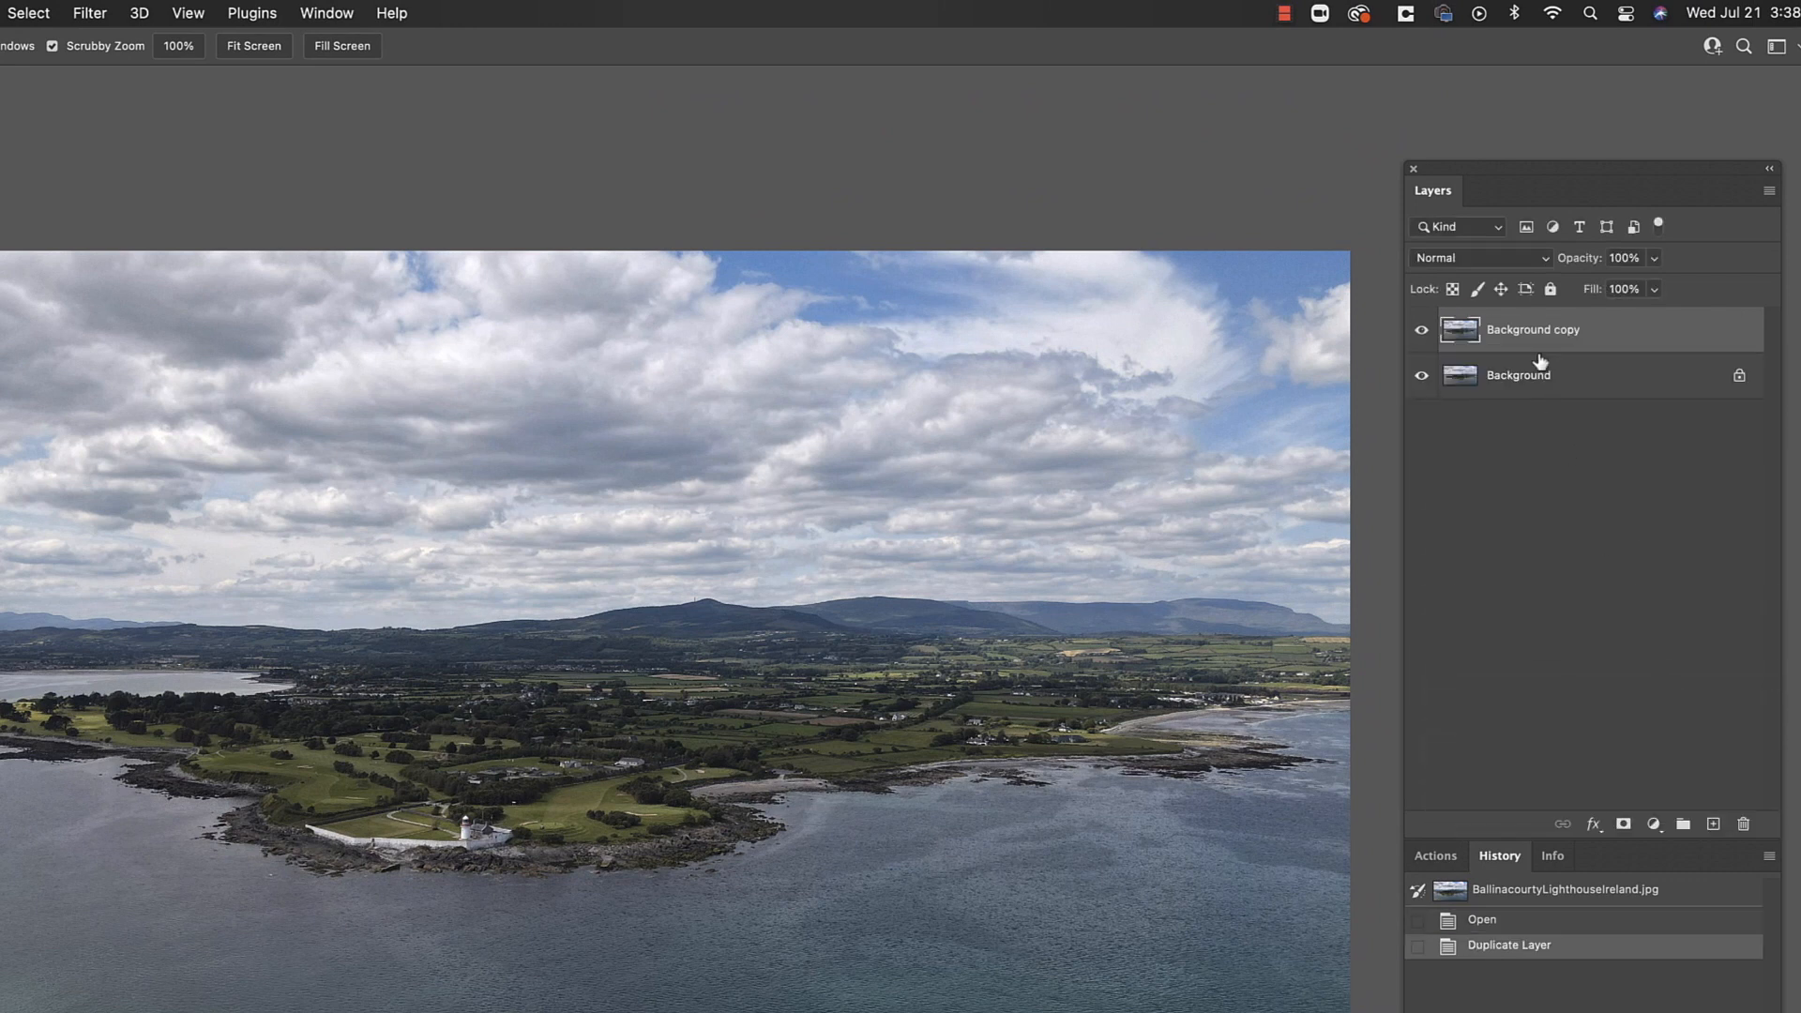
double_click(1522, 329)
text(LUM)
key(Return)
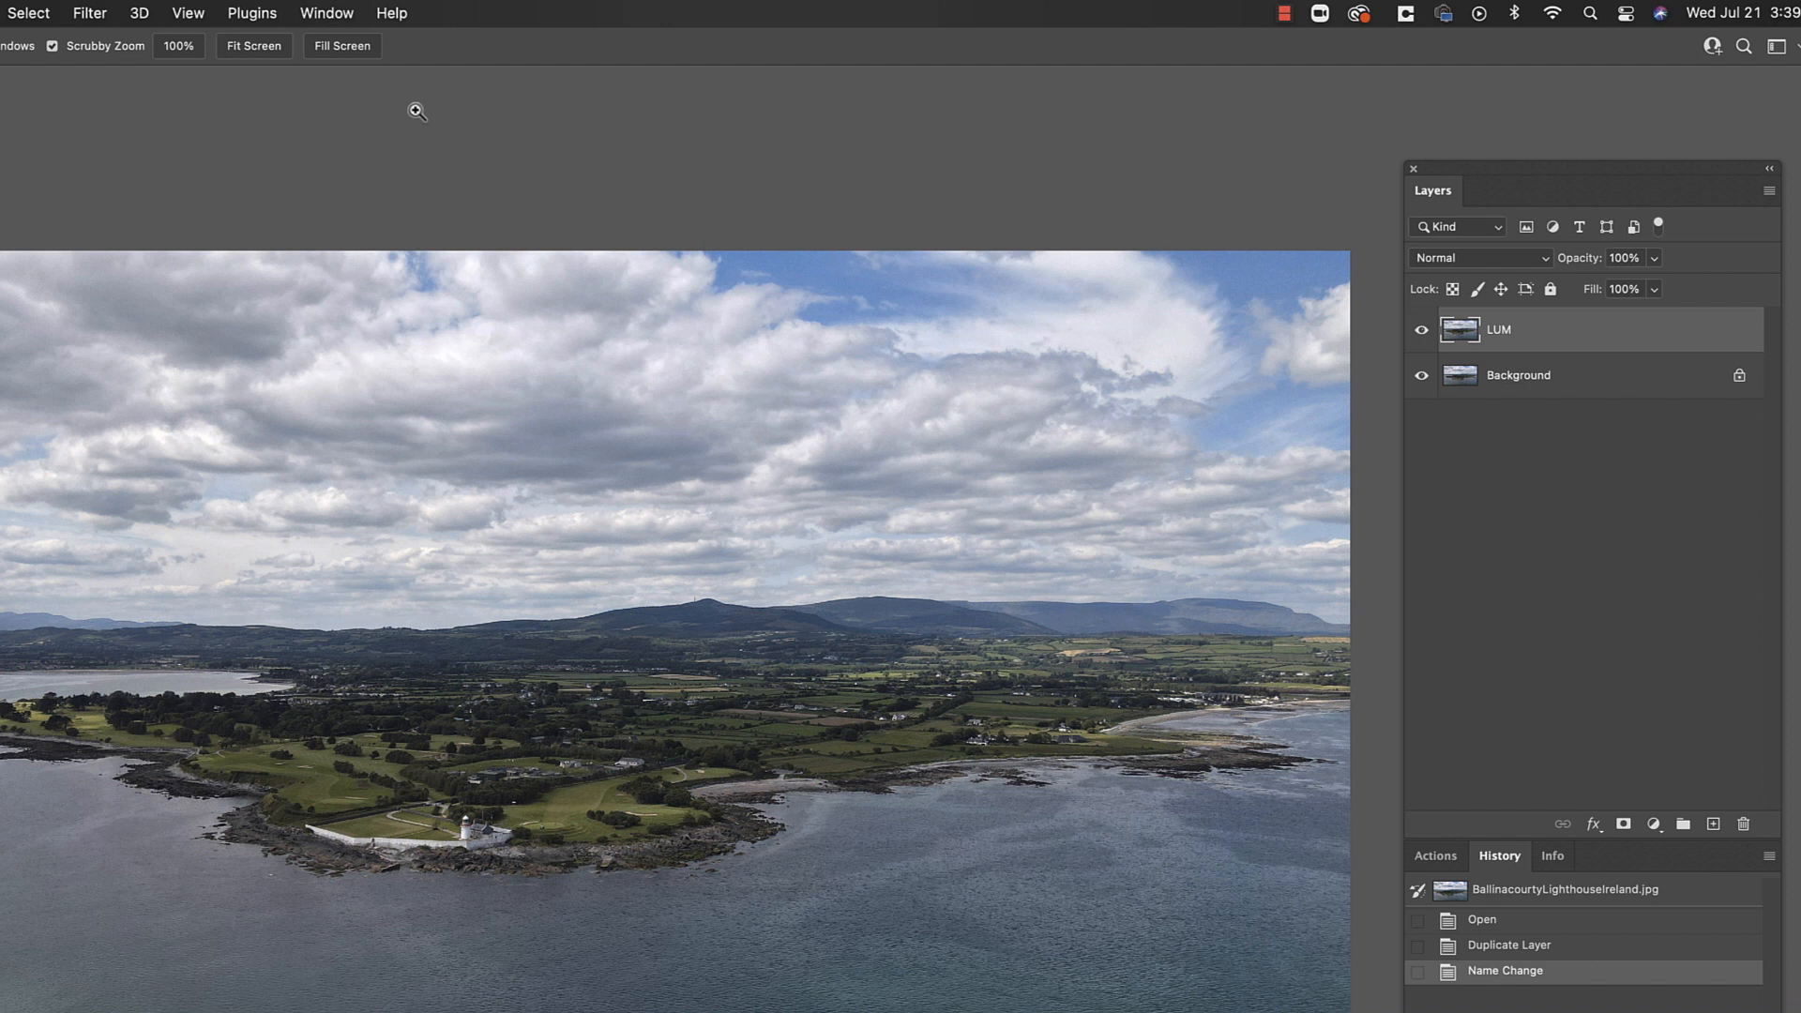
Send the LUM layer to the Luminar AI plug-in and switch to its editing tools
click(90, 14)
mouse_move(213, 535)
click(457, 560)
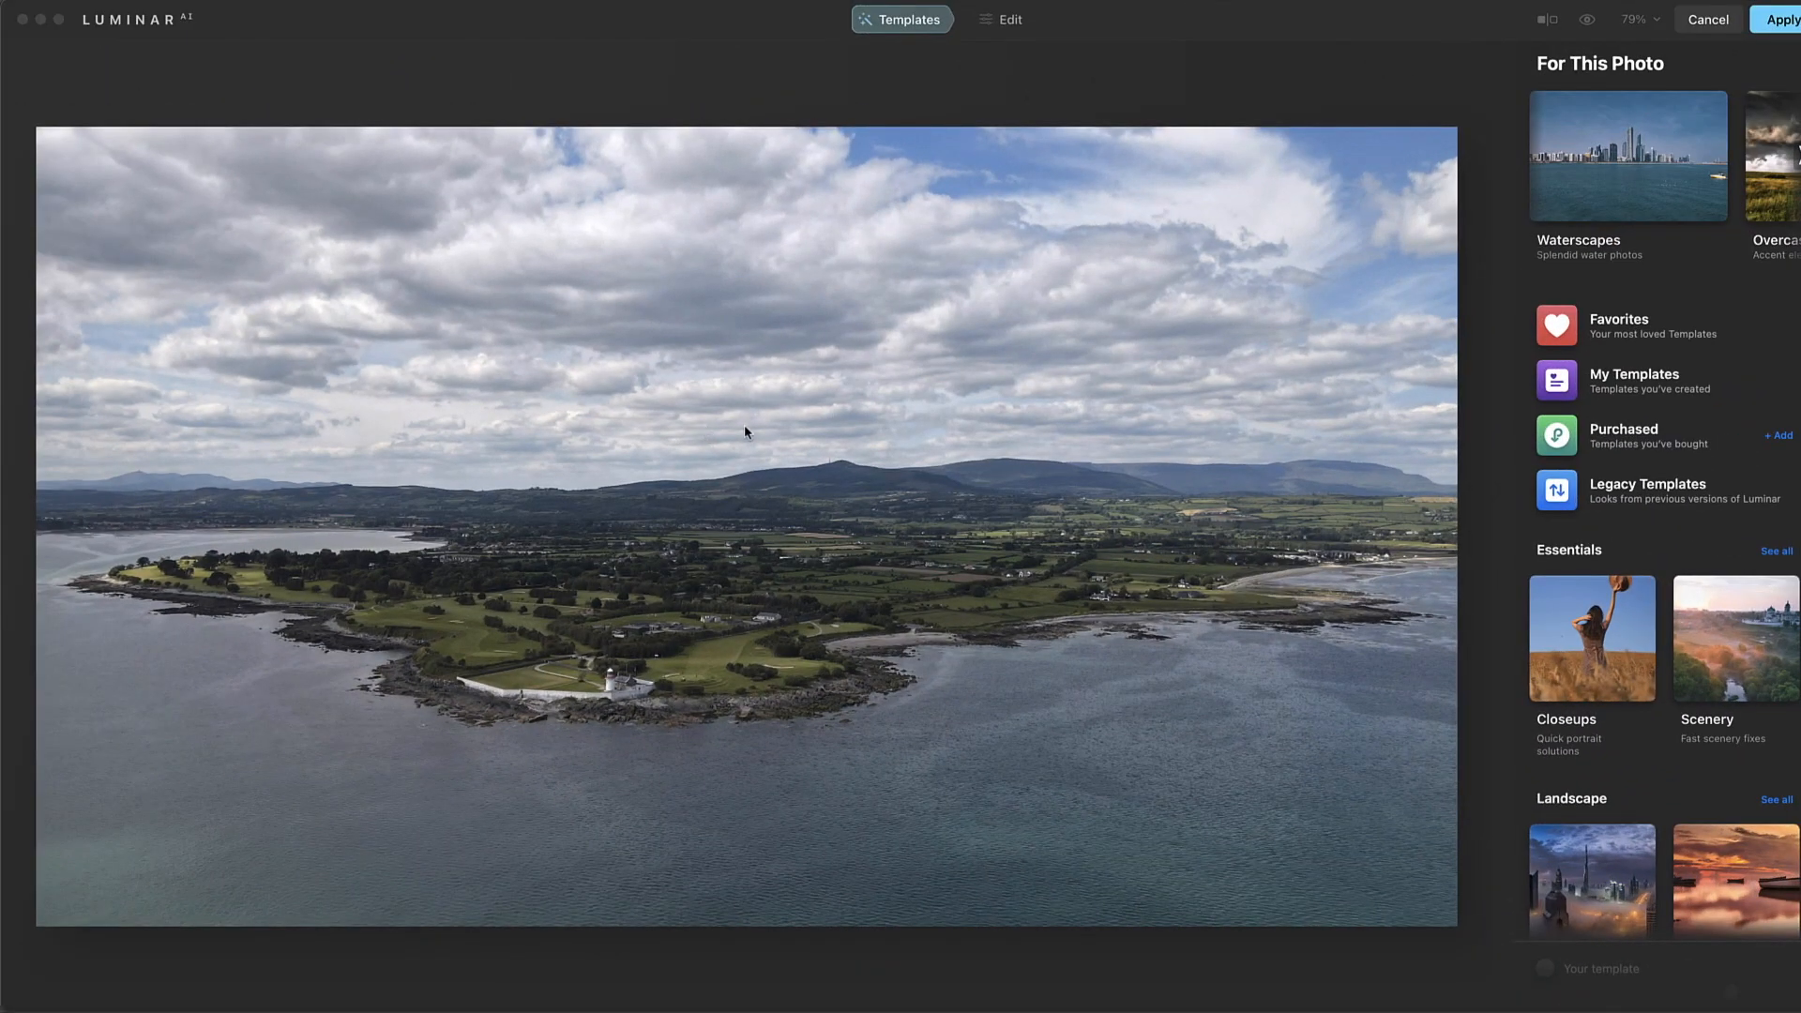
click(992, 24)
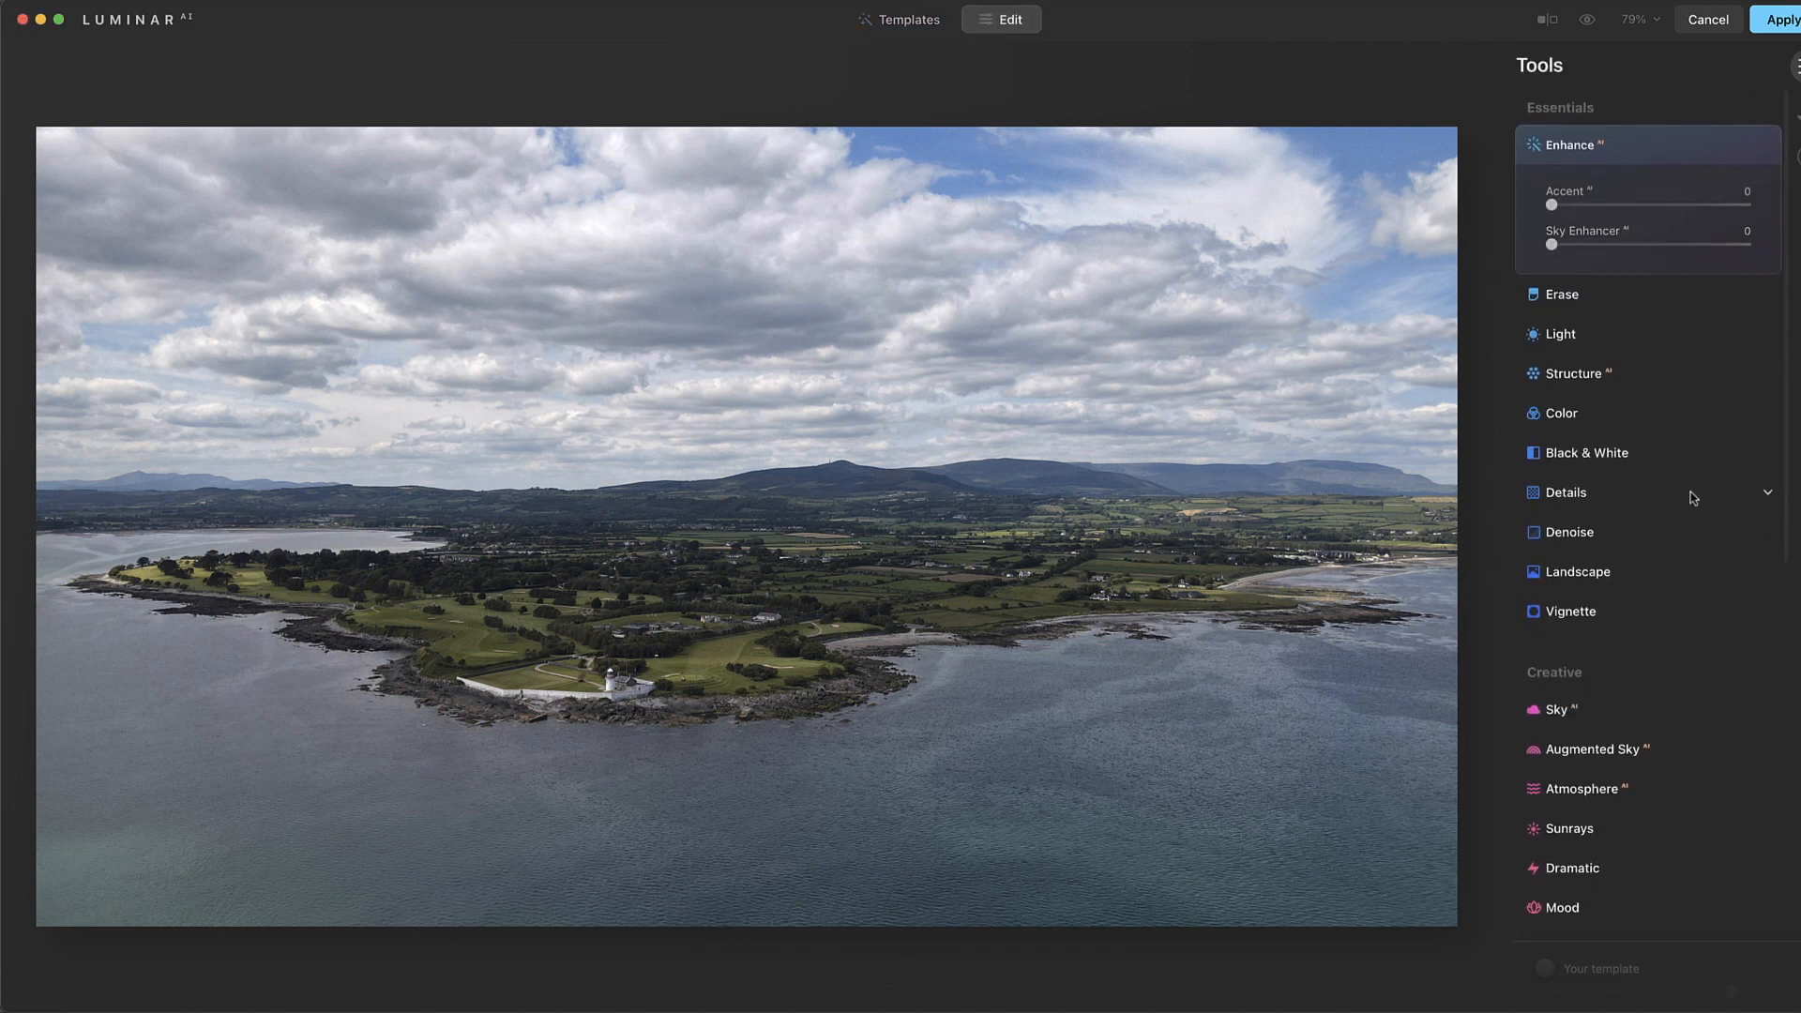
Set the Enhance adjustments to Sky Enhancer 54 and Accent about 33
scroll(1702, 536, down, 2)
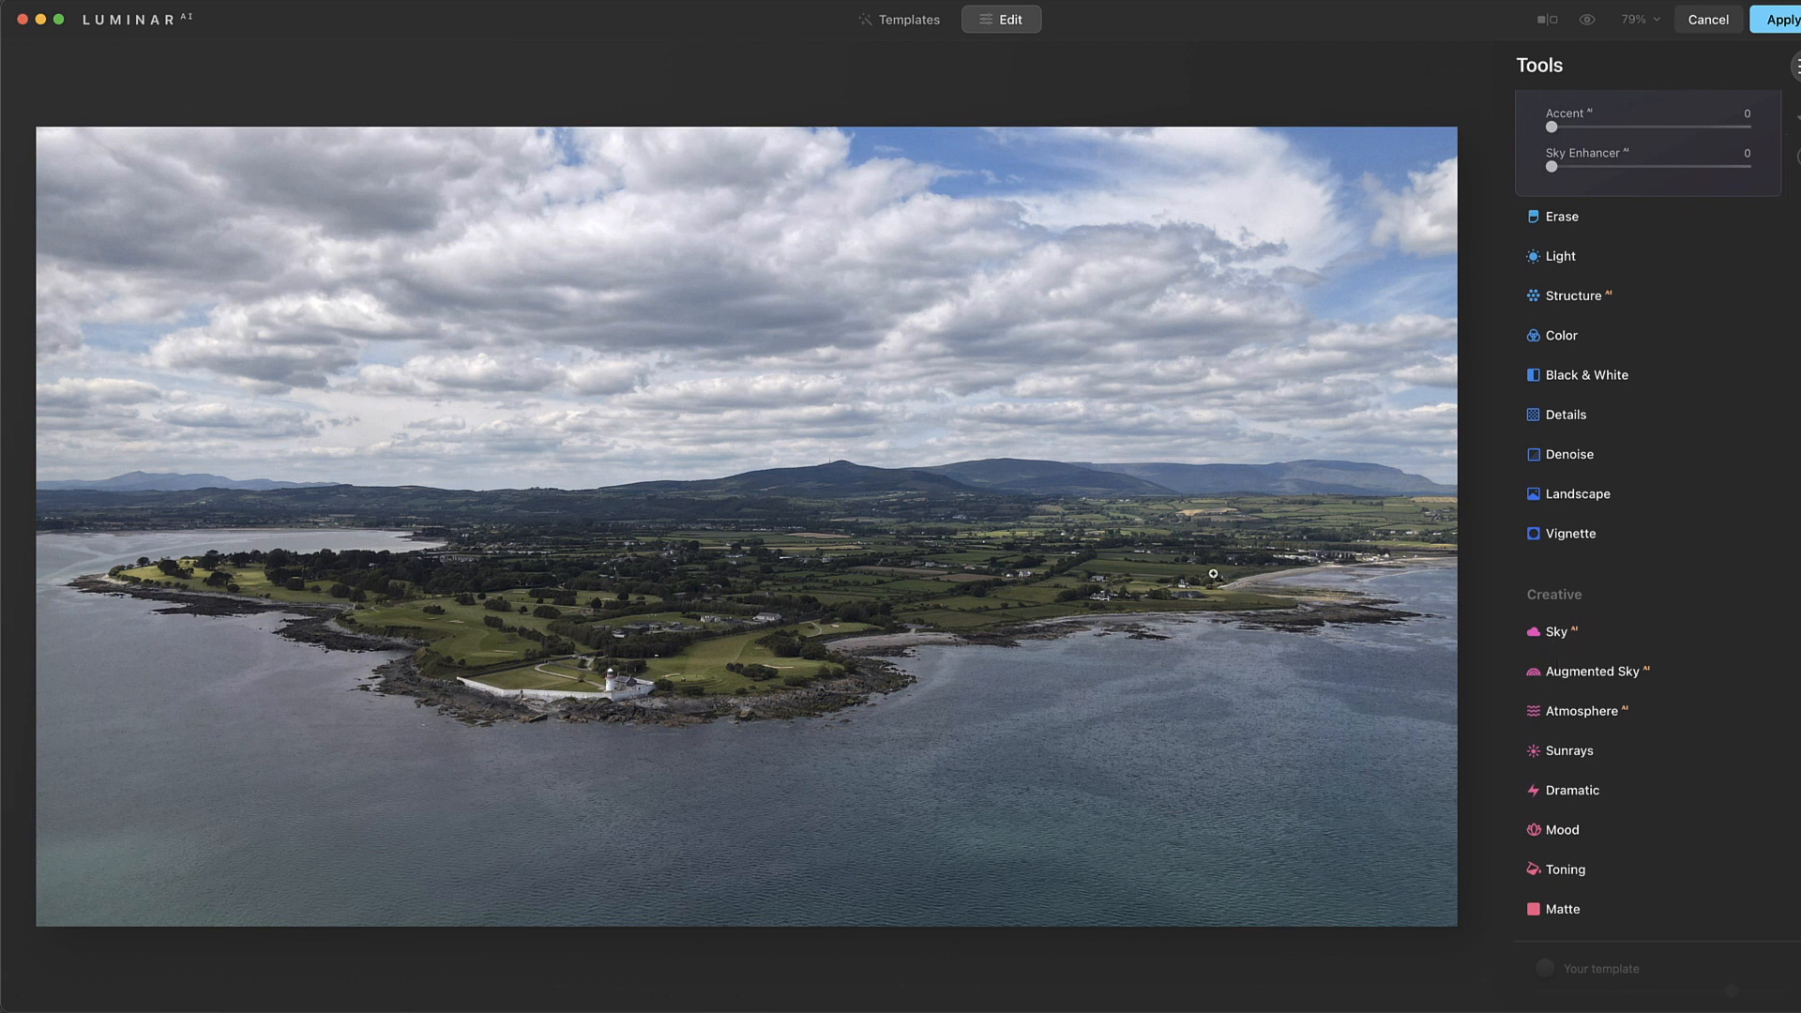
scroll(1601, 486, up, 2)
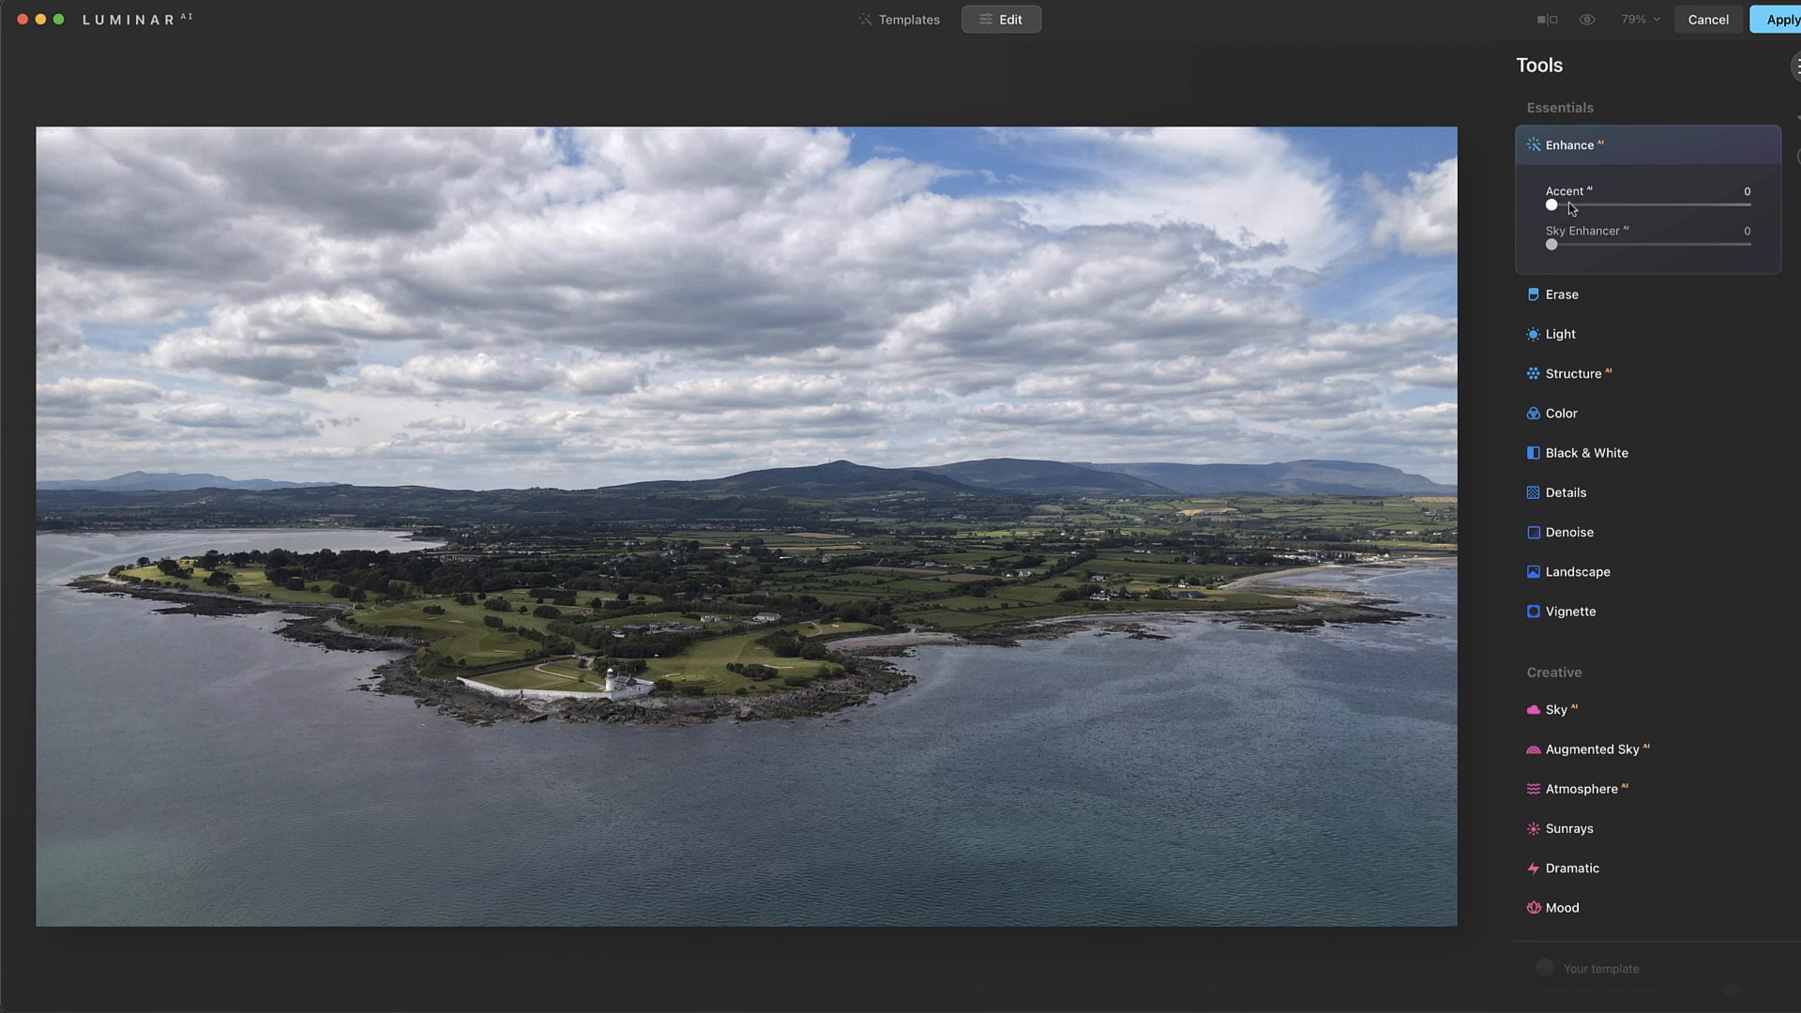
drag(1551, 245, 1649, 251)
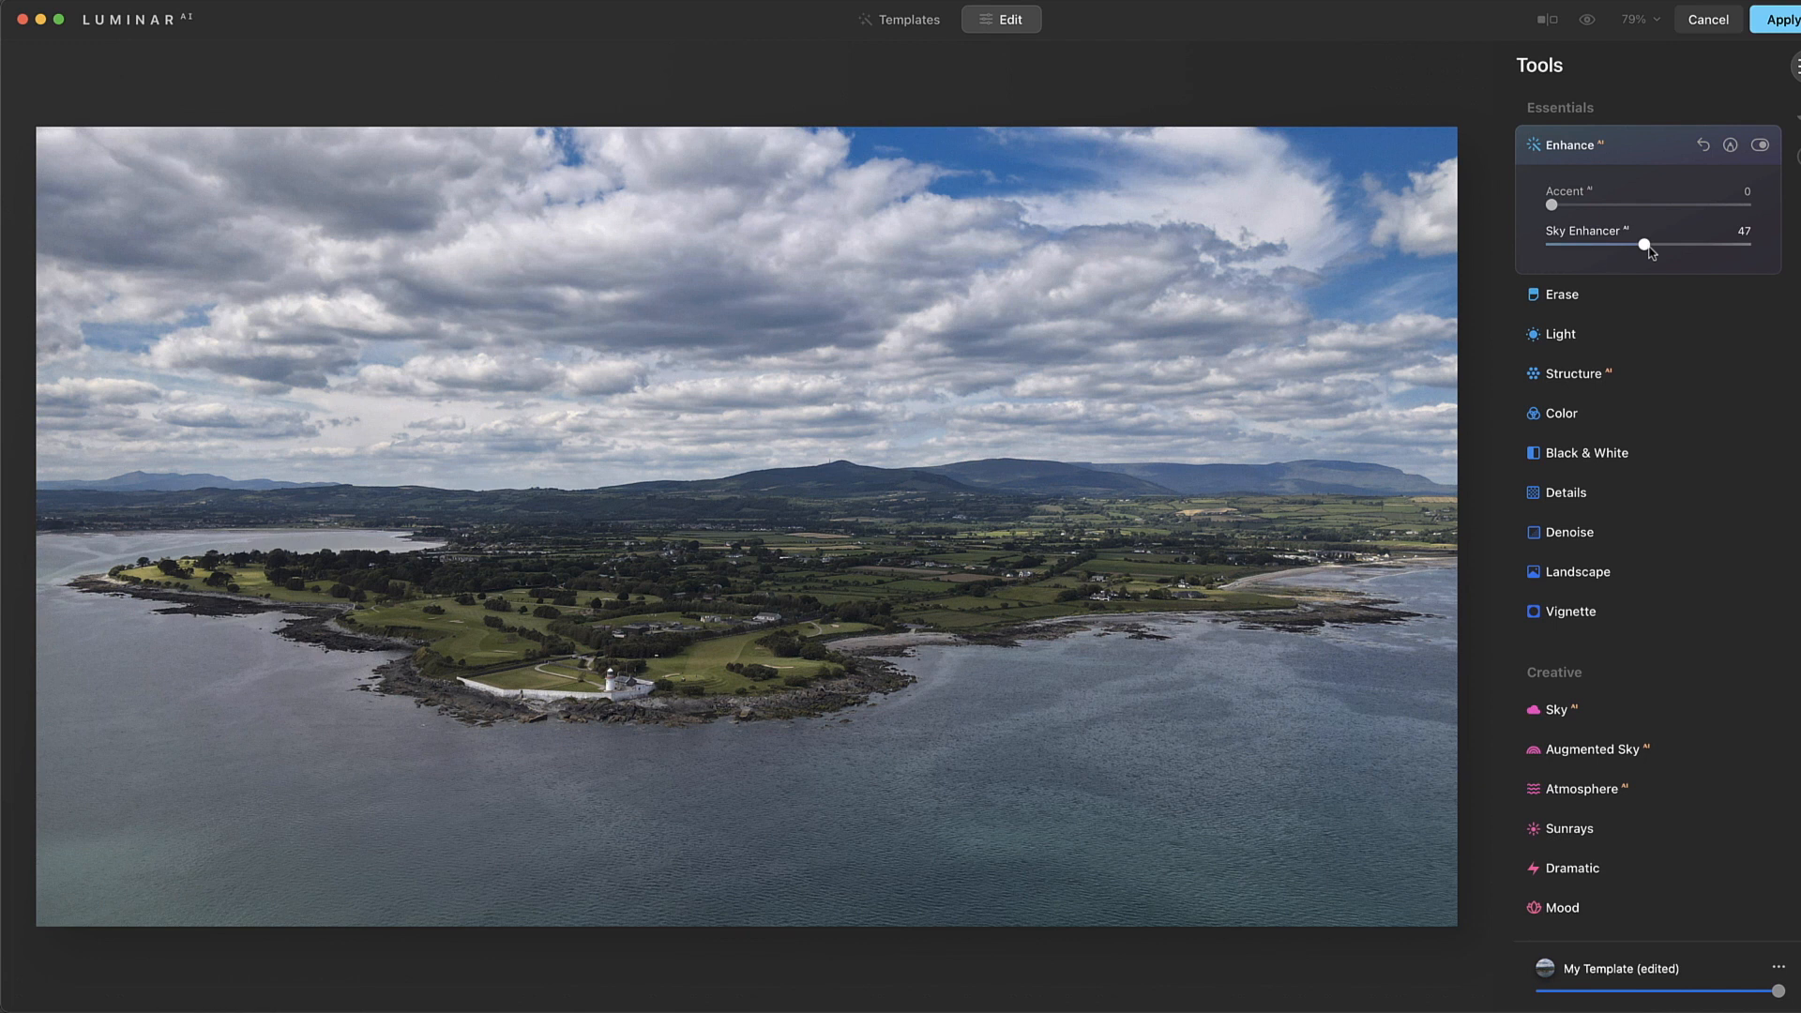
drag(1647, 253, 1660, 253)
drag(1552, 204, 1616, 215)
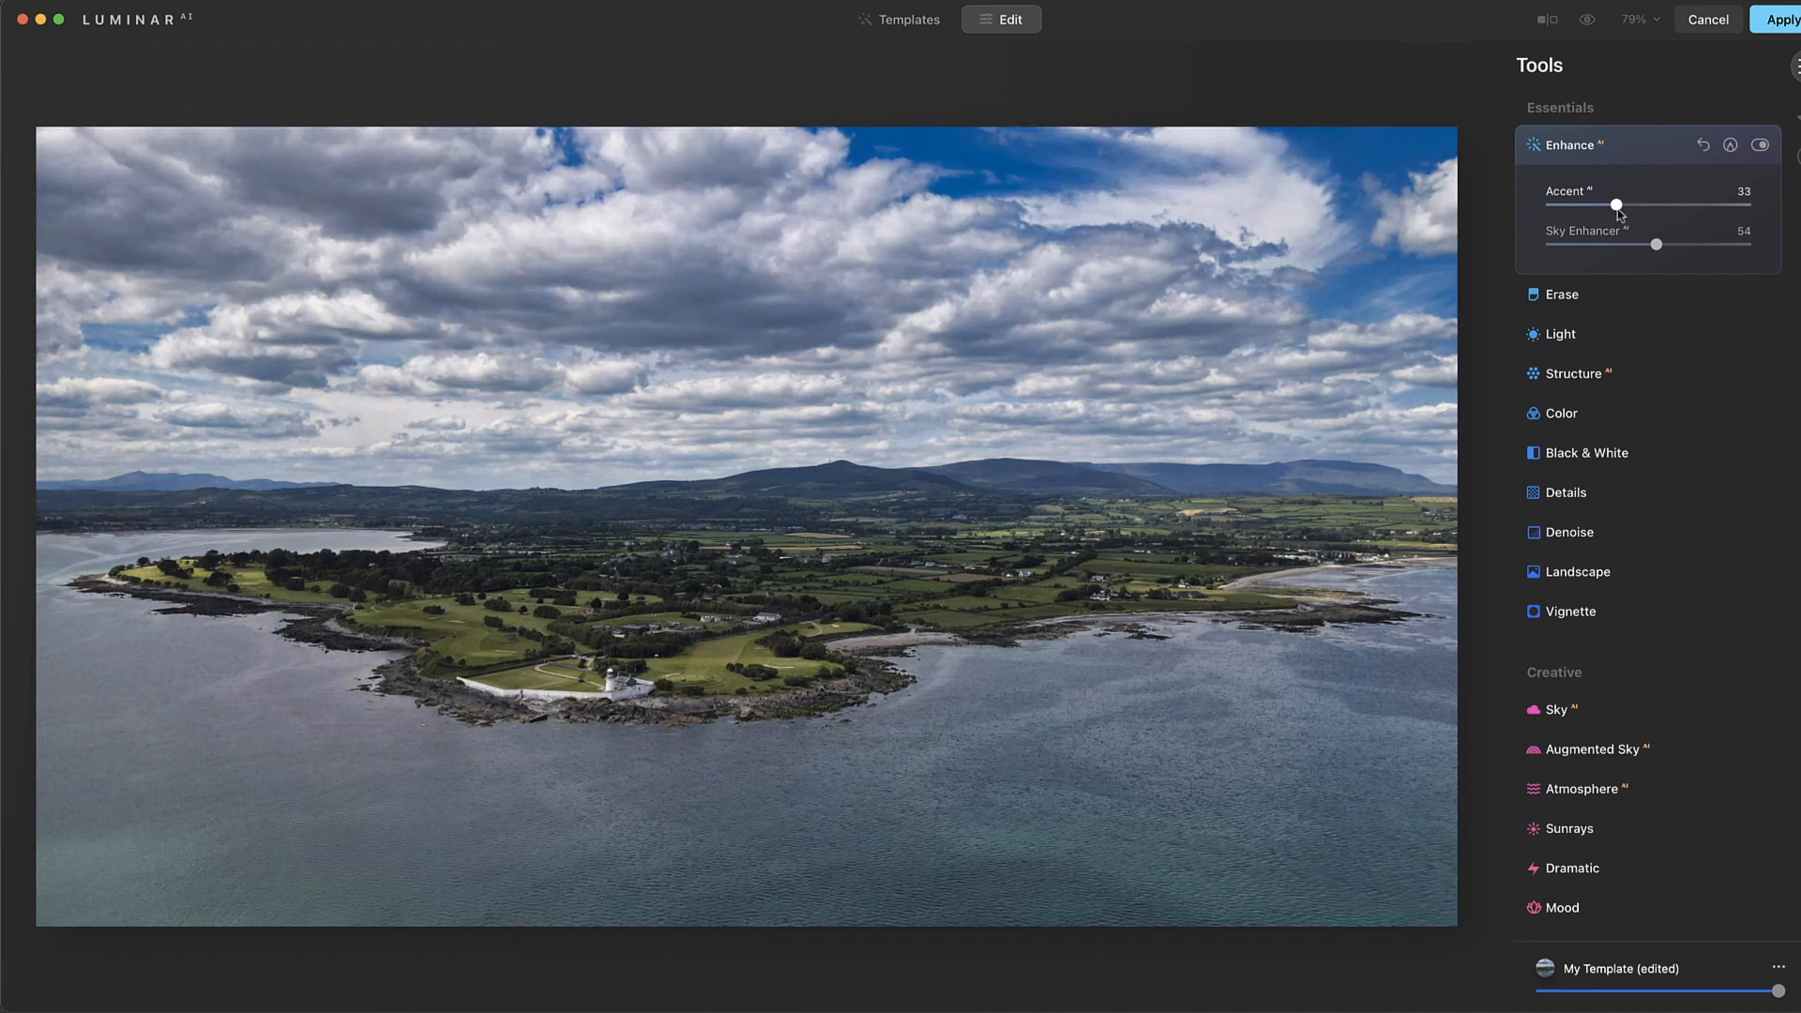
drag(1617, 211, 1612, 211)
Warm the photo slightly in the Light adjustments by setting Temperature to 4
click(1571, 345)
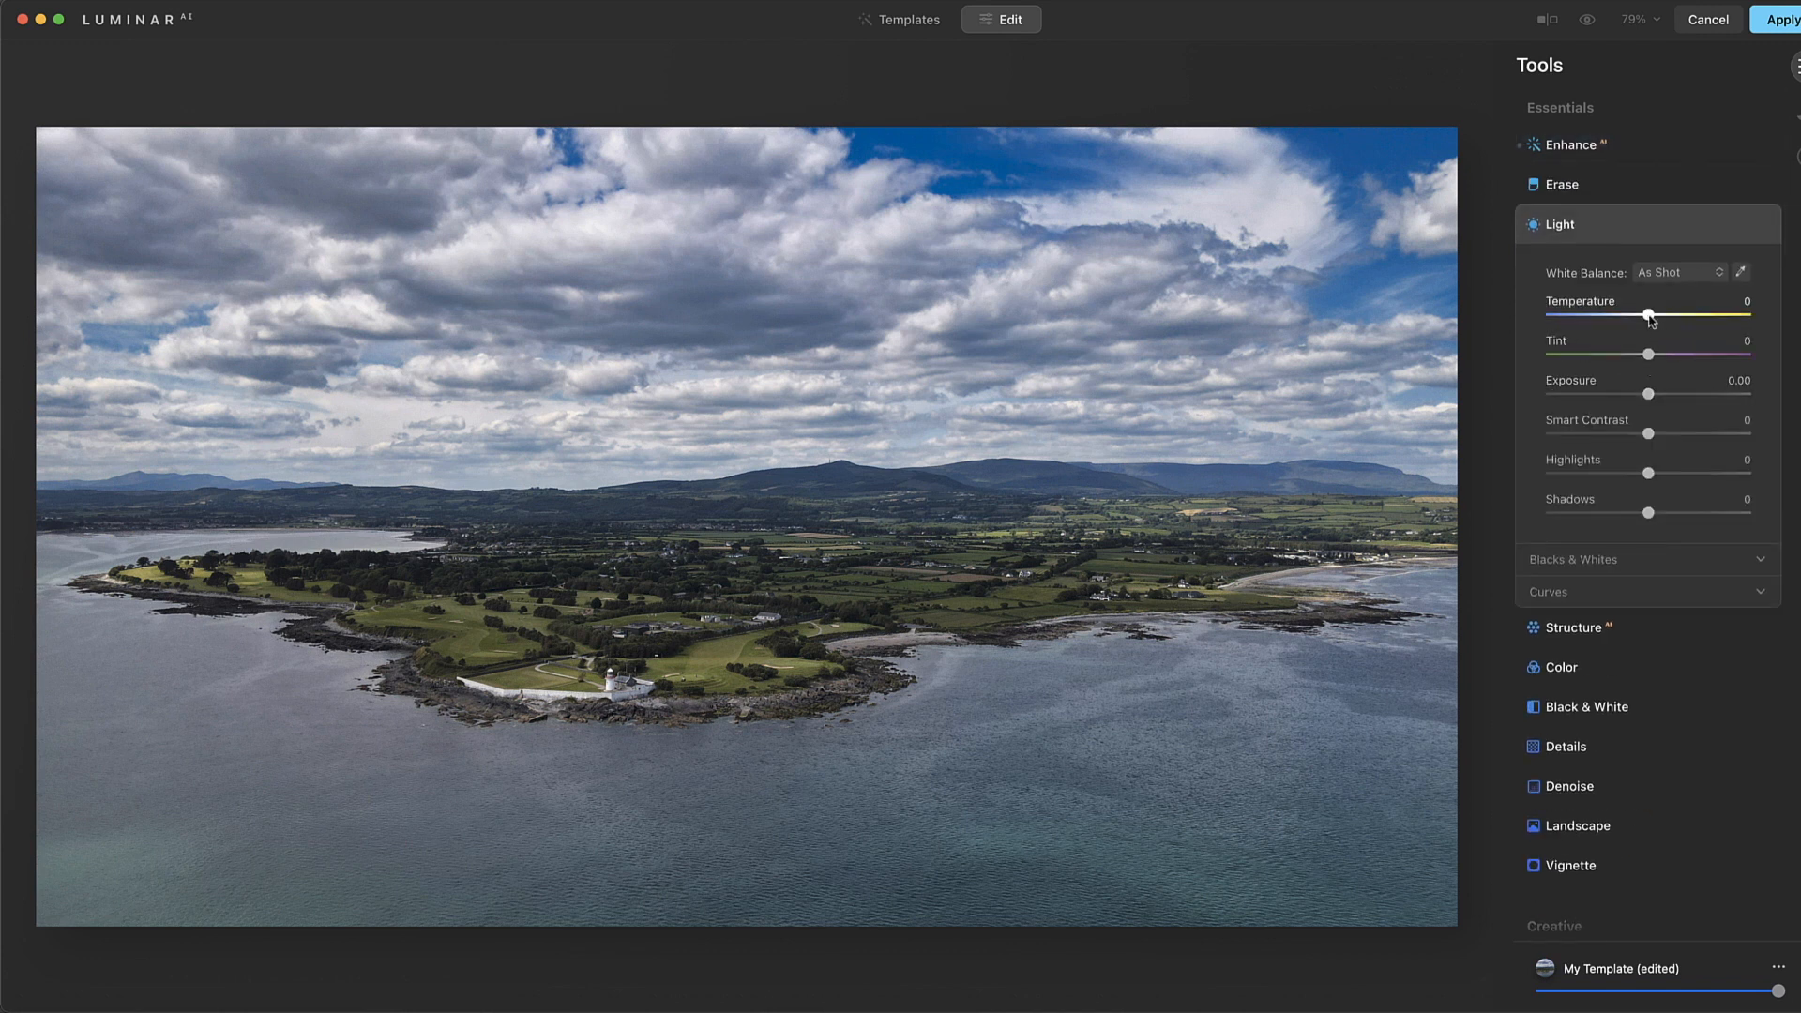
drag(1650, 320, 1656, 321)
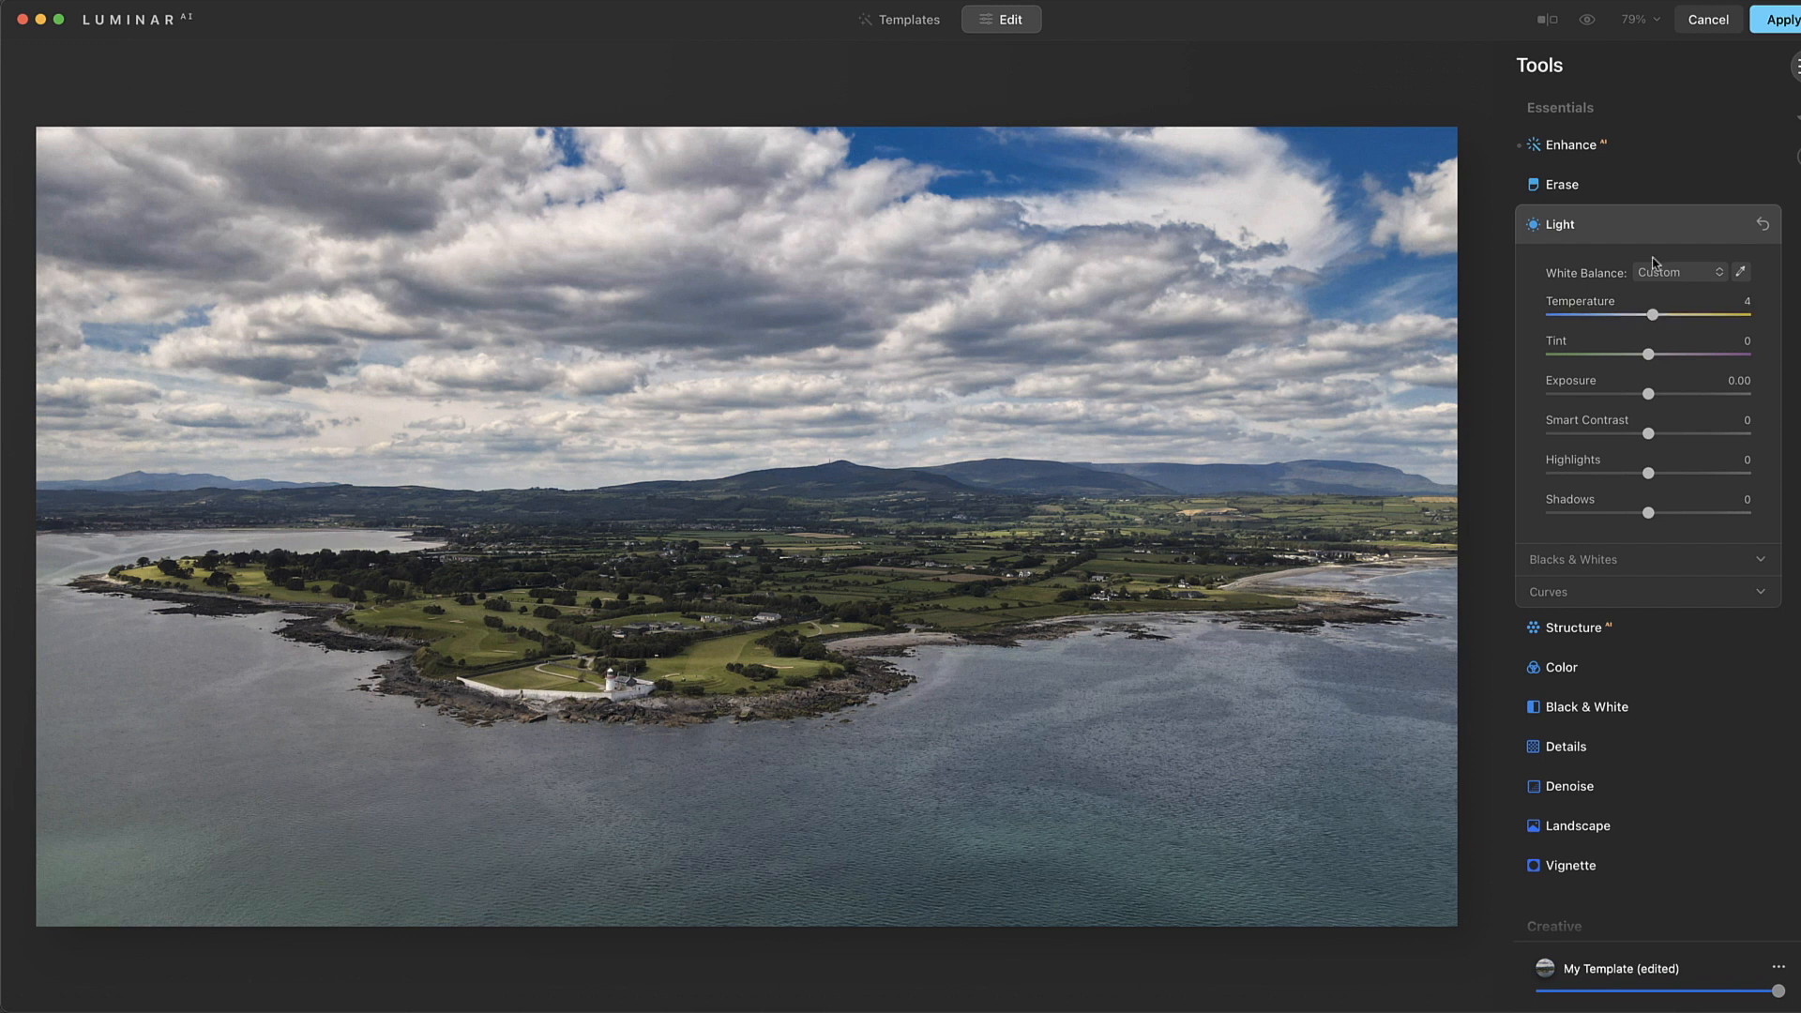
click(1594, 230)
Set the Structure adjustments to Boost 16 and Amount 36
click(1590, 267)
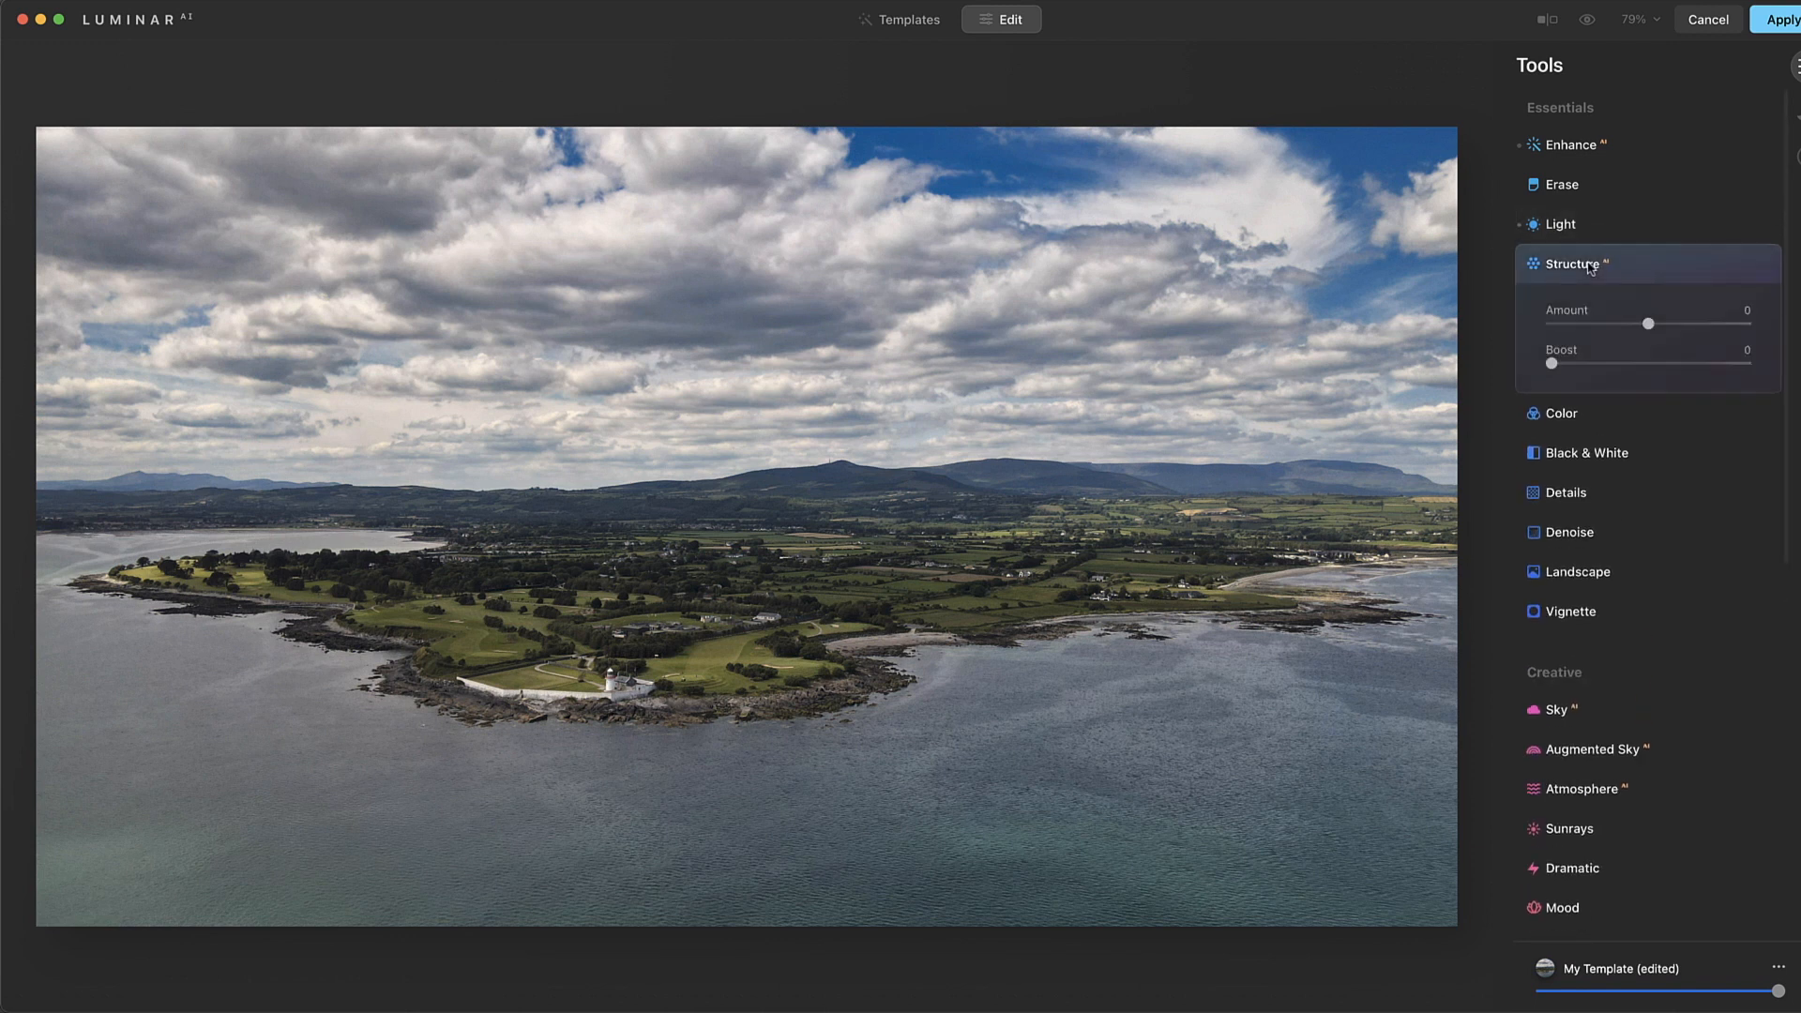
drag(1555, 368, 1589, 369)
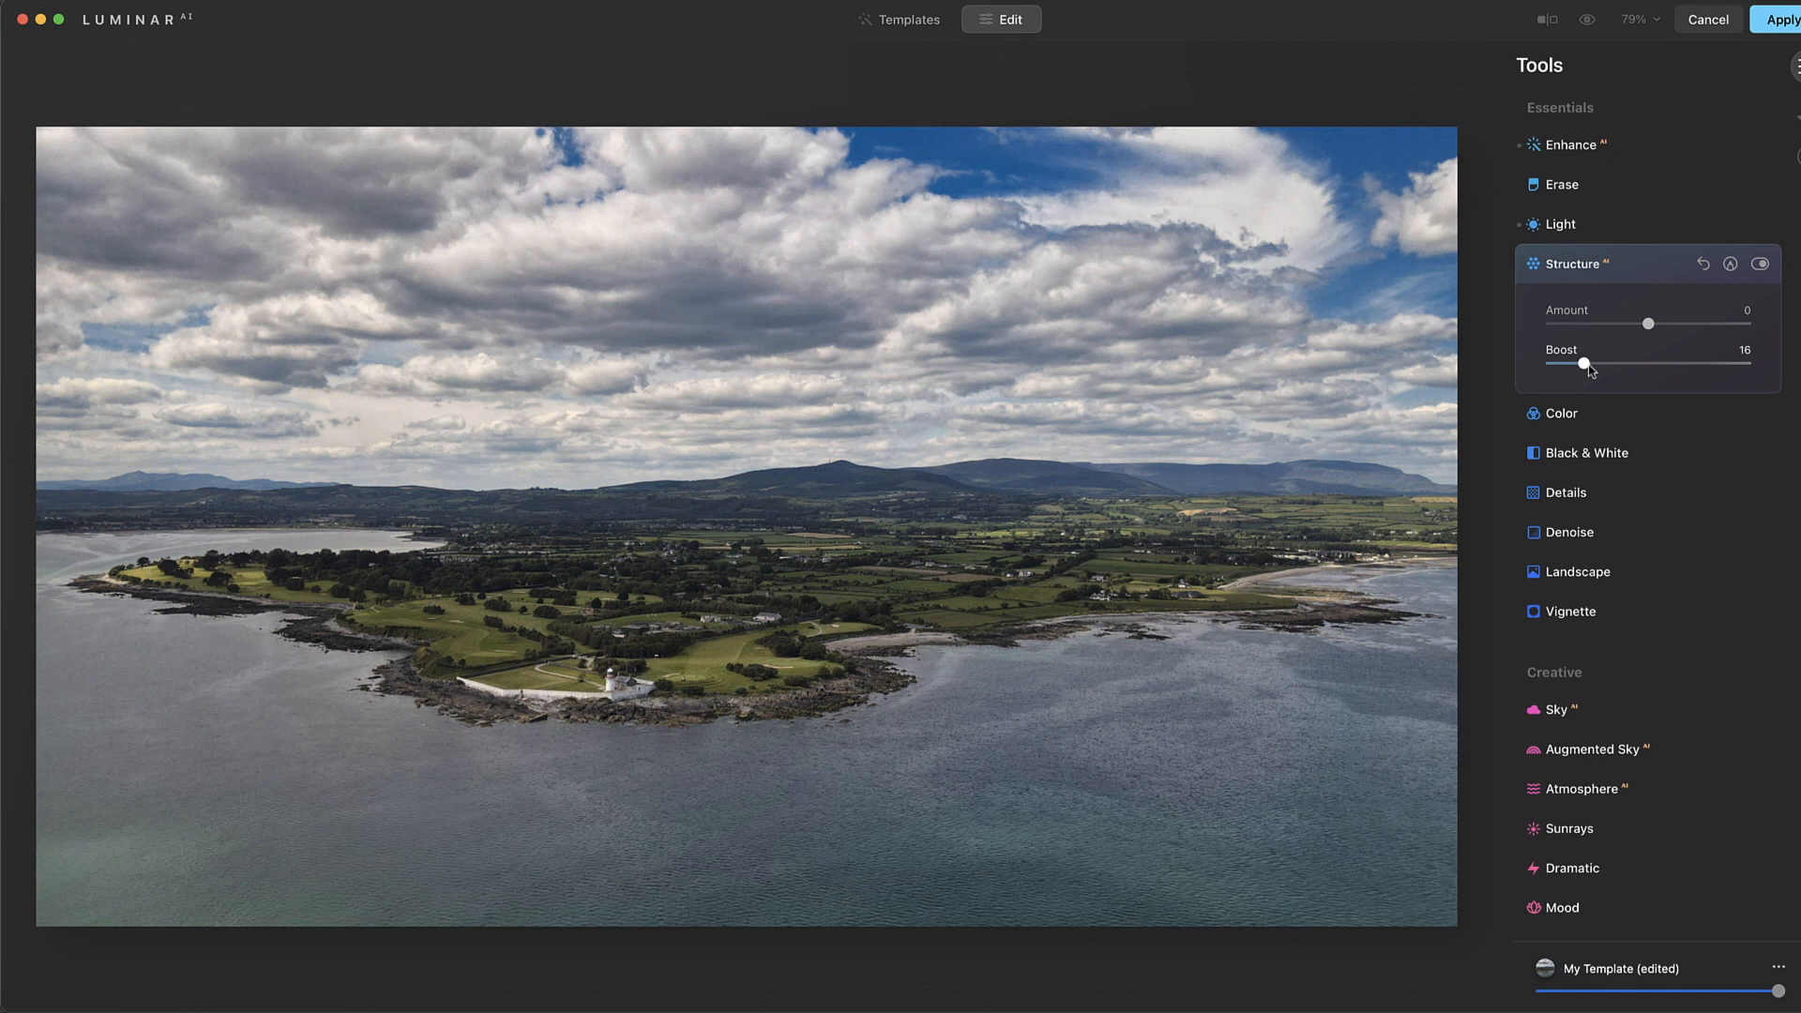
mouse_move(1652, 328)
mouse_down()
mouse_move(1735, 331)
mouse_move(1537, 337)
mouse_move(1687, 328)
mouse_up()
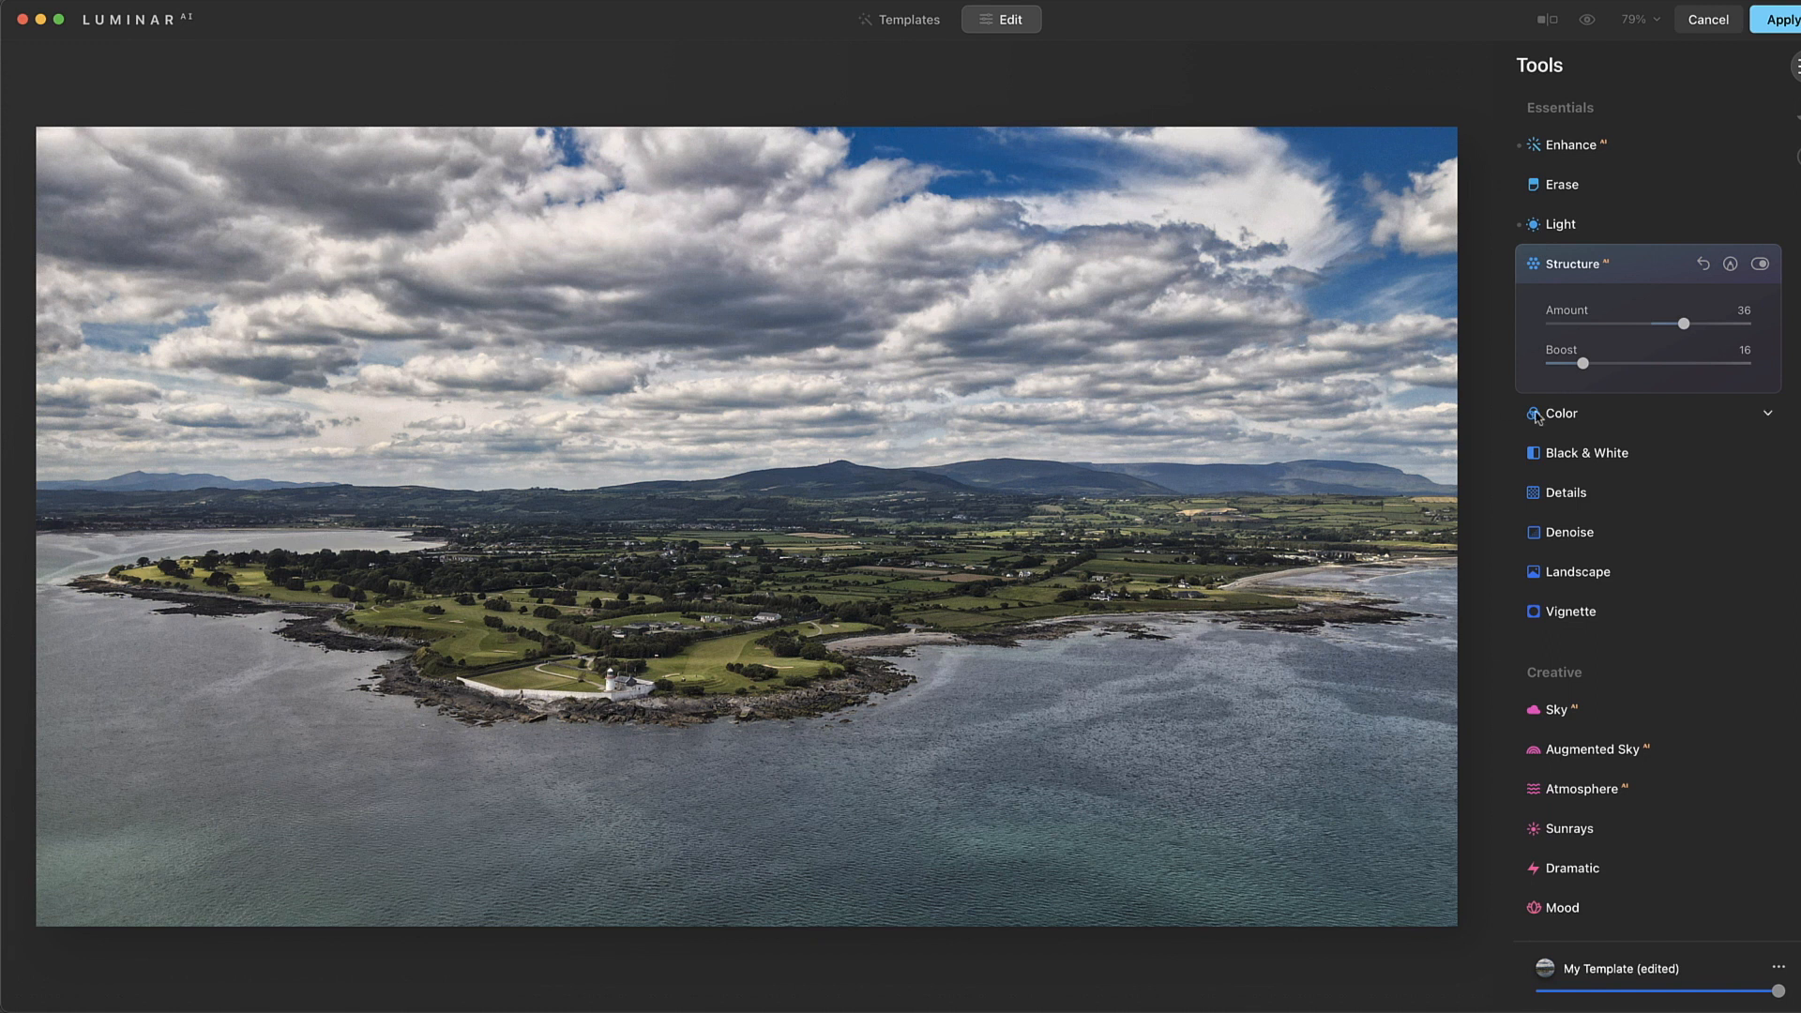
Set the Color adjustments to Saturation about 15 and Vibrance about 34
click(1593, 420)
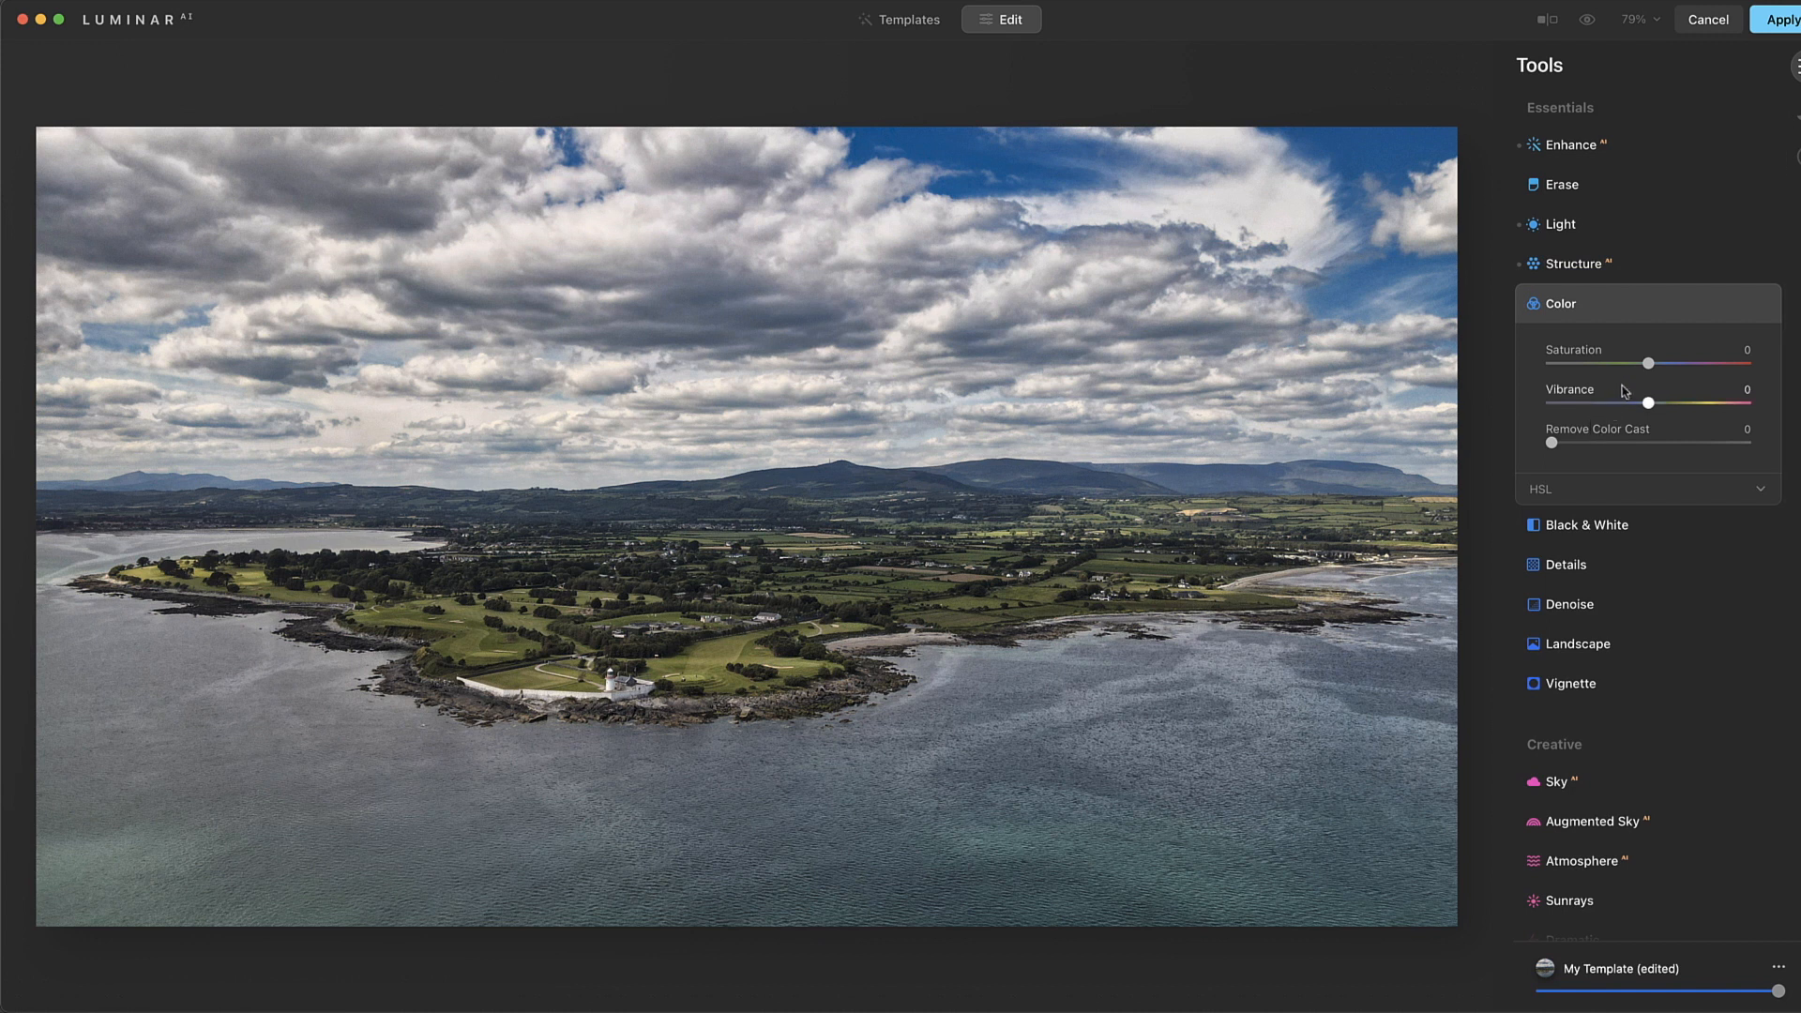
drag(1651, 369, 1663, 371)
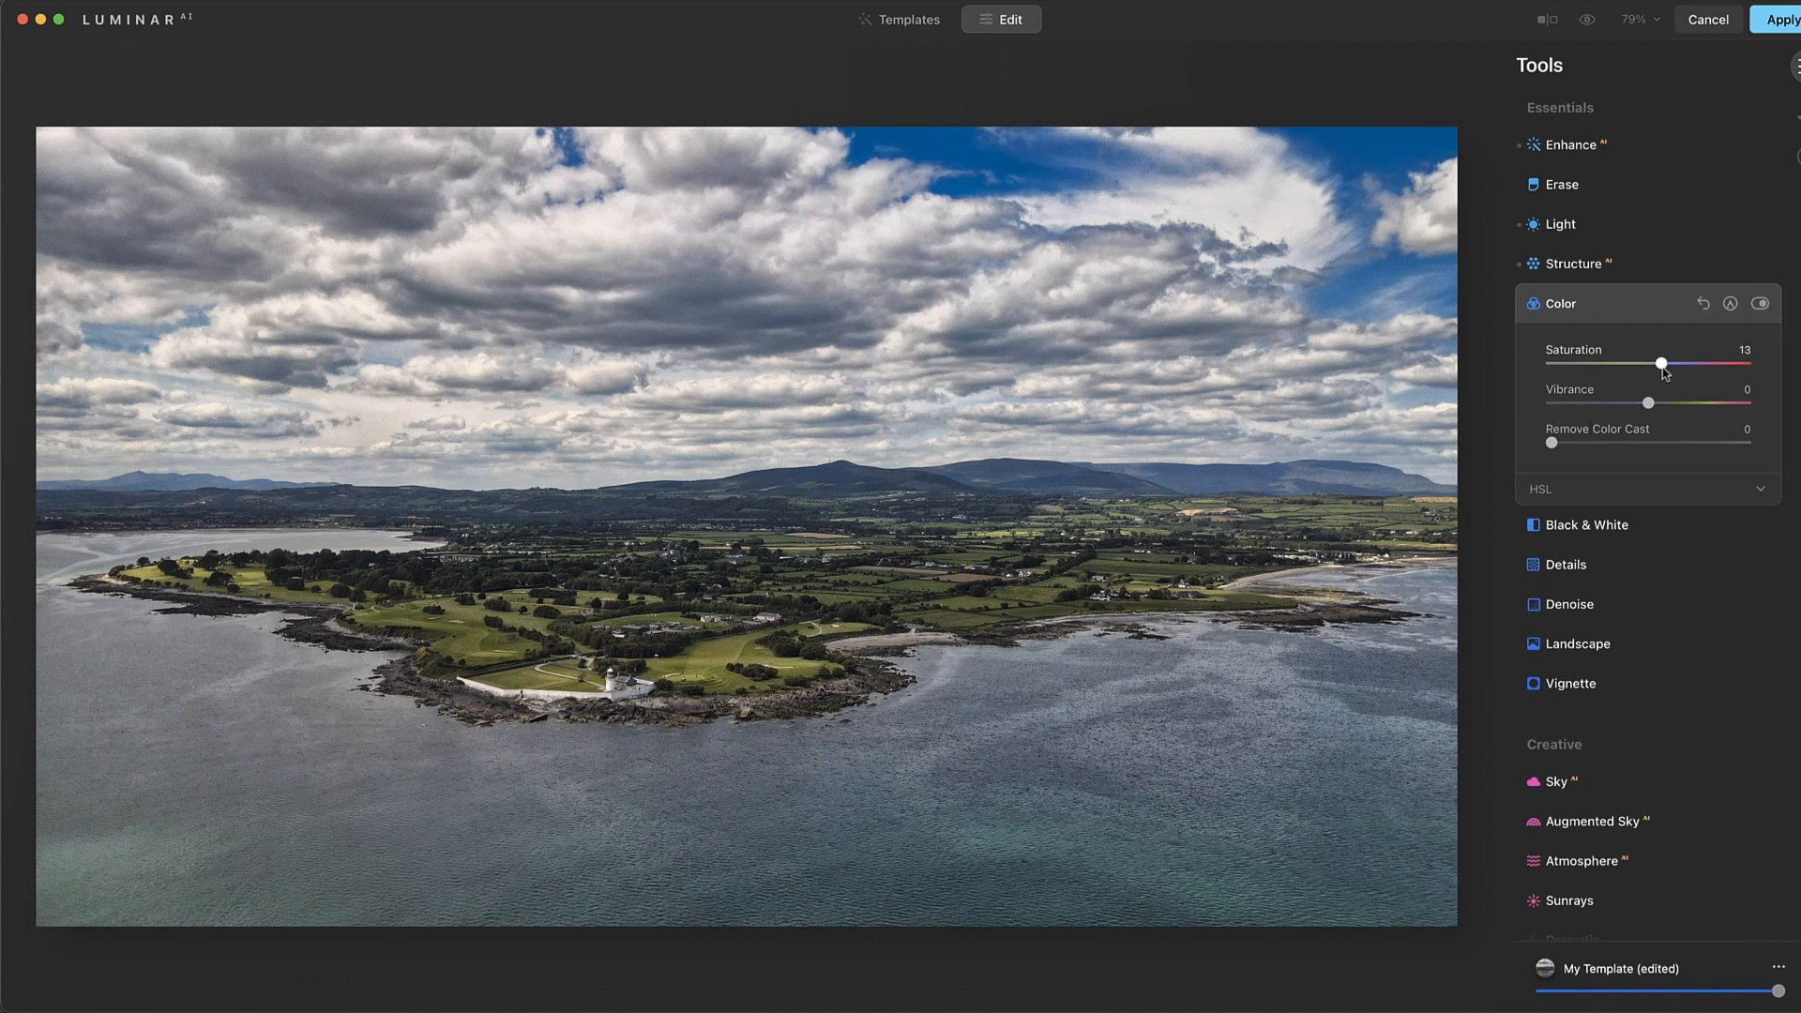
drag(1663, 366, 1689, 410)
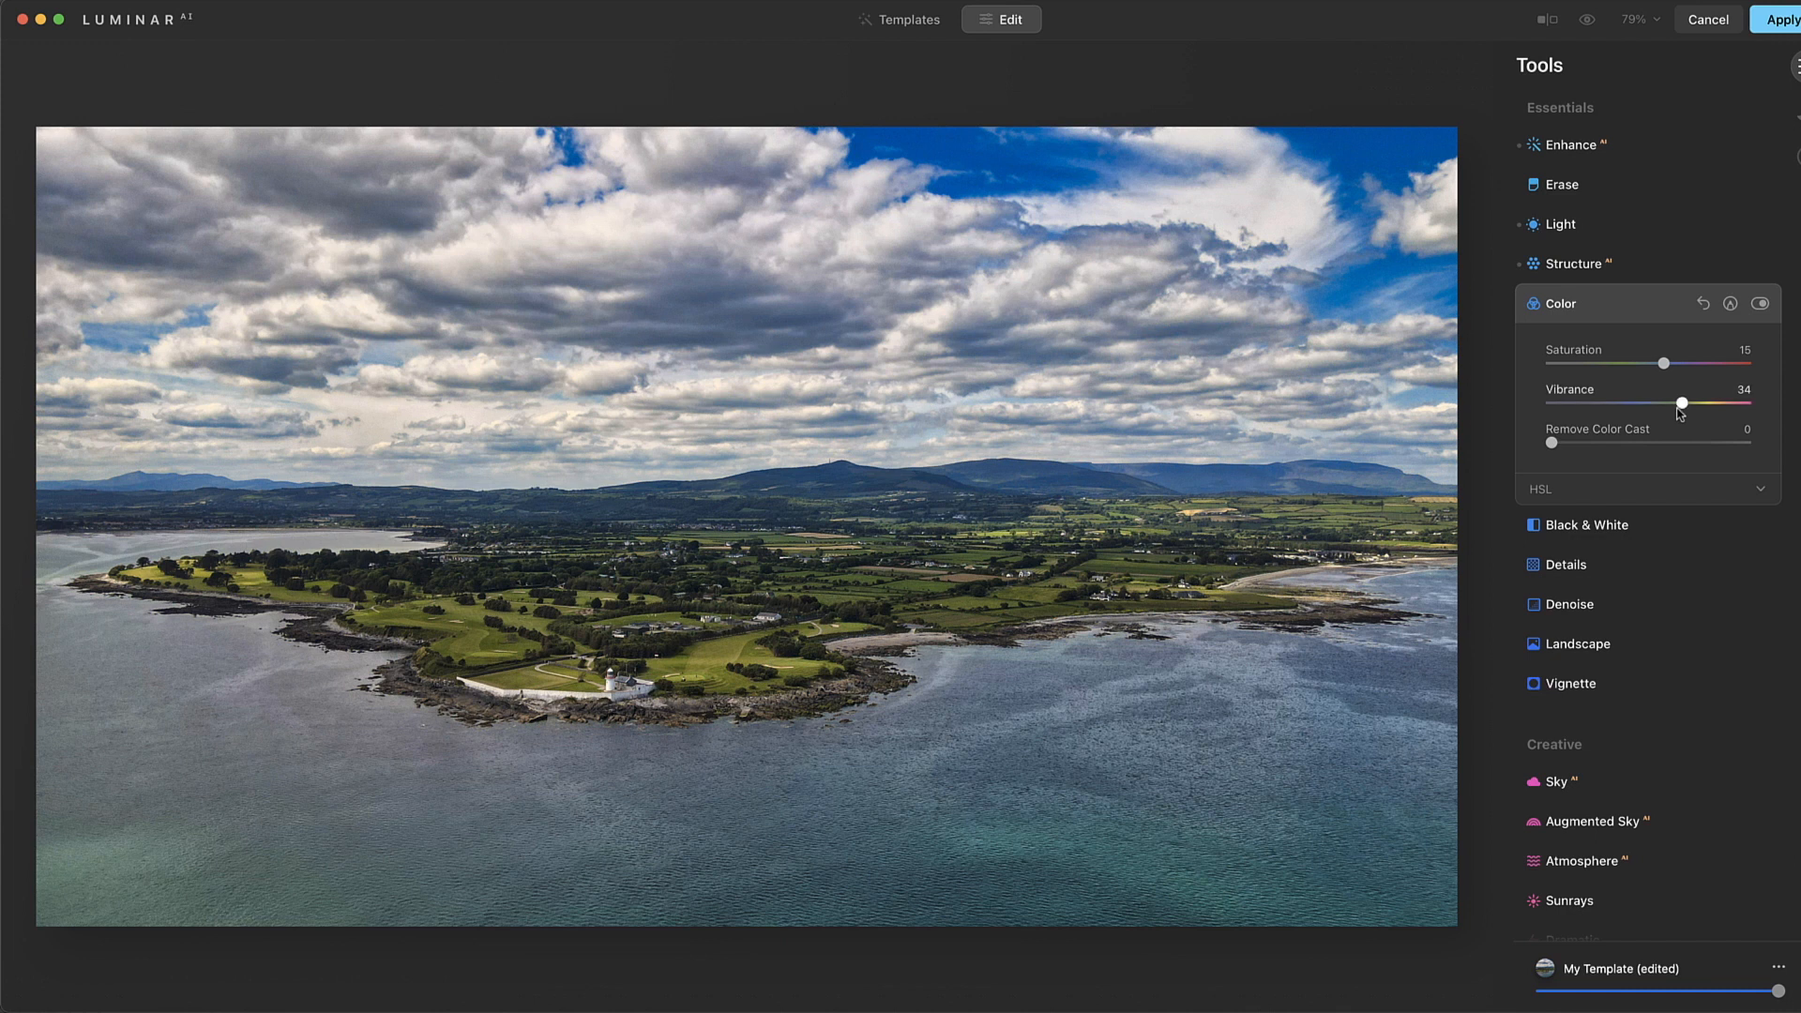
drag(1682, 403, 1661, 364)
click(1584, 311)
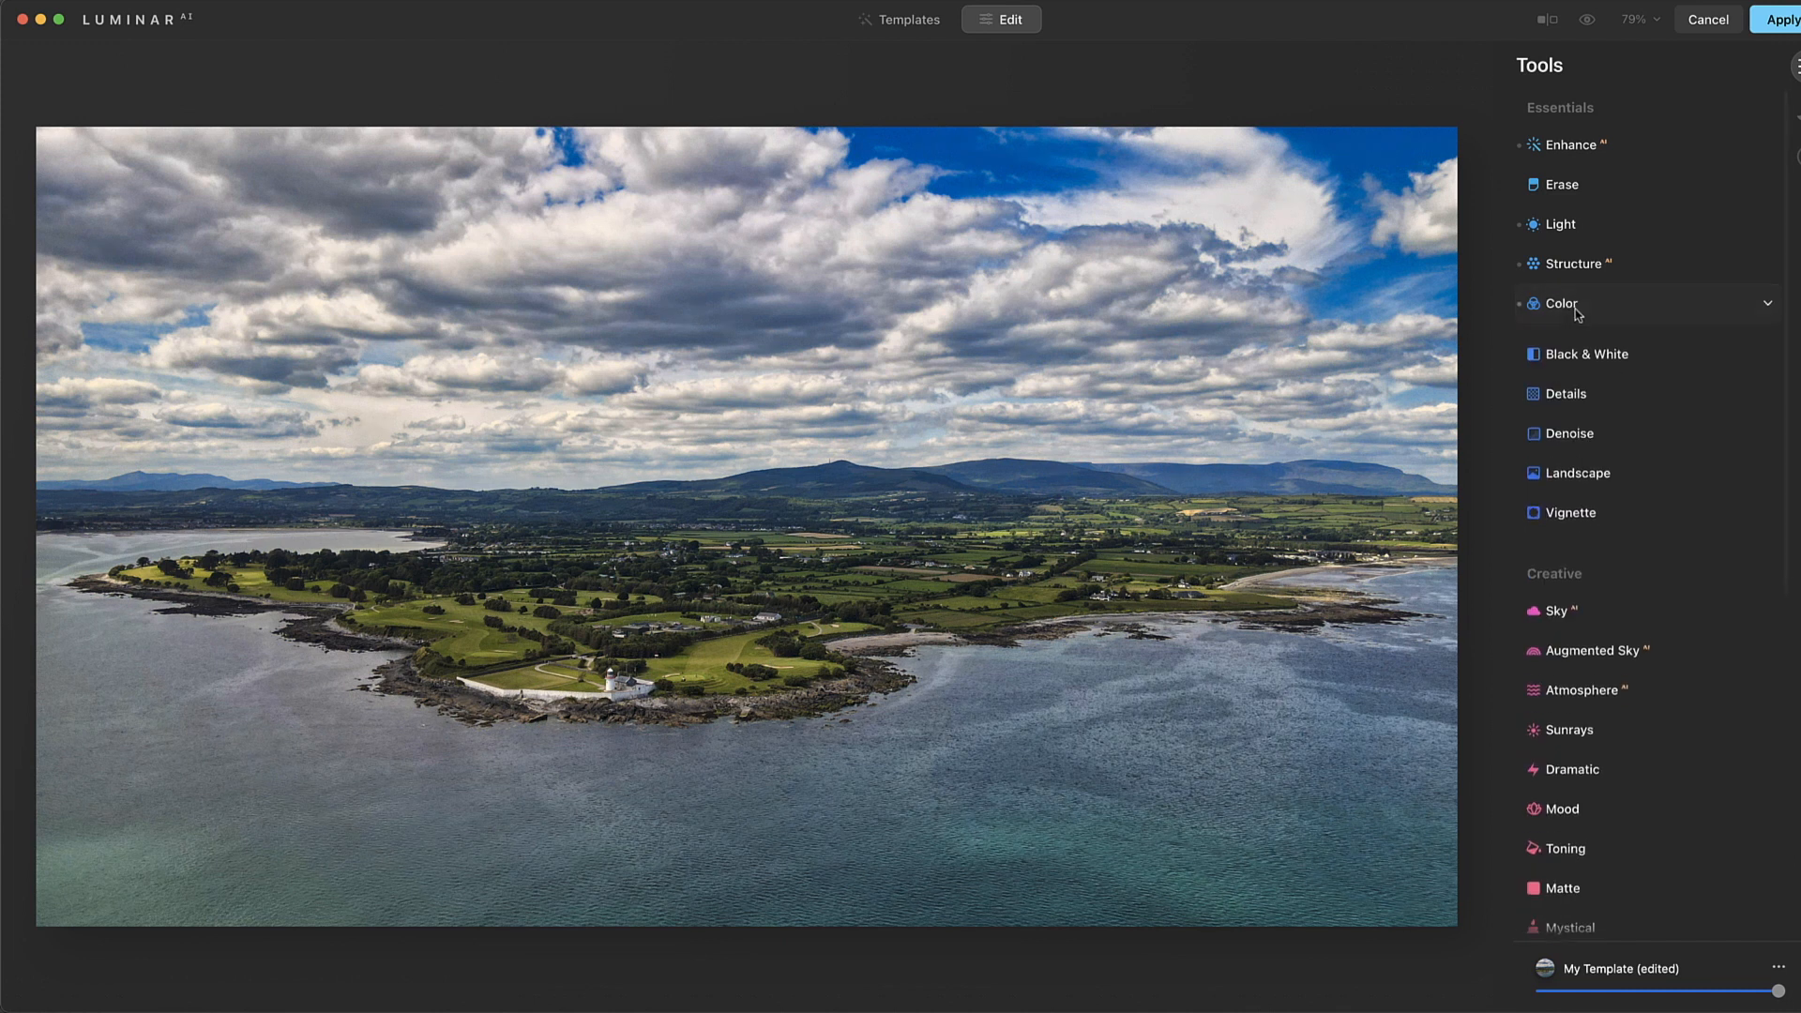
Set Small Details to about 12 and raise Medium Details slightly in the Details adjustments
click(1580, 387)
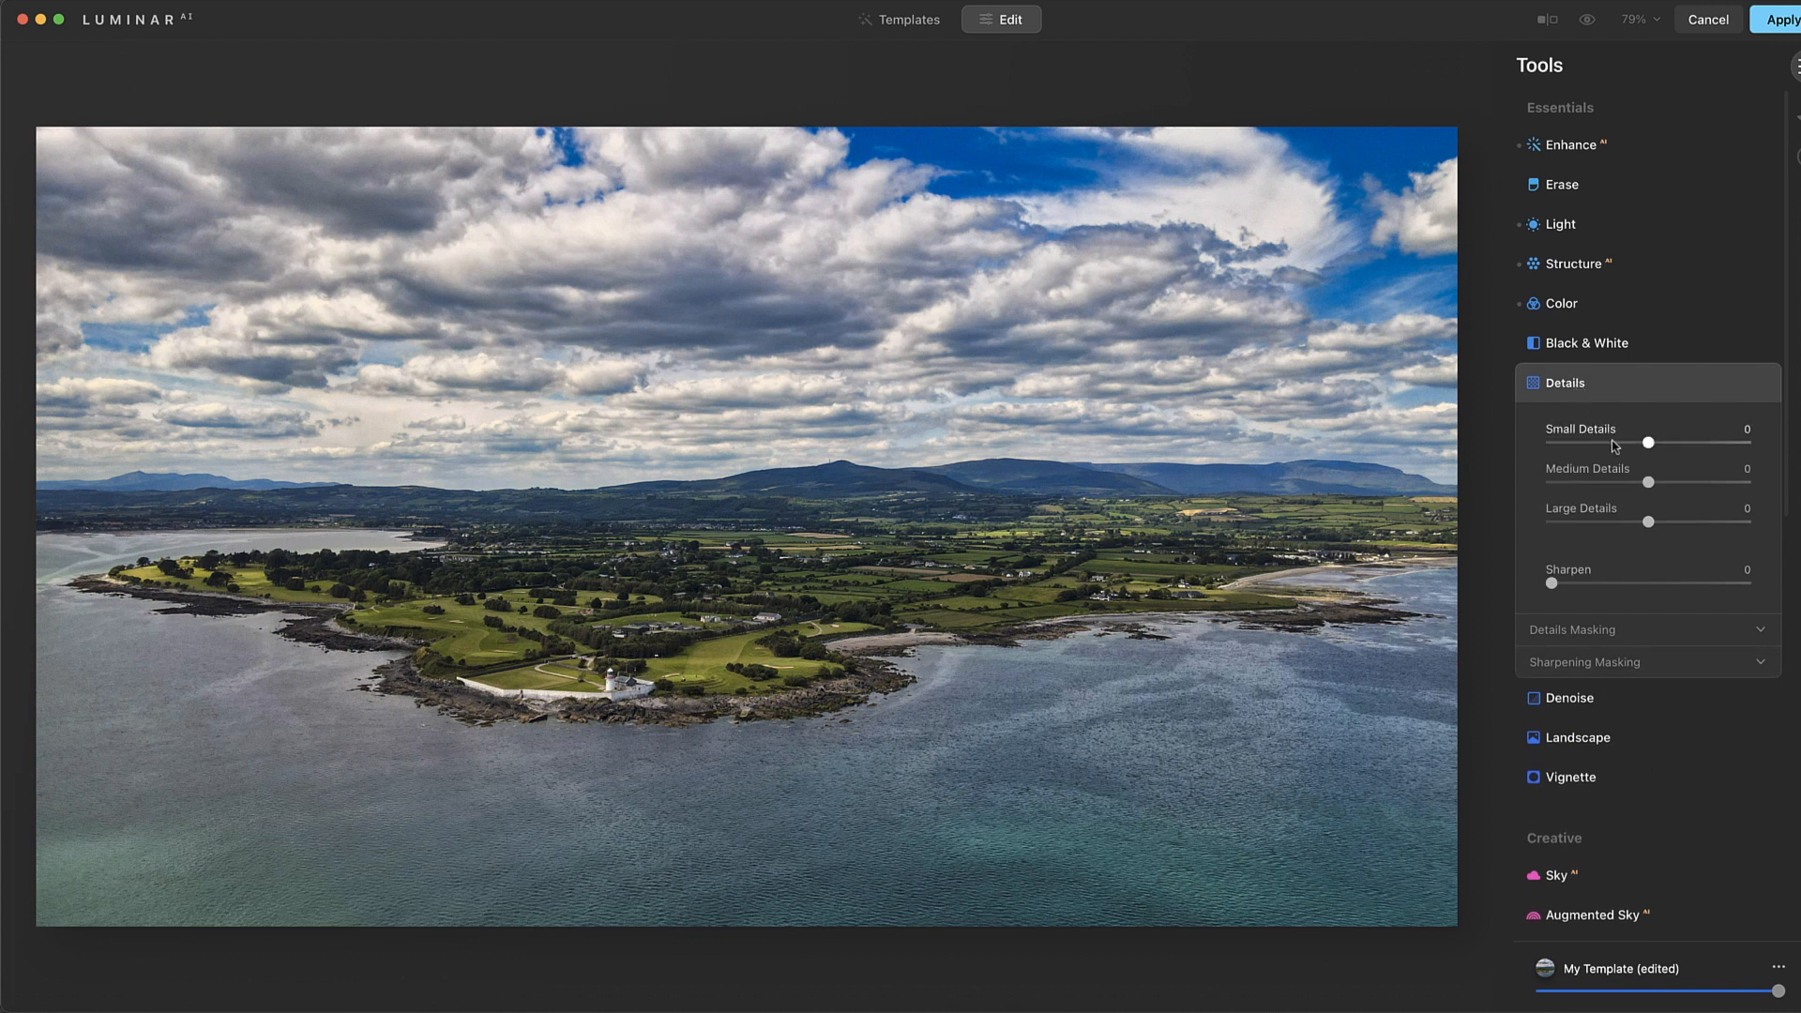
drag(1645, 450, 1678, 450)
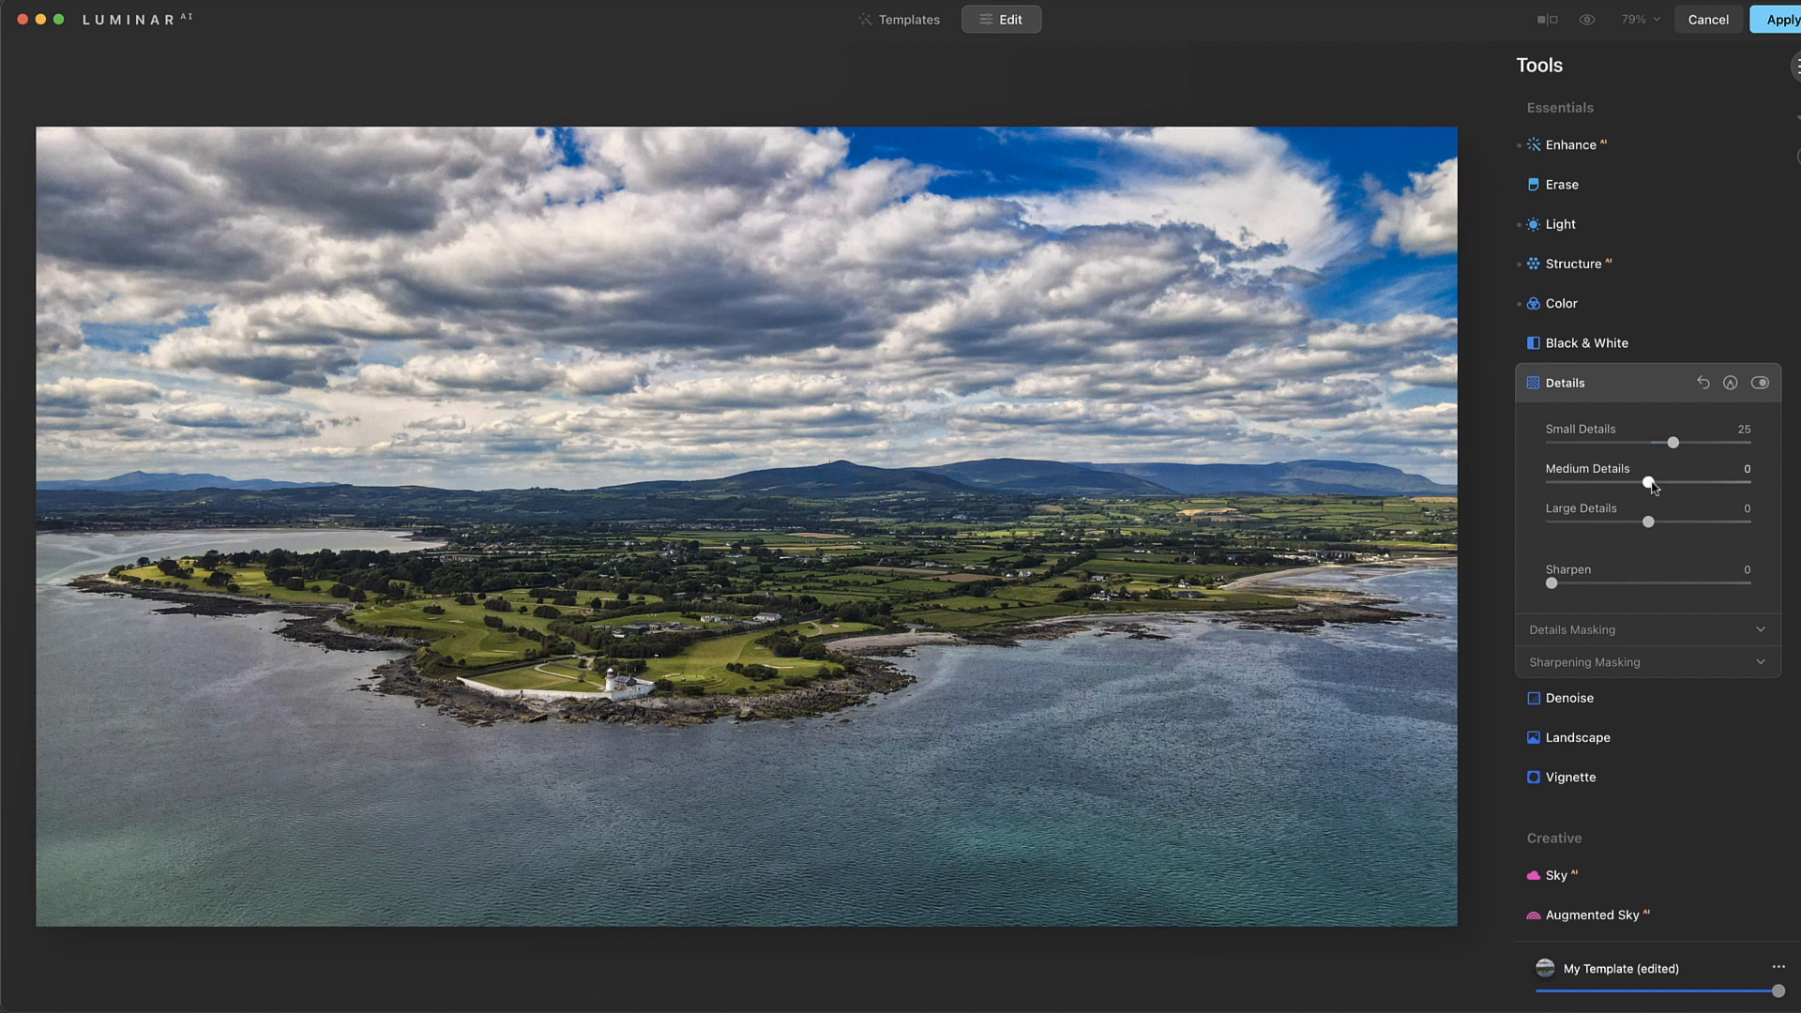
drag(1675, 447, 1736, 444)
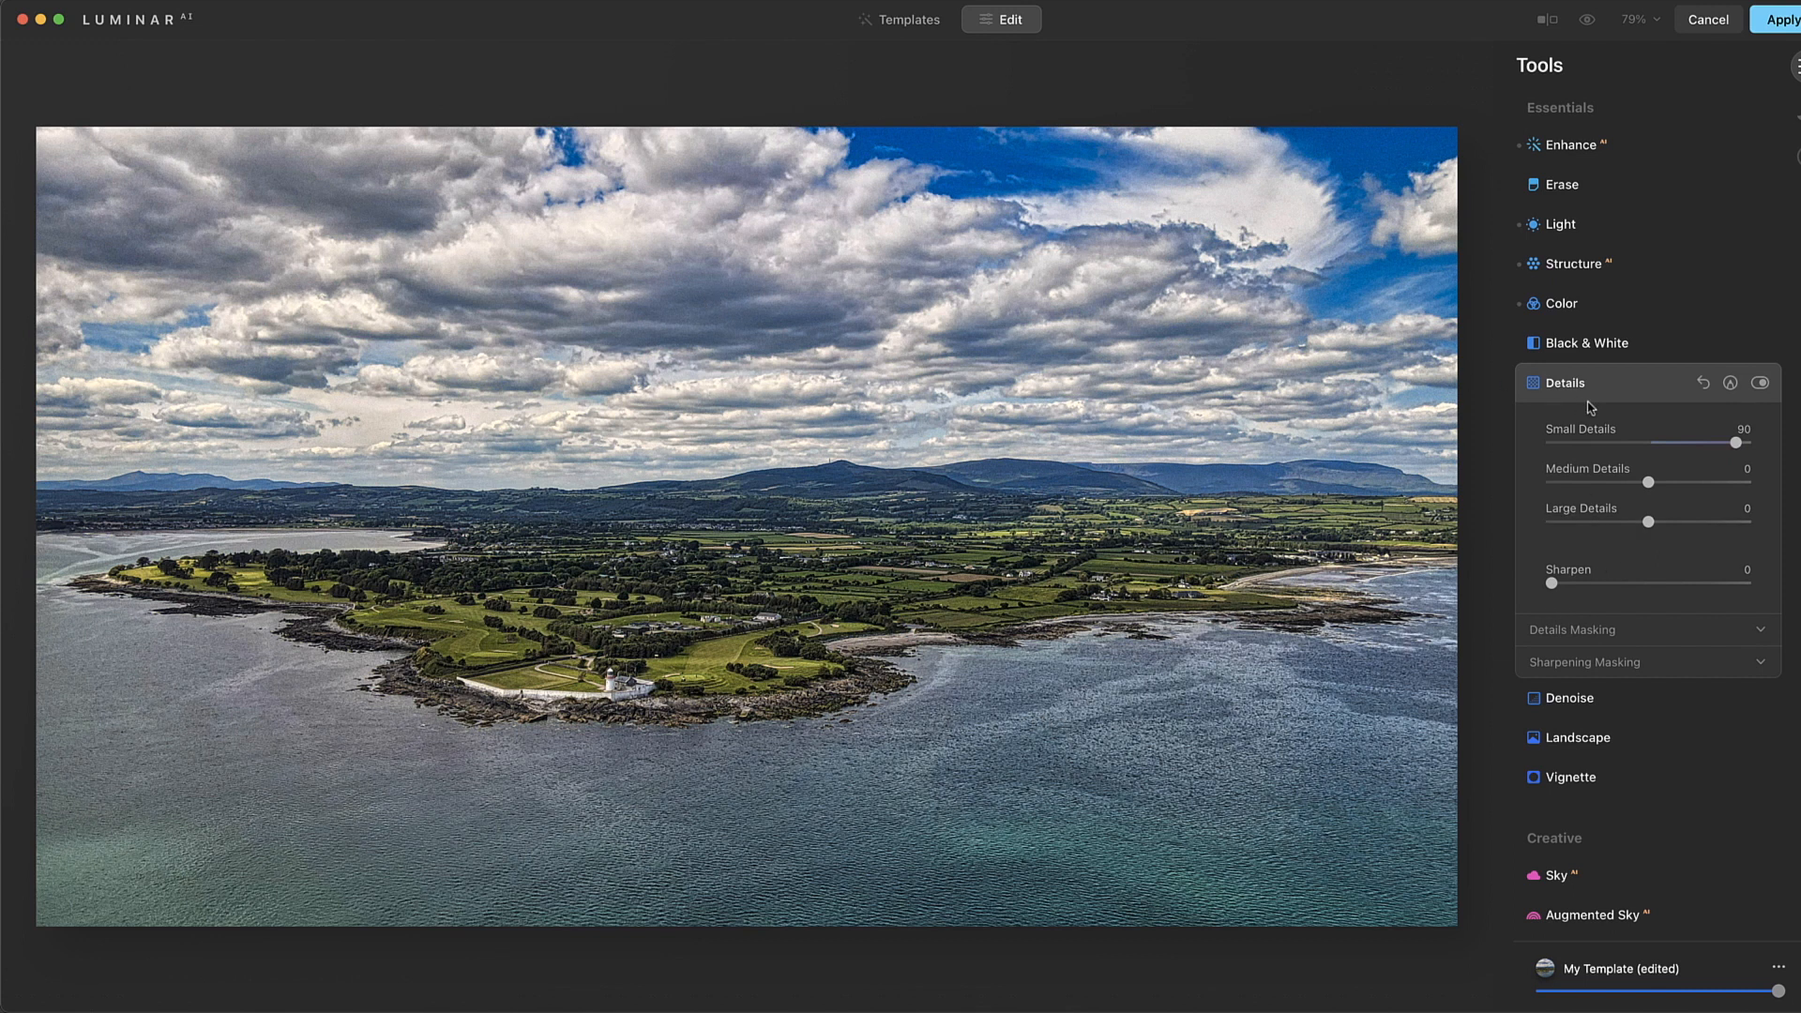
drag(1736, 443, 1663, 451)
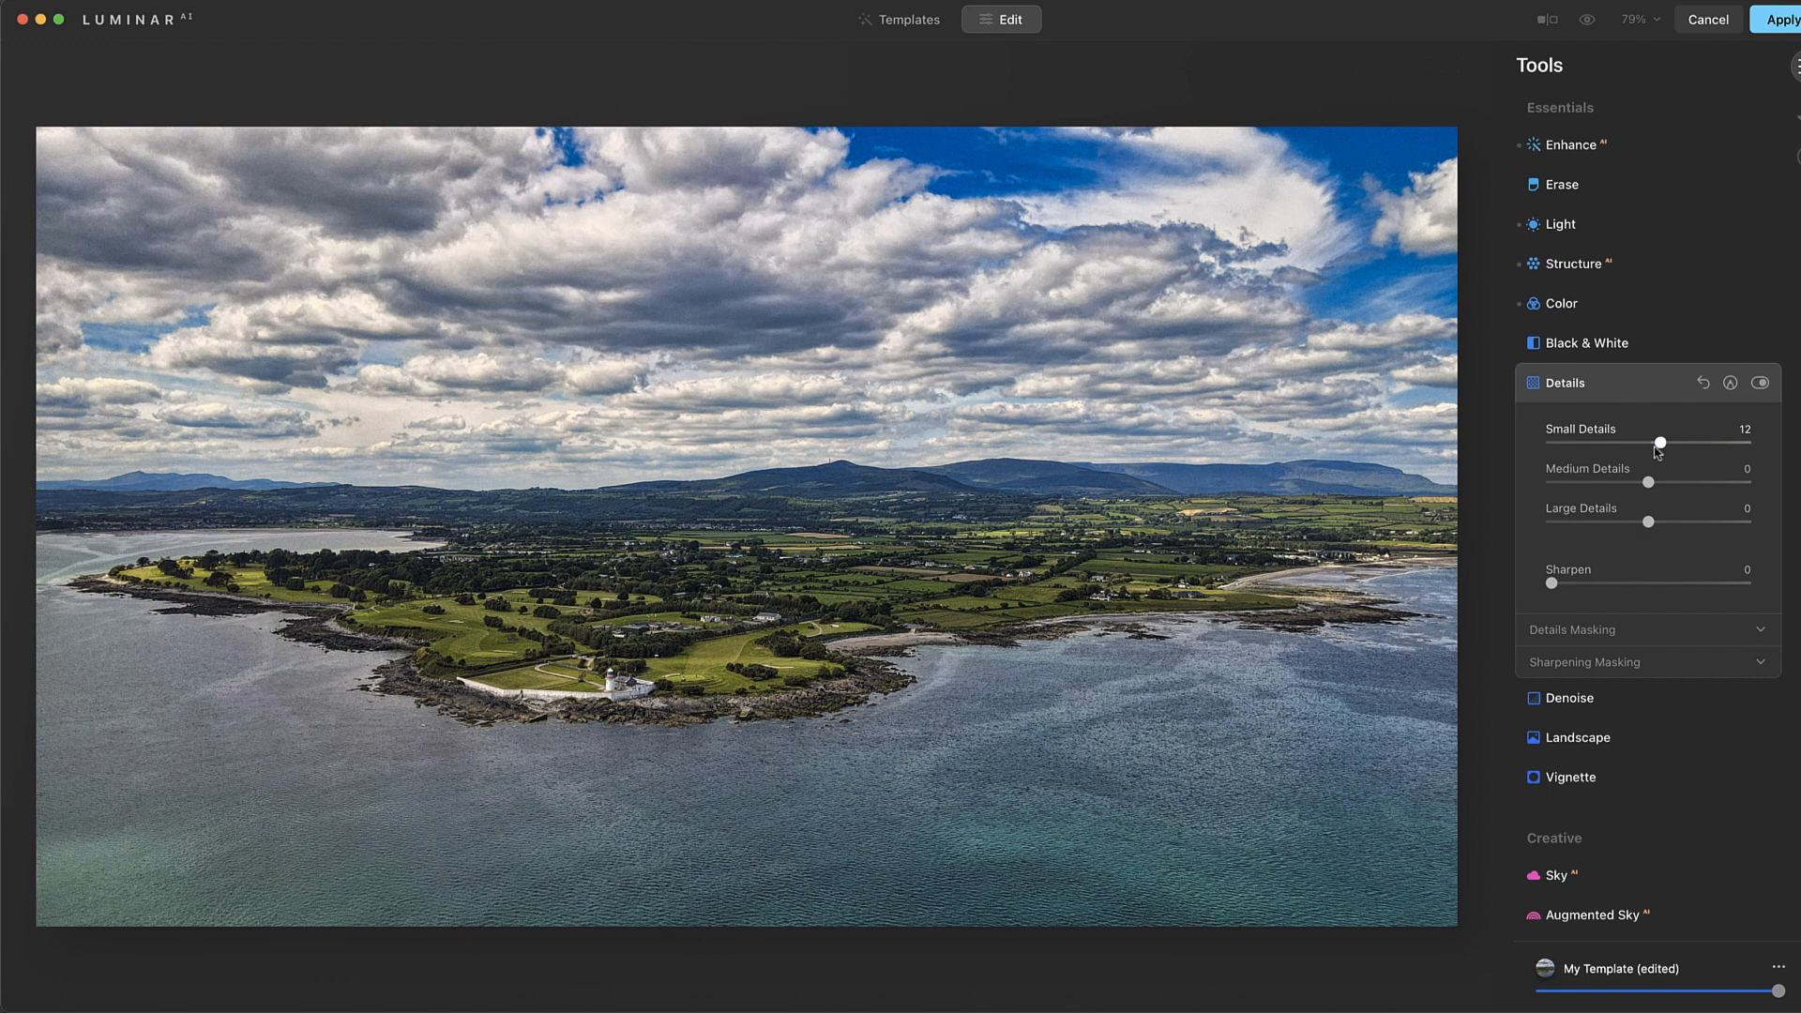
drag(1649, 482, 1659, 482)
drag(1660, 484, 1663, 483)
click(1558, 386)
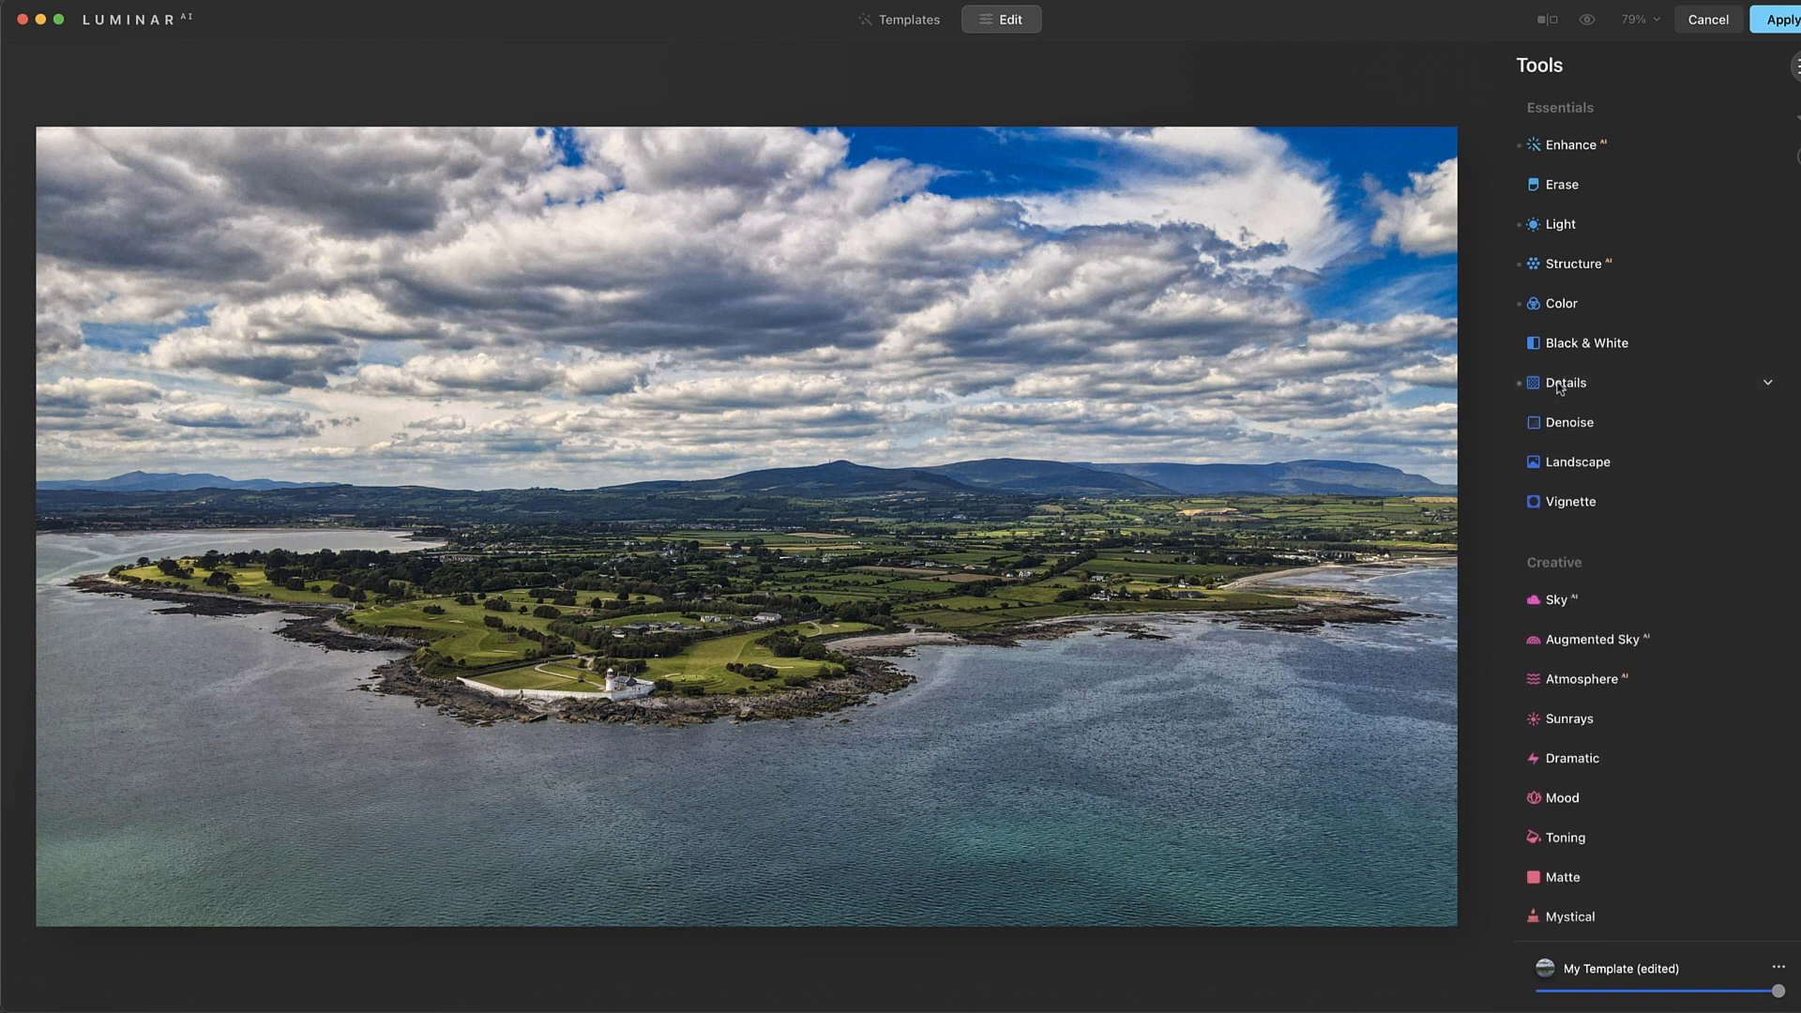
Set the Landscape adjustments to Dehaze 28 and Golden Hour 43, with Foliage Enhancer reset to 0
click(1580, 469)
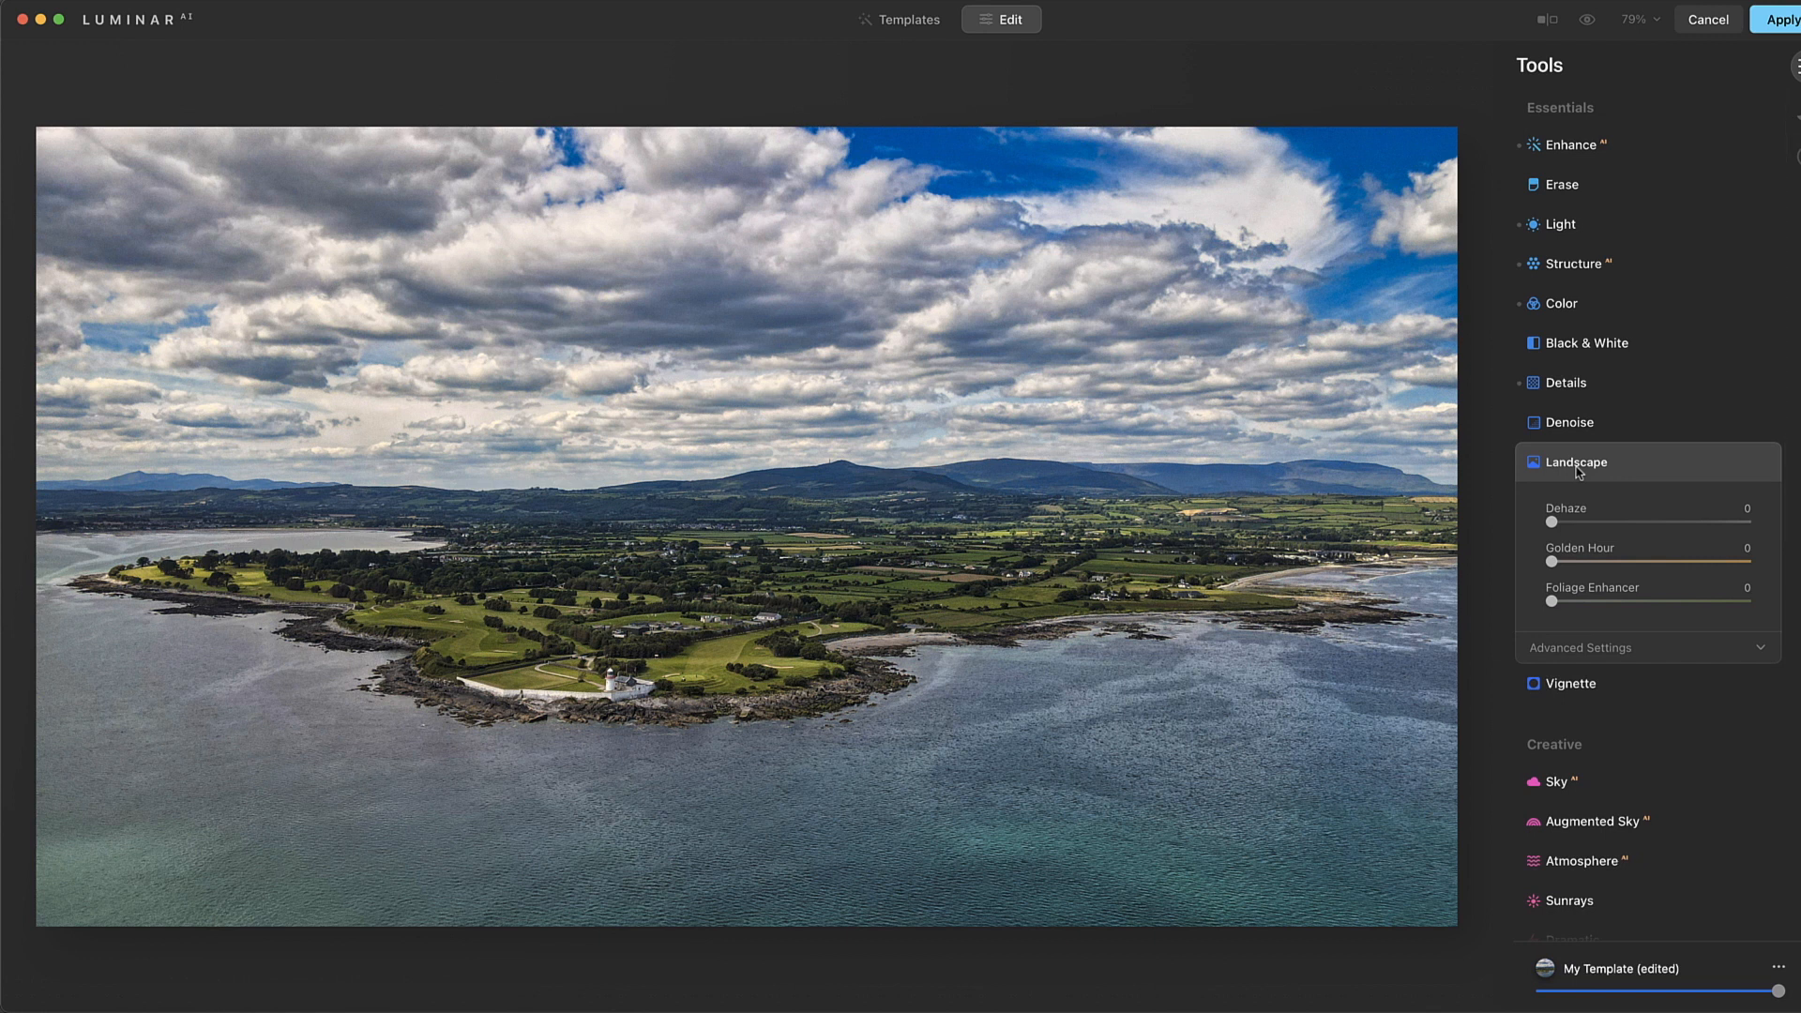
drag(1555, 526, 1702, 530)
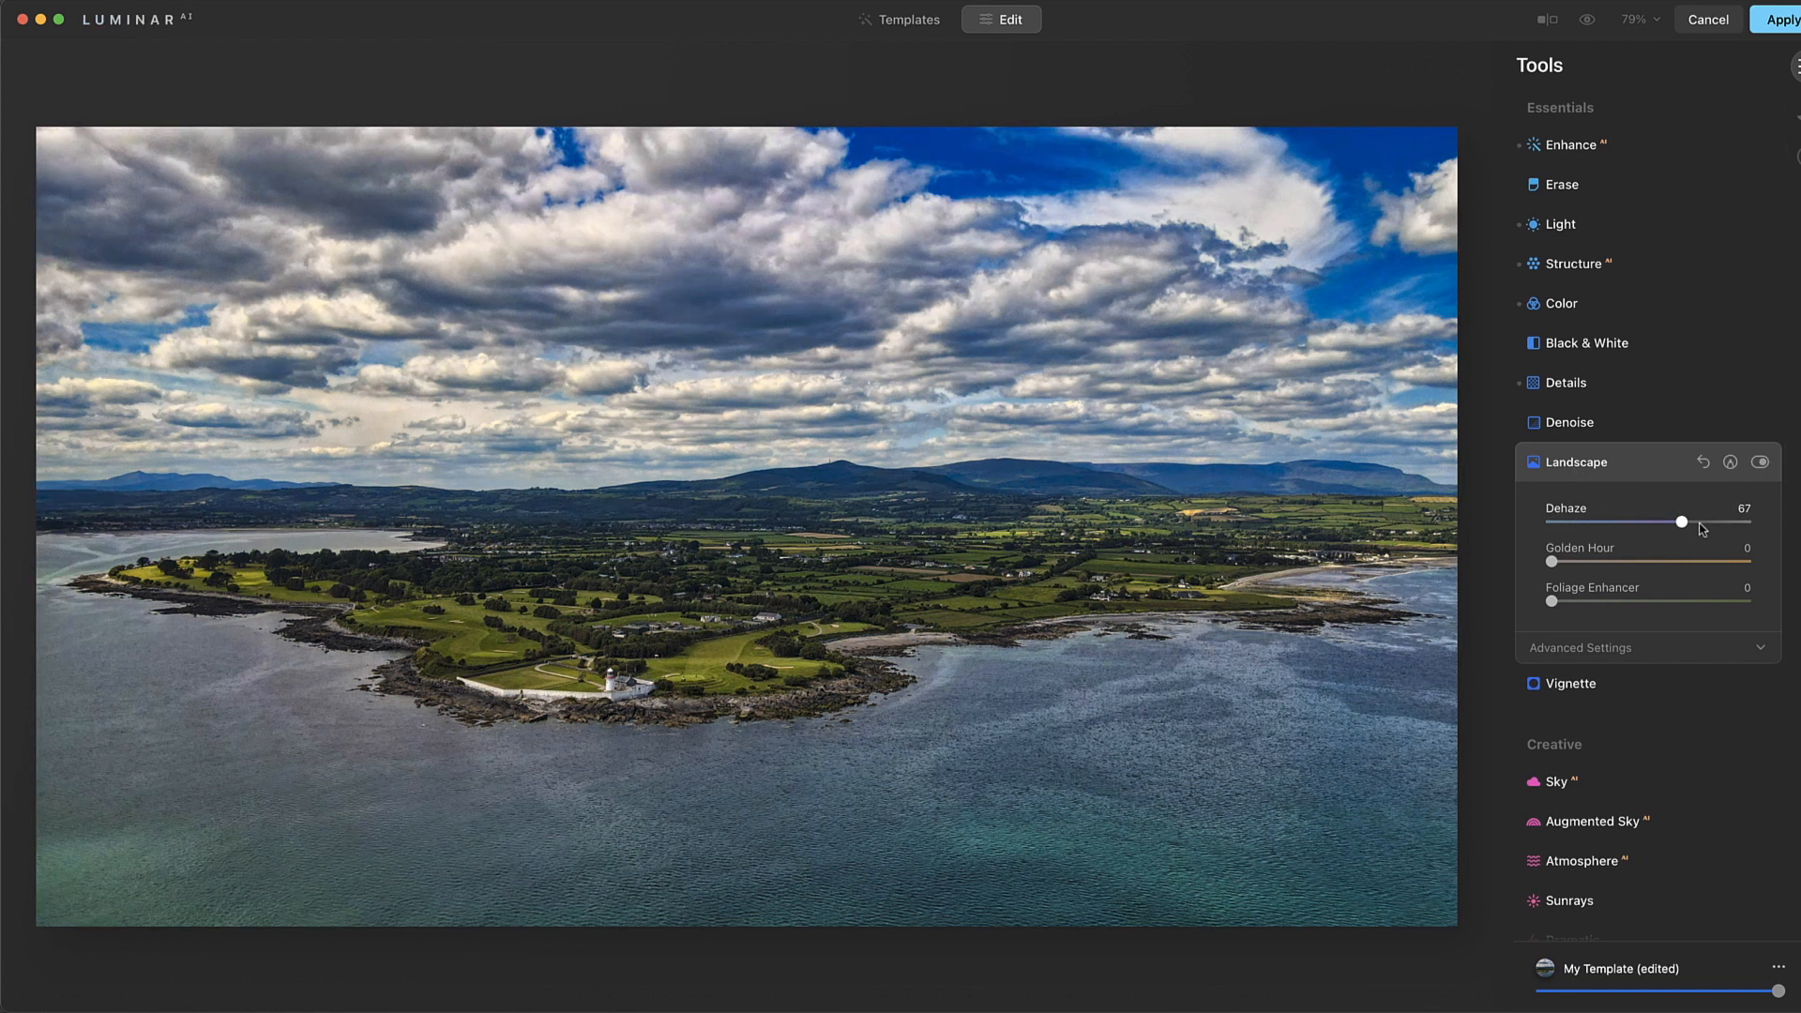
drag(1683, 523, 1593, 528)
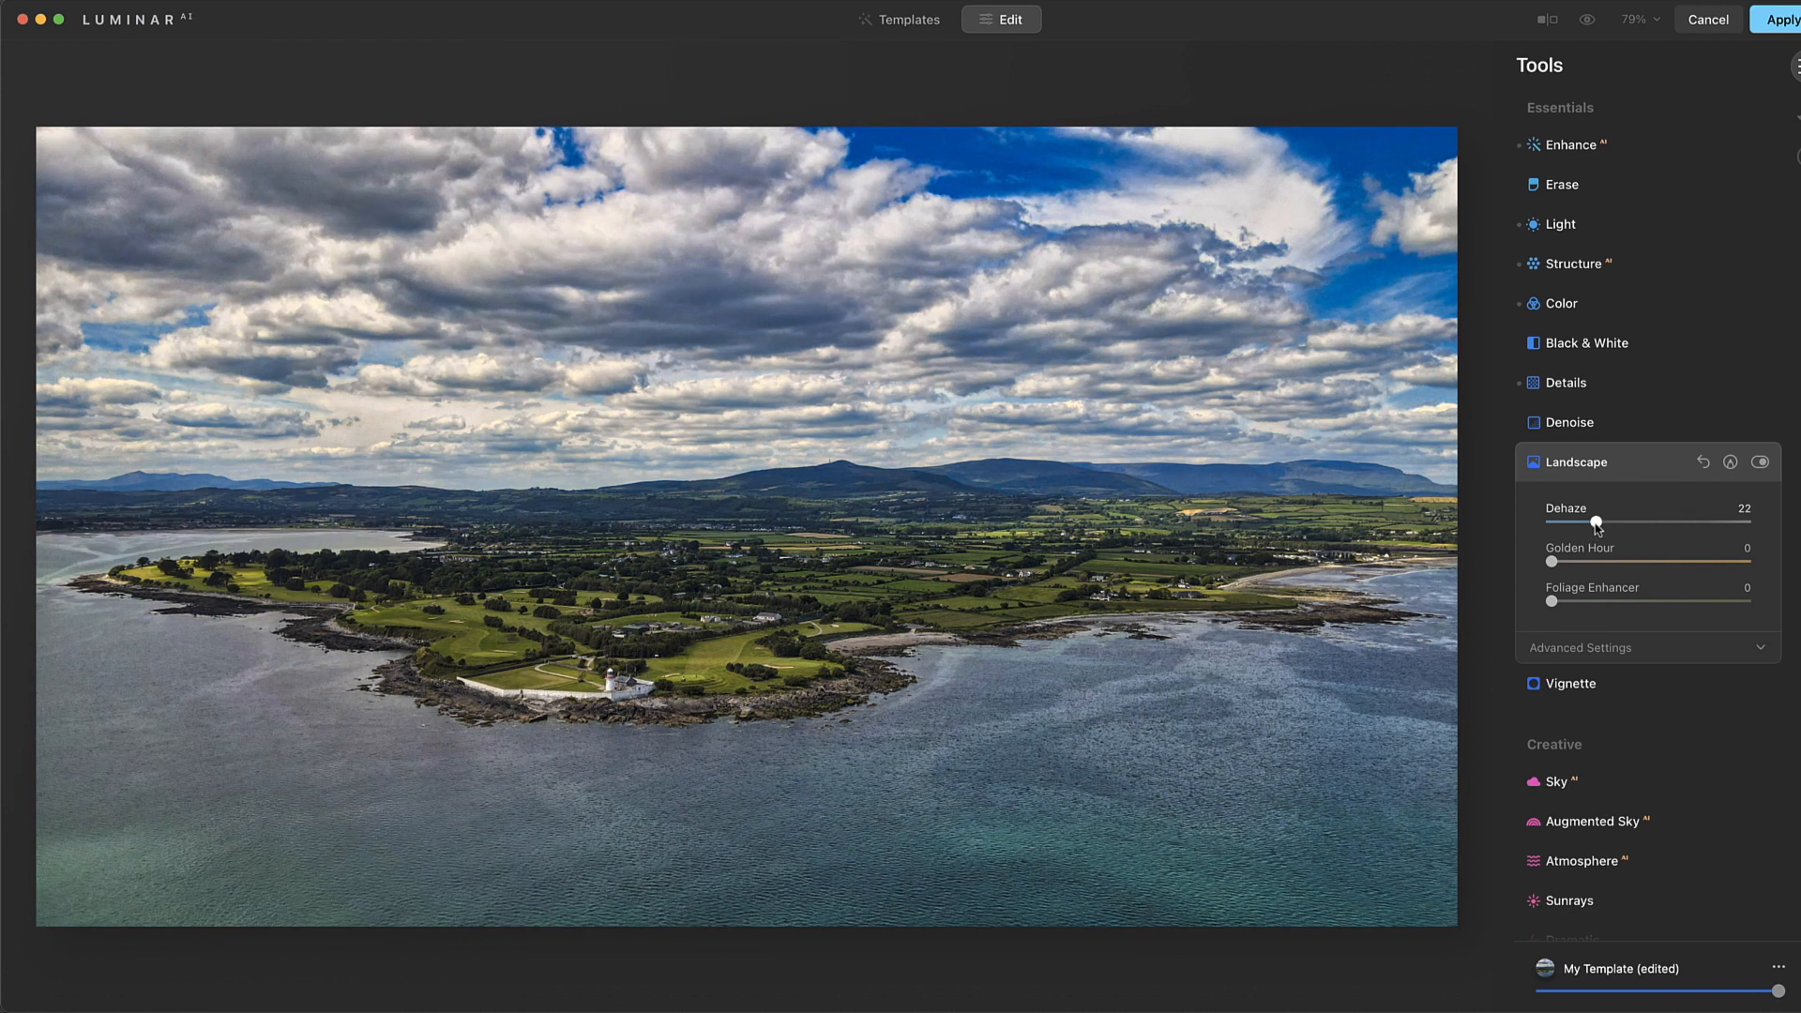
drag(1553, 563, 1664, 568)
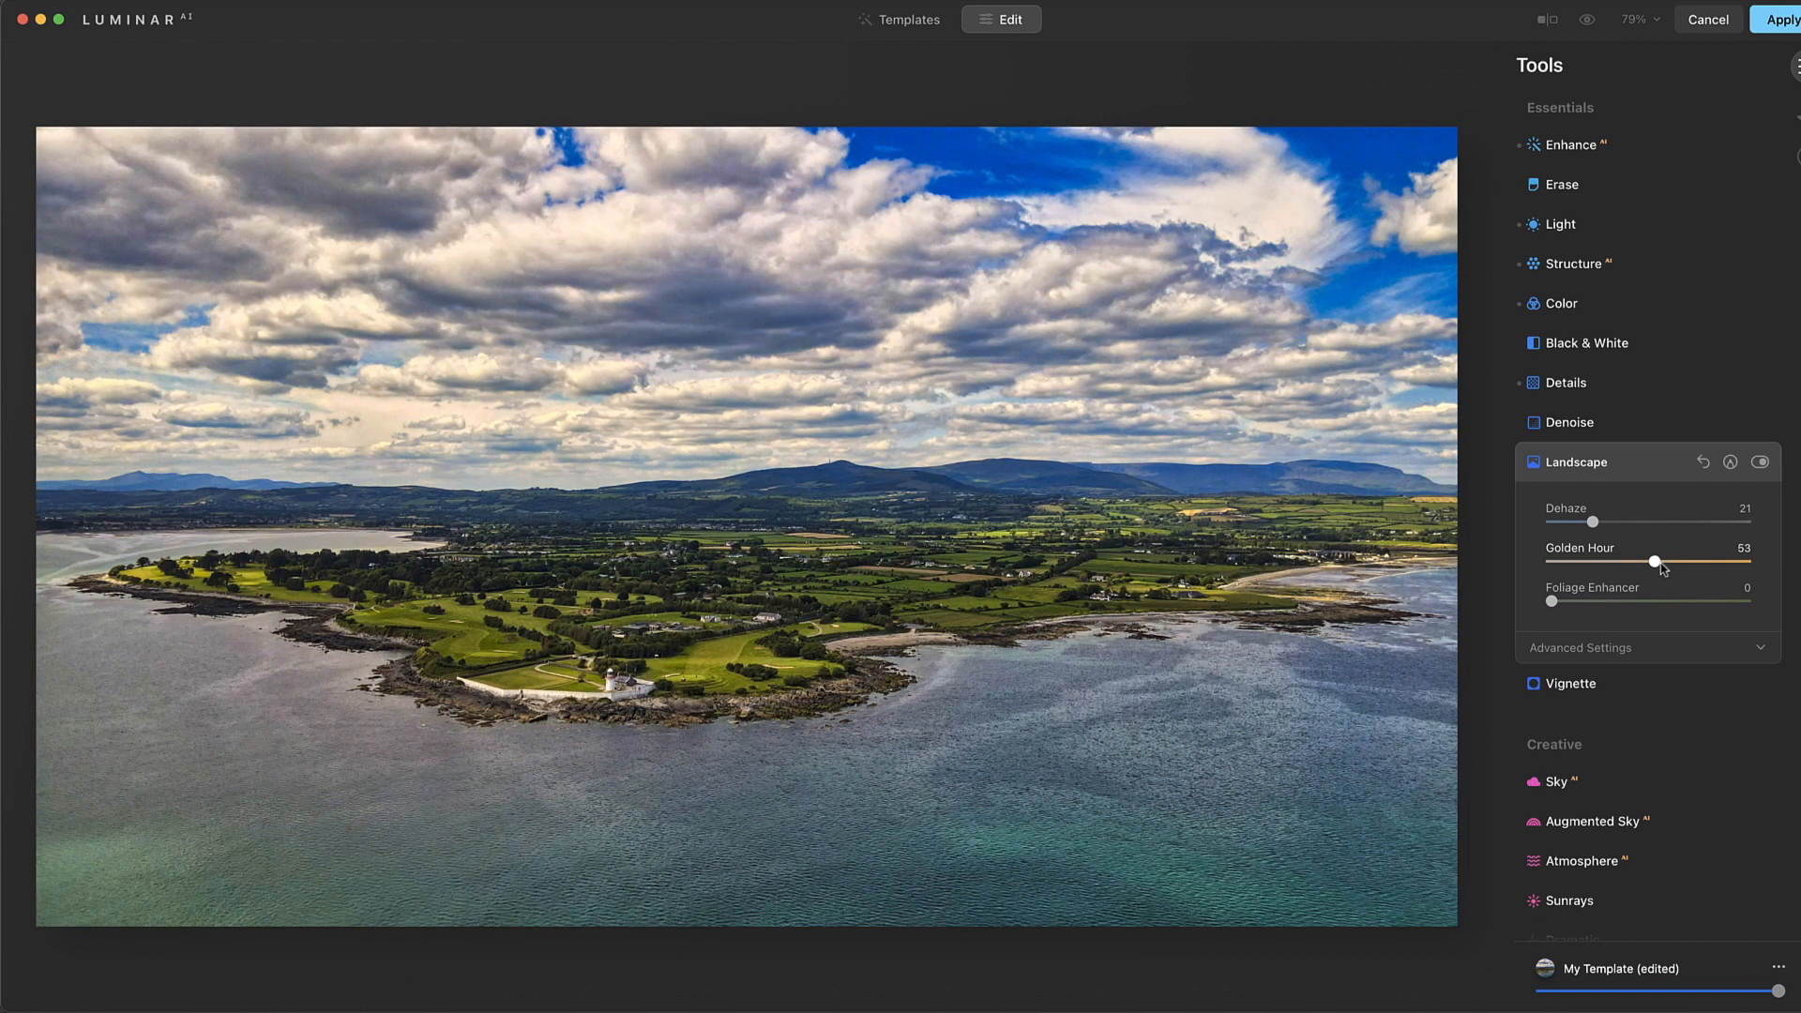
drag(1656, 563, 1649, 565)
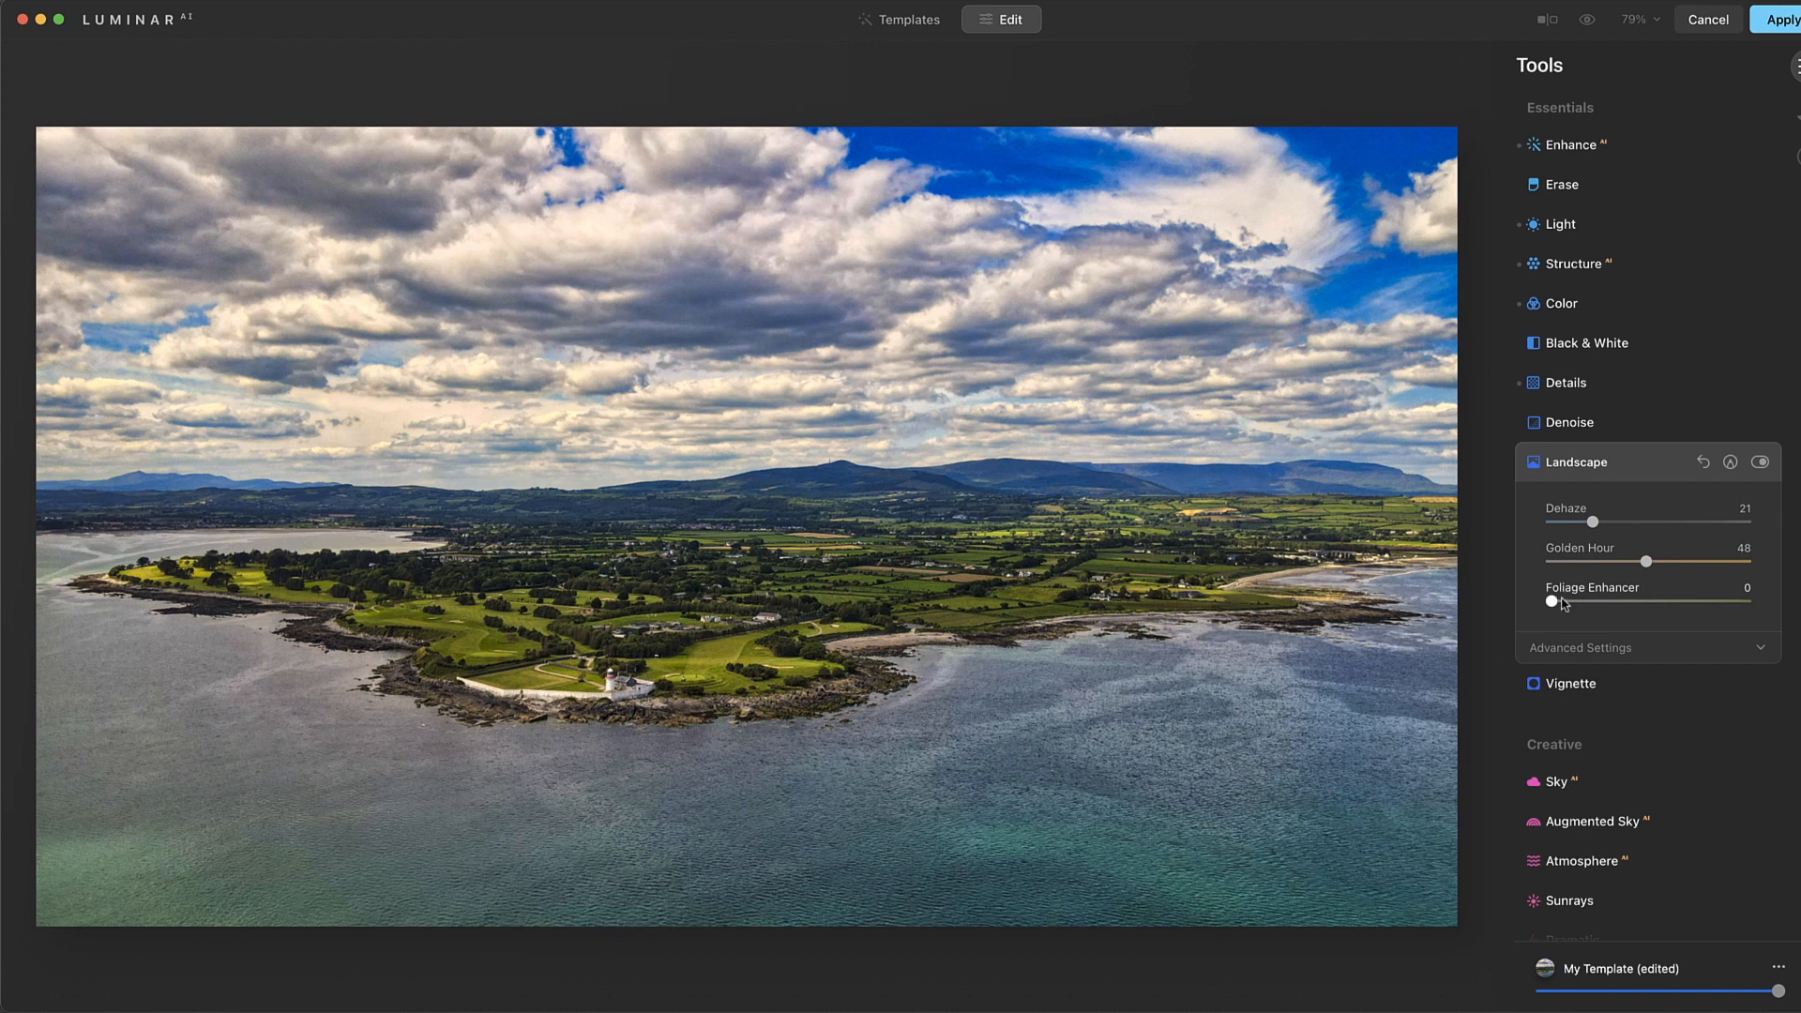
drag(1553, 604, 1674, 604)
double_click(1613, 601)
click(1635, 562)
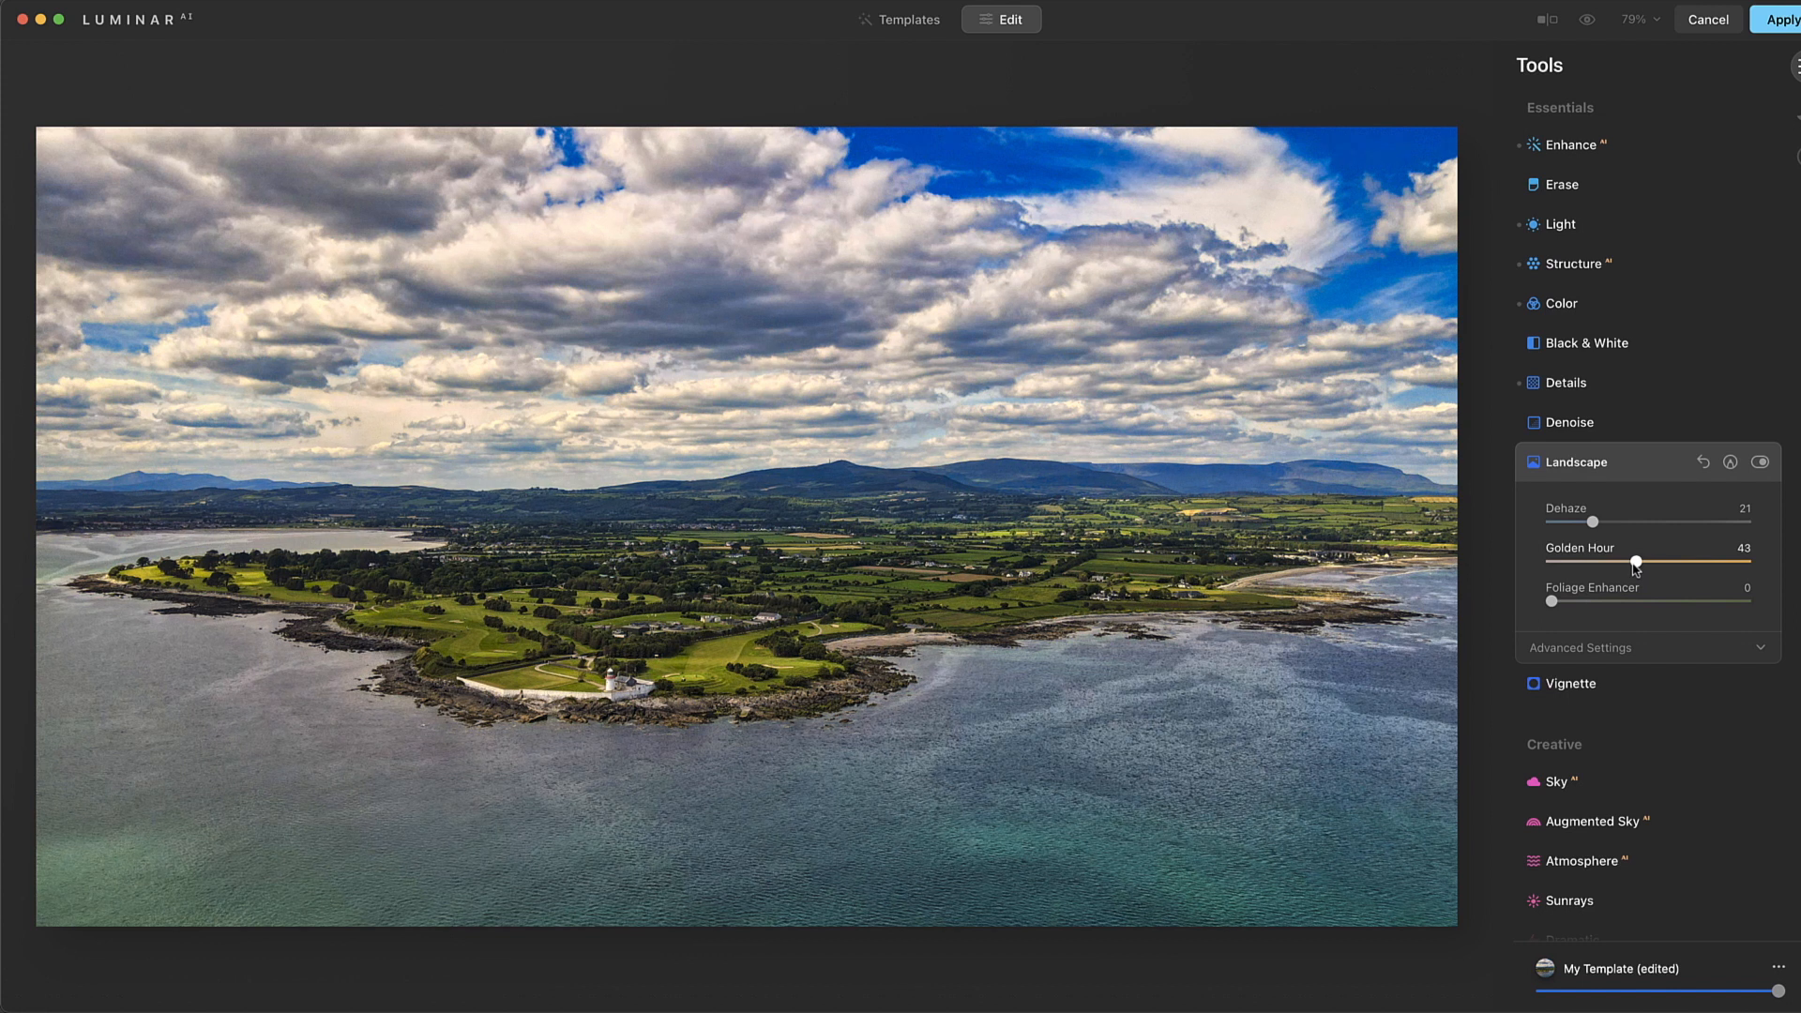
mouse_move(1593, 522)
mouse_down()
mouse_move(1653, 523)
mouse_move(1544, 531)
mouse_move(1615, 530)
mouse_up()
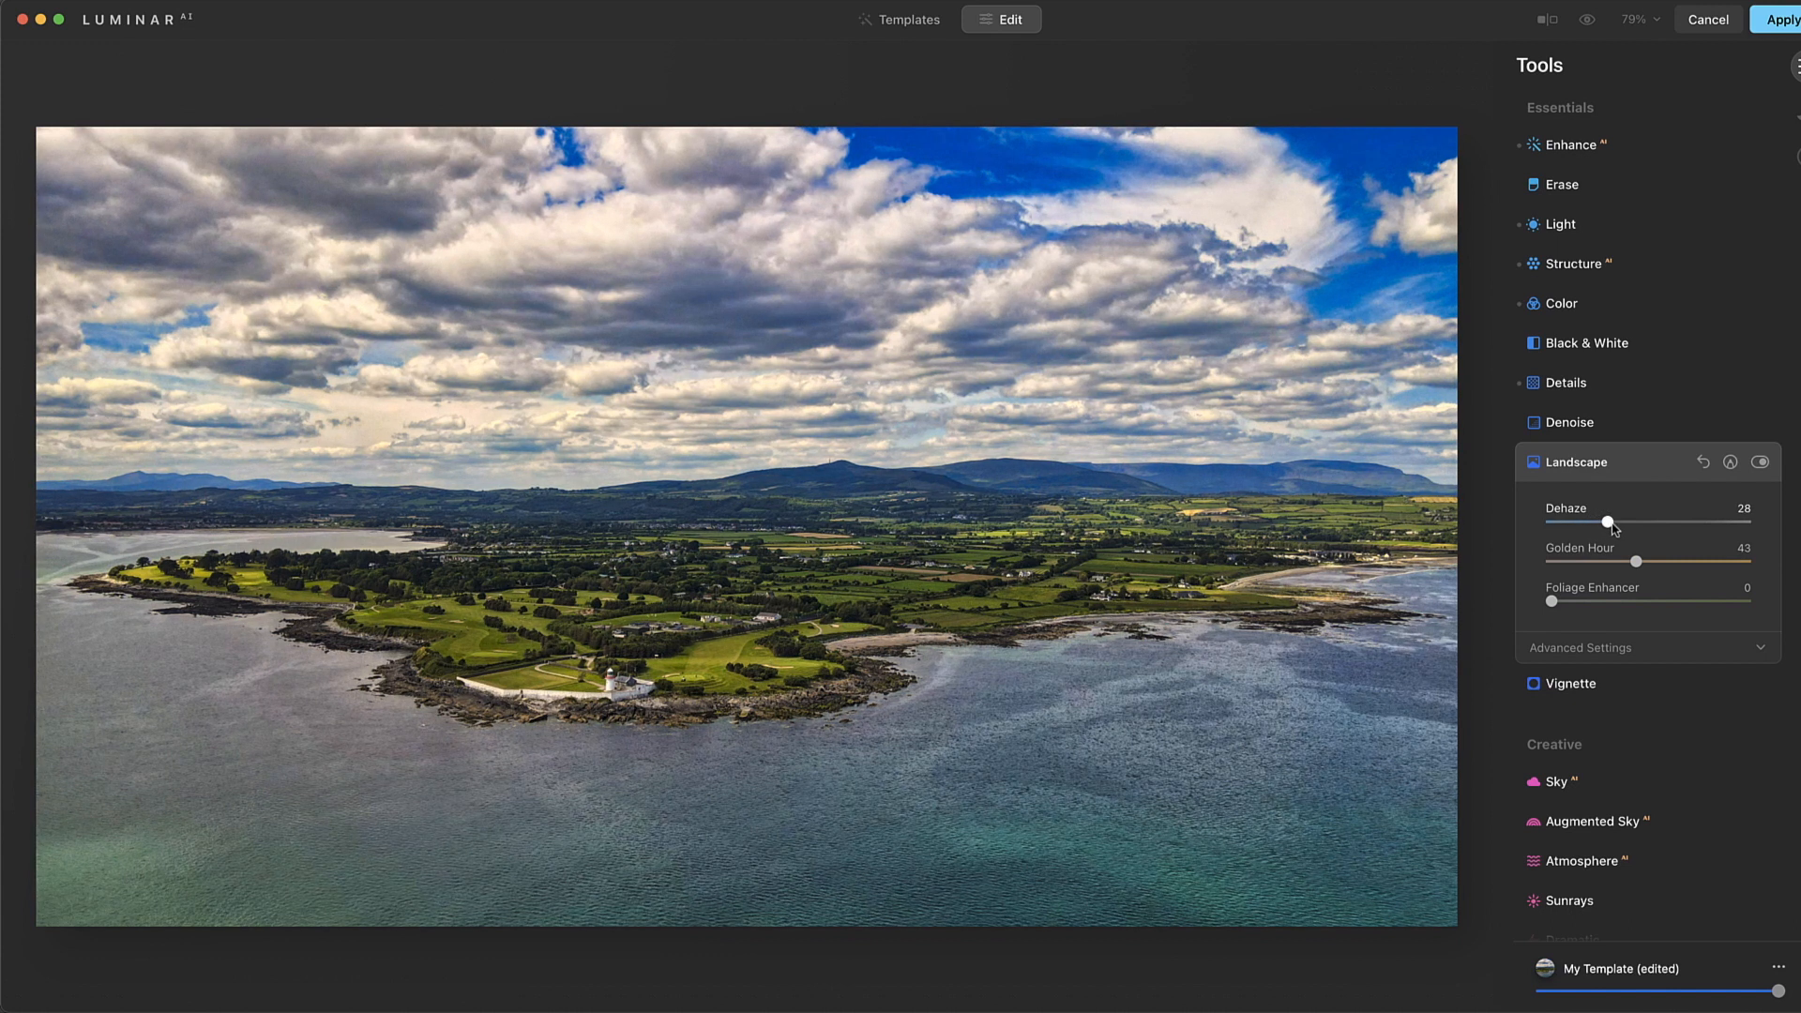
click(1576, 463)
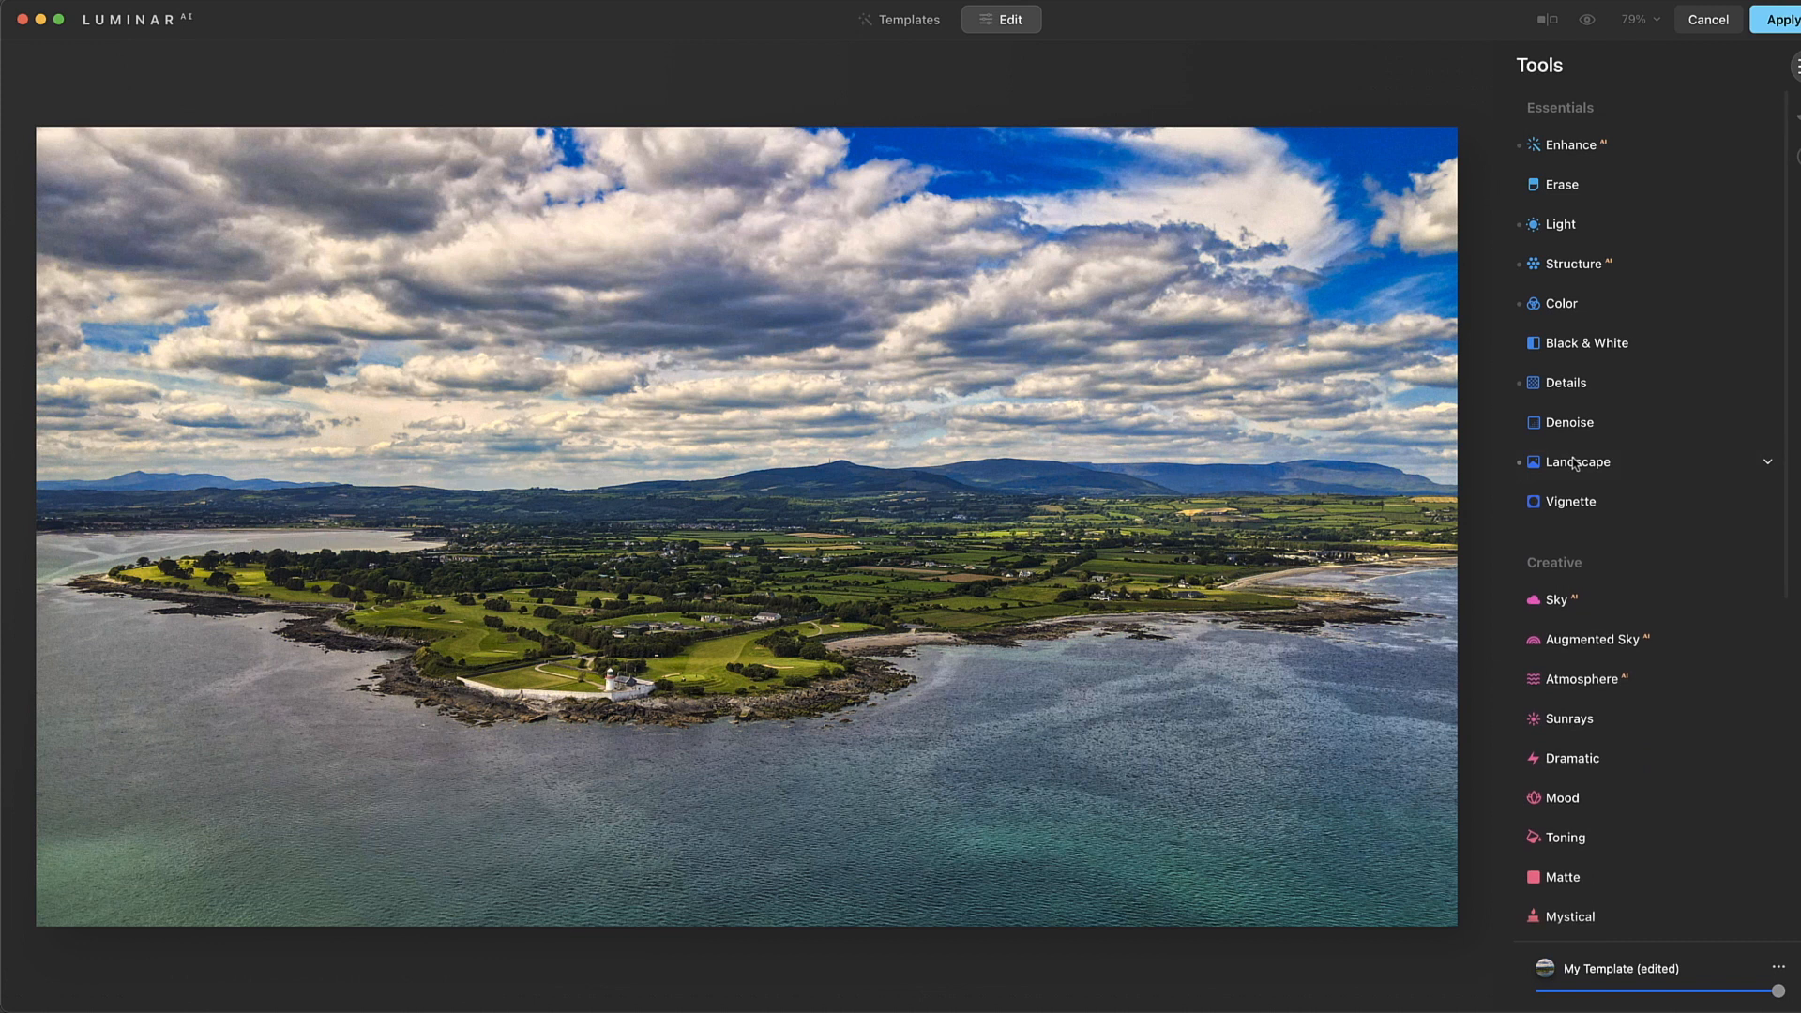
scroll(1626, 579, down, 3)
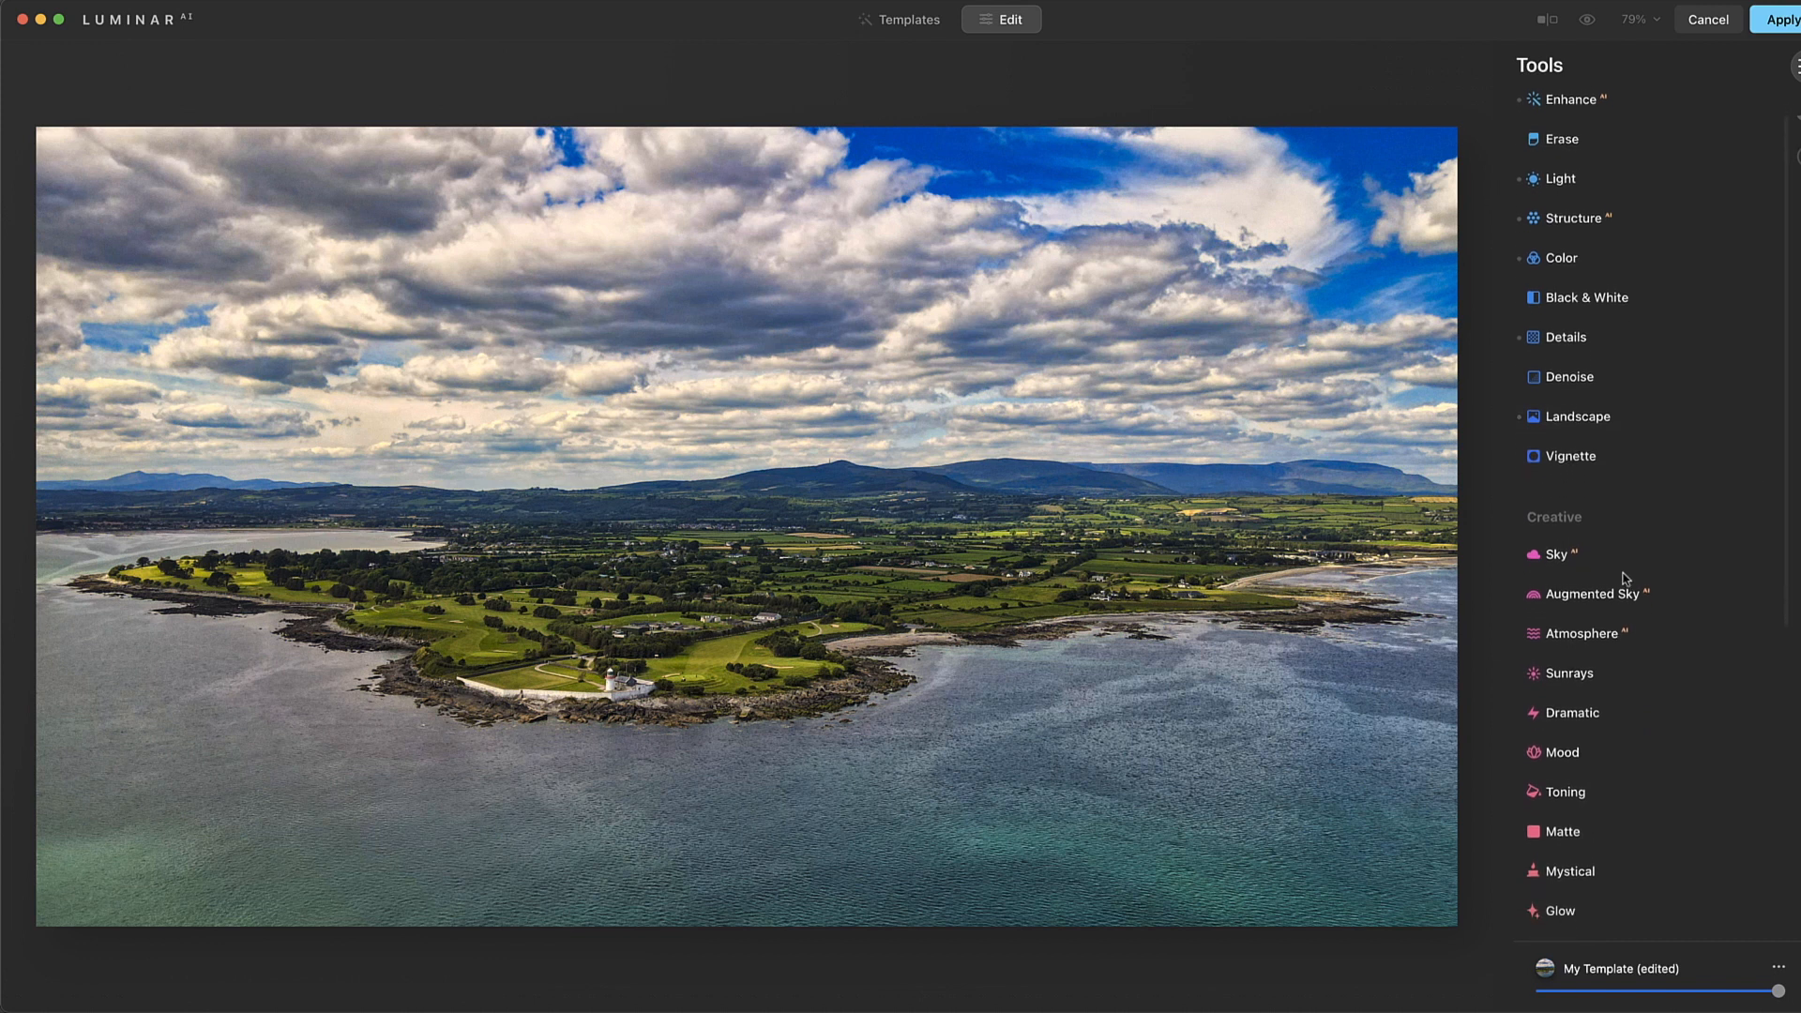
click(1580, 548)
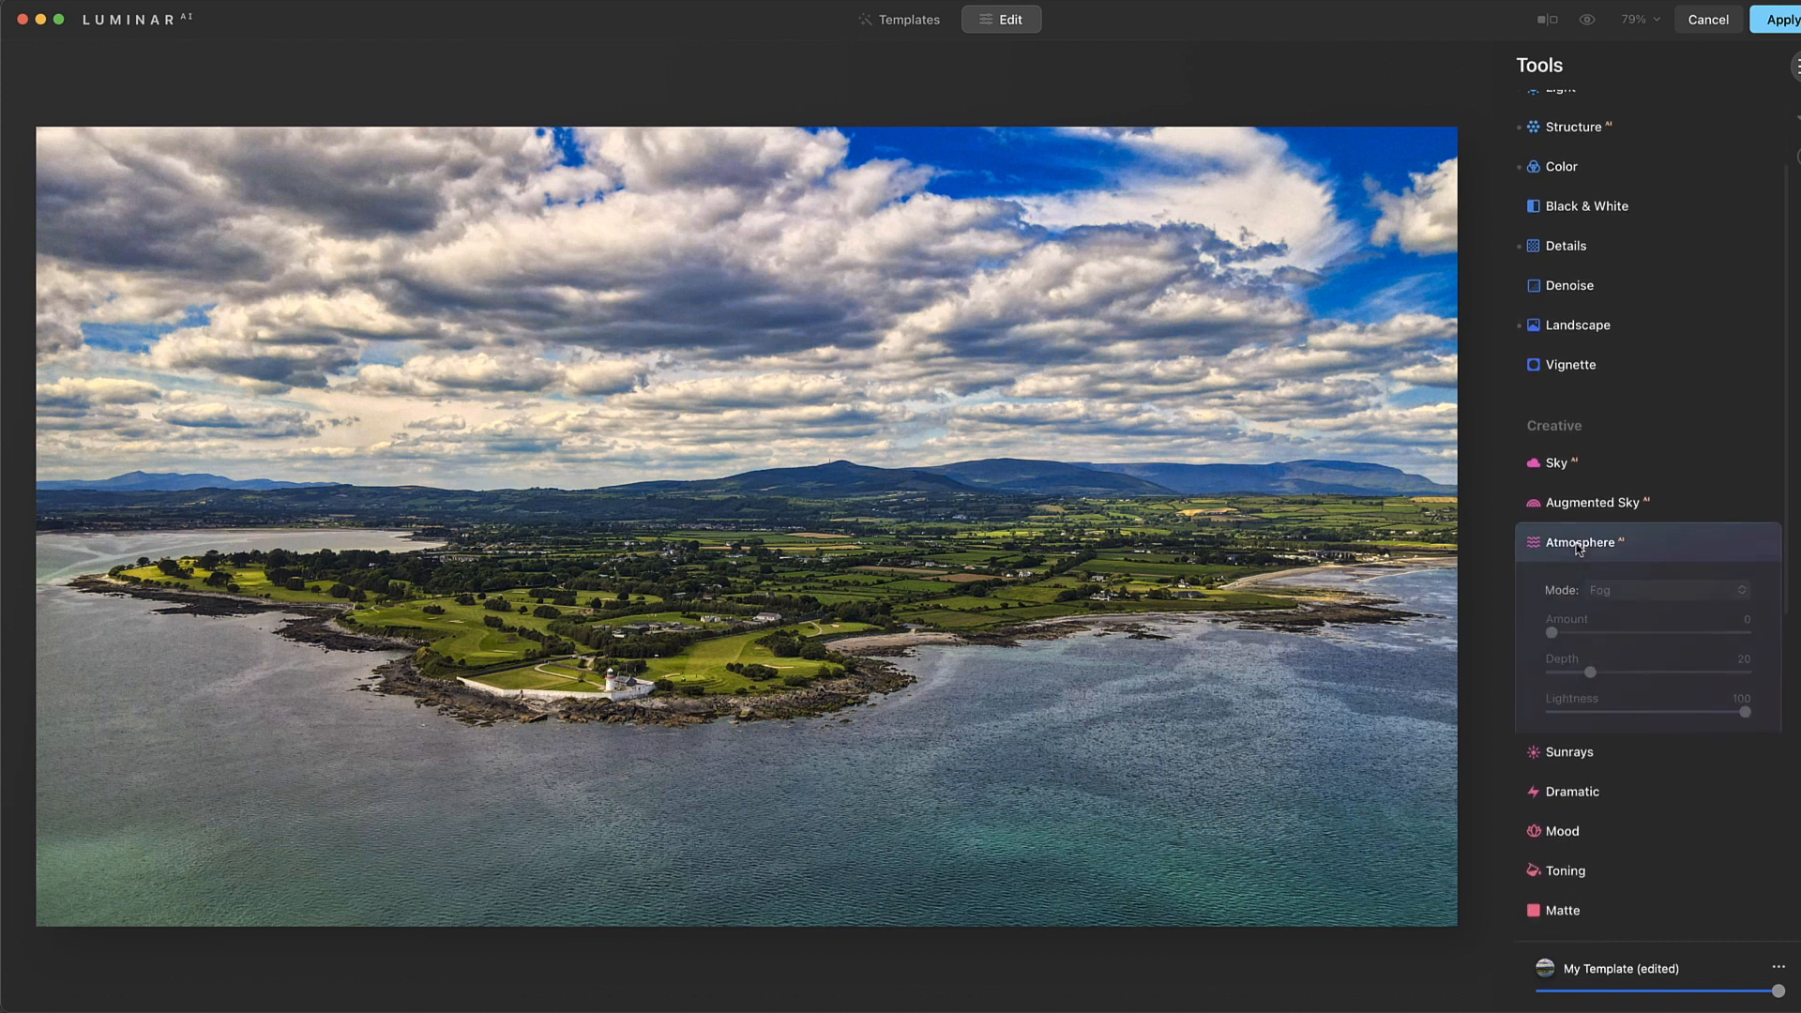
click(1580, 545)
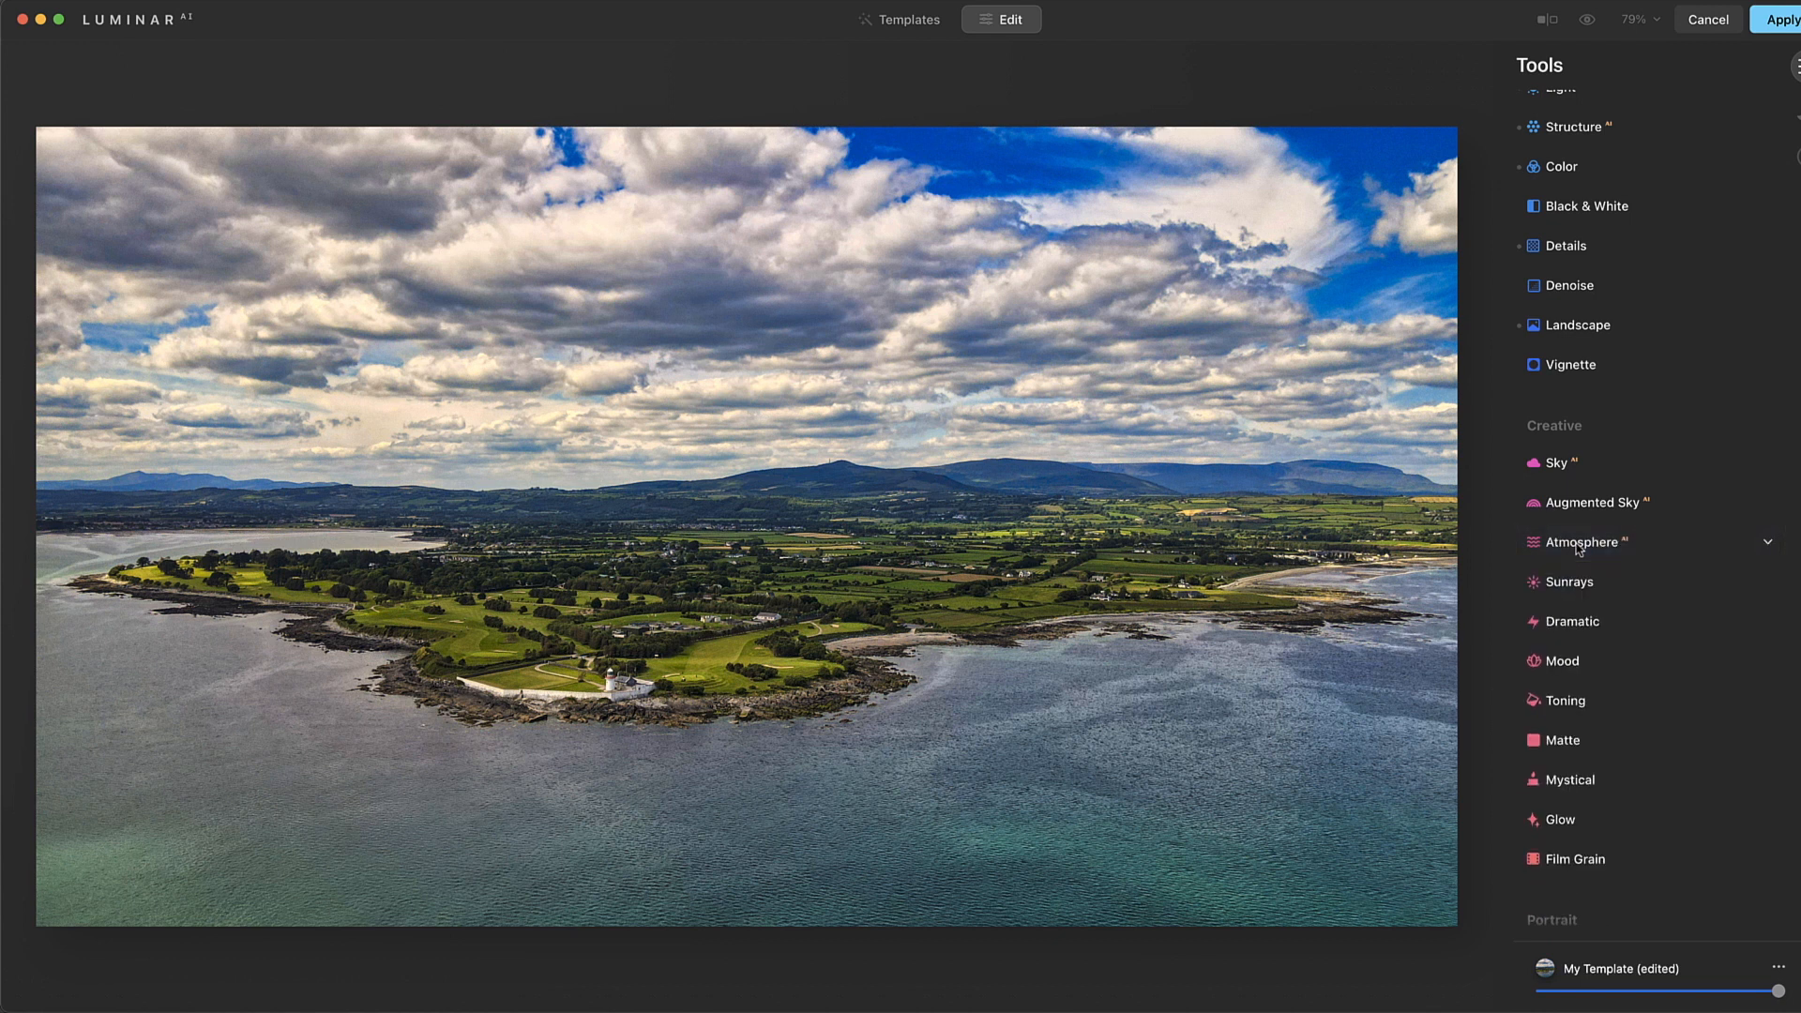
Set the Dramatic Amount slightly above 16 after trying it at 100 and comparing the photo with the effect off and on
click(1582, 622)
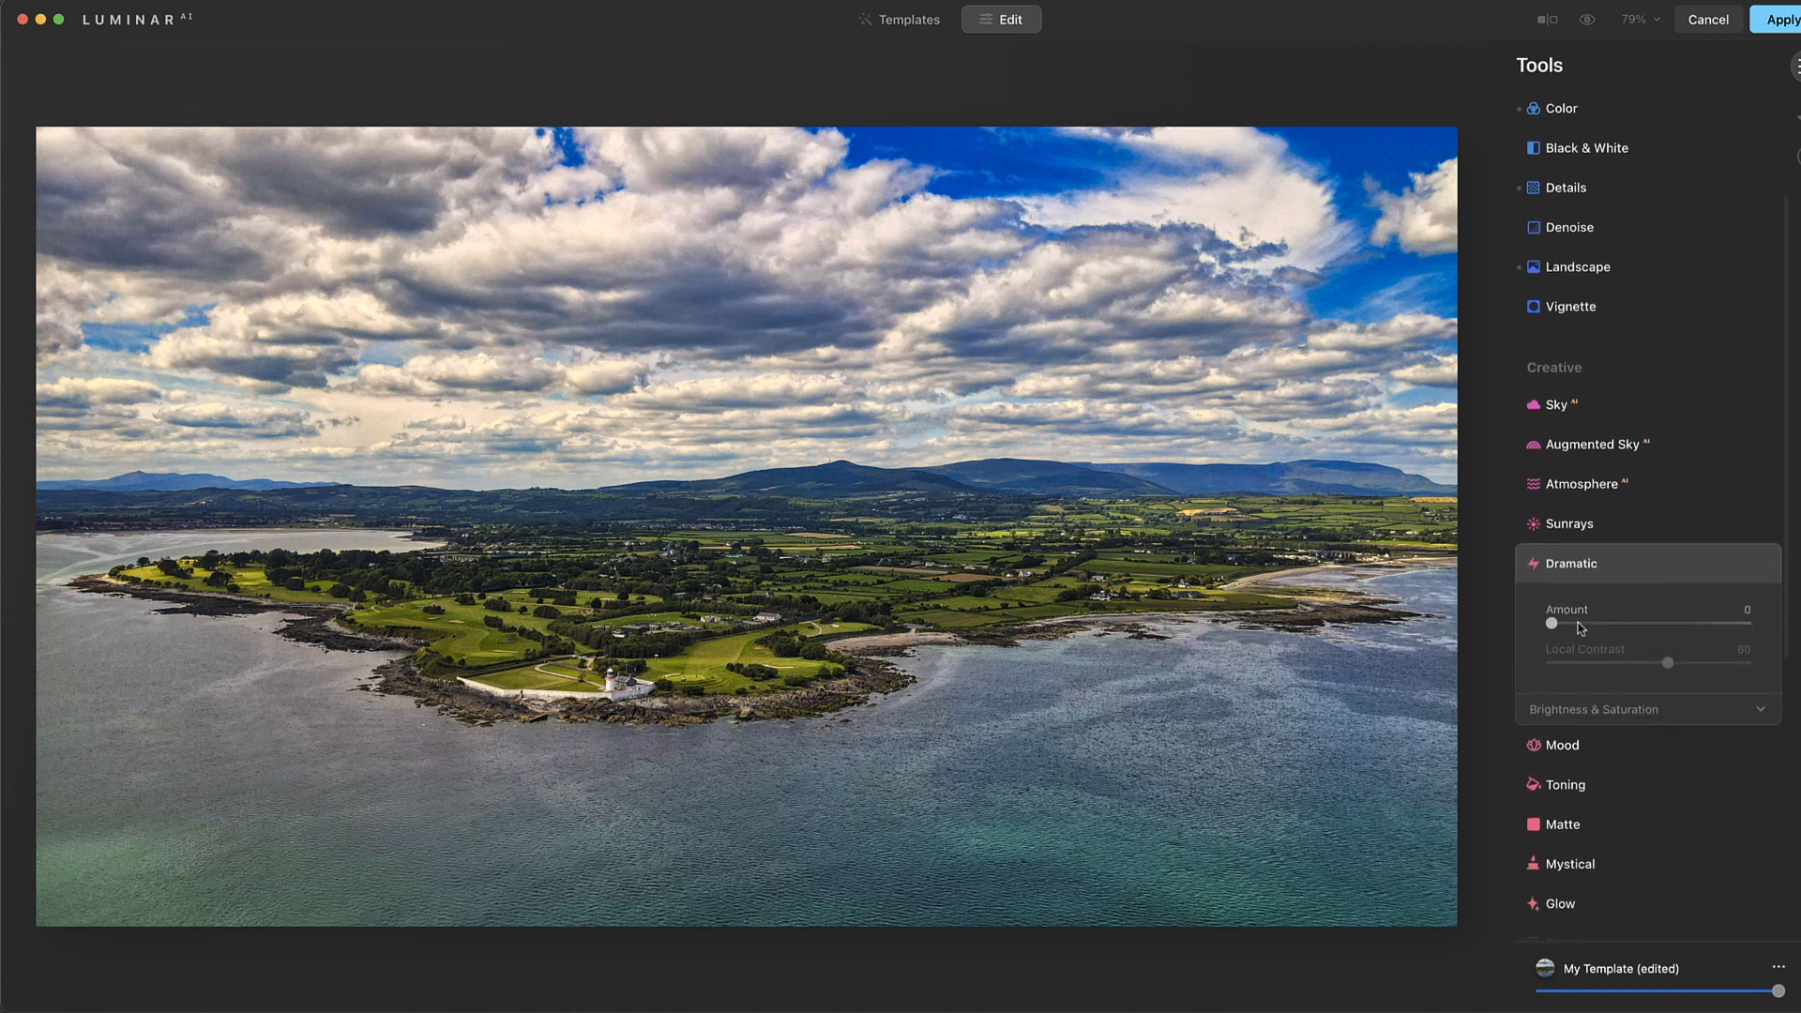
drag(1555, 620, 1739, 618)
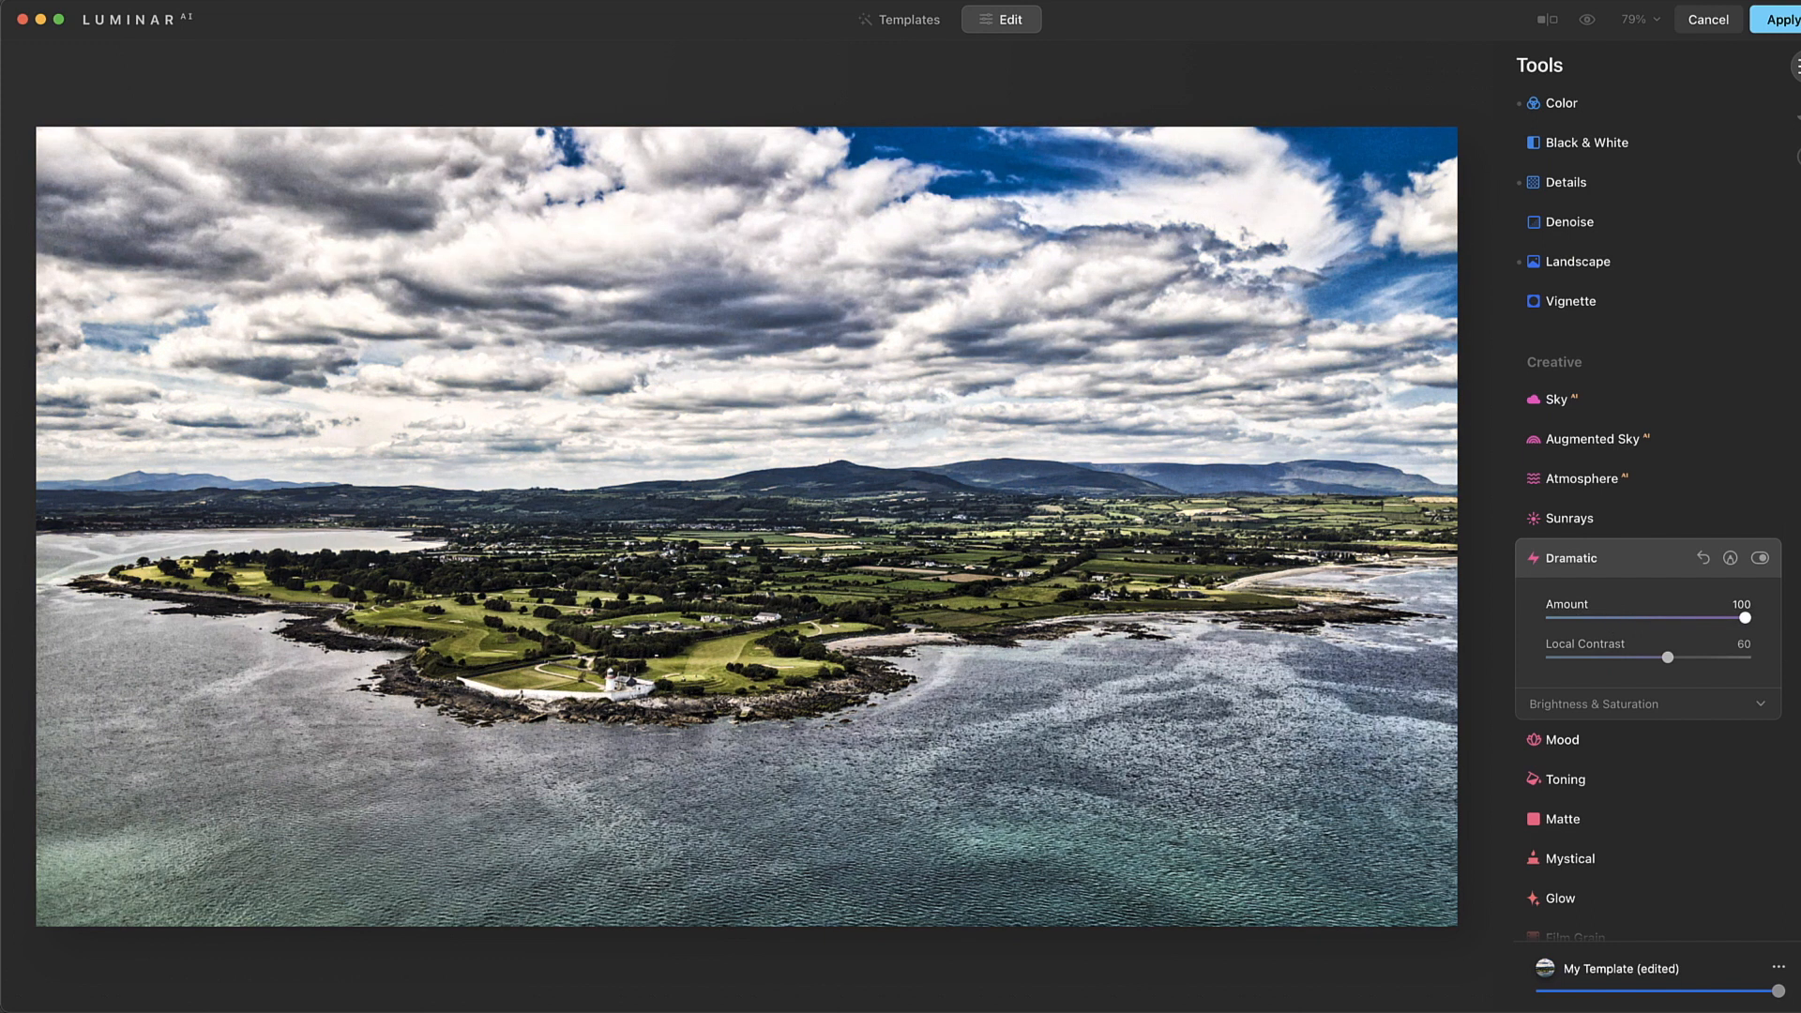
drag(1745, 619, 1580, 629)
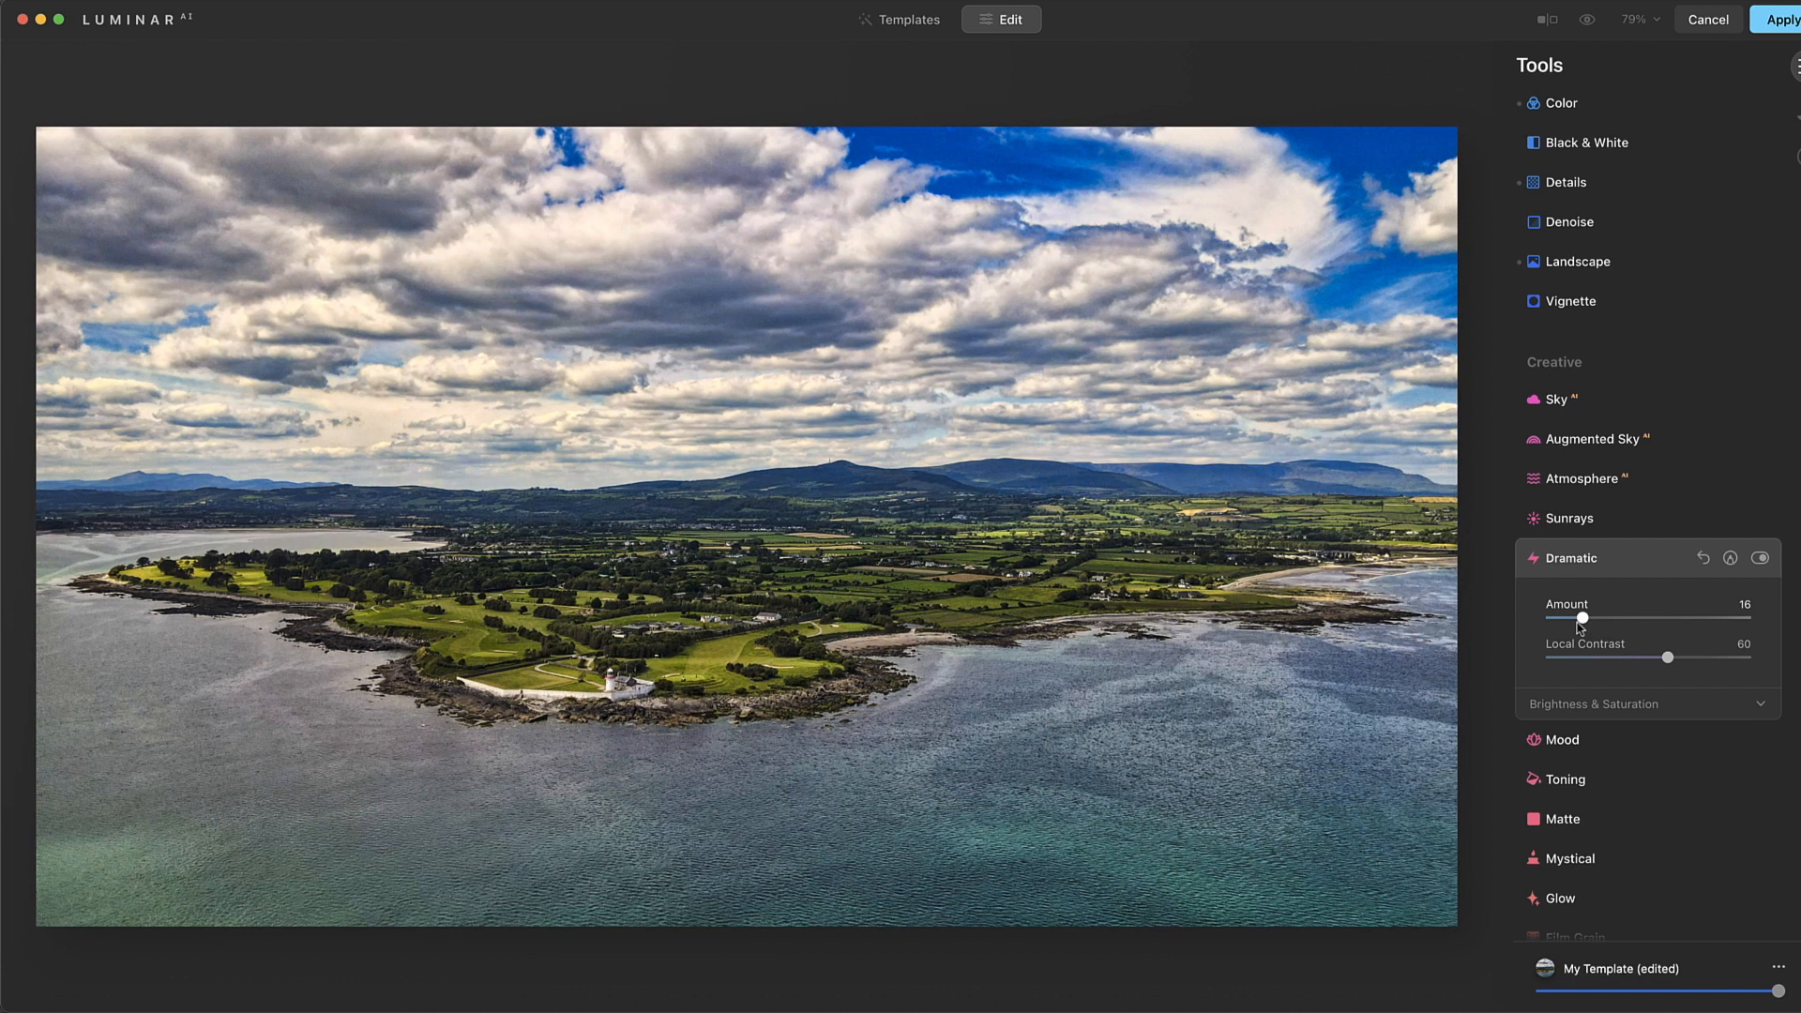
click(1760, 559)
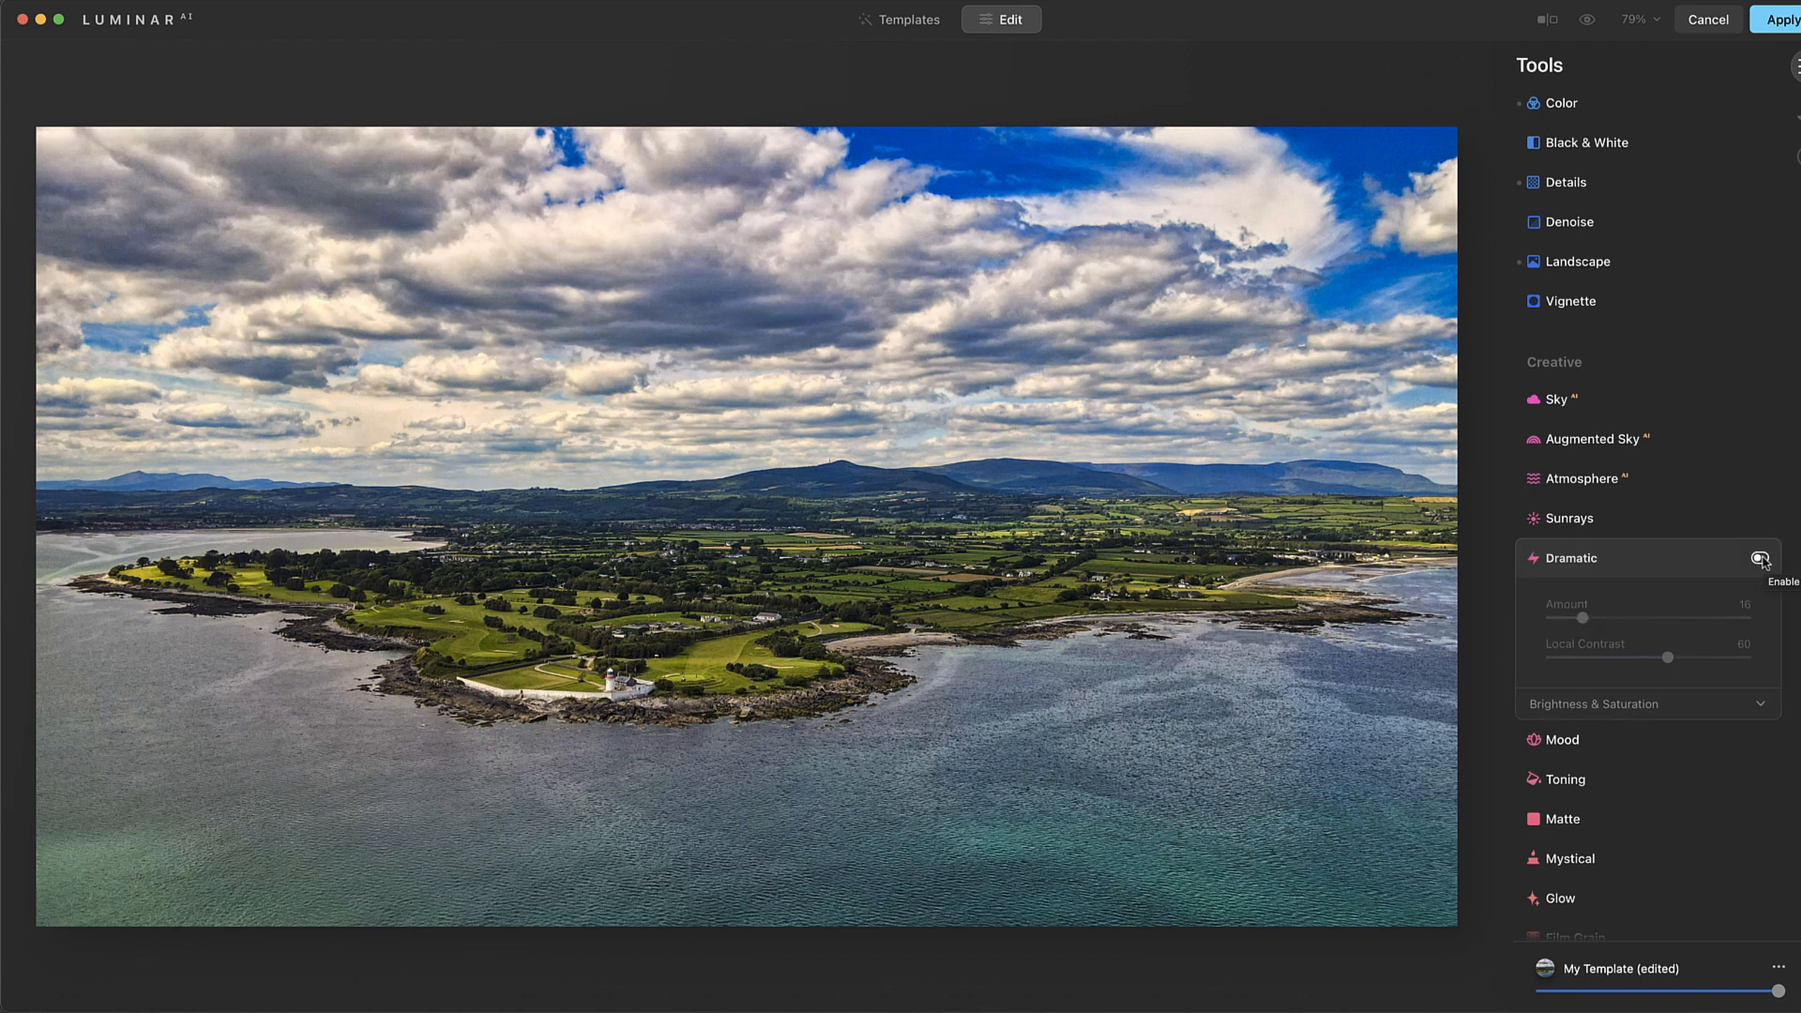
click(1761, 559)
drag(1582, 618, 1595, 620)
click(1580, 561)
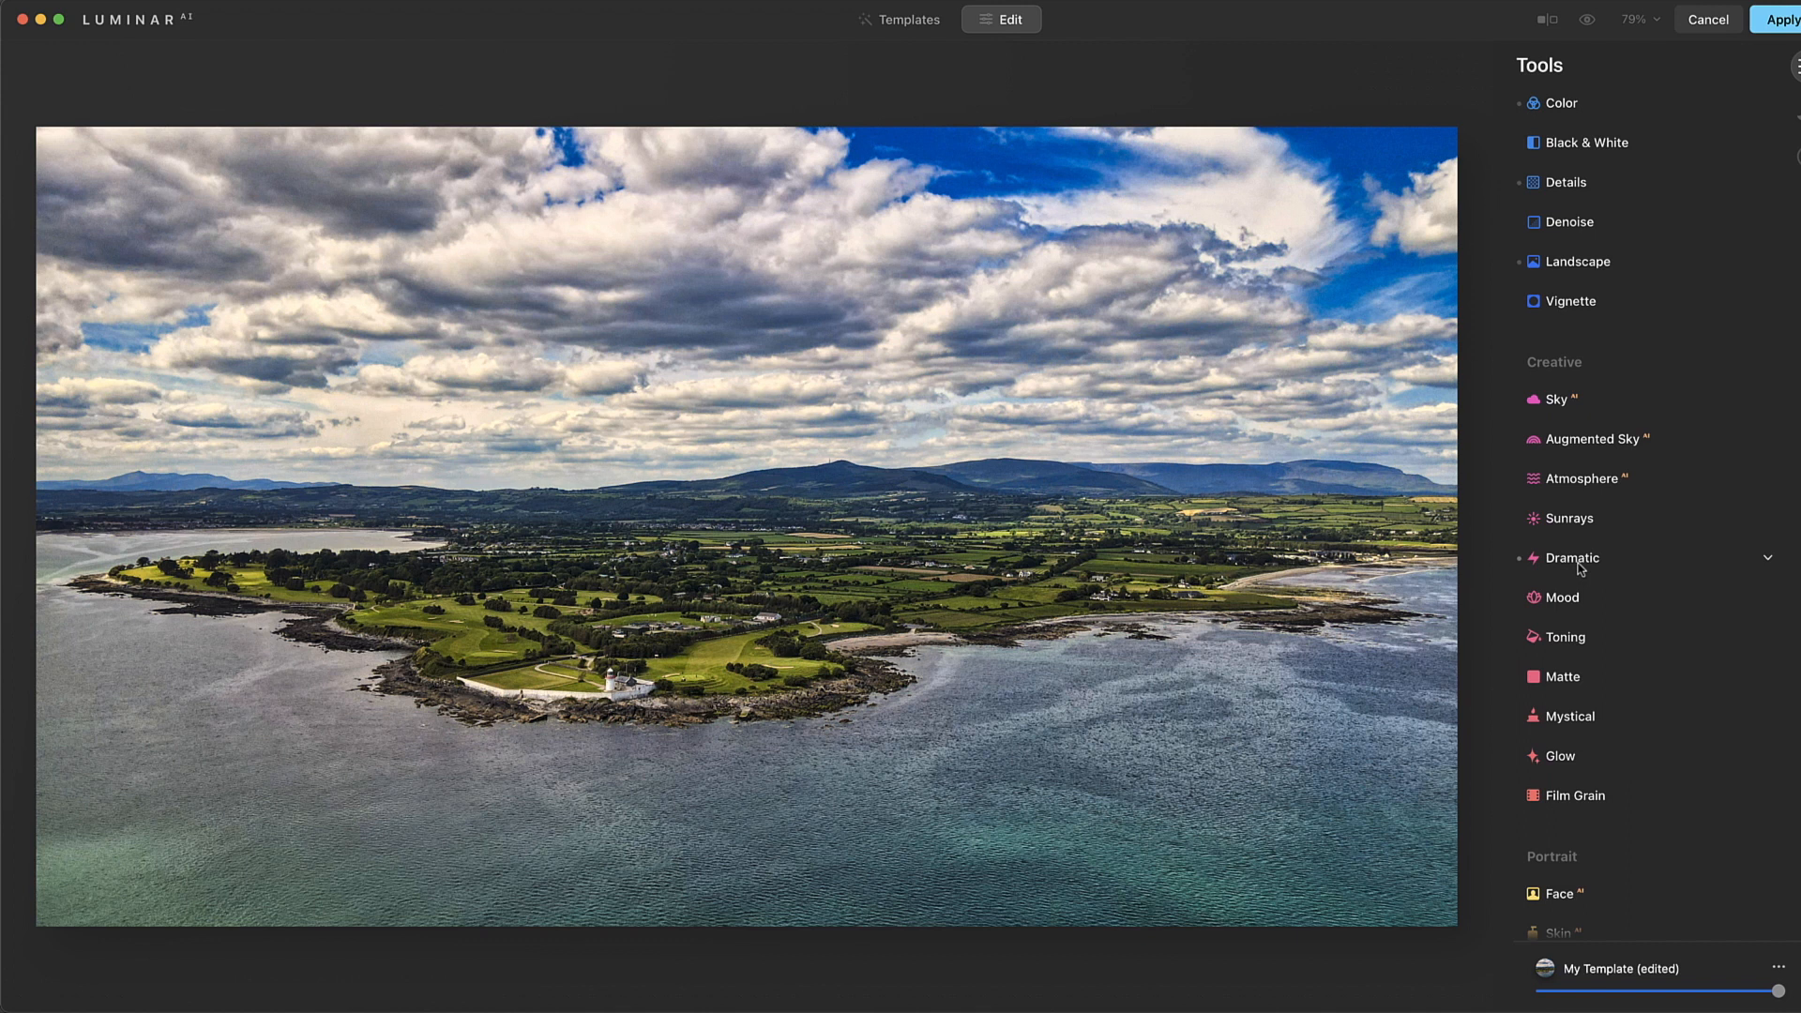
Preview the Mood LUTs from the Cinematic Toning, Creative, Cross Processing and Portrait Toning groups and apply Manhattan
click(1572, 600)
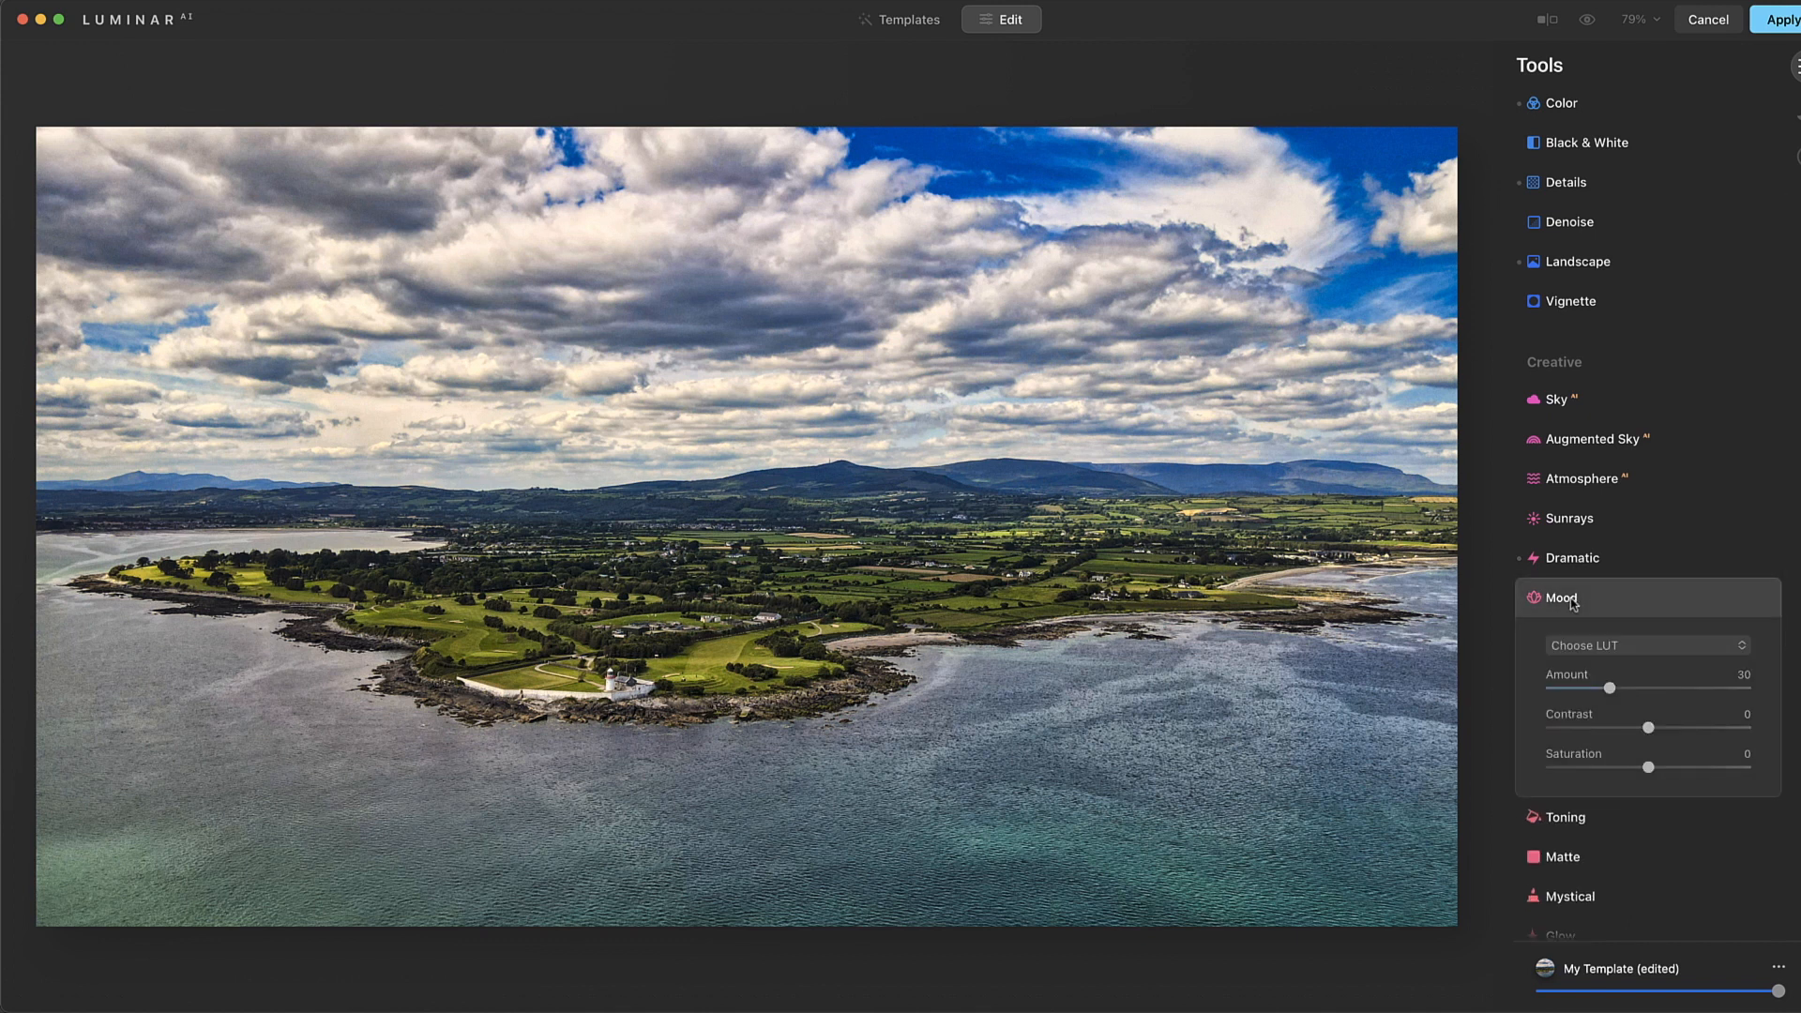
click(1627, 649)
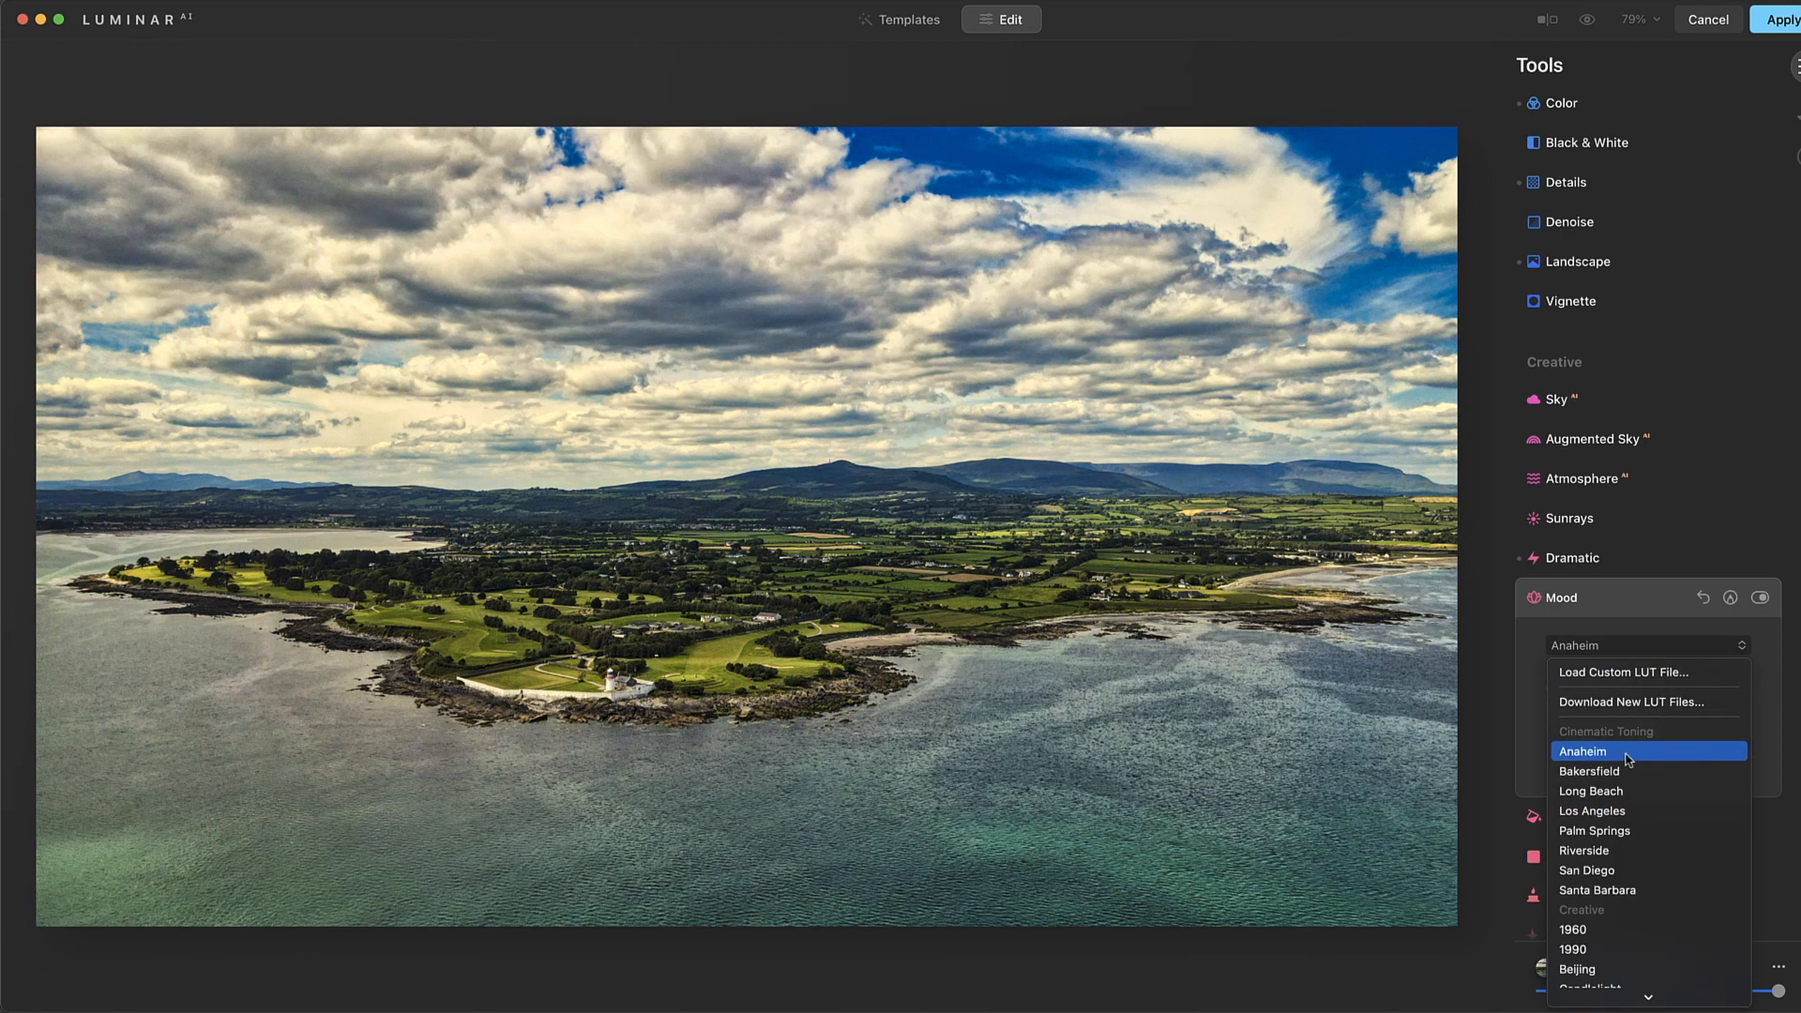
key(Down)
key(Down)
key(Down)
key(Down)
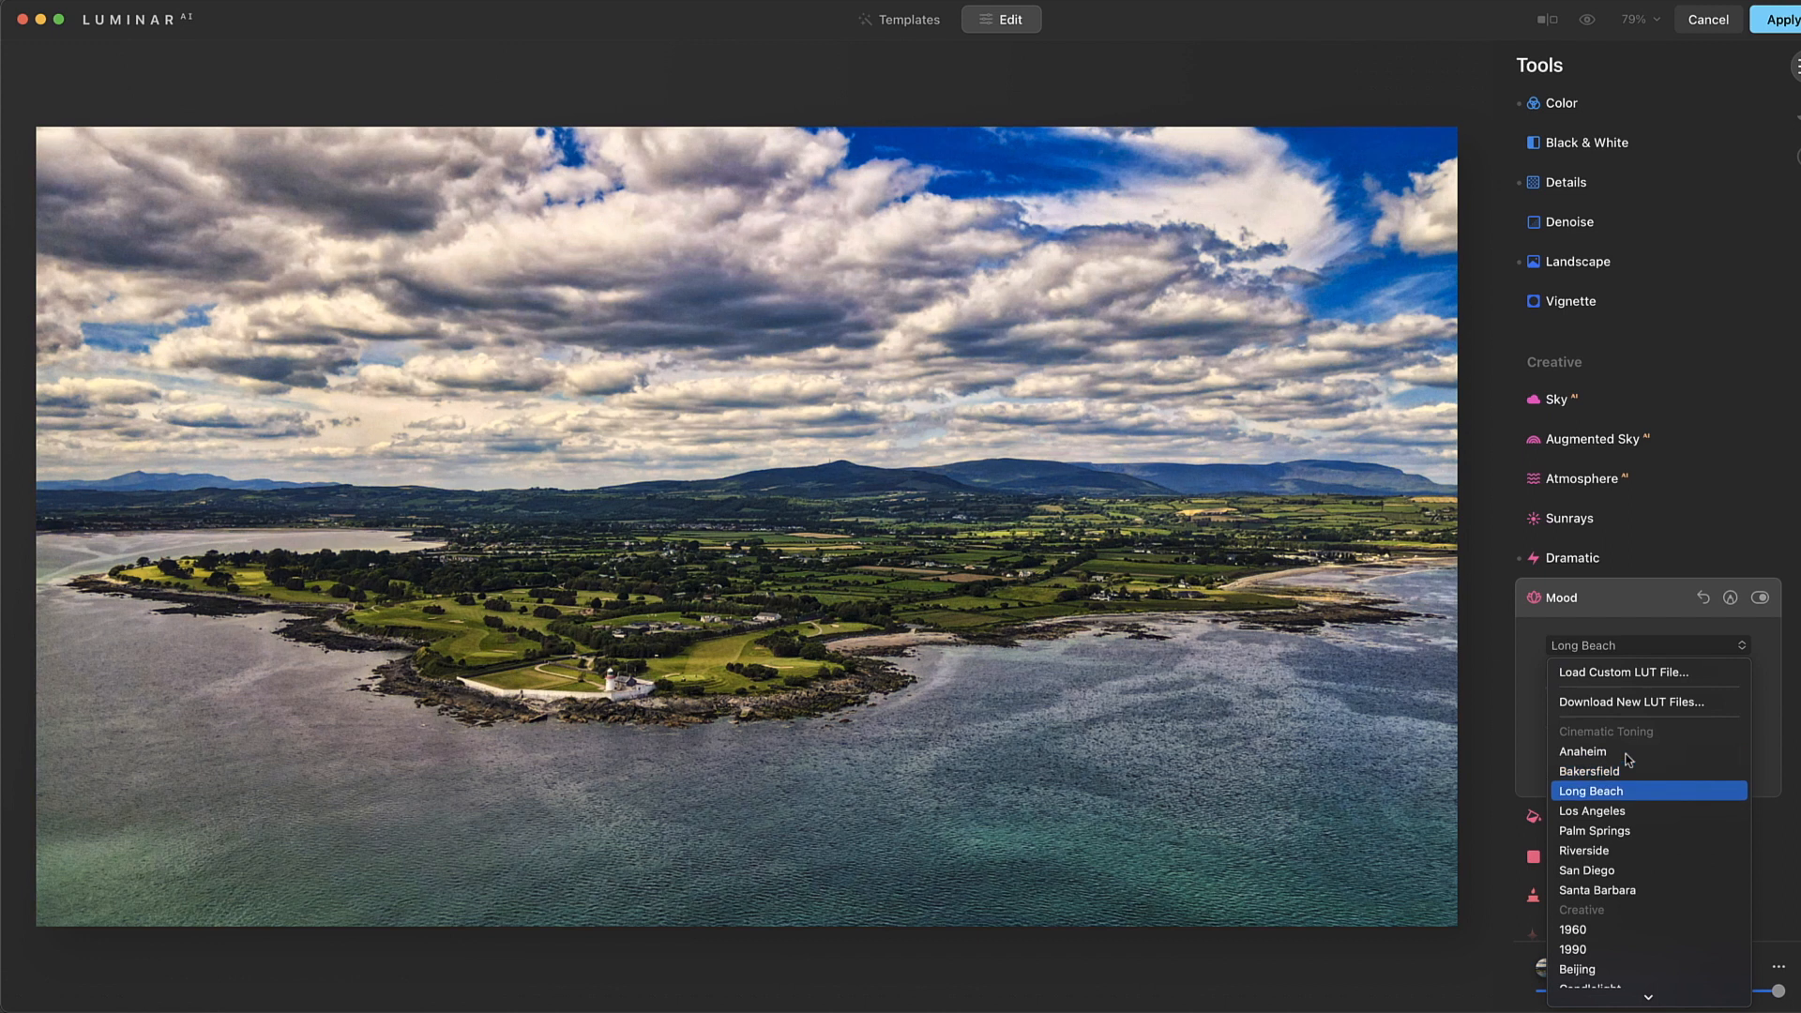
key(Down)
key(Down)
key(Down)
key(Down)
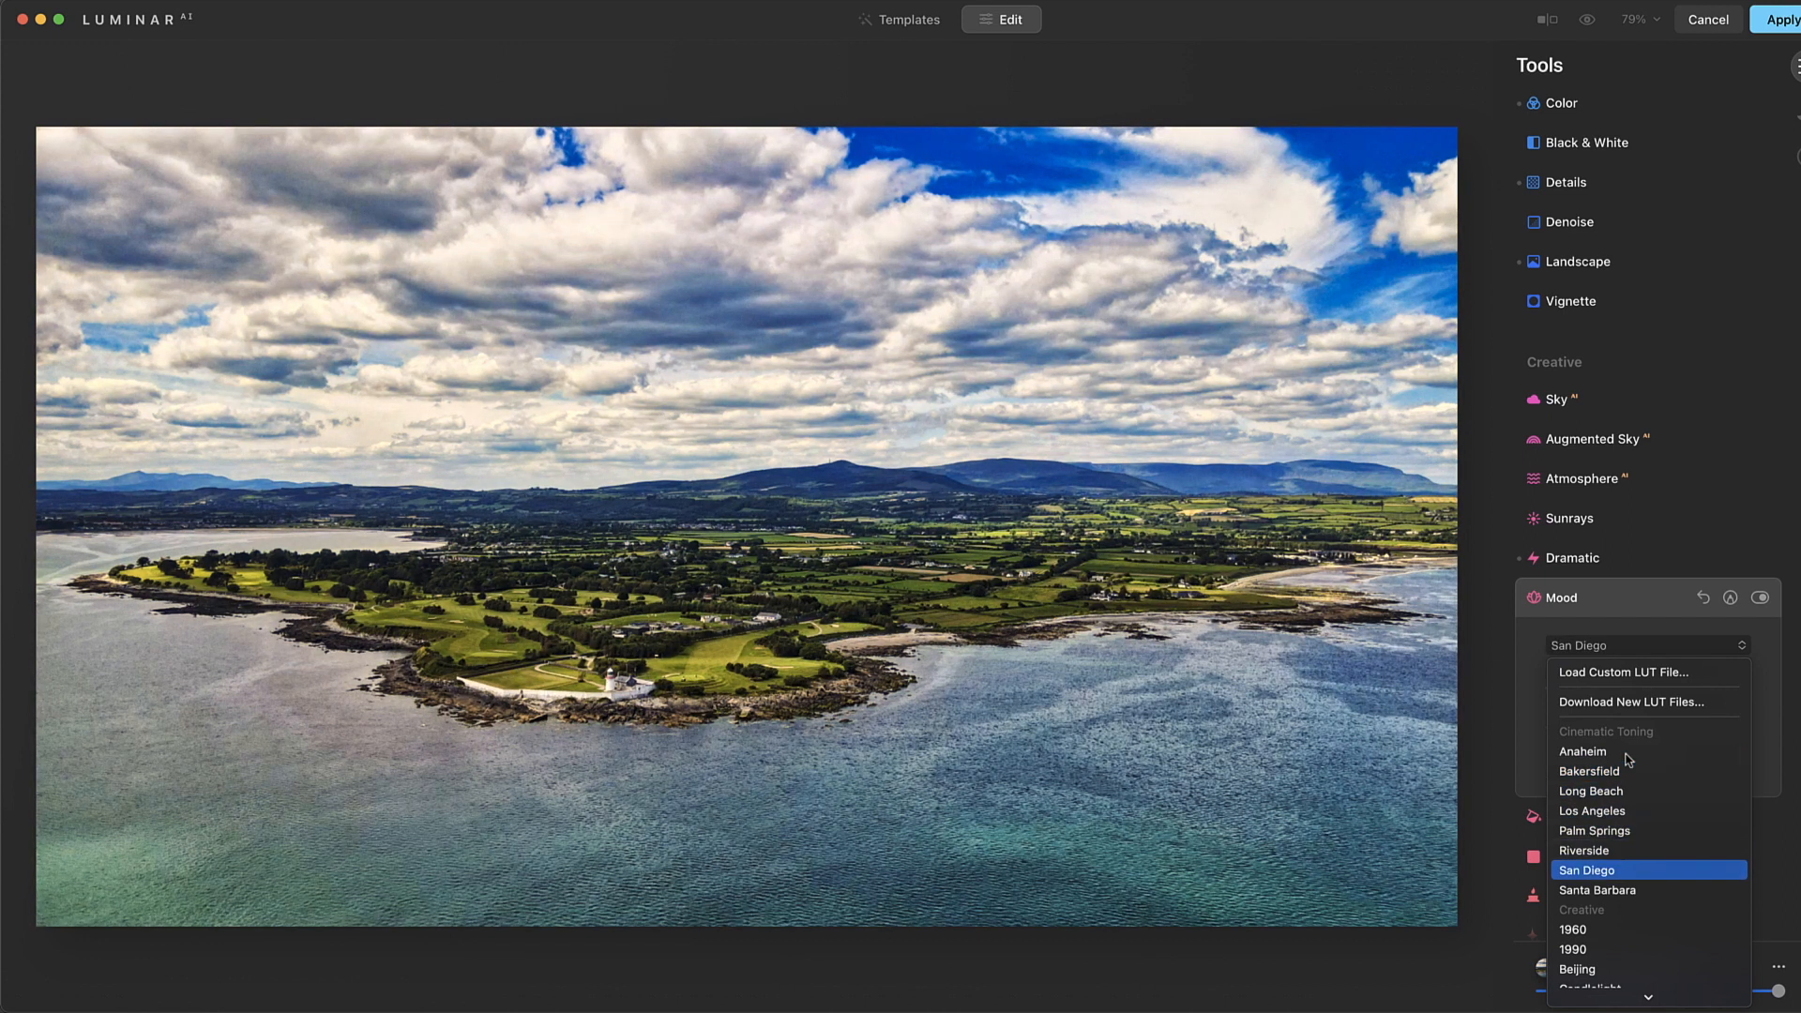
key(Up)
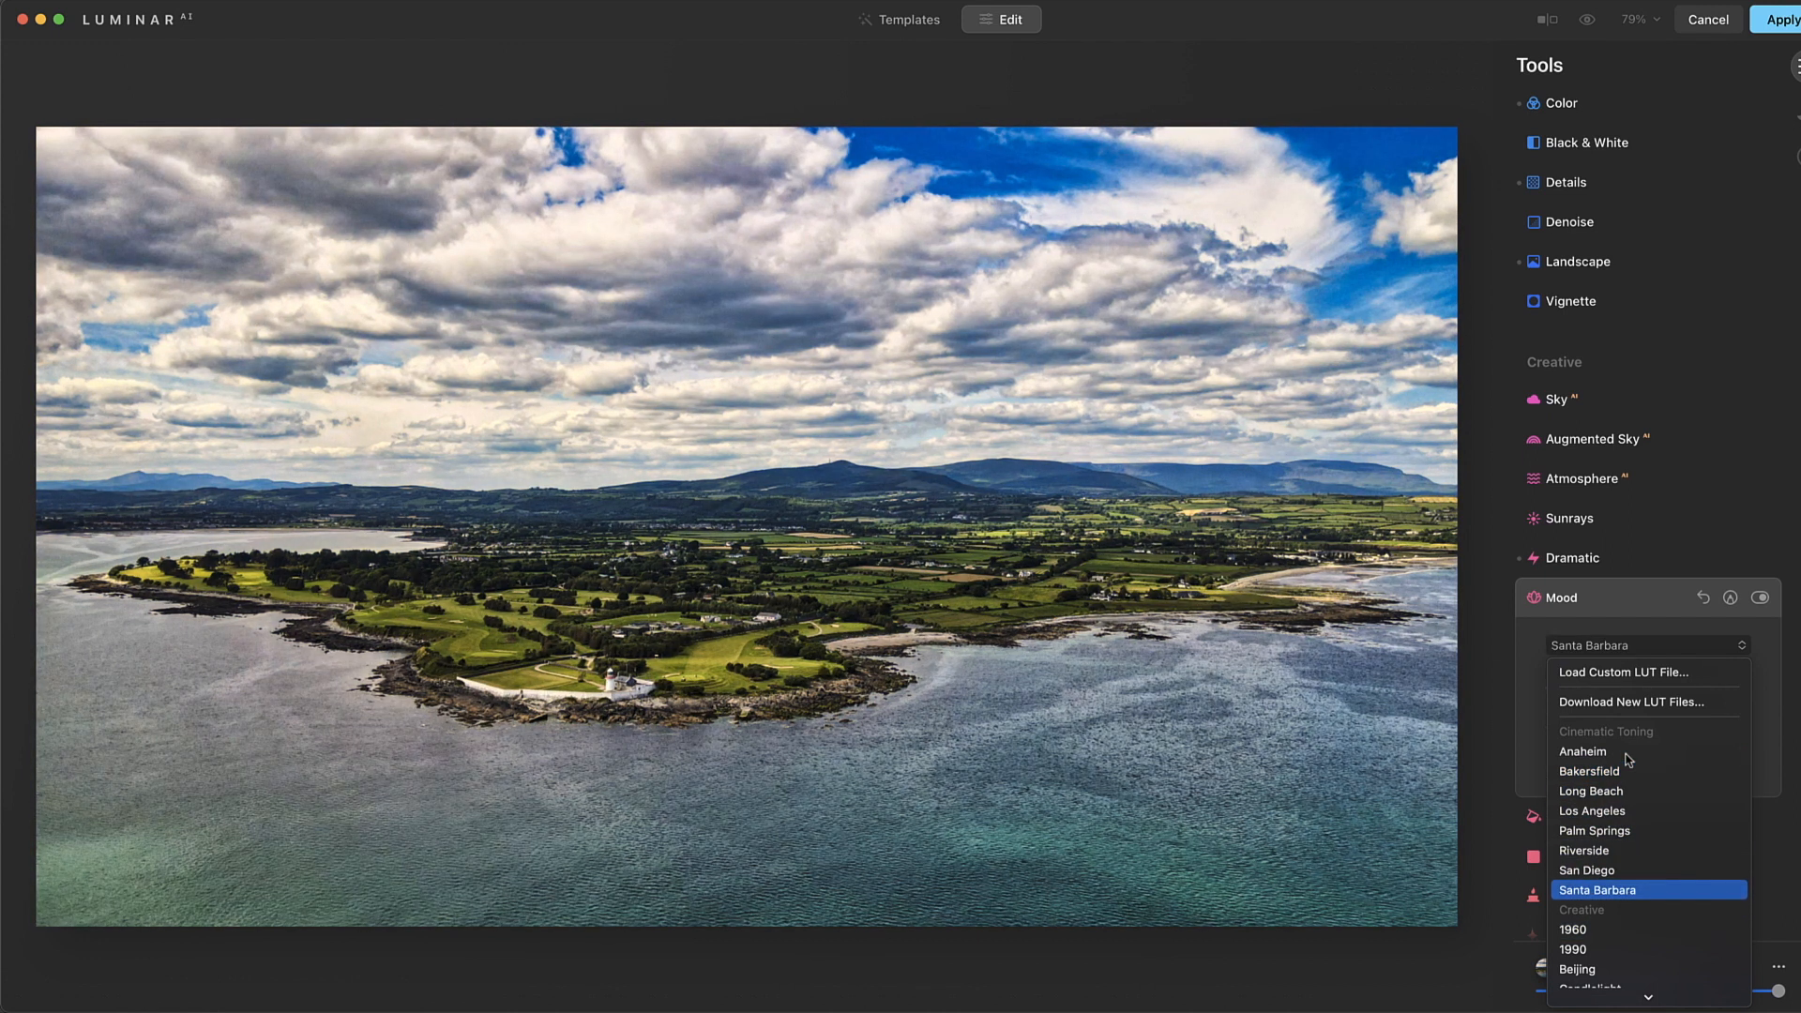
key(Down)
key(Down)
key(Down)
key(Down)
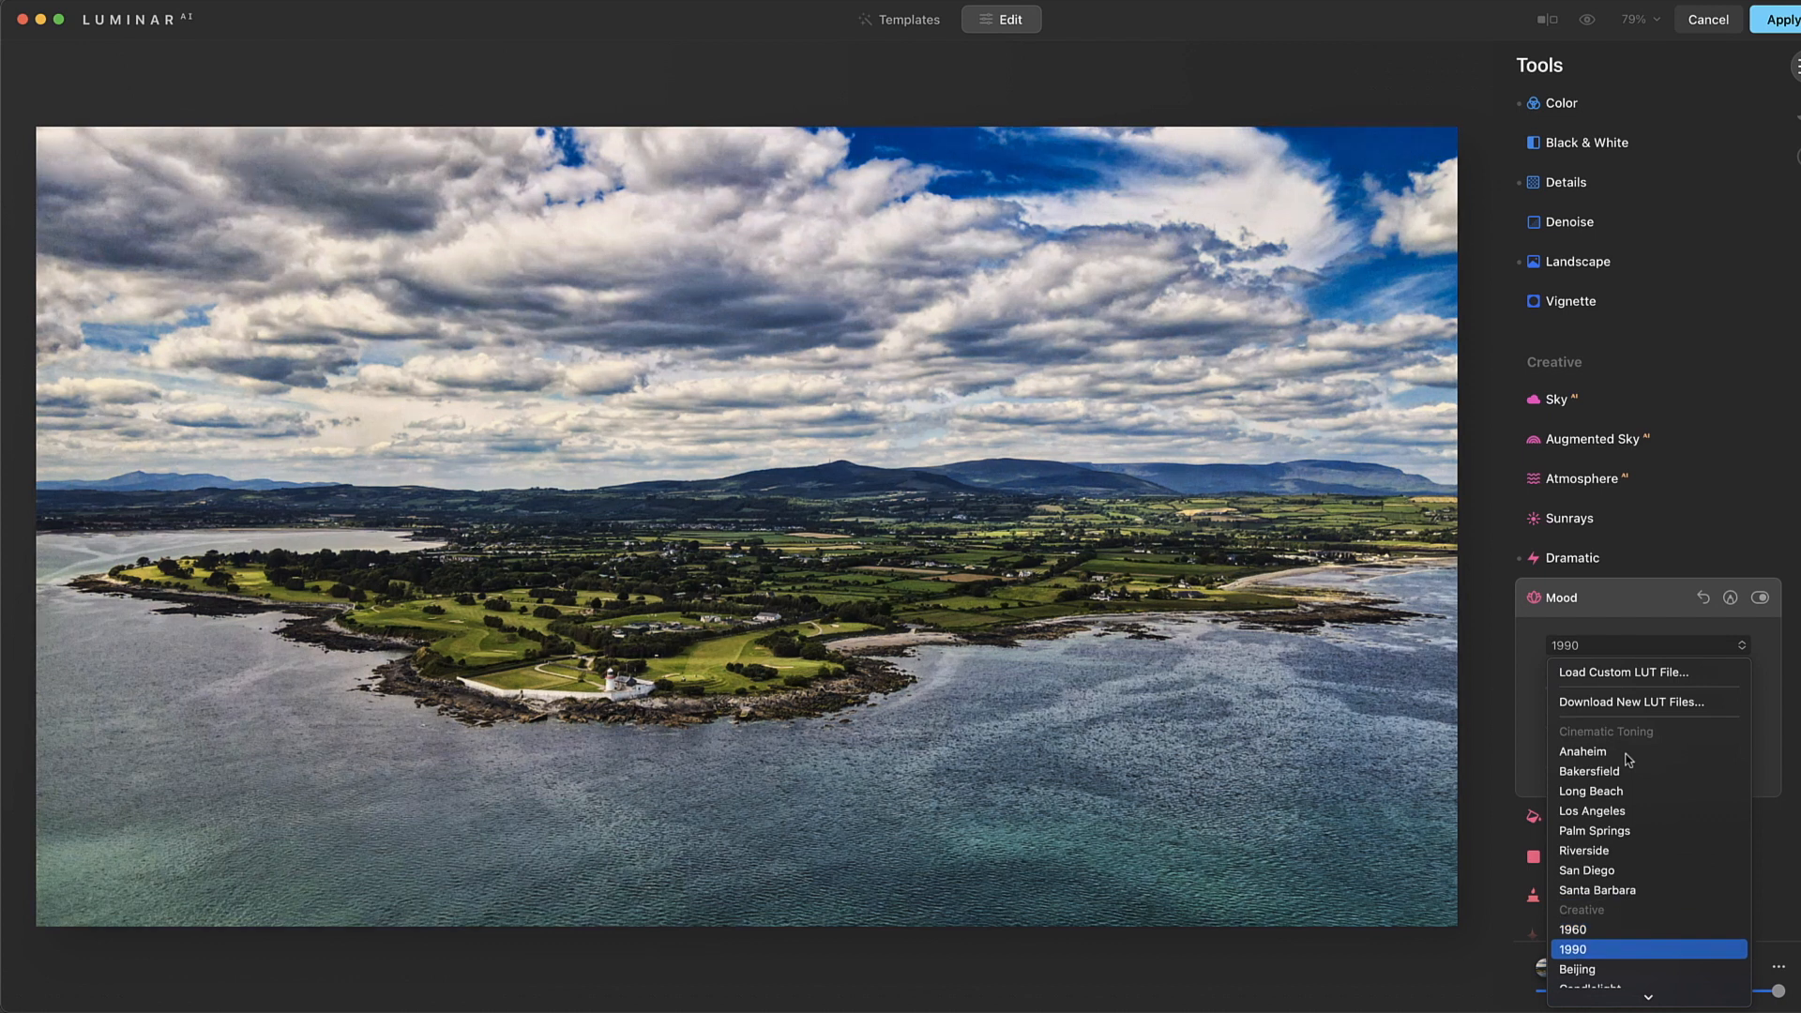
key(Down)
key(Down)
key(Down)
key(Down)
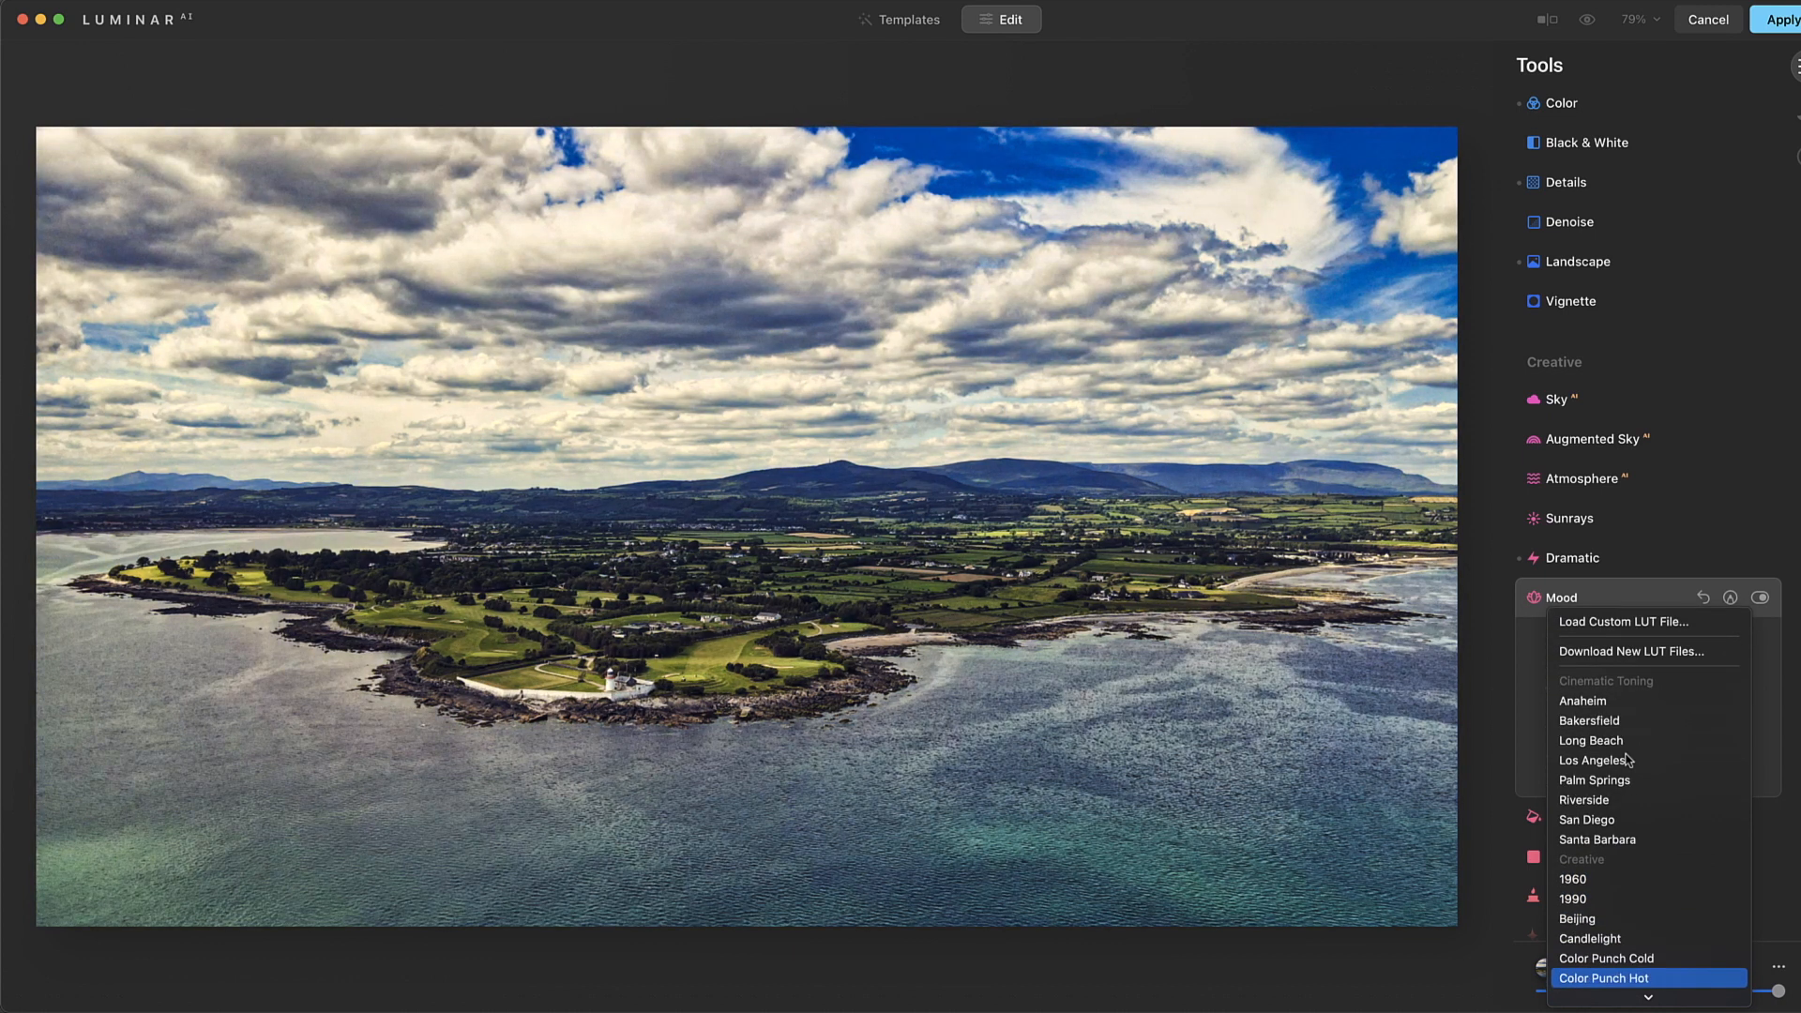
key(Down)
key(Down)
key(Down)
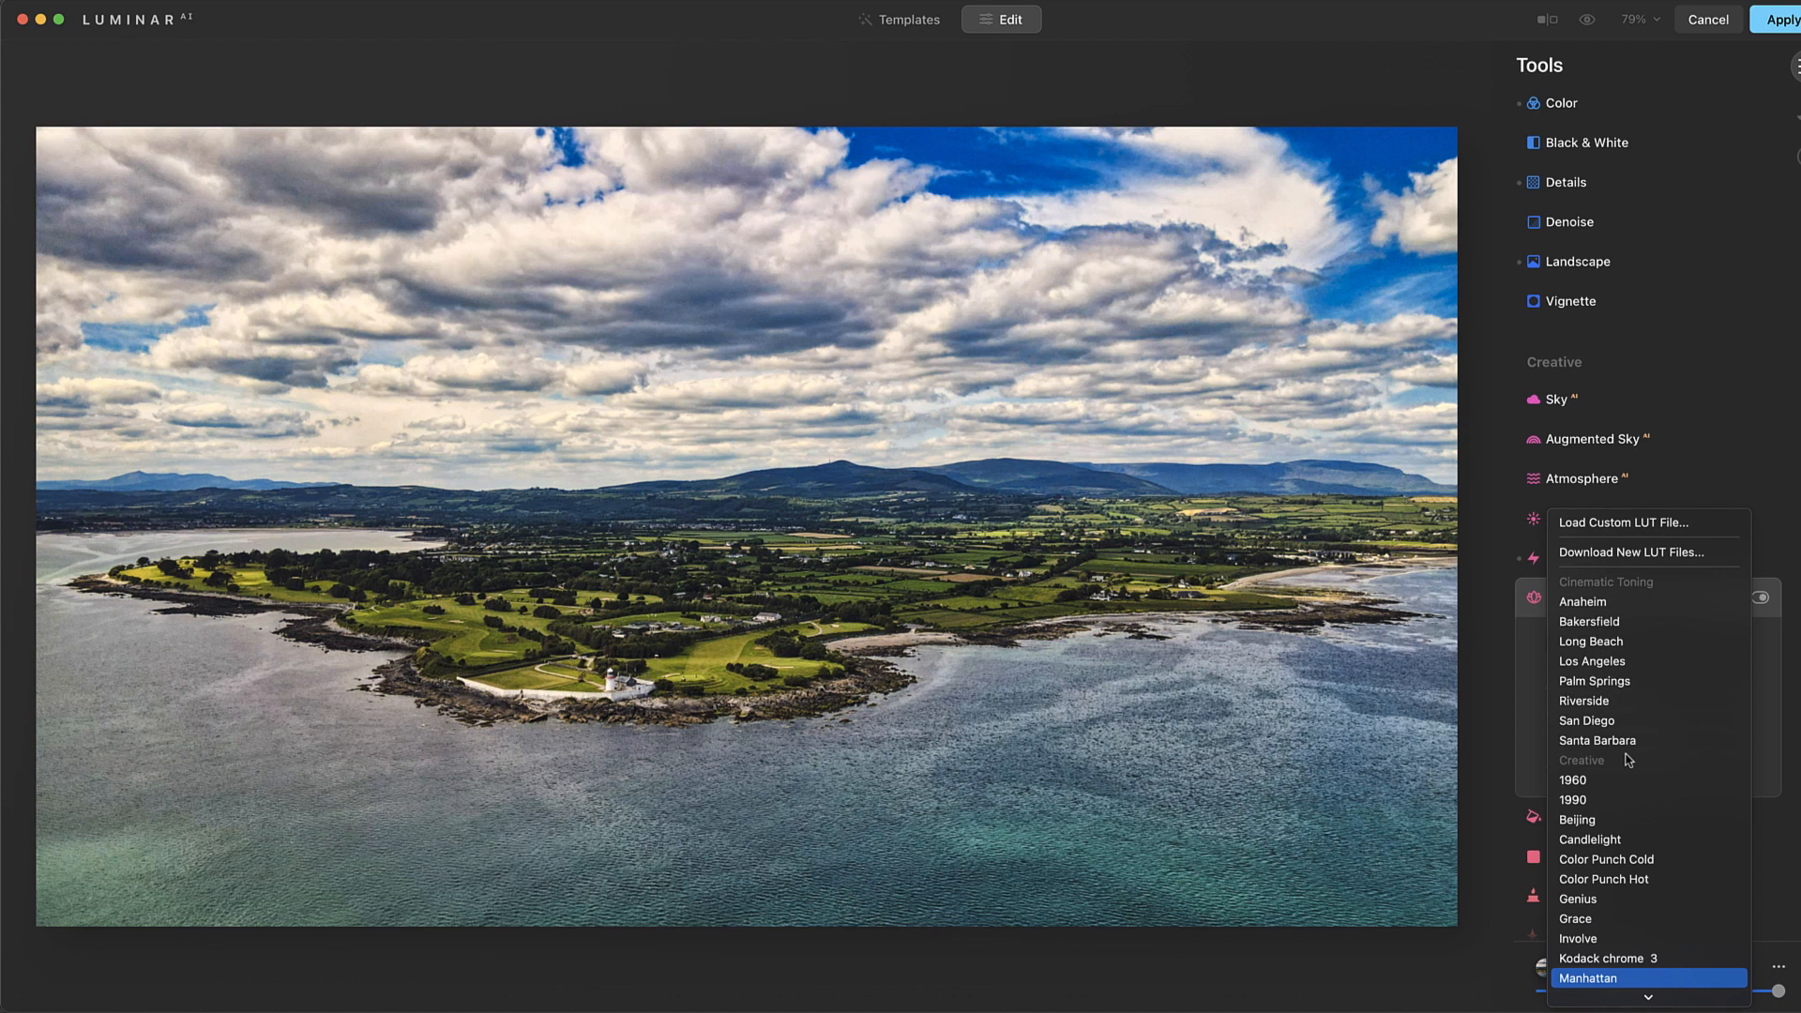
key(Up)
key(Down)
key(Down)
key(Down)
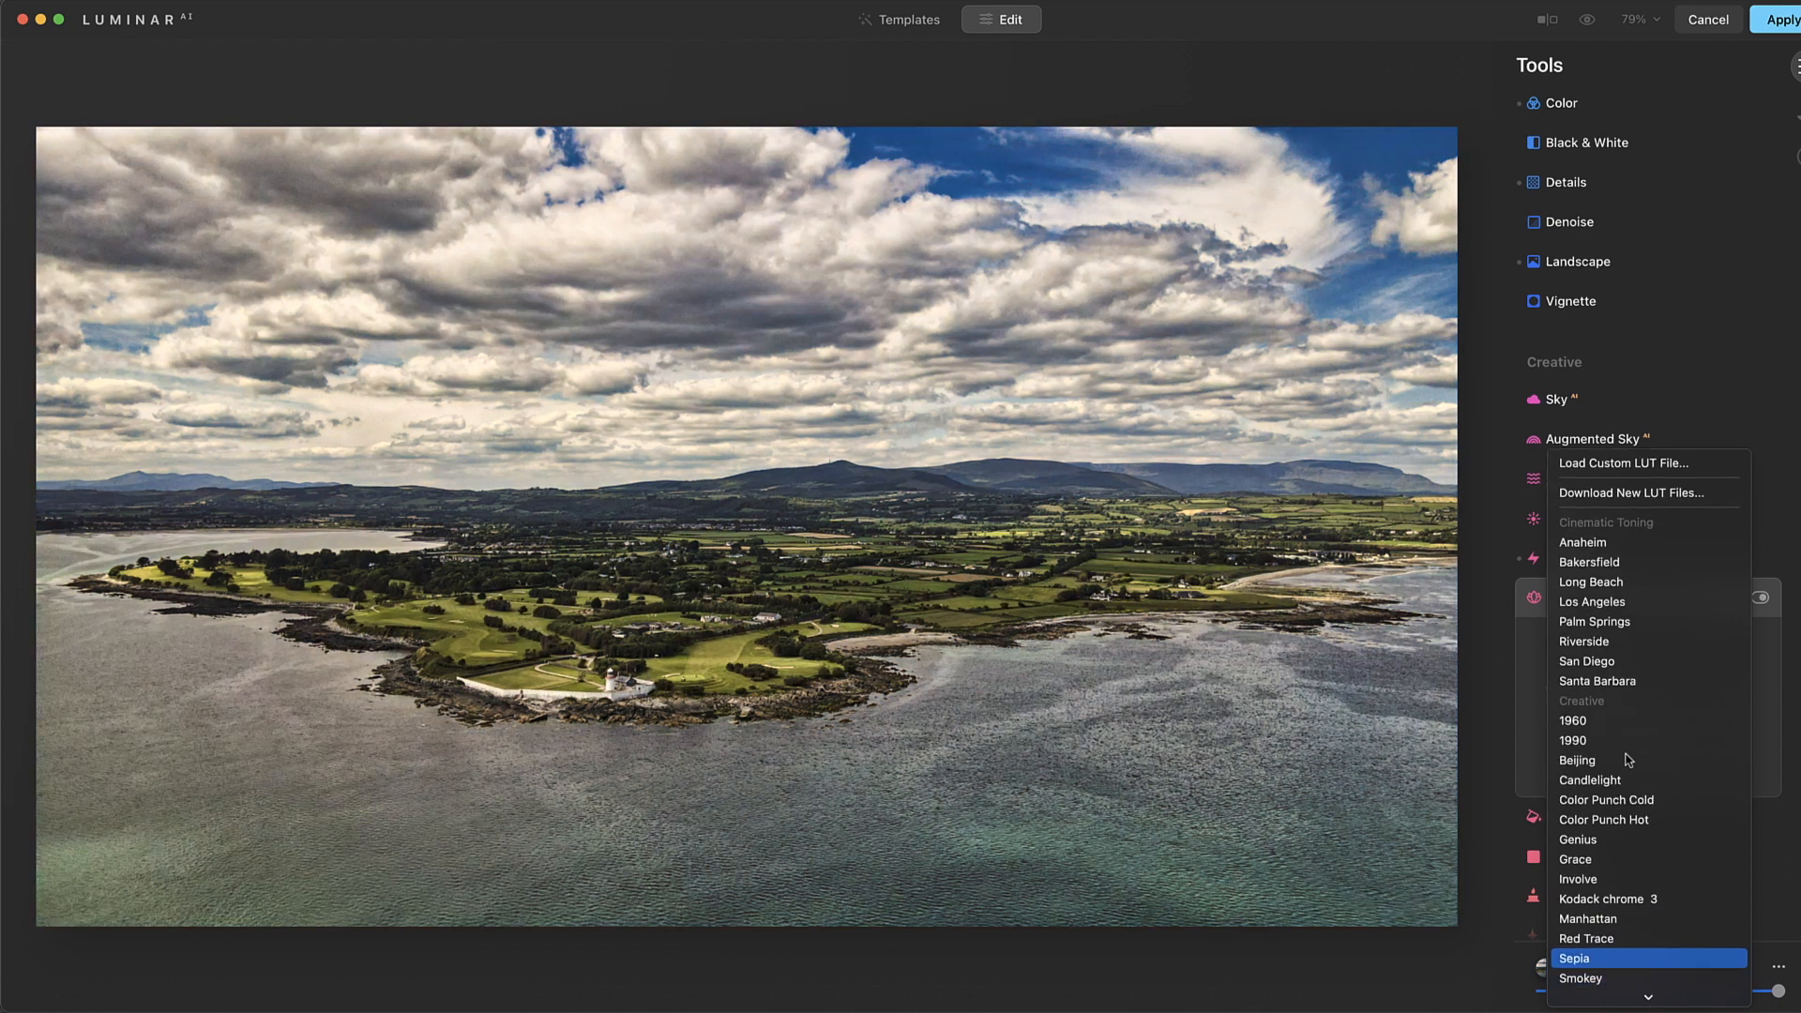
key(Down)
key(Down)
key(Down)
key(Down)
key(Down)
key(Down)
key(Down)
key(Down)
key(Down)
key(Down)
key(Down)
key(Down)
key(Down)
key(Down)
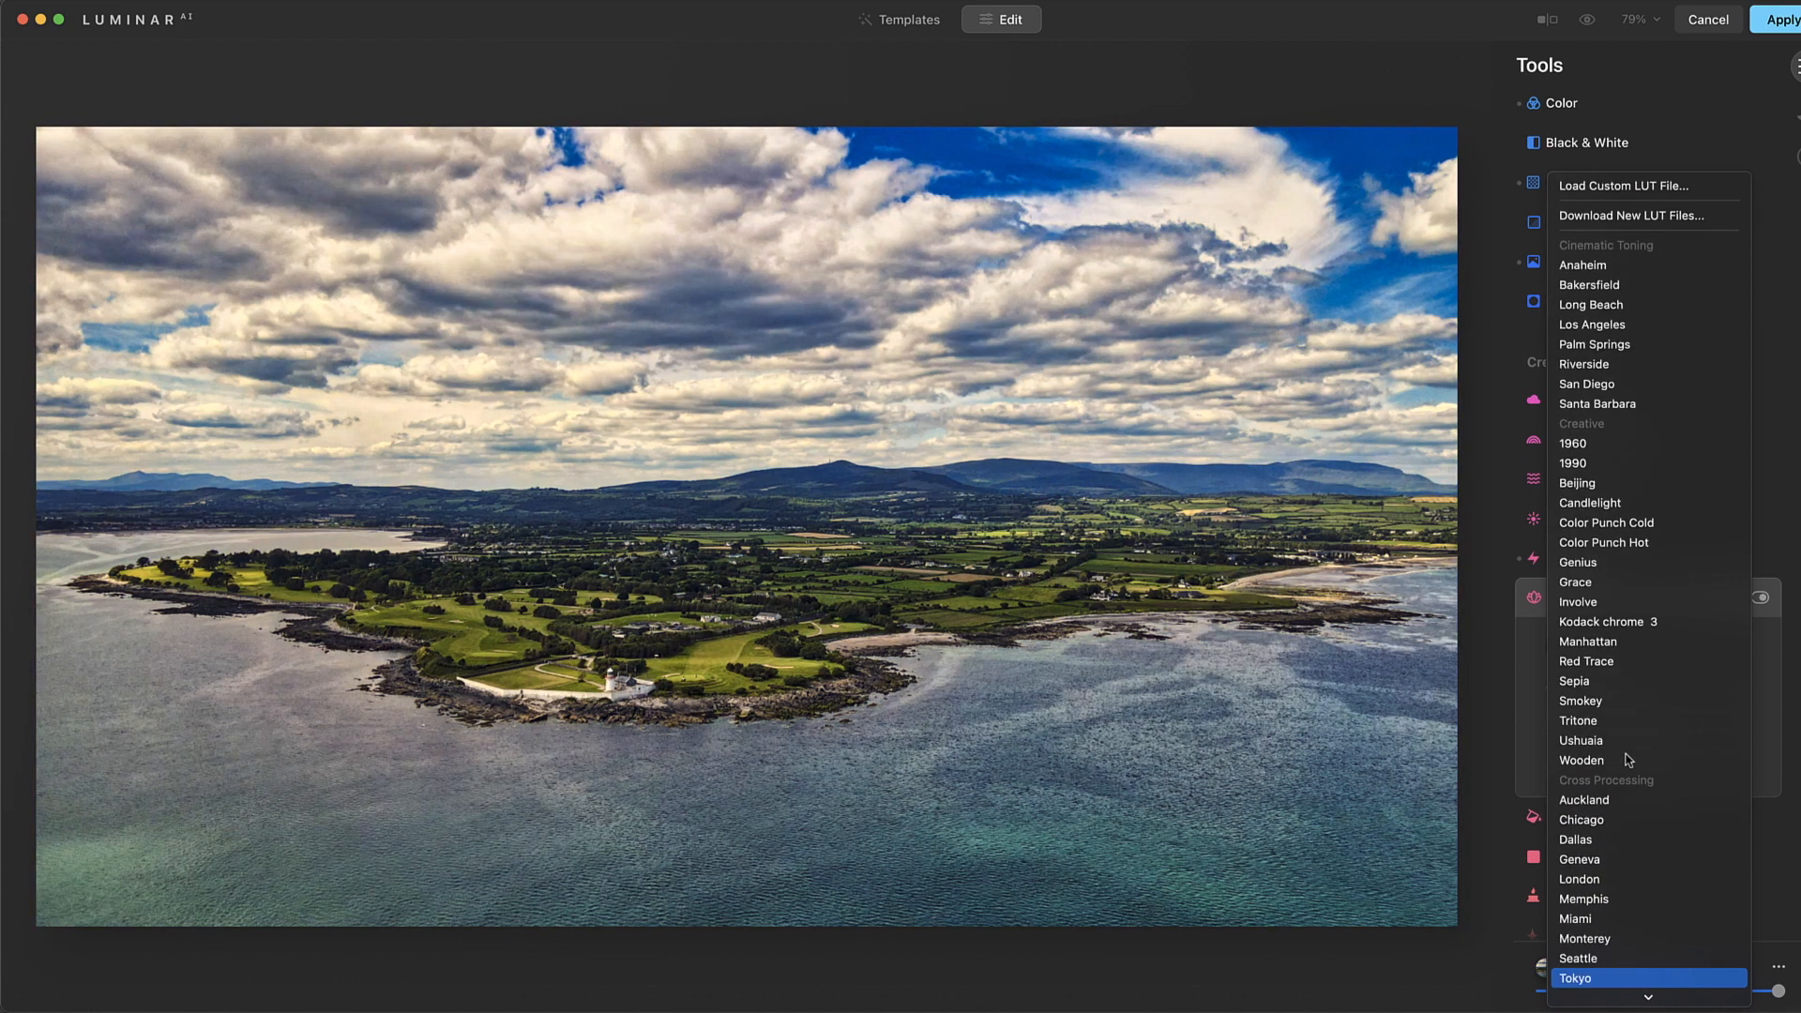
key(Down)
key(Down)
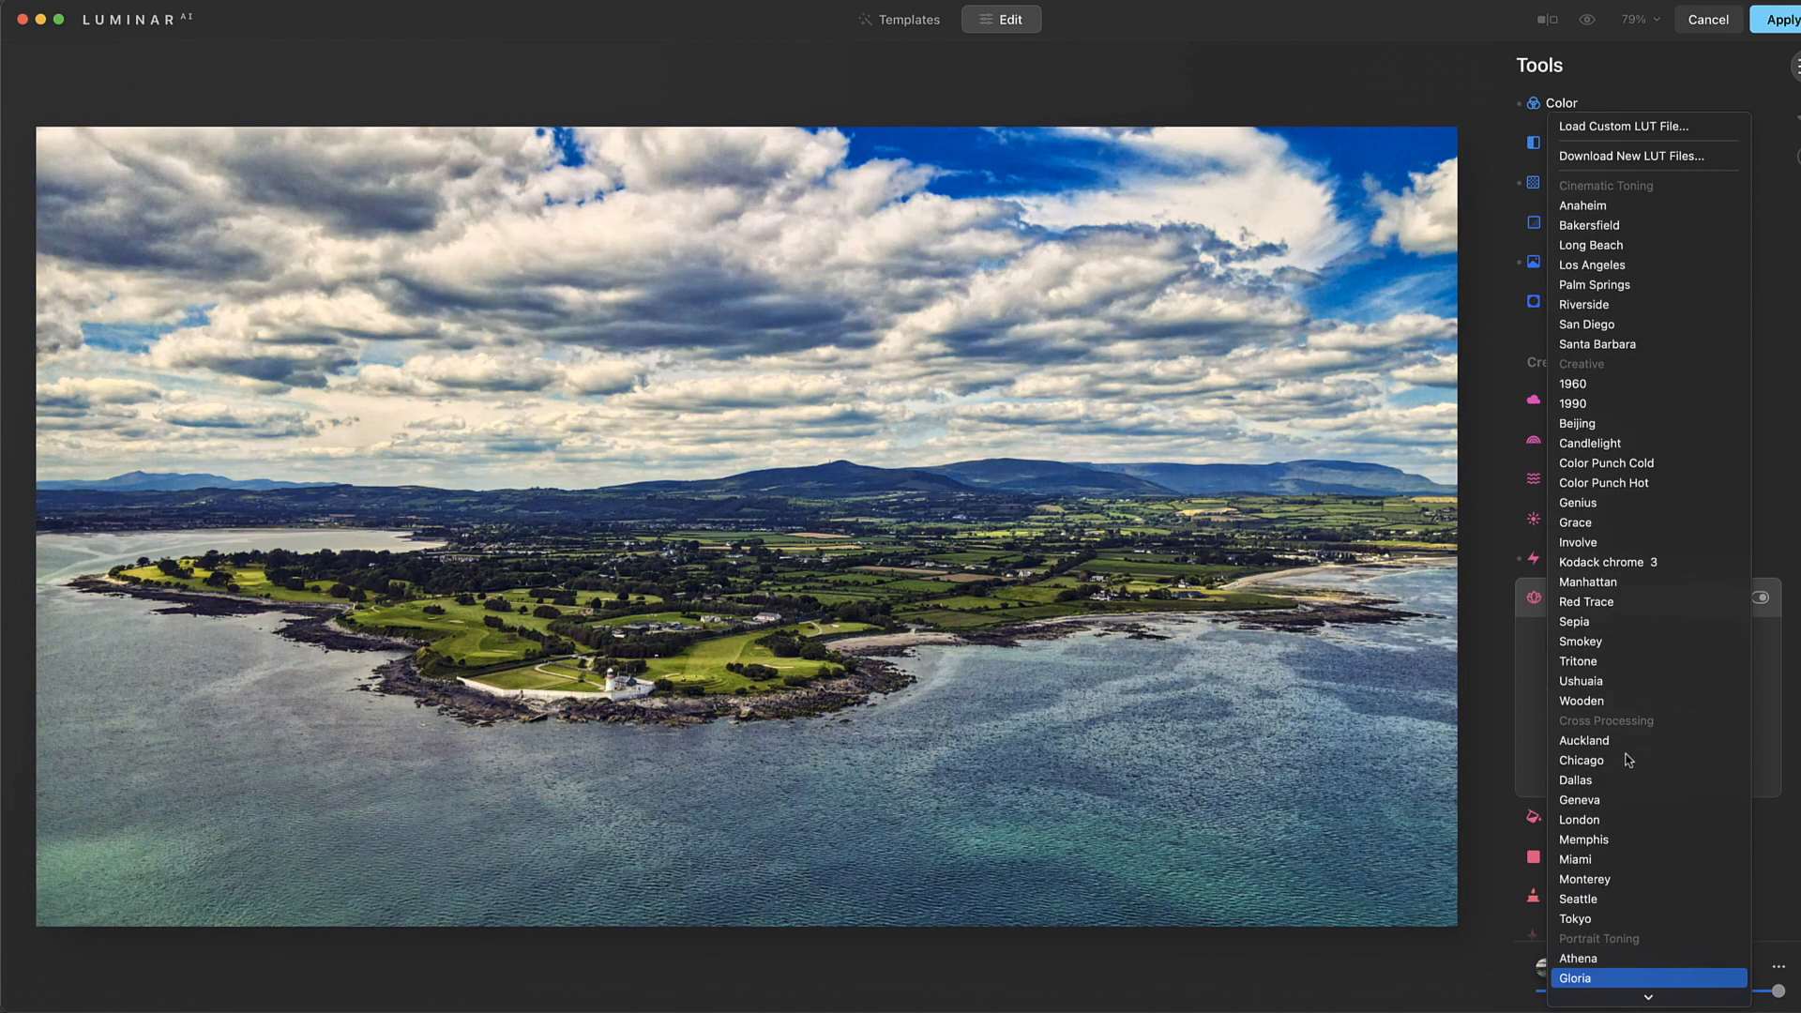
key(Down)
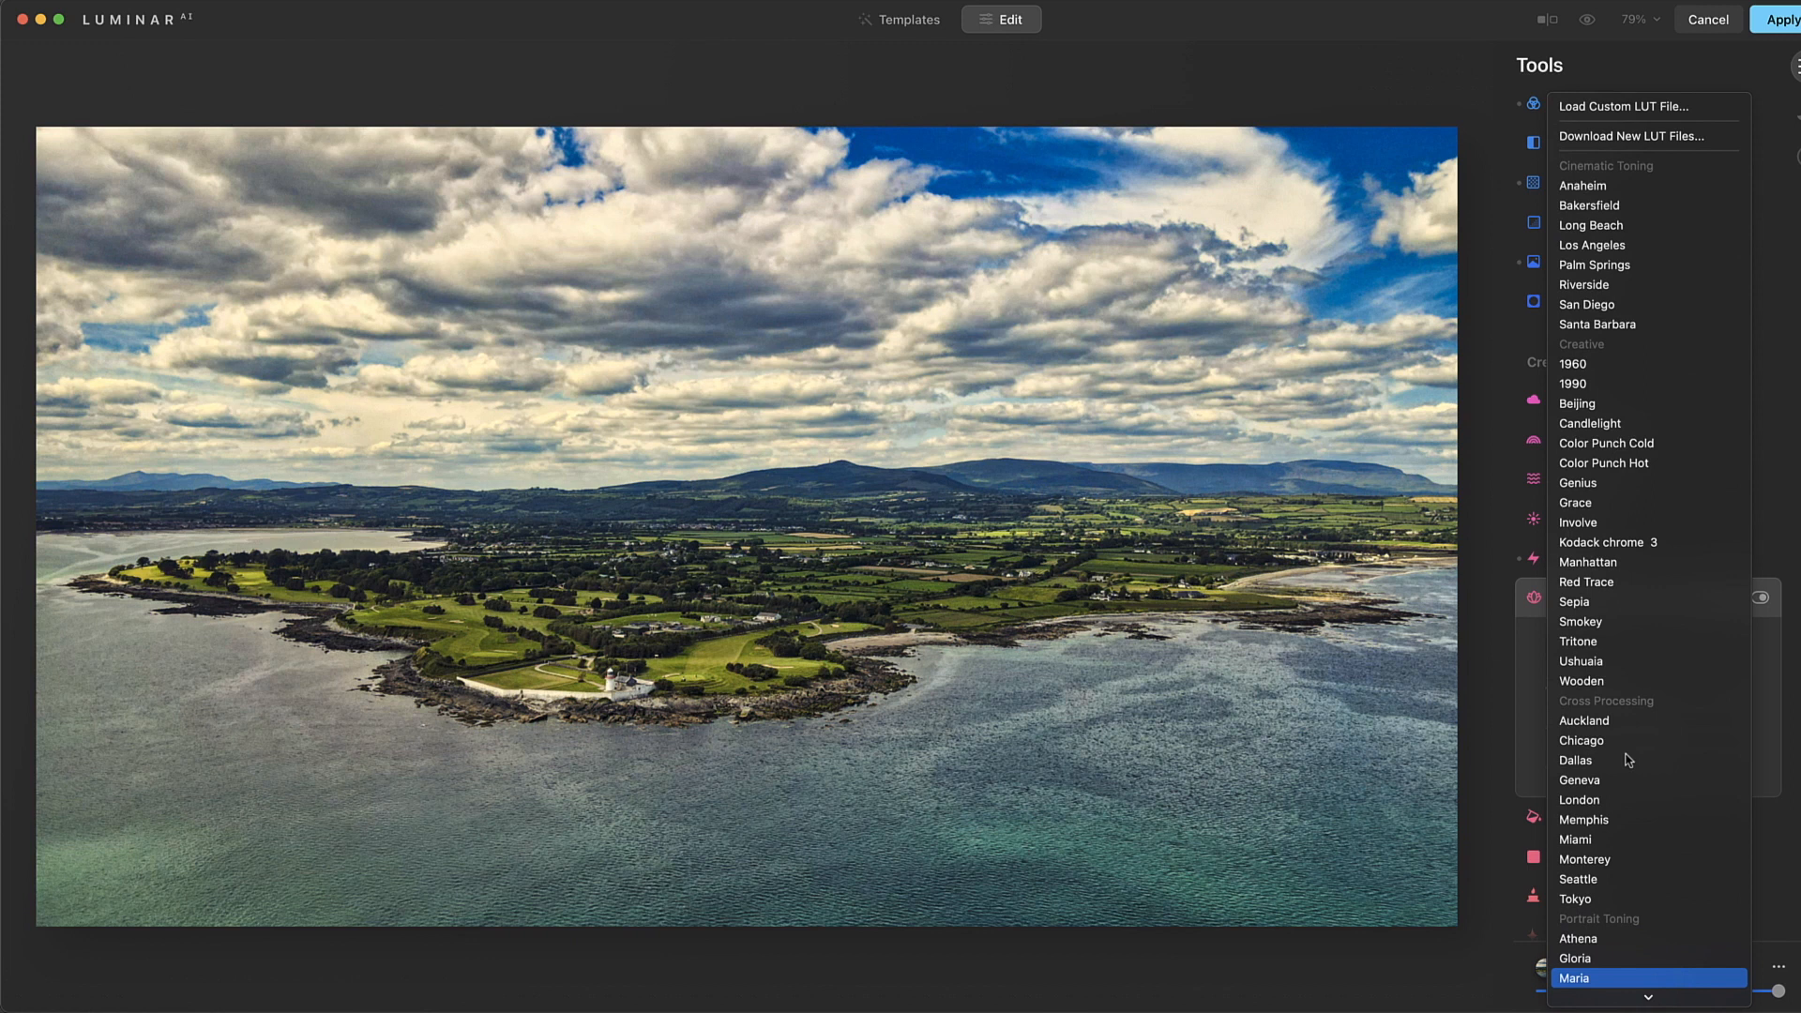
key(Down)
key(Down)
key(Down)
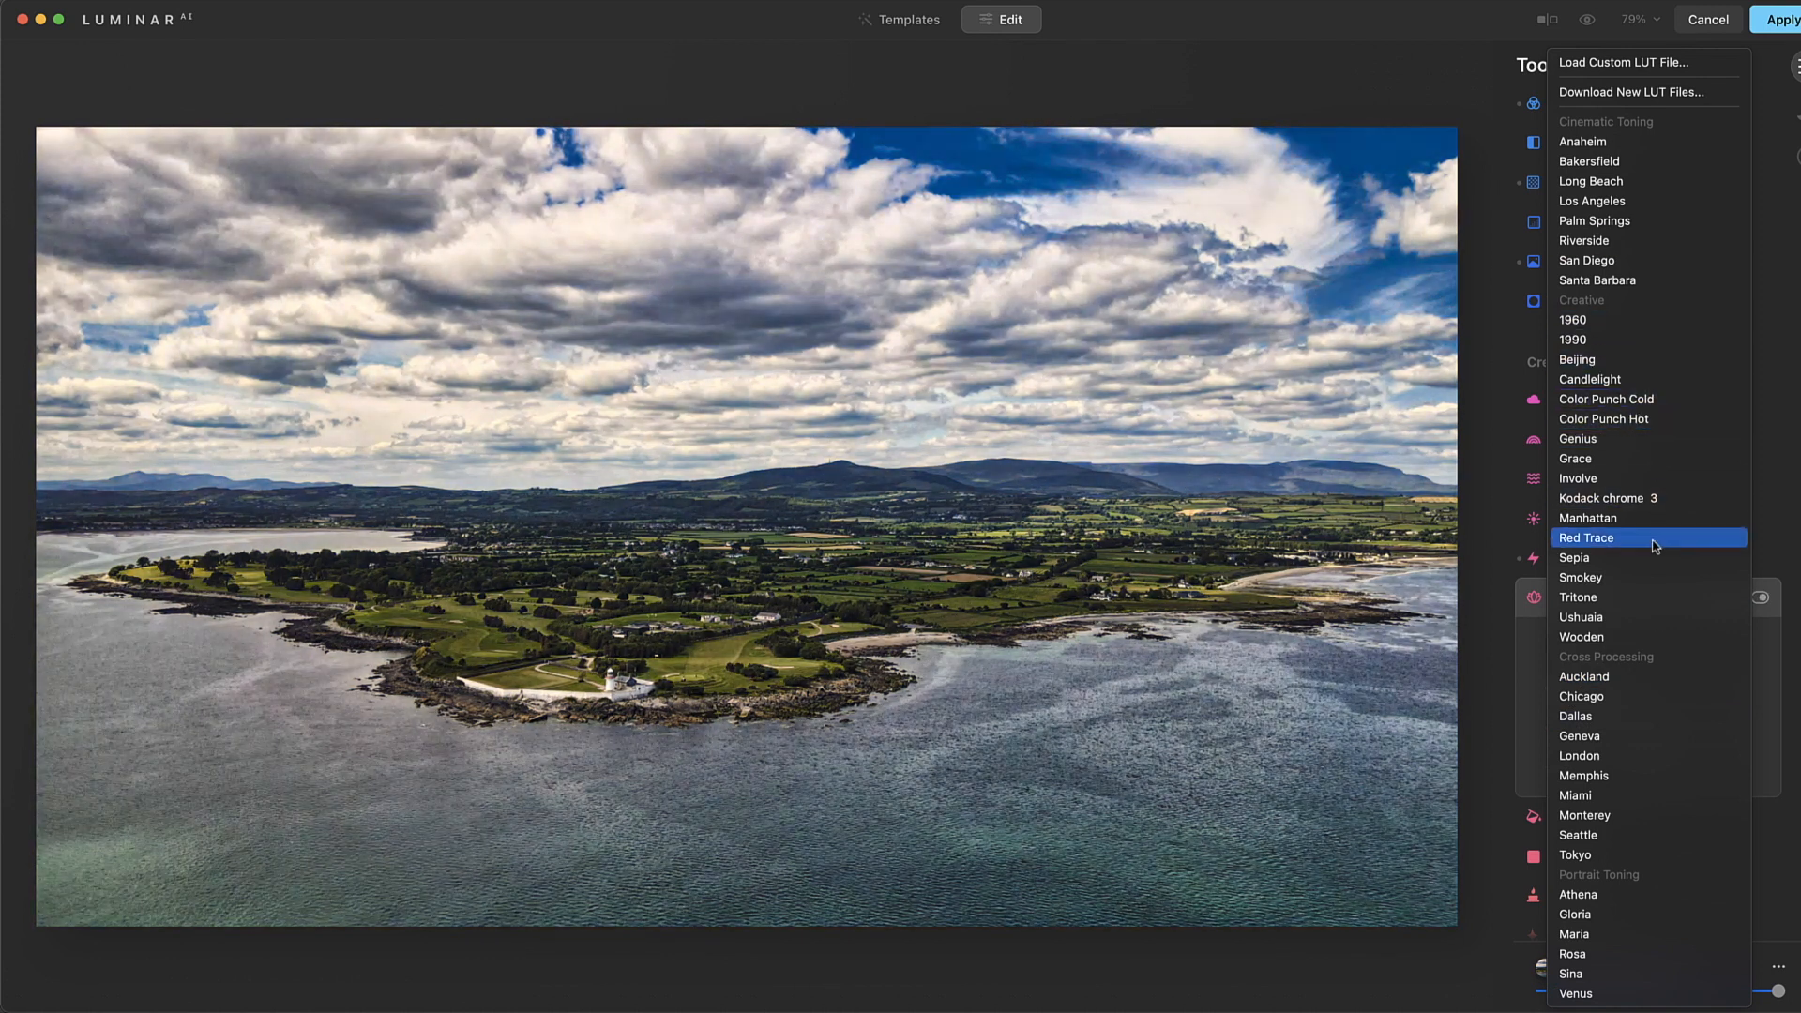
click(1622, 519)
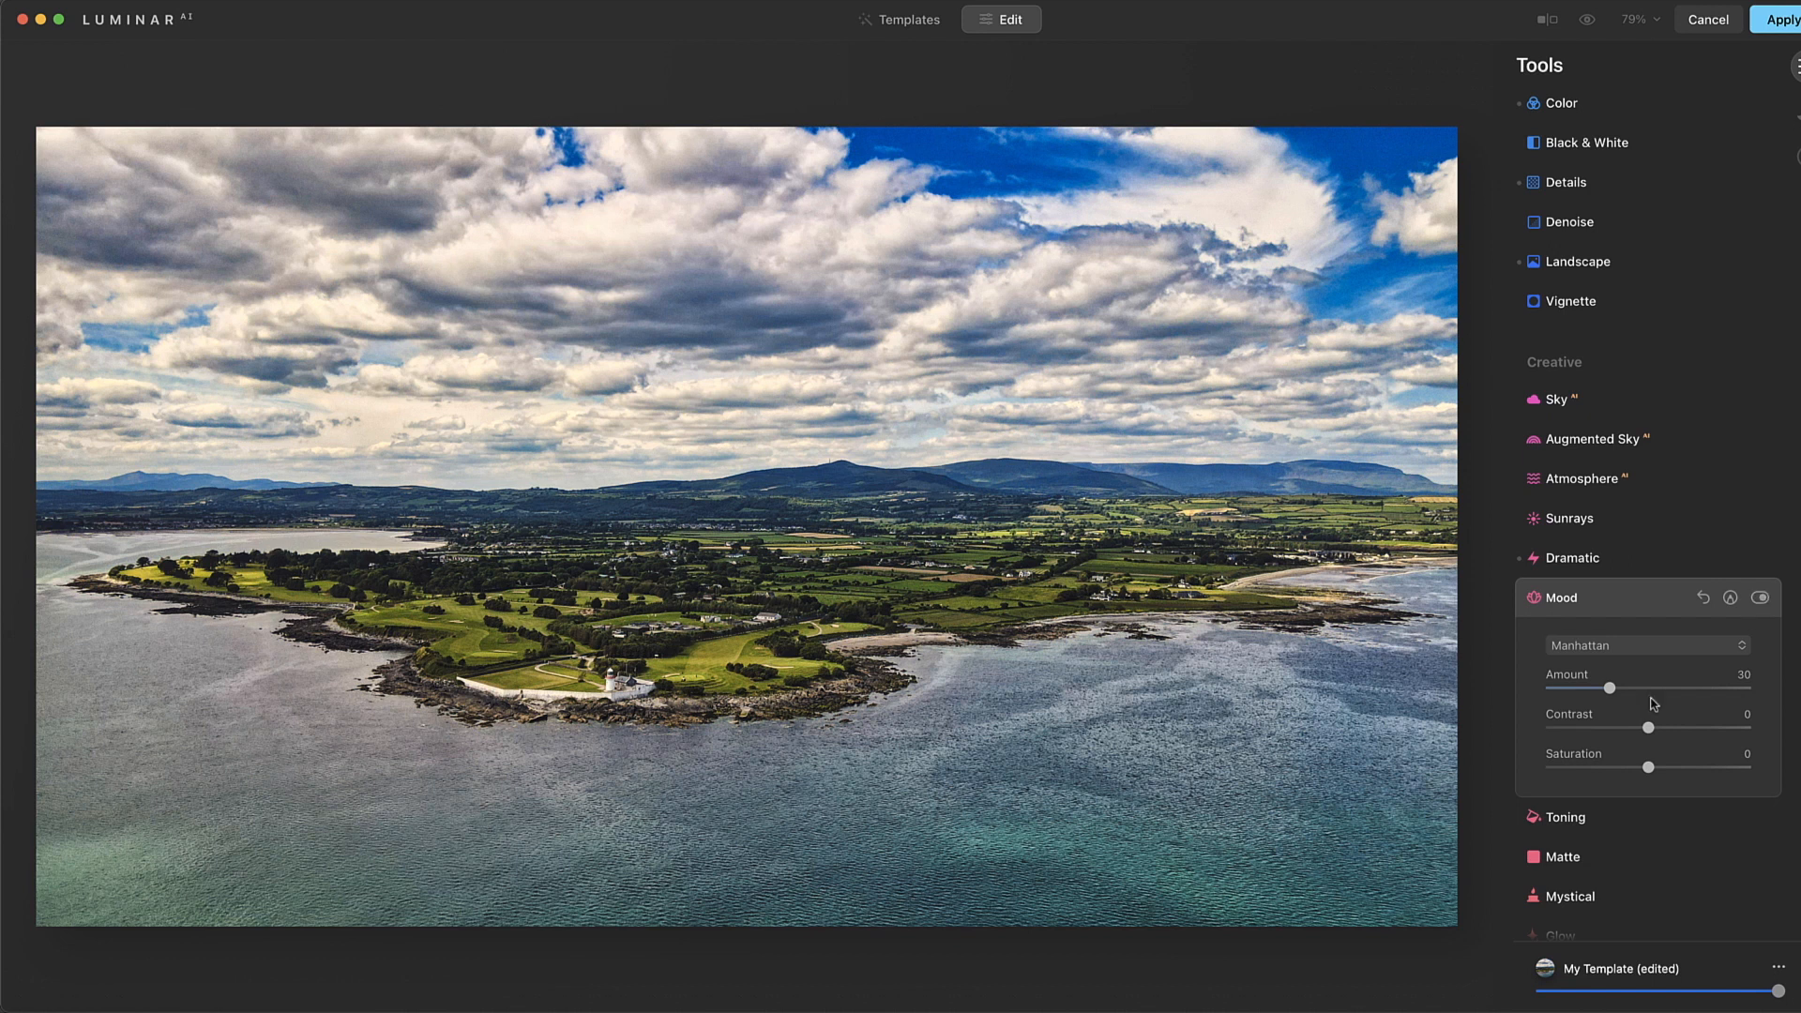
Compare the photo with the Mood effect off and on at Amount 52, and reduce the Amount to a subtle level
drag(1610, 690, 1660, 695)
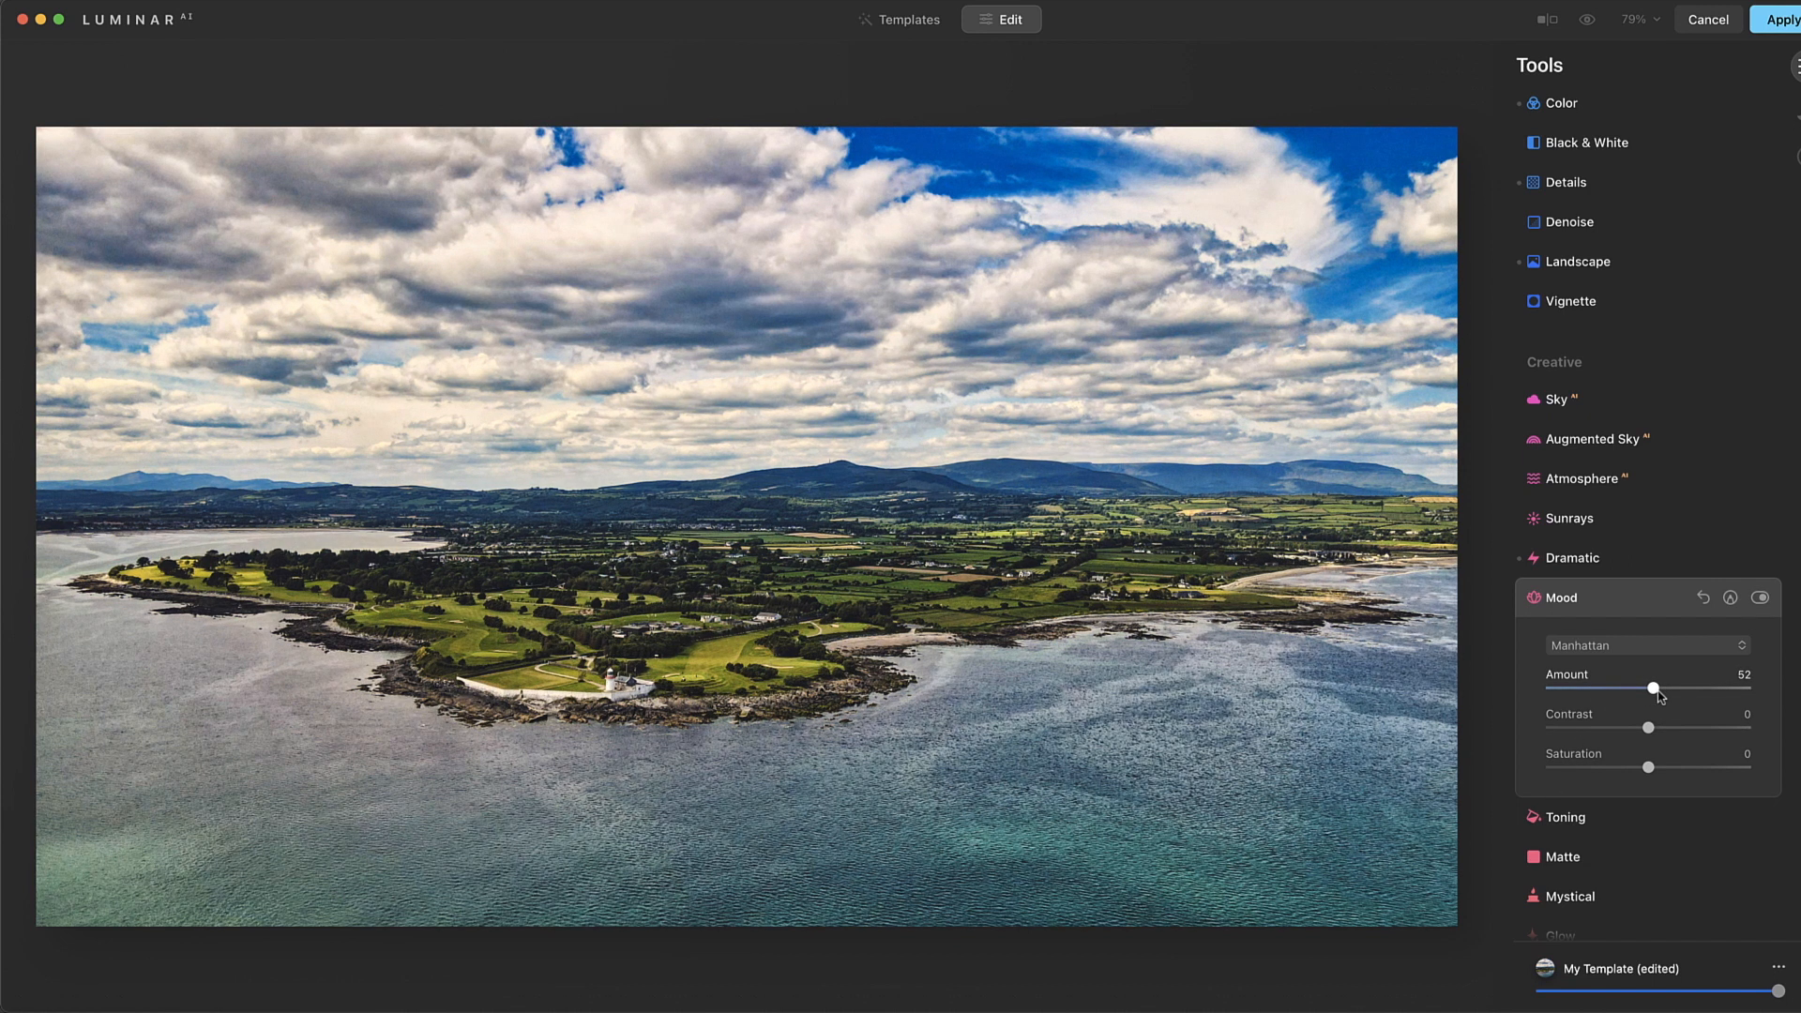
click(1758, 600)
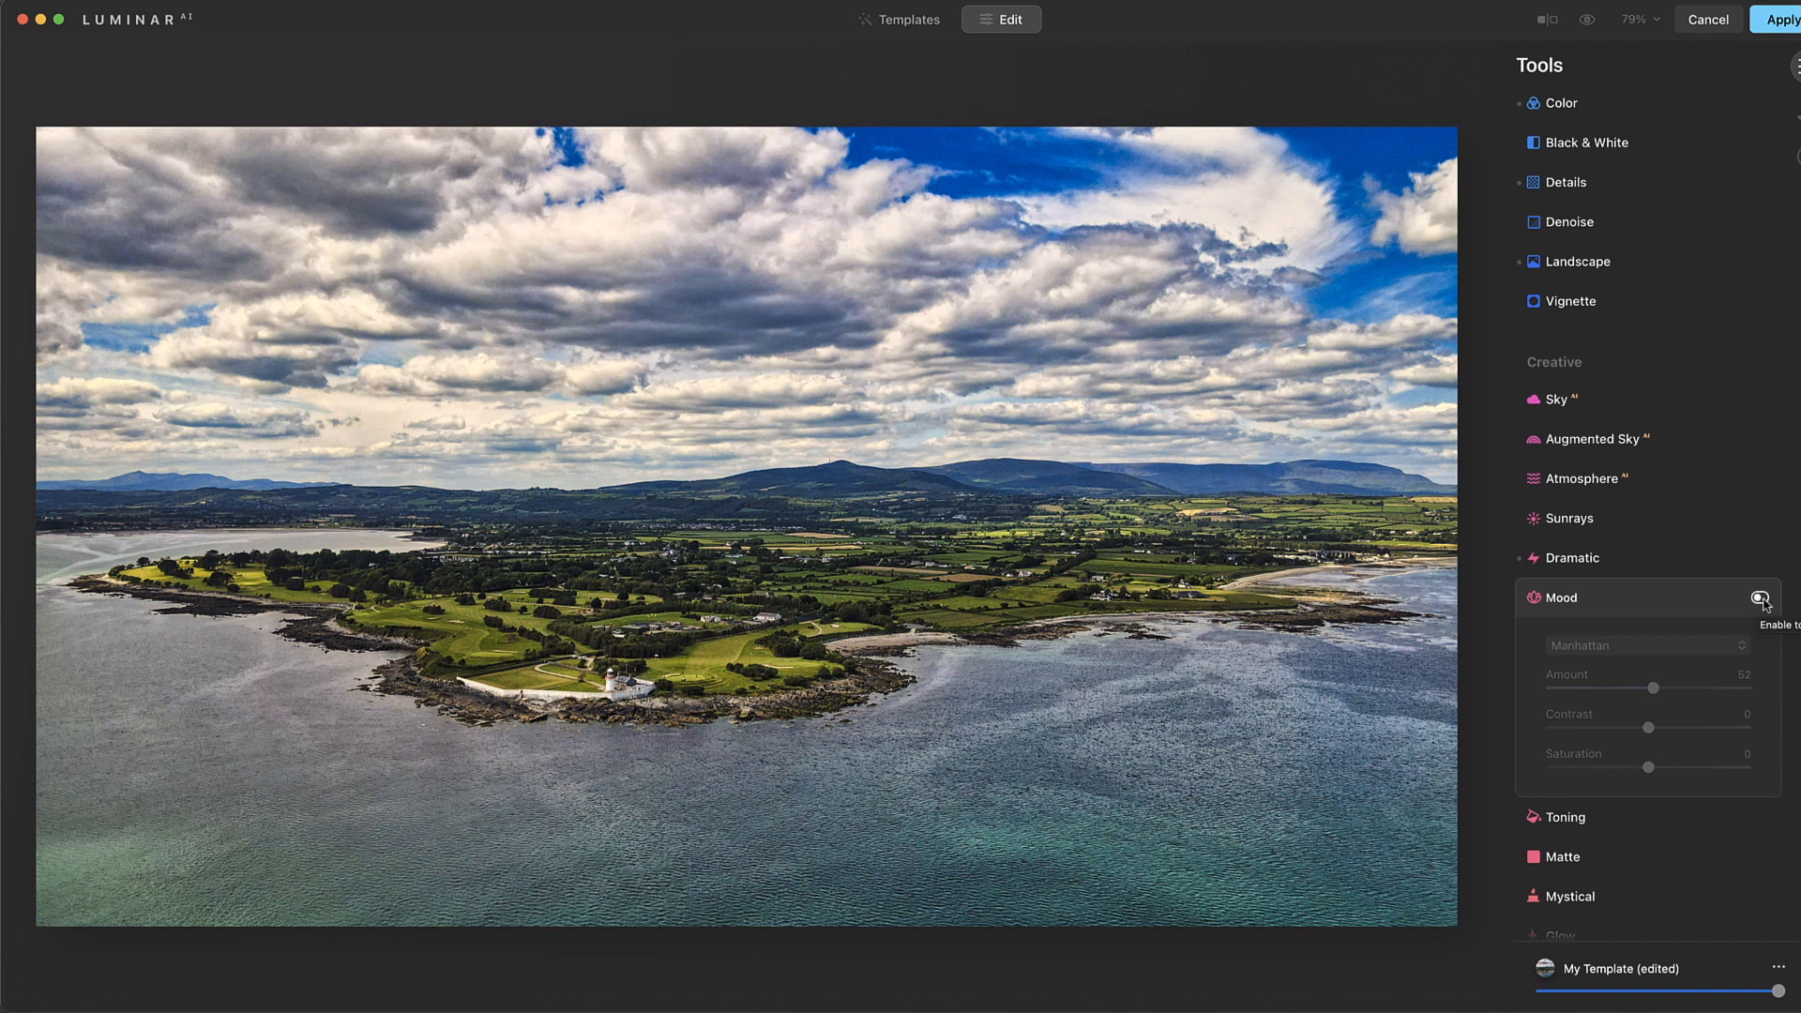
click(1760, 599)
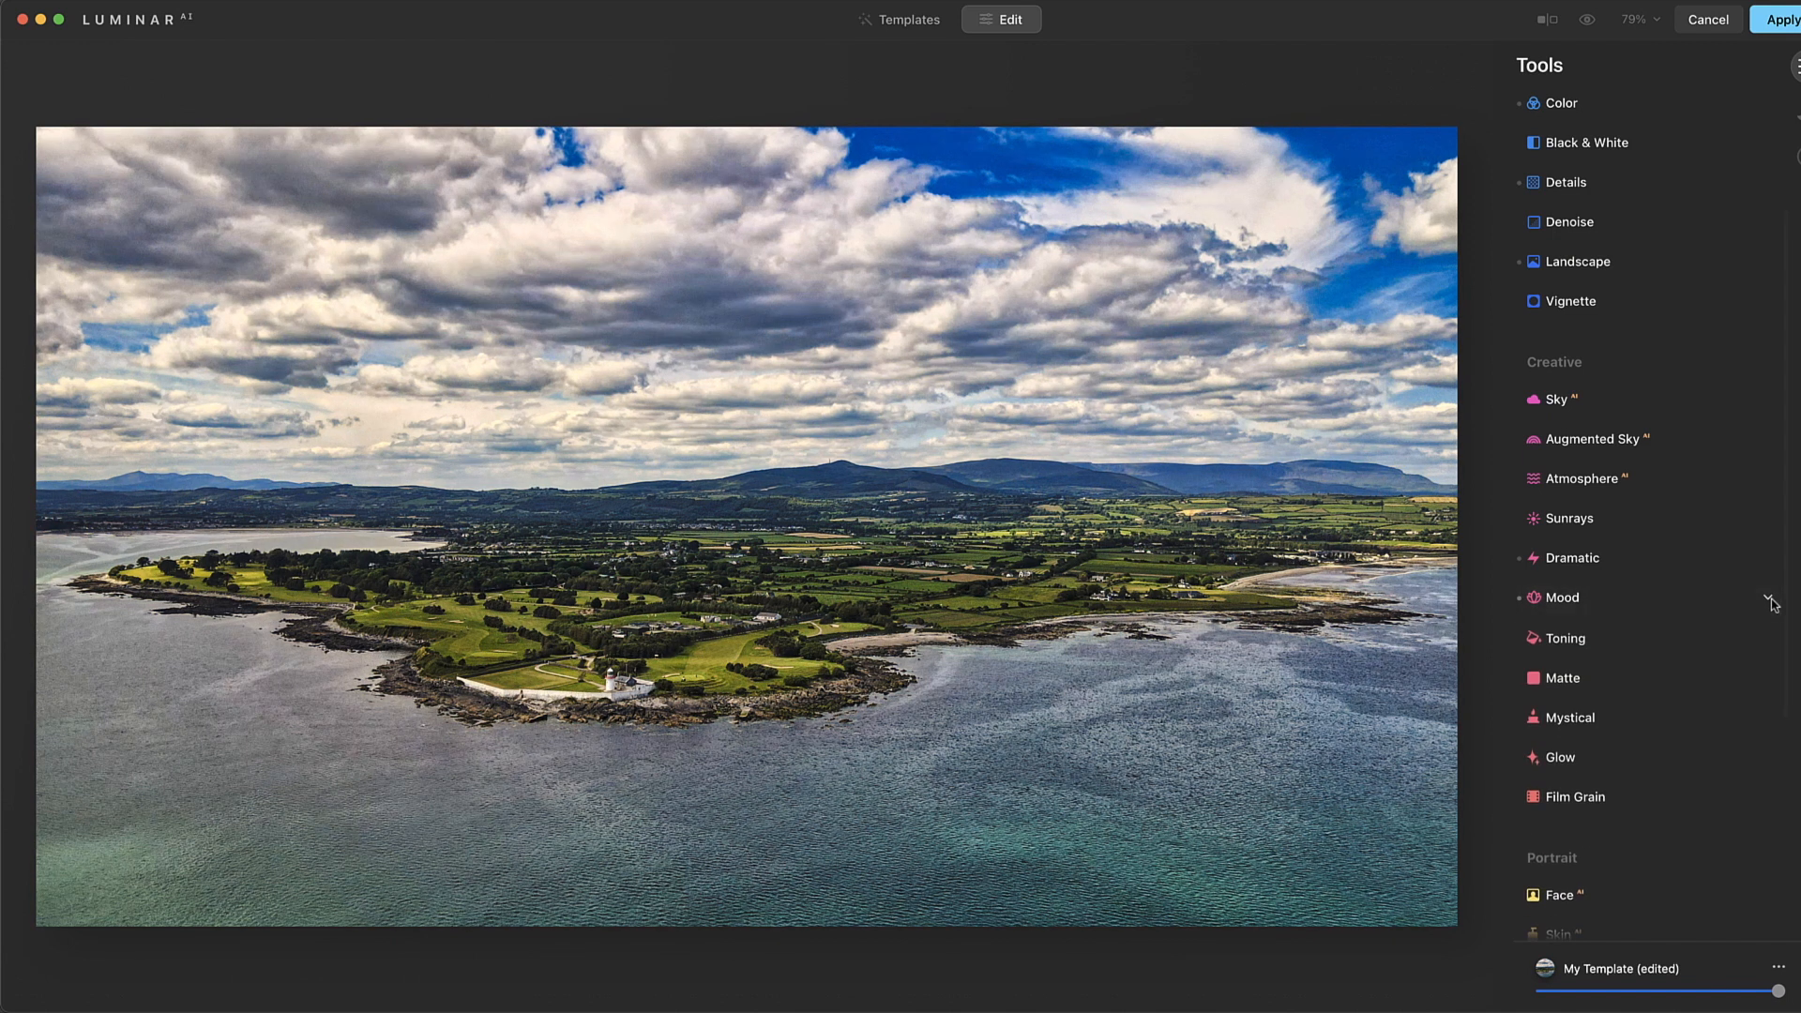
click(1767, 600)
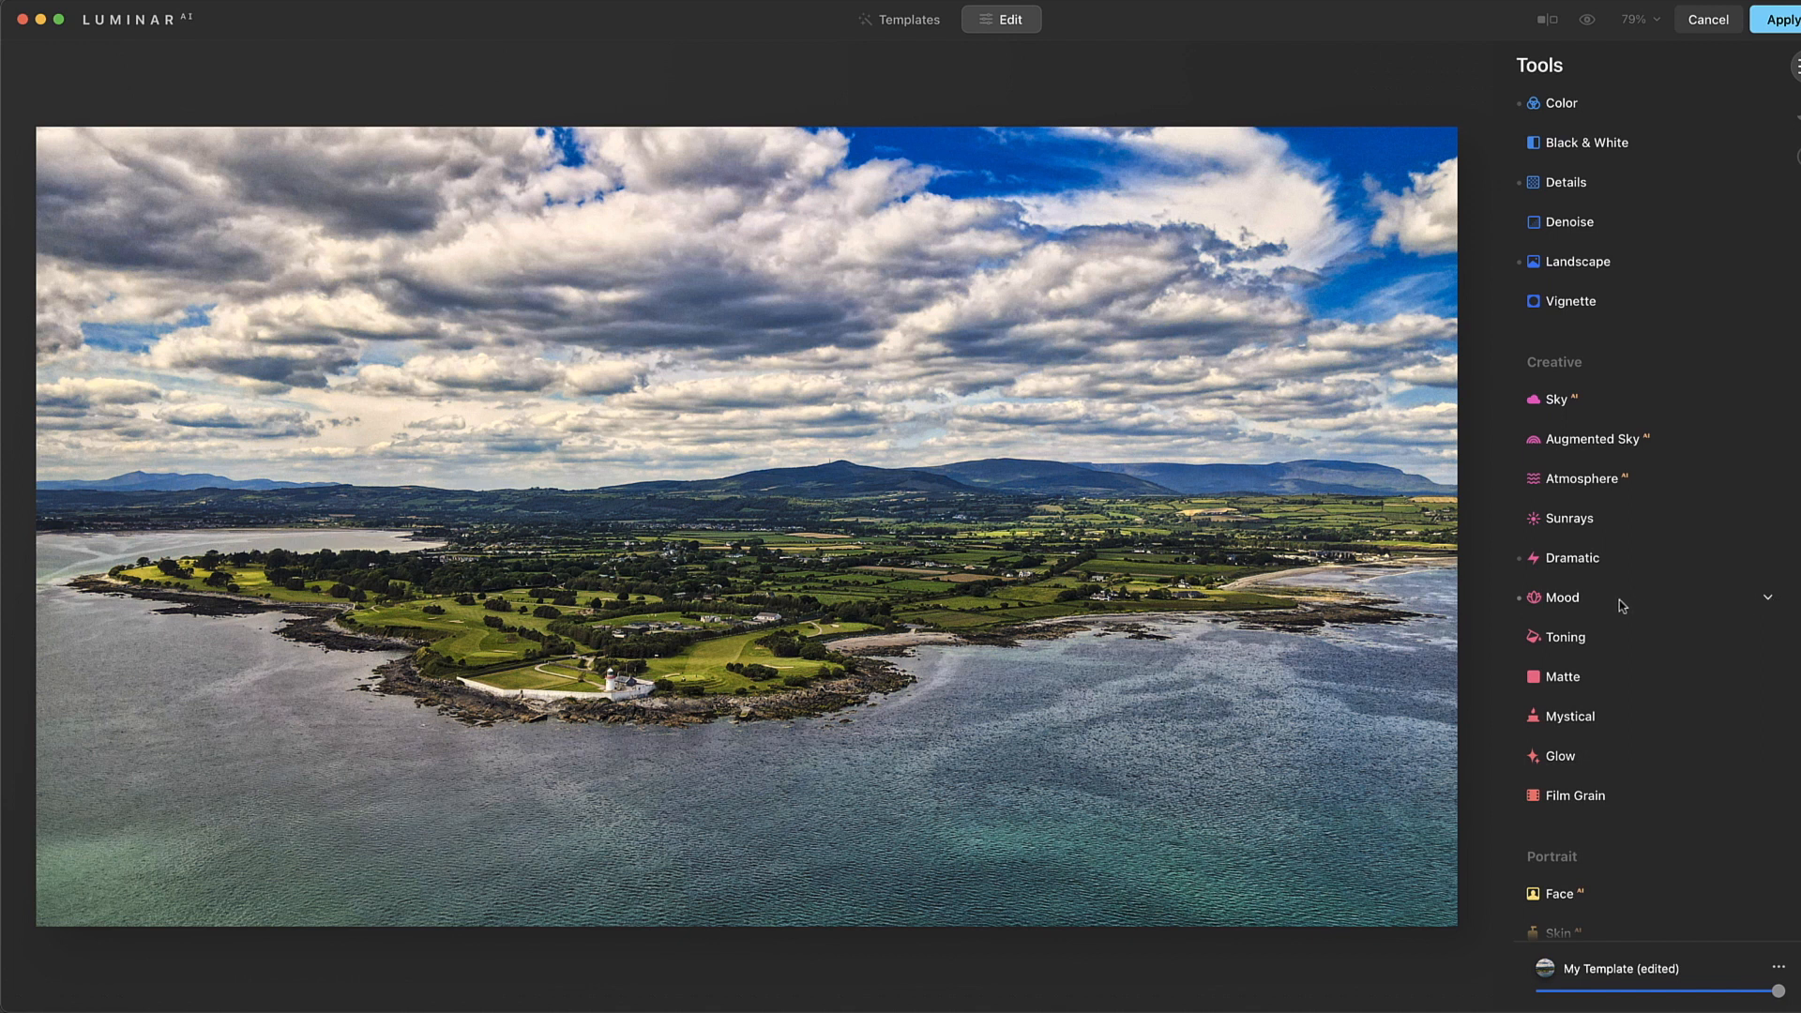
click(1767, 599)
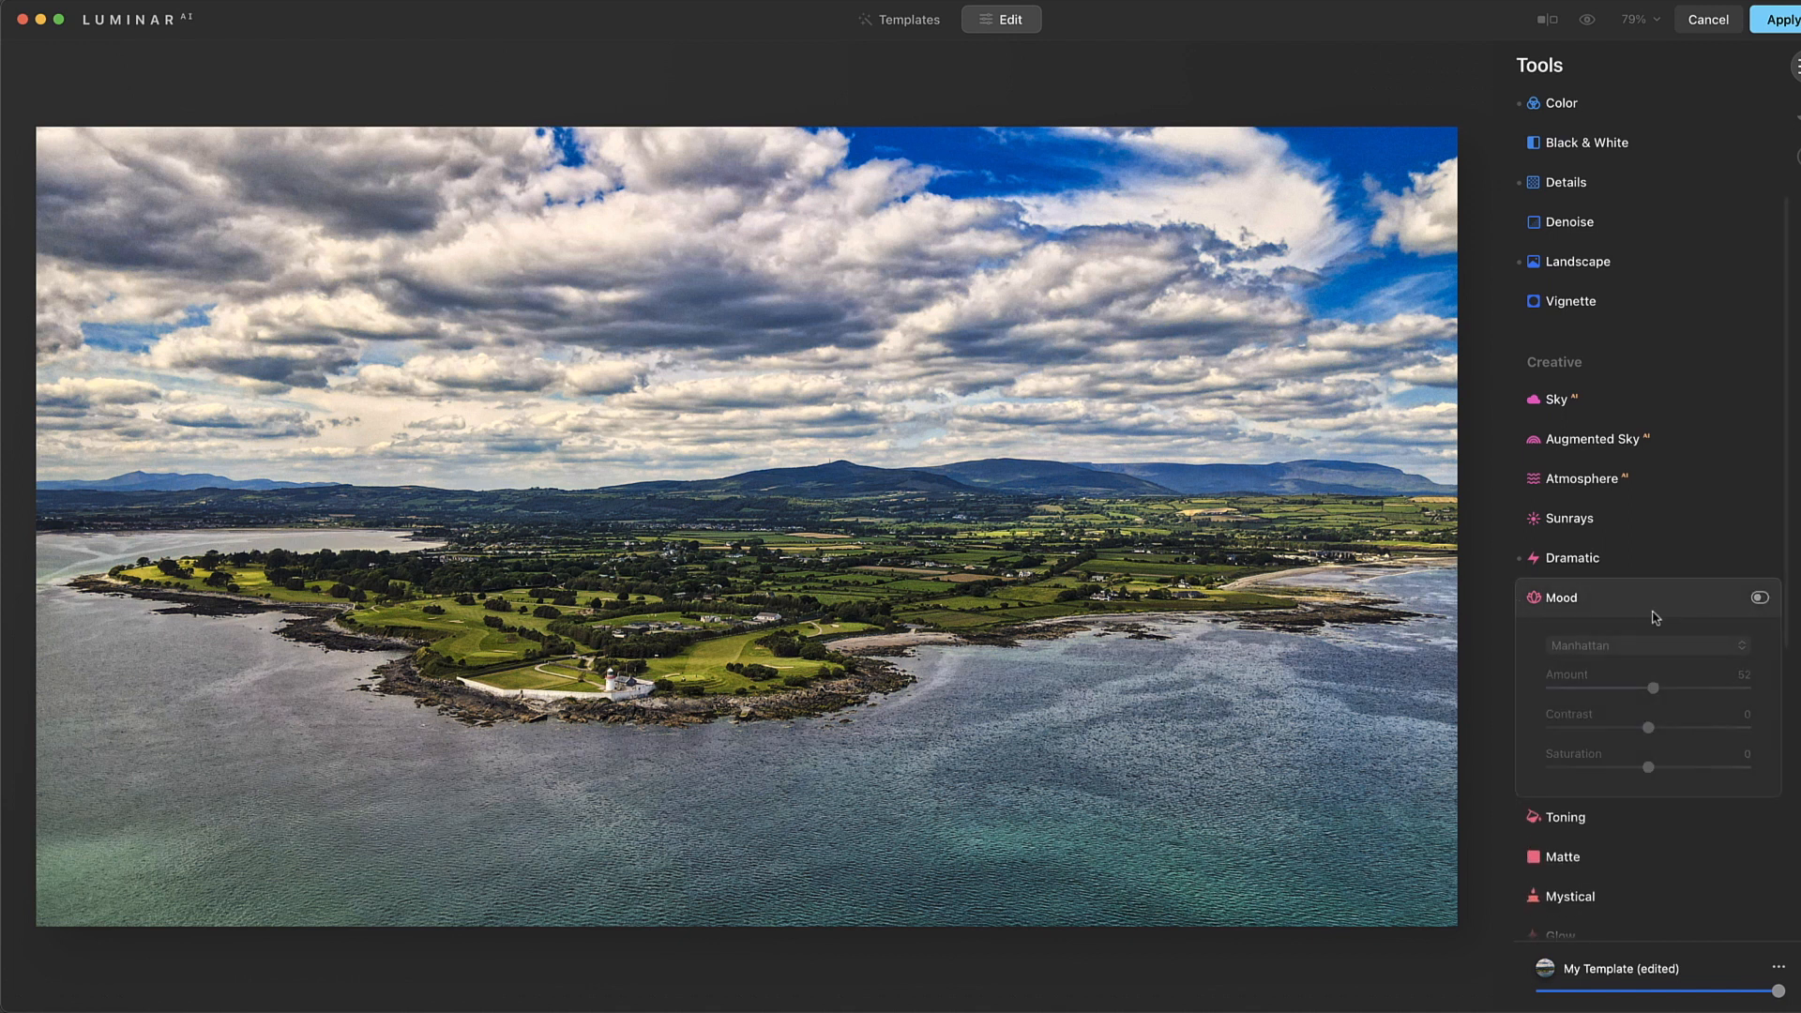
click(1760, 600)
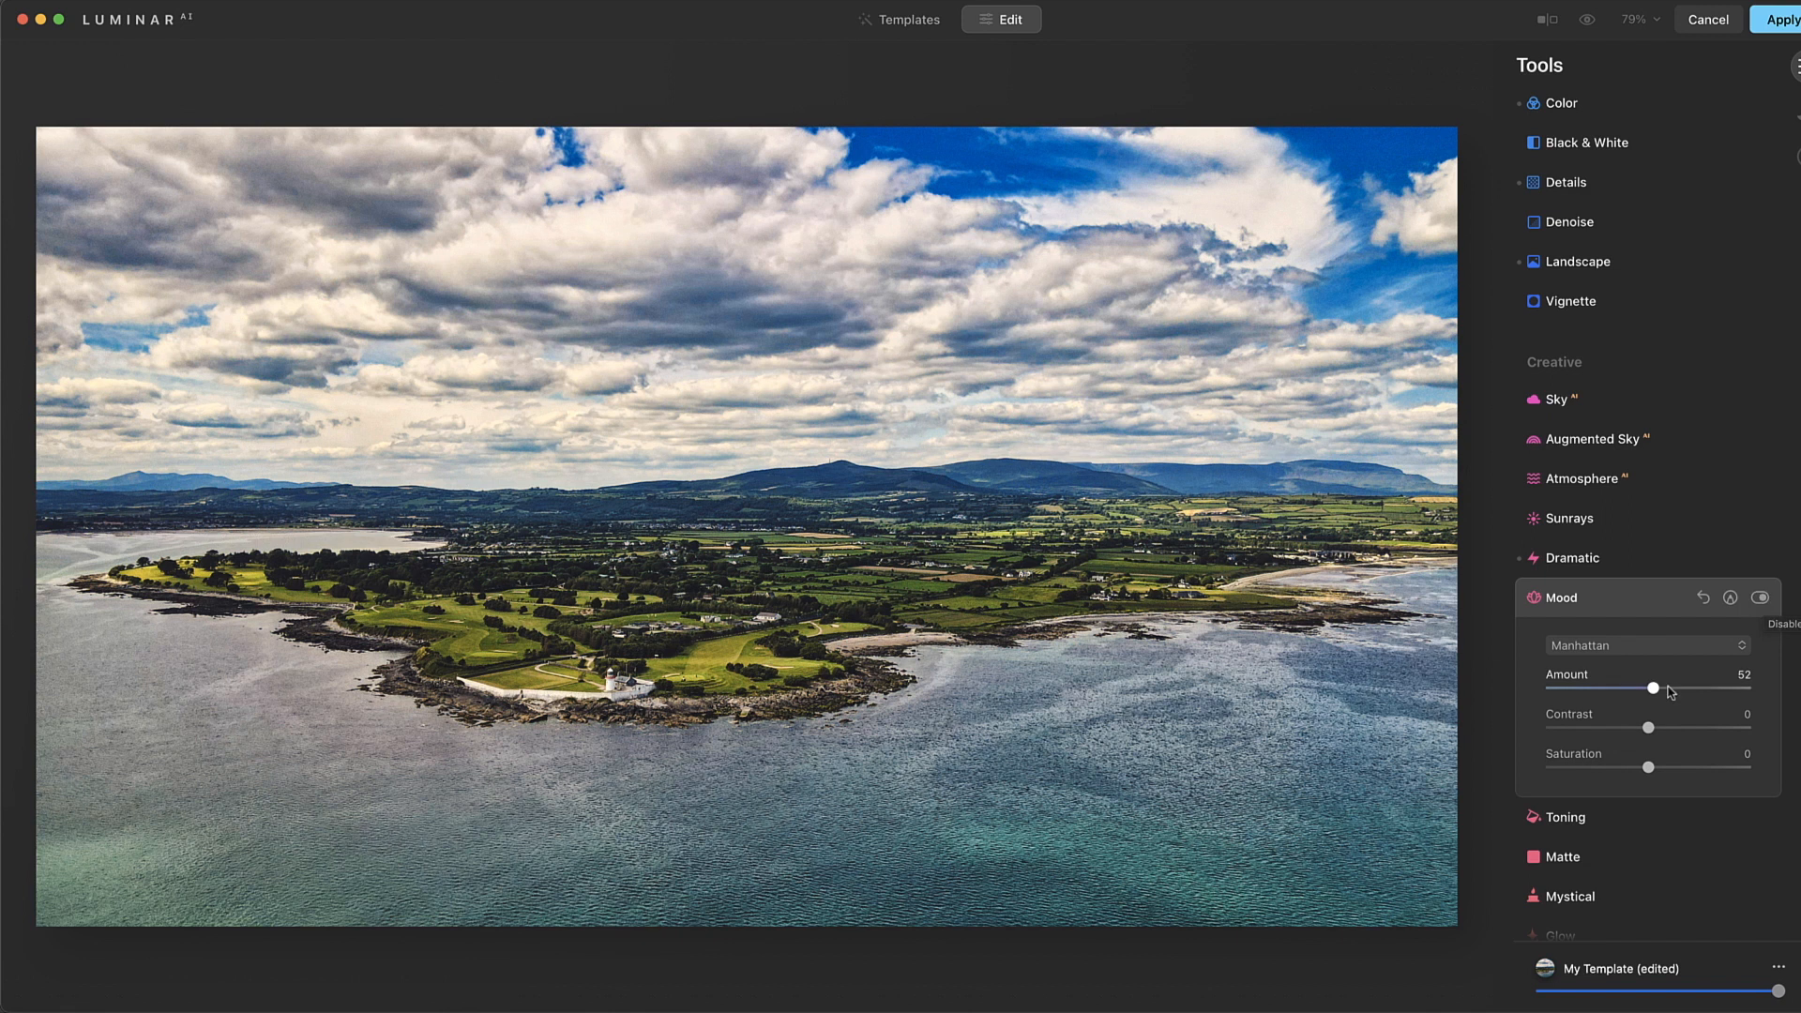
drag(1655, 691, 1583, 698)
click(1637, 598)
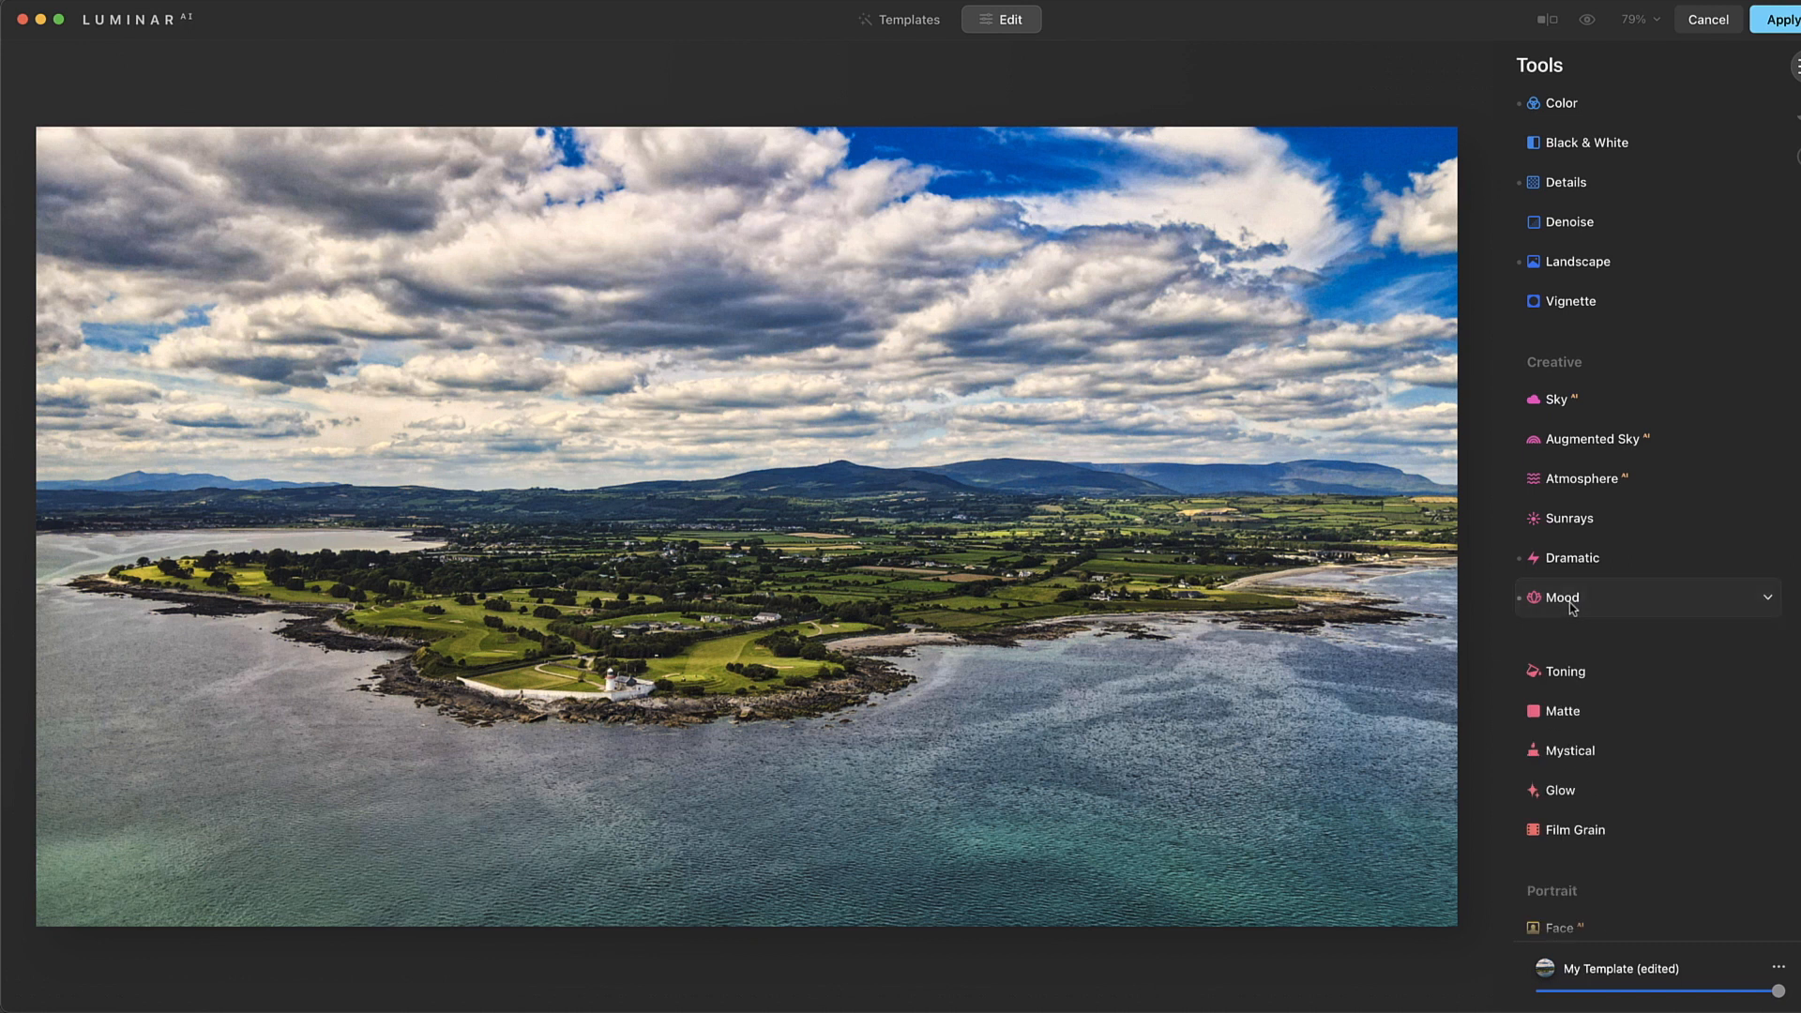
Try the Mystical effect at Amount 59 and reset it to 0
scroll(1607, 598, down, 3)
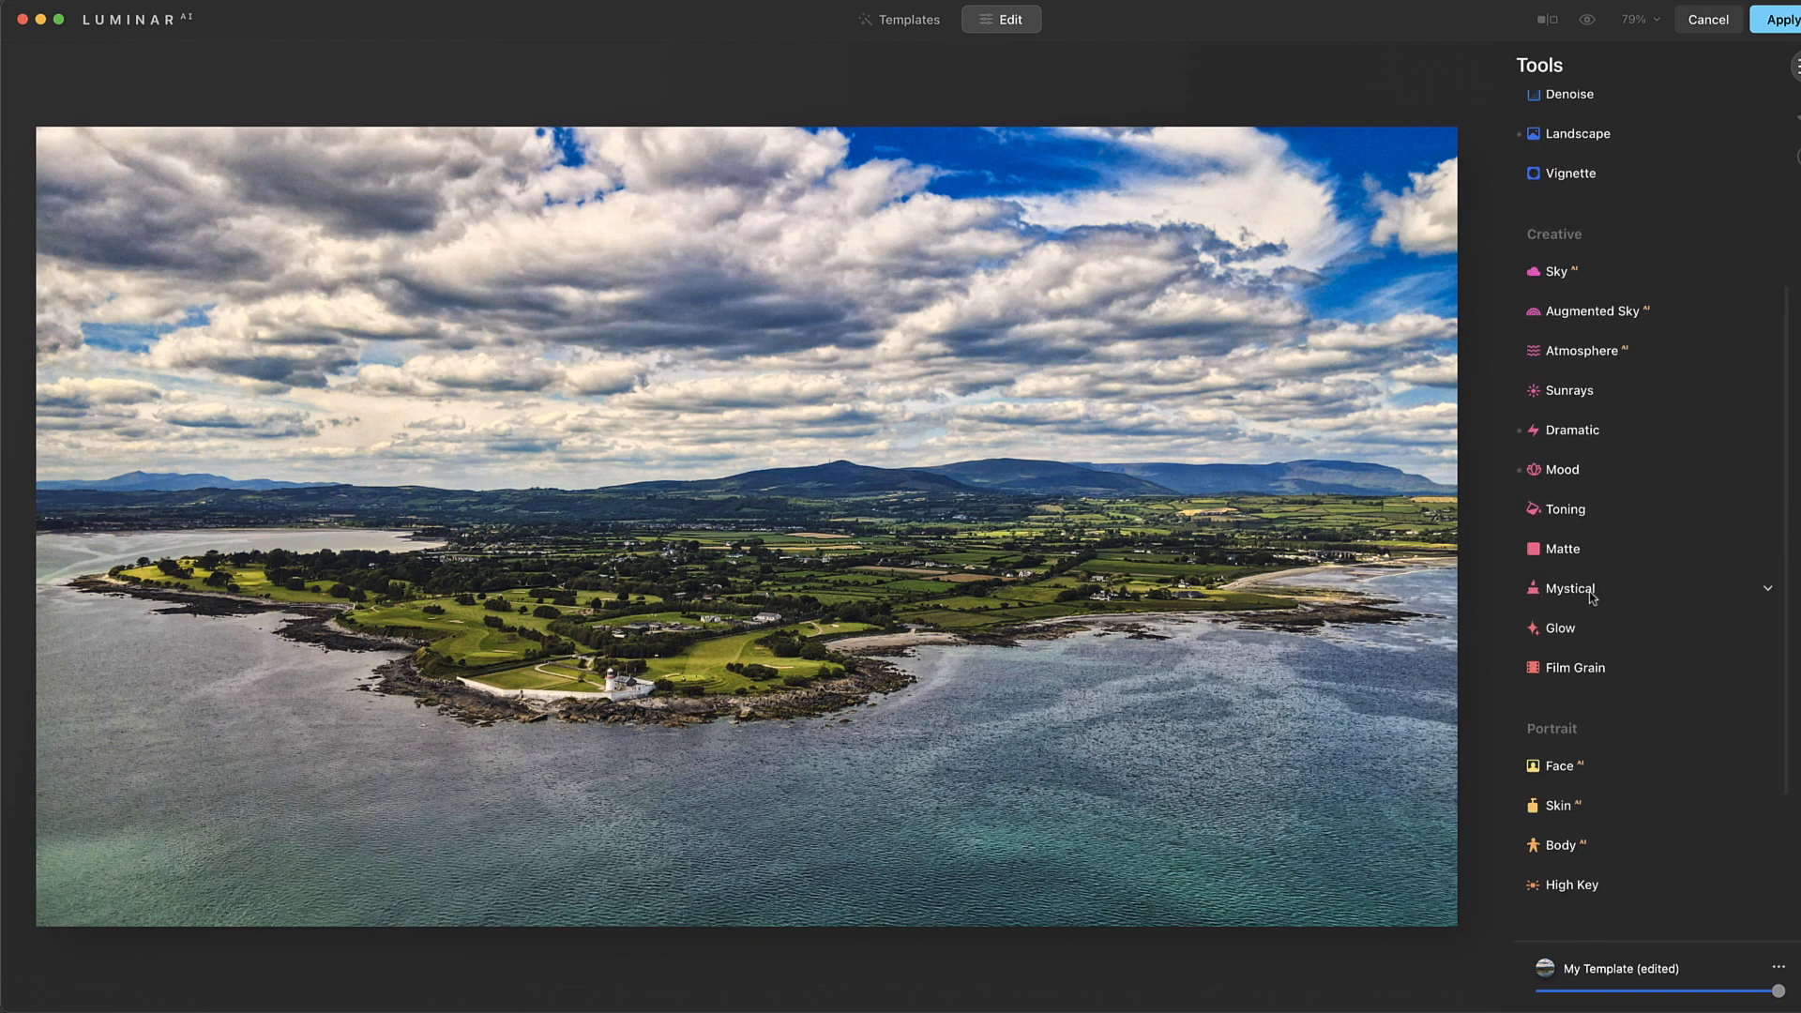
click(1592, 598)
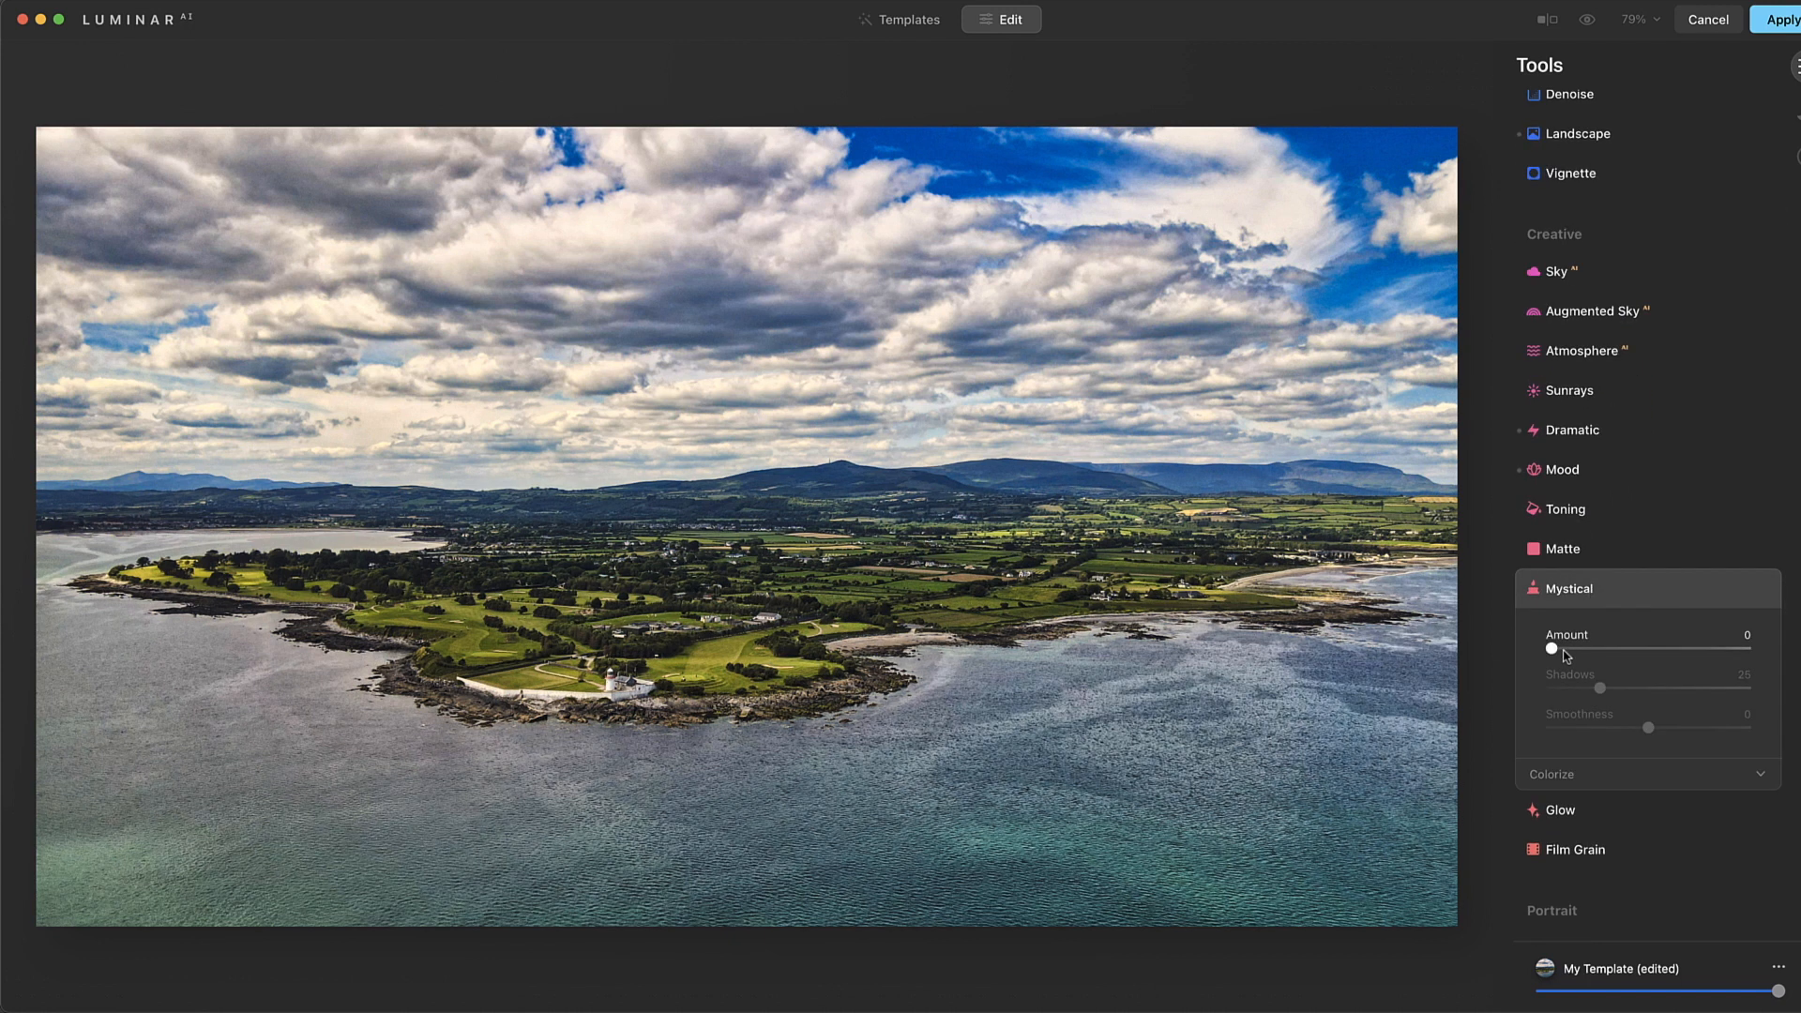
drag(1552, 649, 1682, 654)
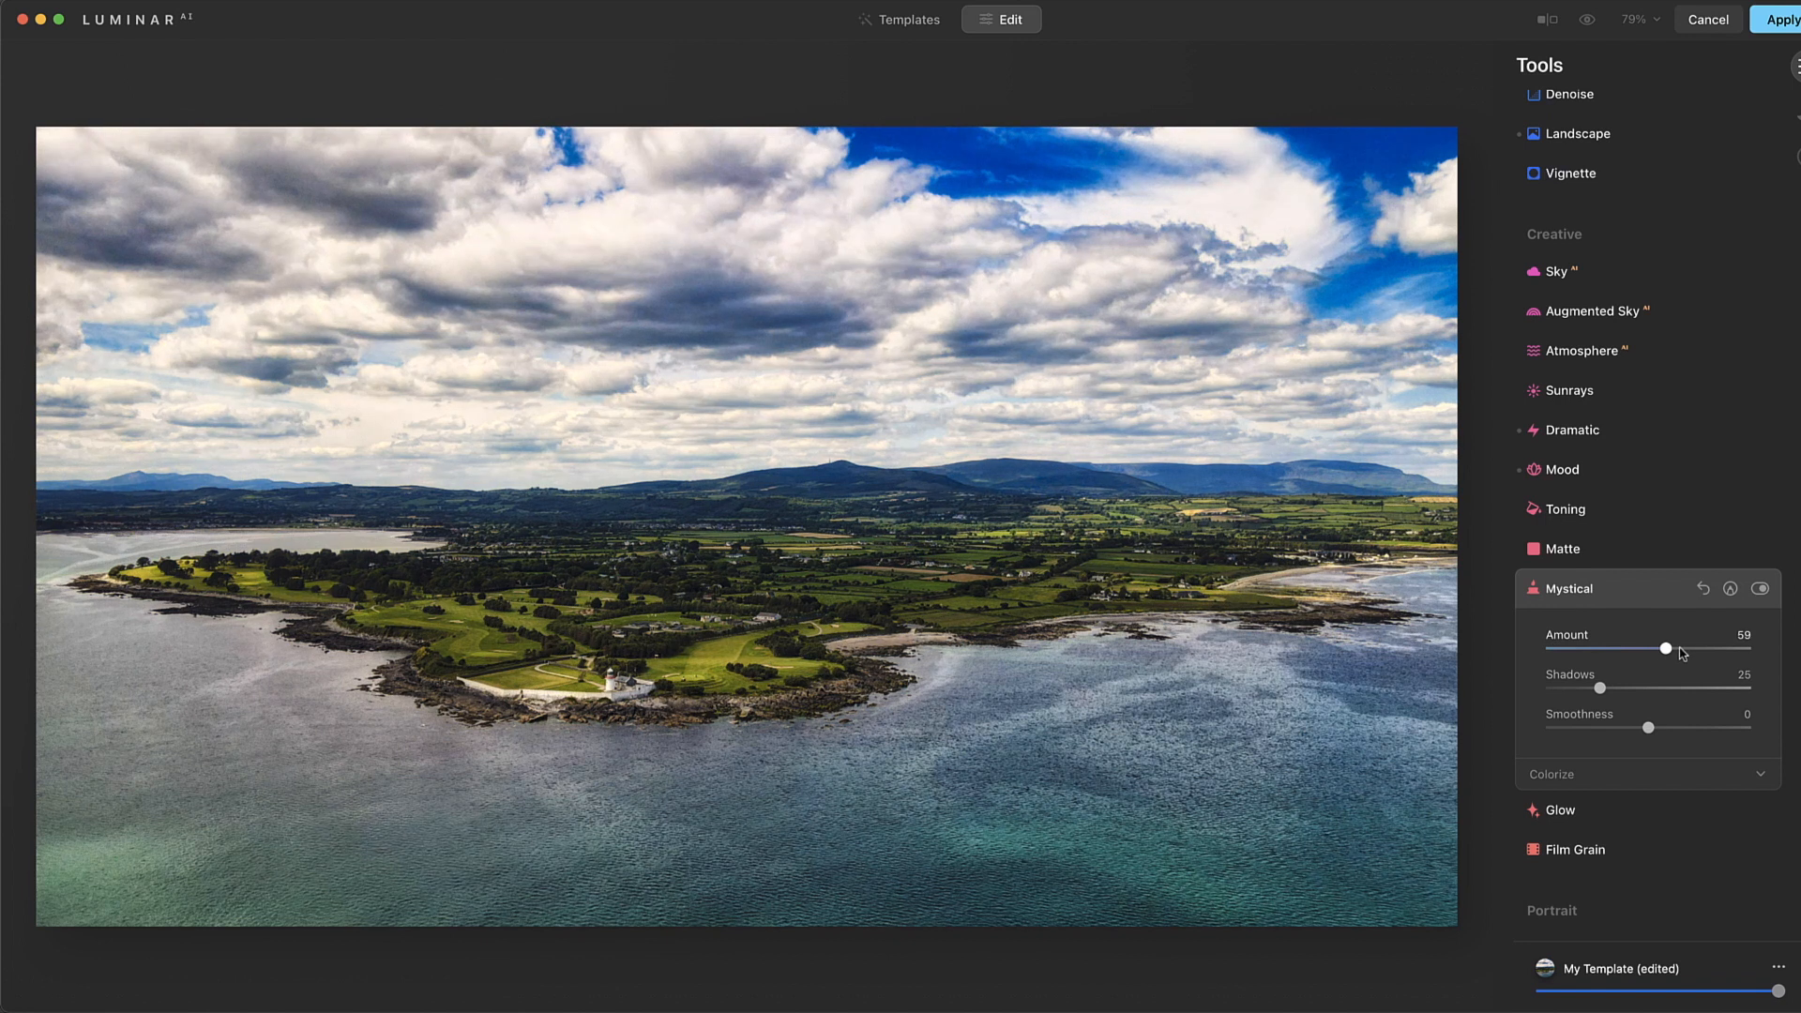
drag(1667, 649, 1551, 651)
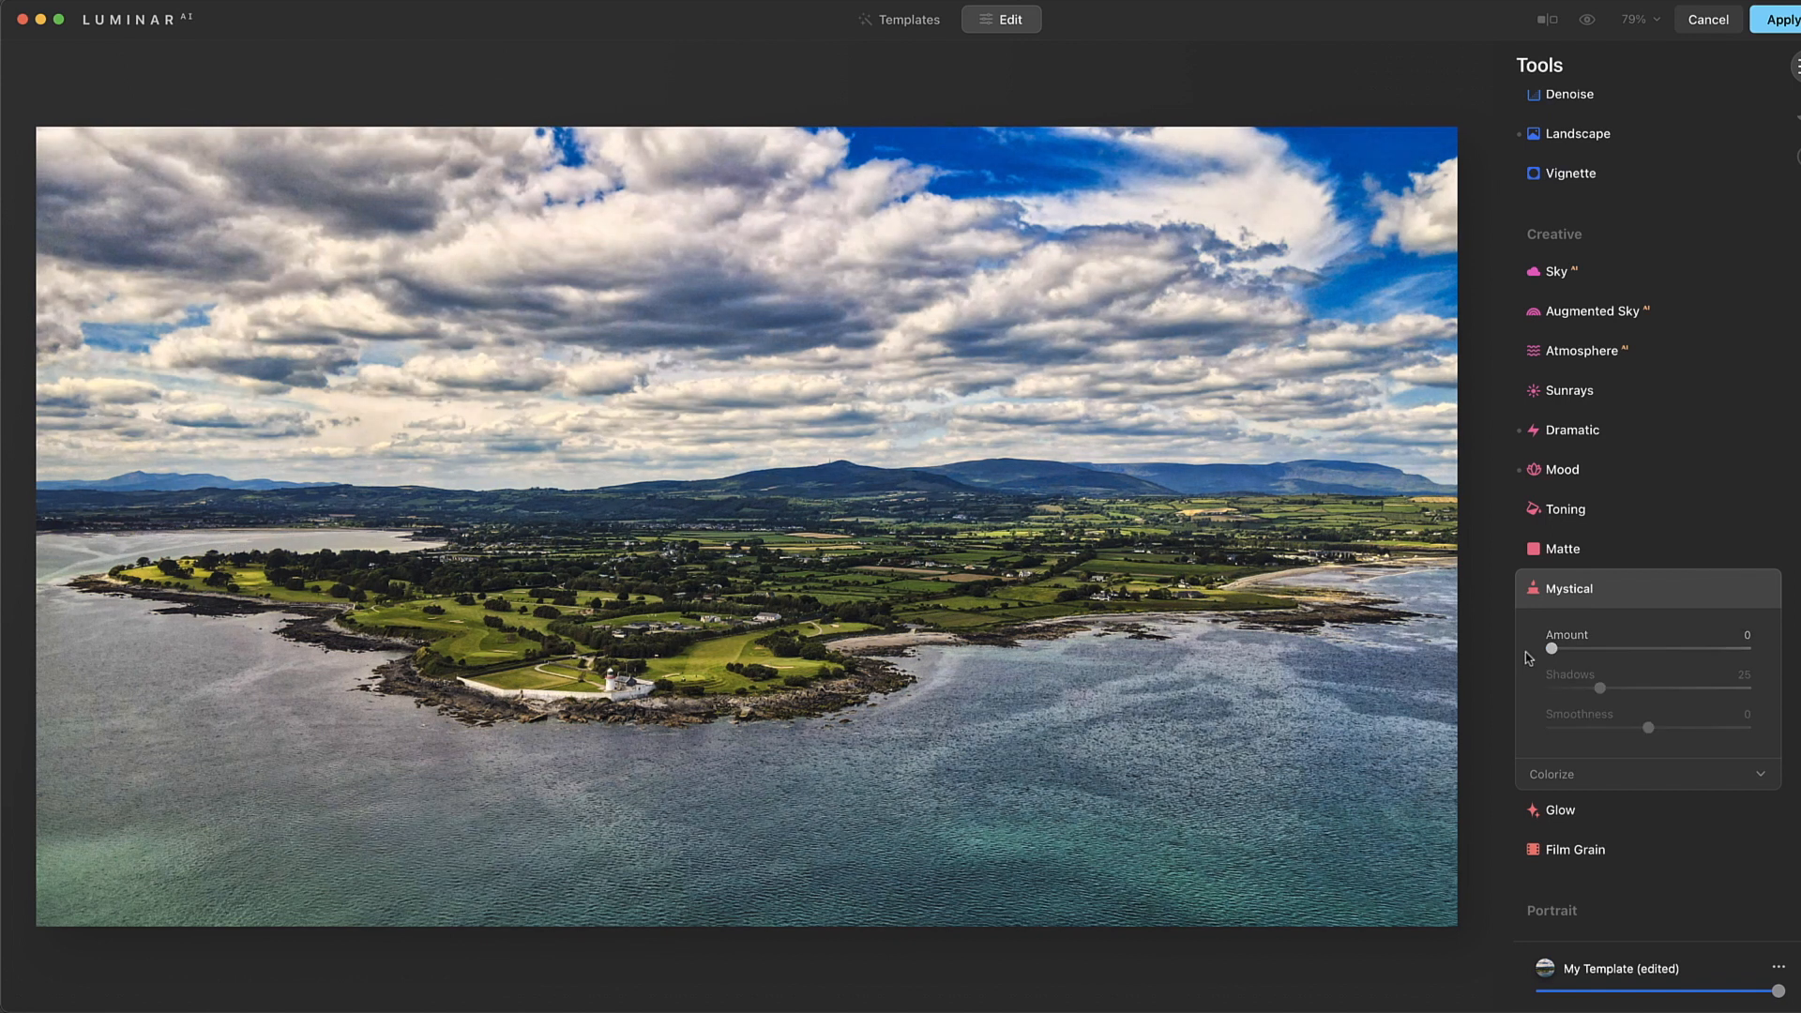
click(1579, 591)
scroll(1600, 619, down, 2)
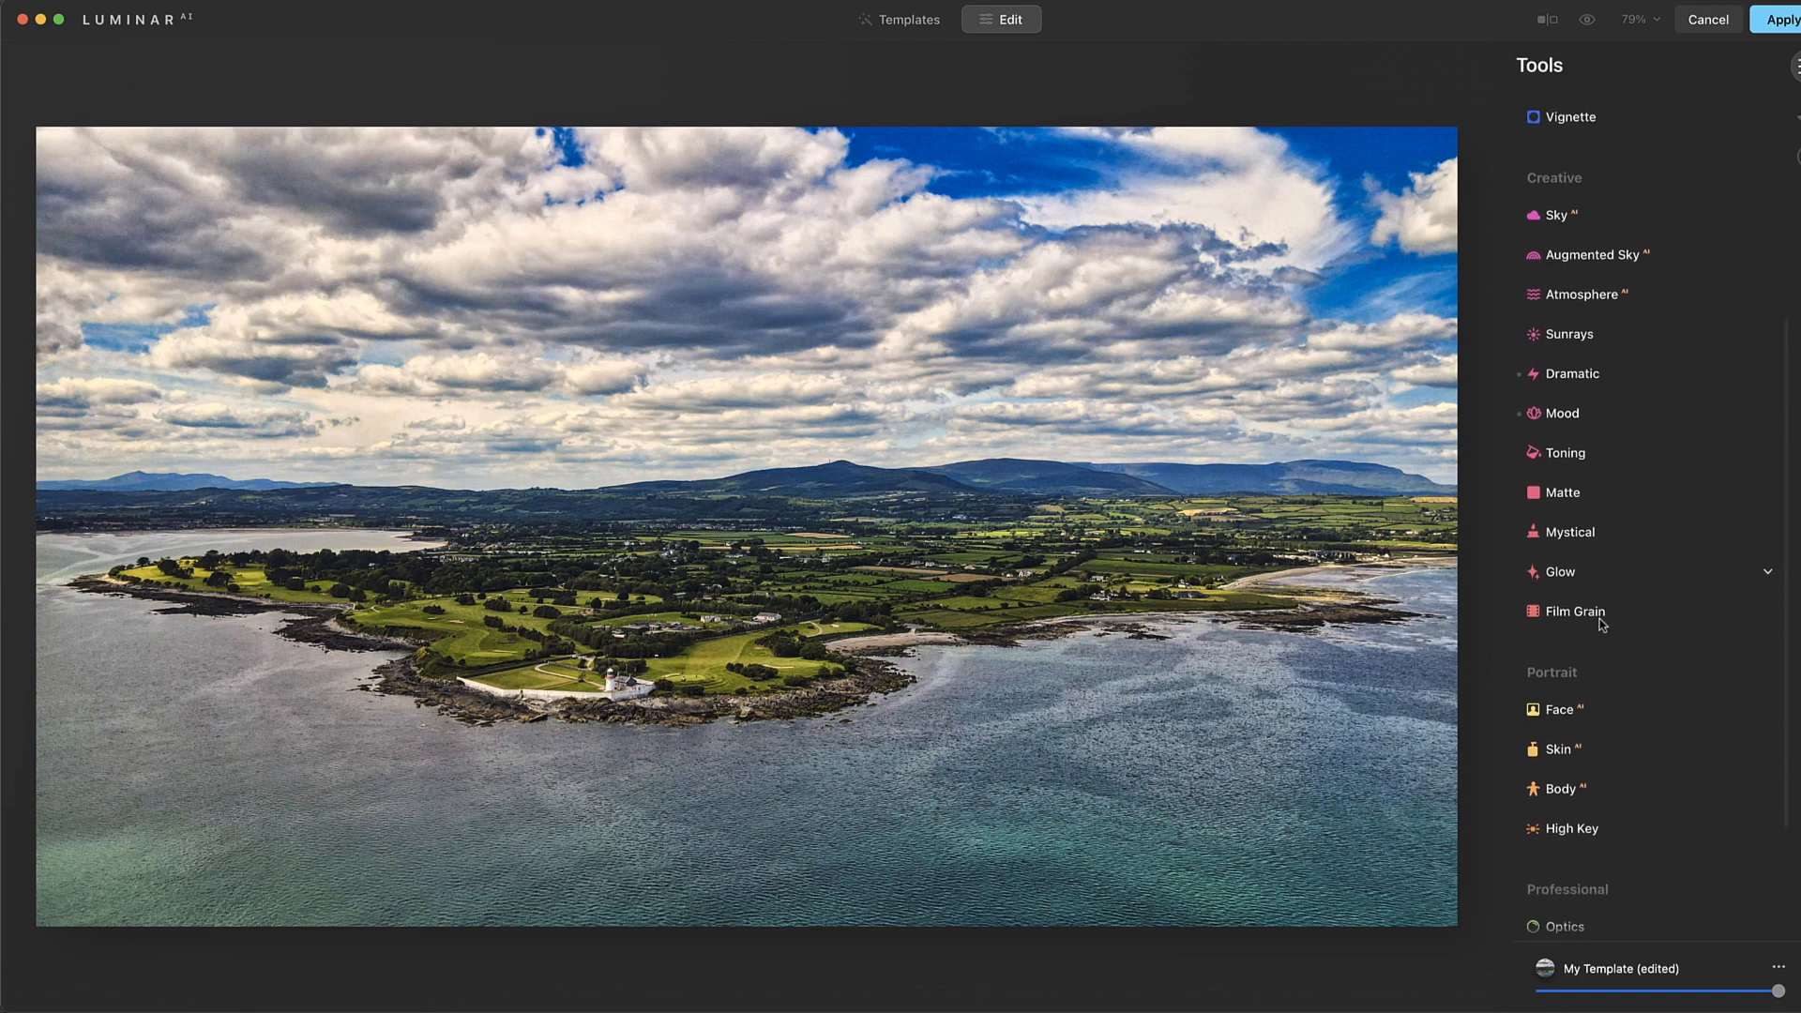
scroll(1621, 630, down, 4)
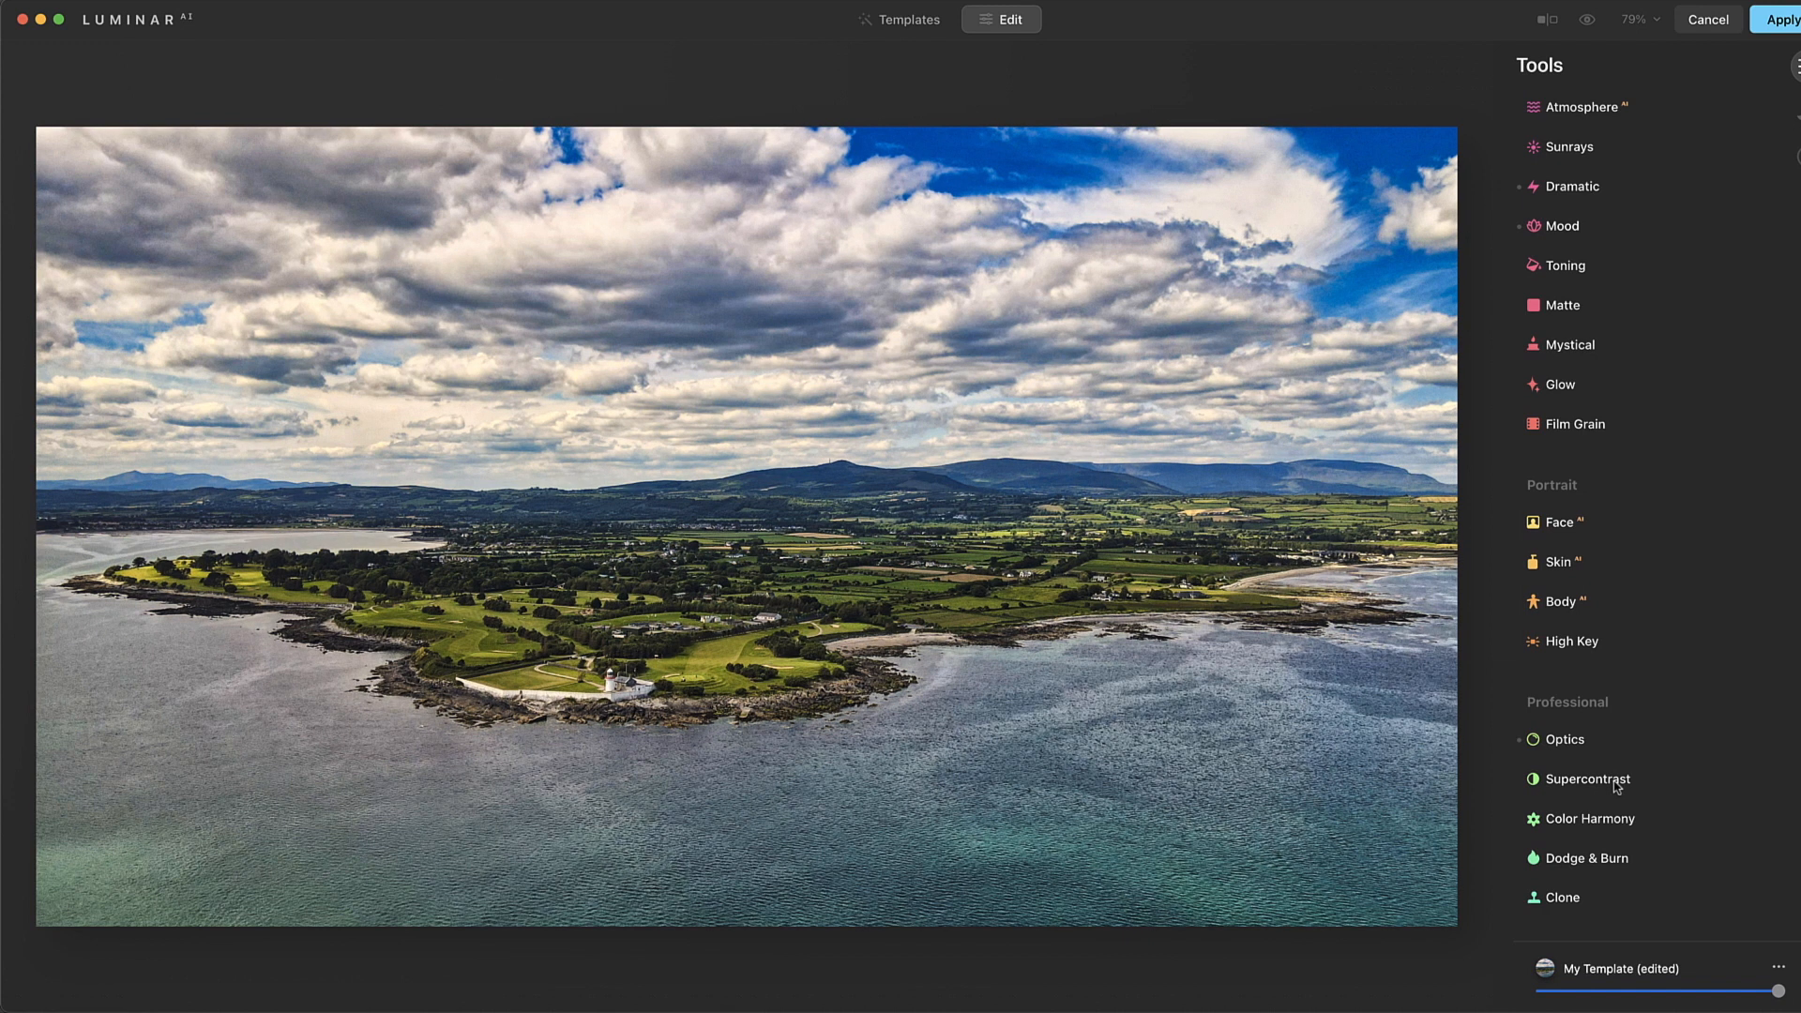
Darken parts of the cloudy sky with Dodge & Burn at Strength 10 and compare the photo with the effect off and on
click(1587, 860)
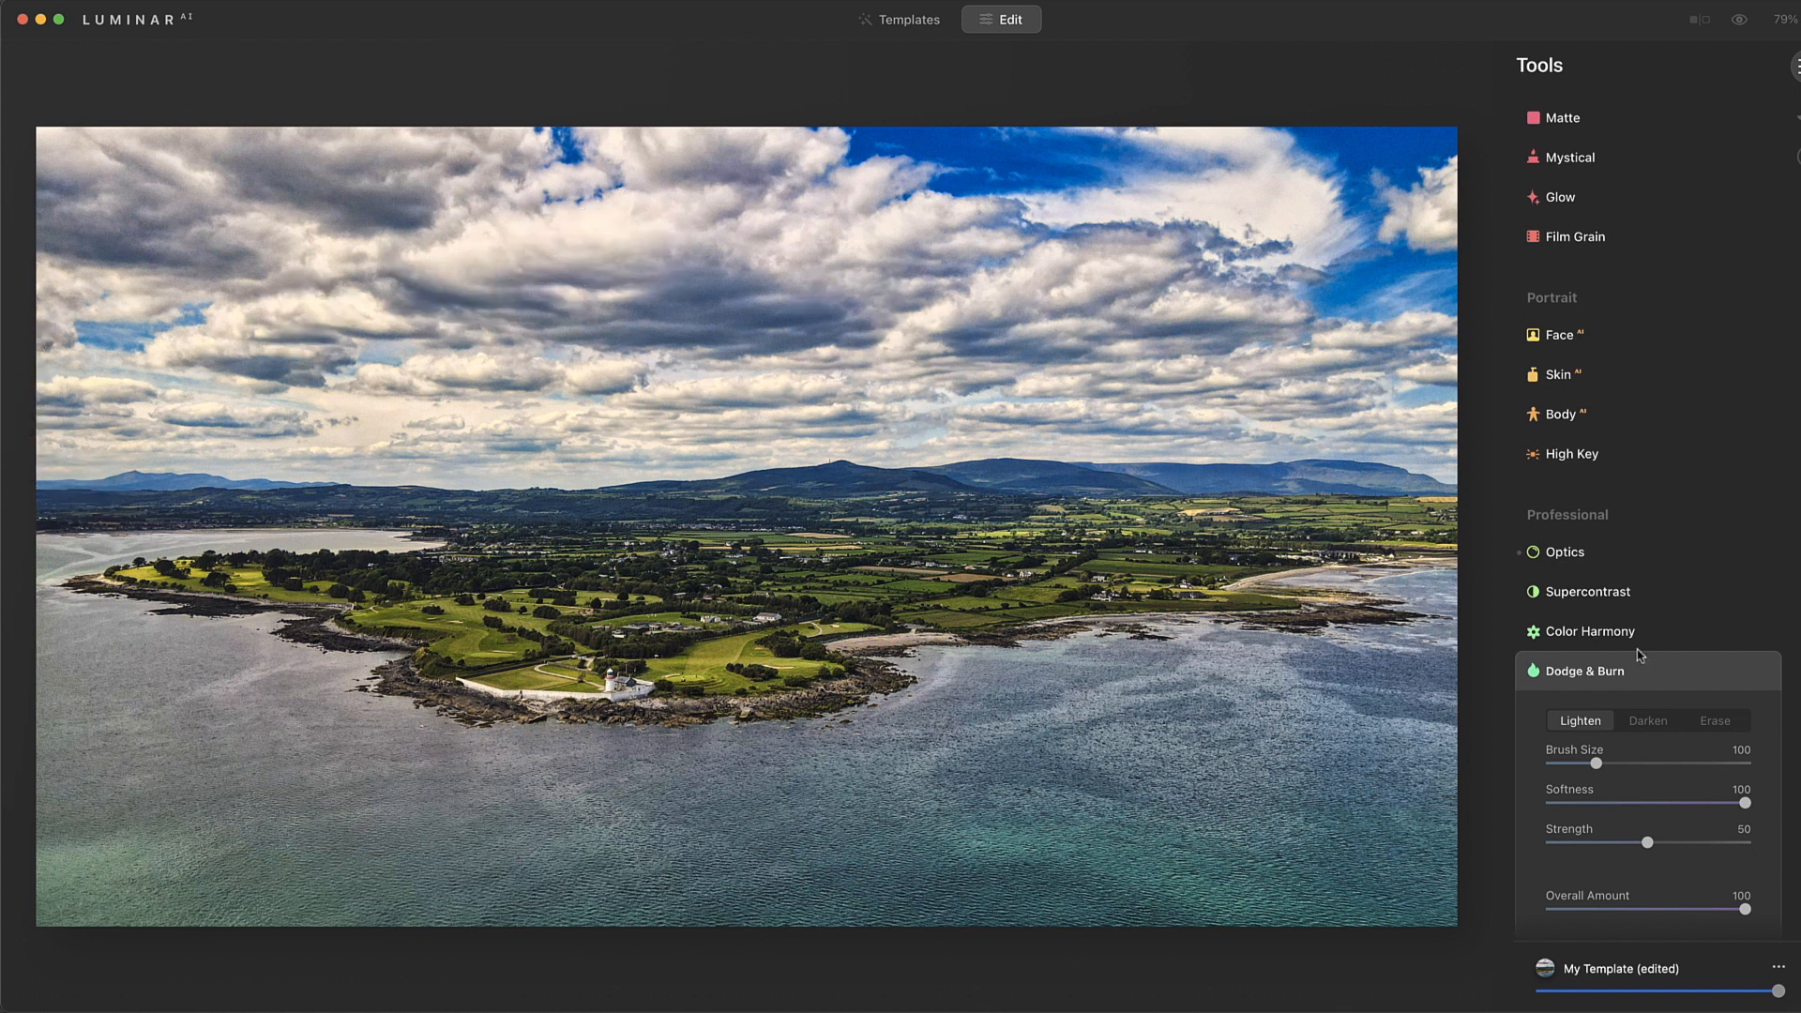
click(1648, 722)
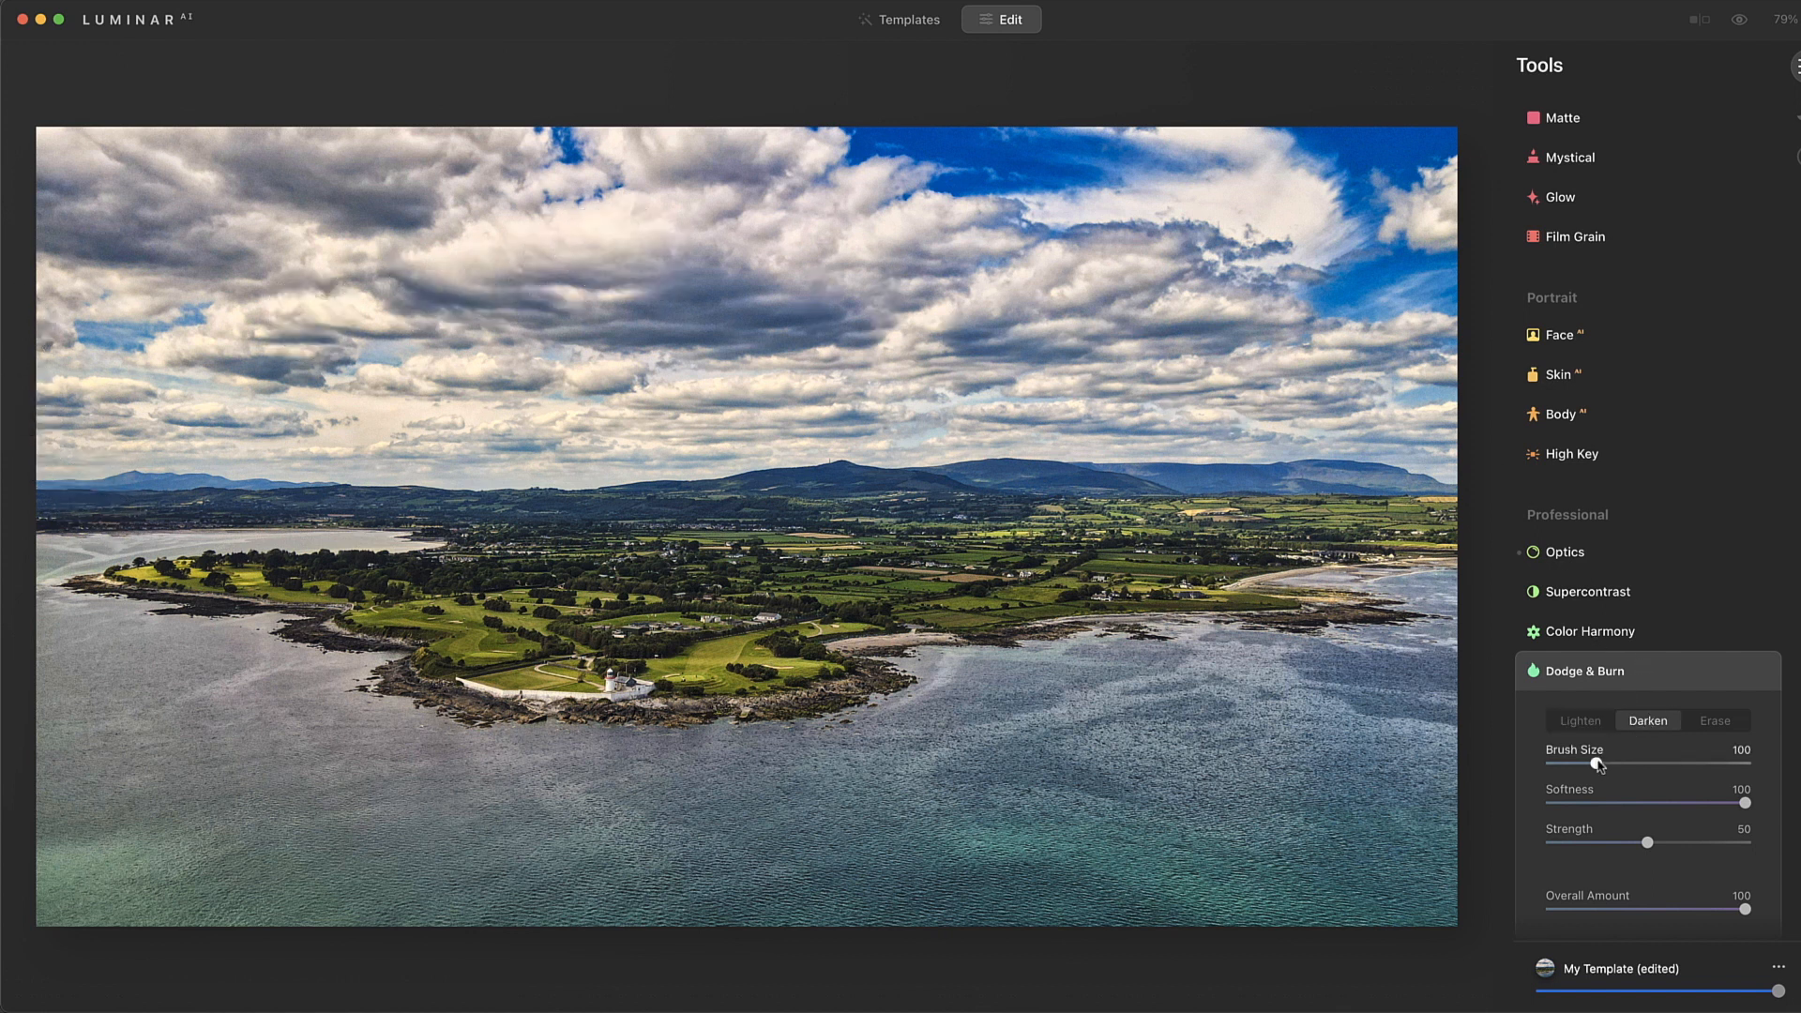
drag(1648, 842, 1570, 844)
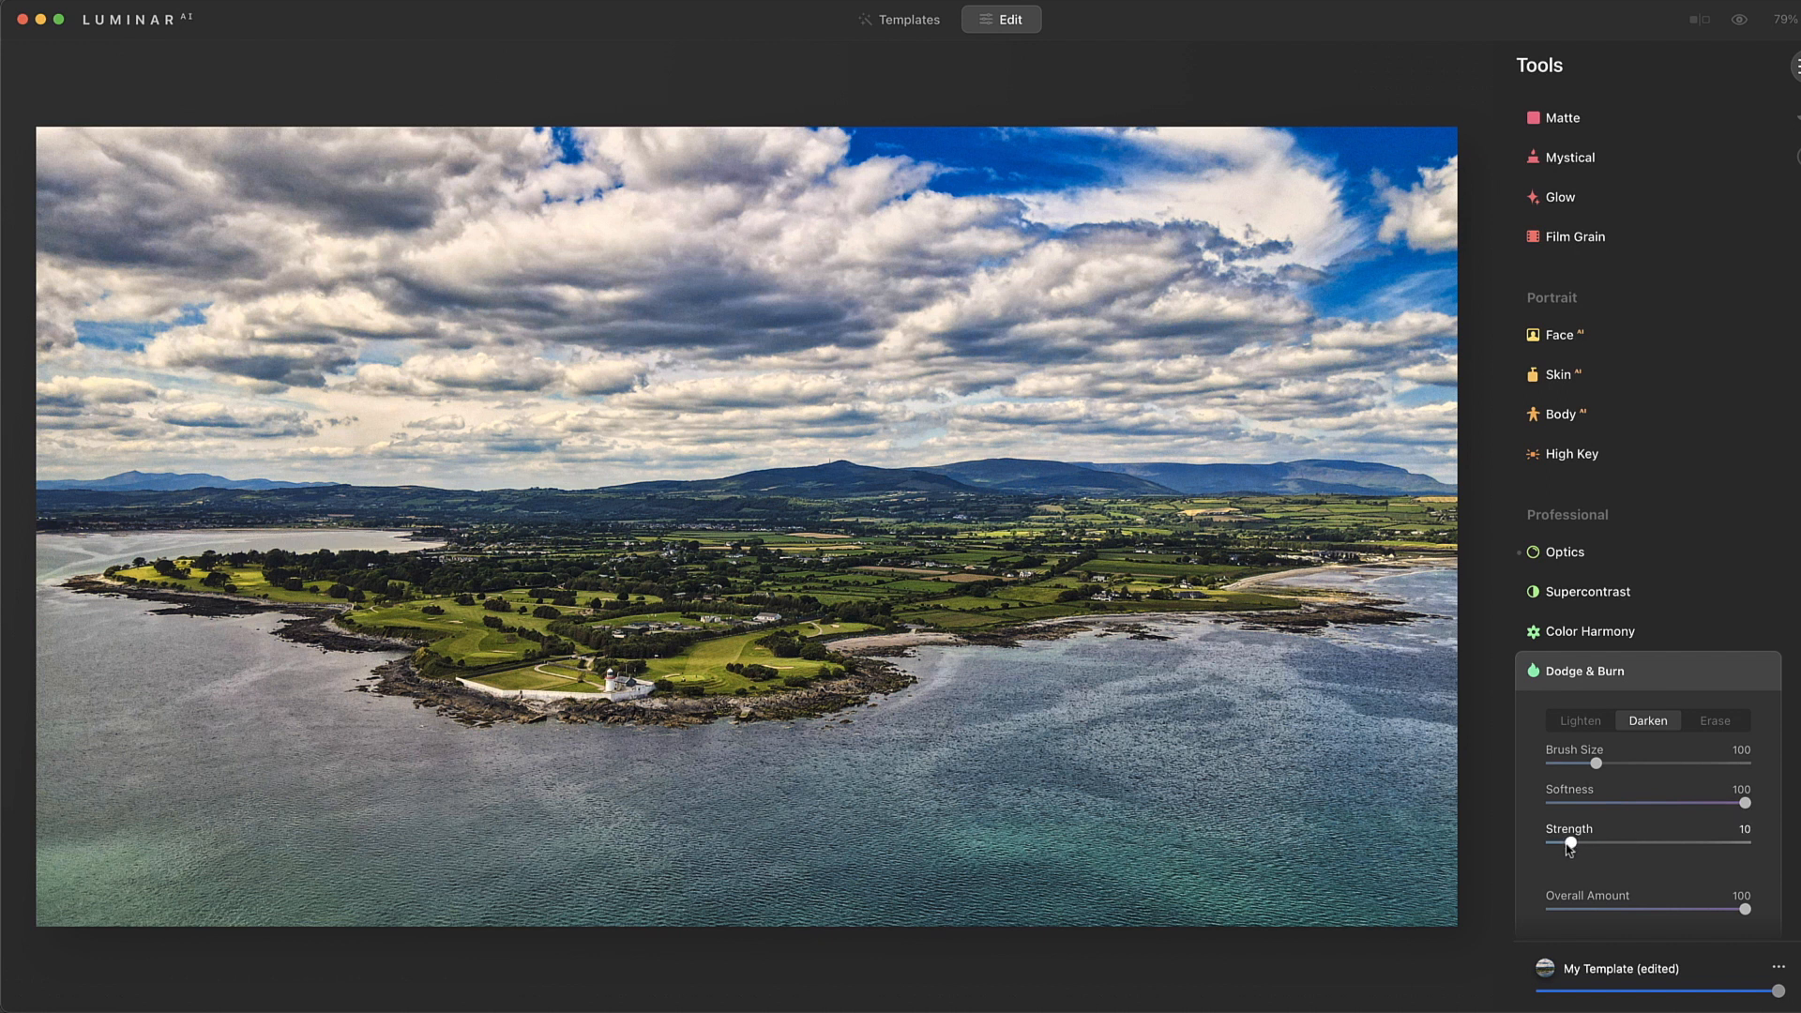
mouse_move(46, 172)
mouse_down()
mouse_move(105, 232)
mouse_move(914, 262)
mouse_move(448, 248)
mouse_move(1351, 209)
mouse_move(1292, 166)
mouse_move(1375, 209)
mouse_move(1247, 338)
mouse_move(1347, 414)
mouse_move(129, 402)
mouse_up()
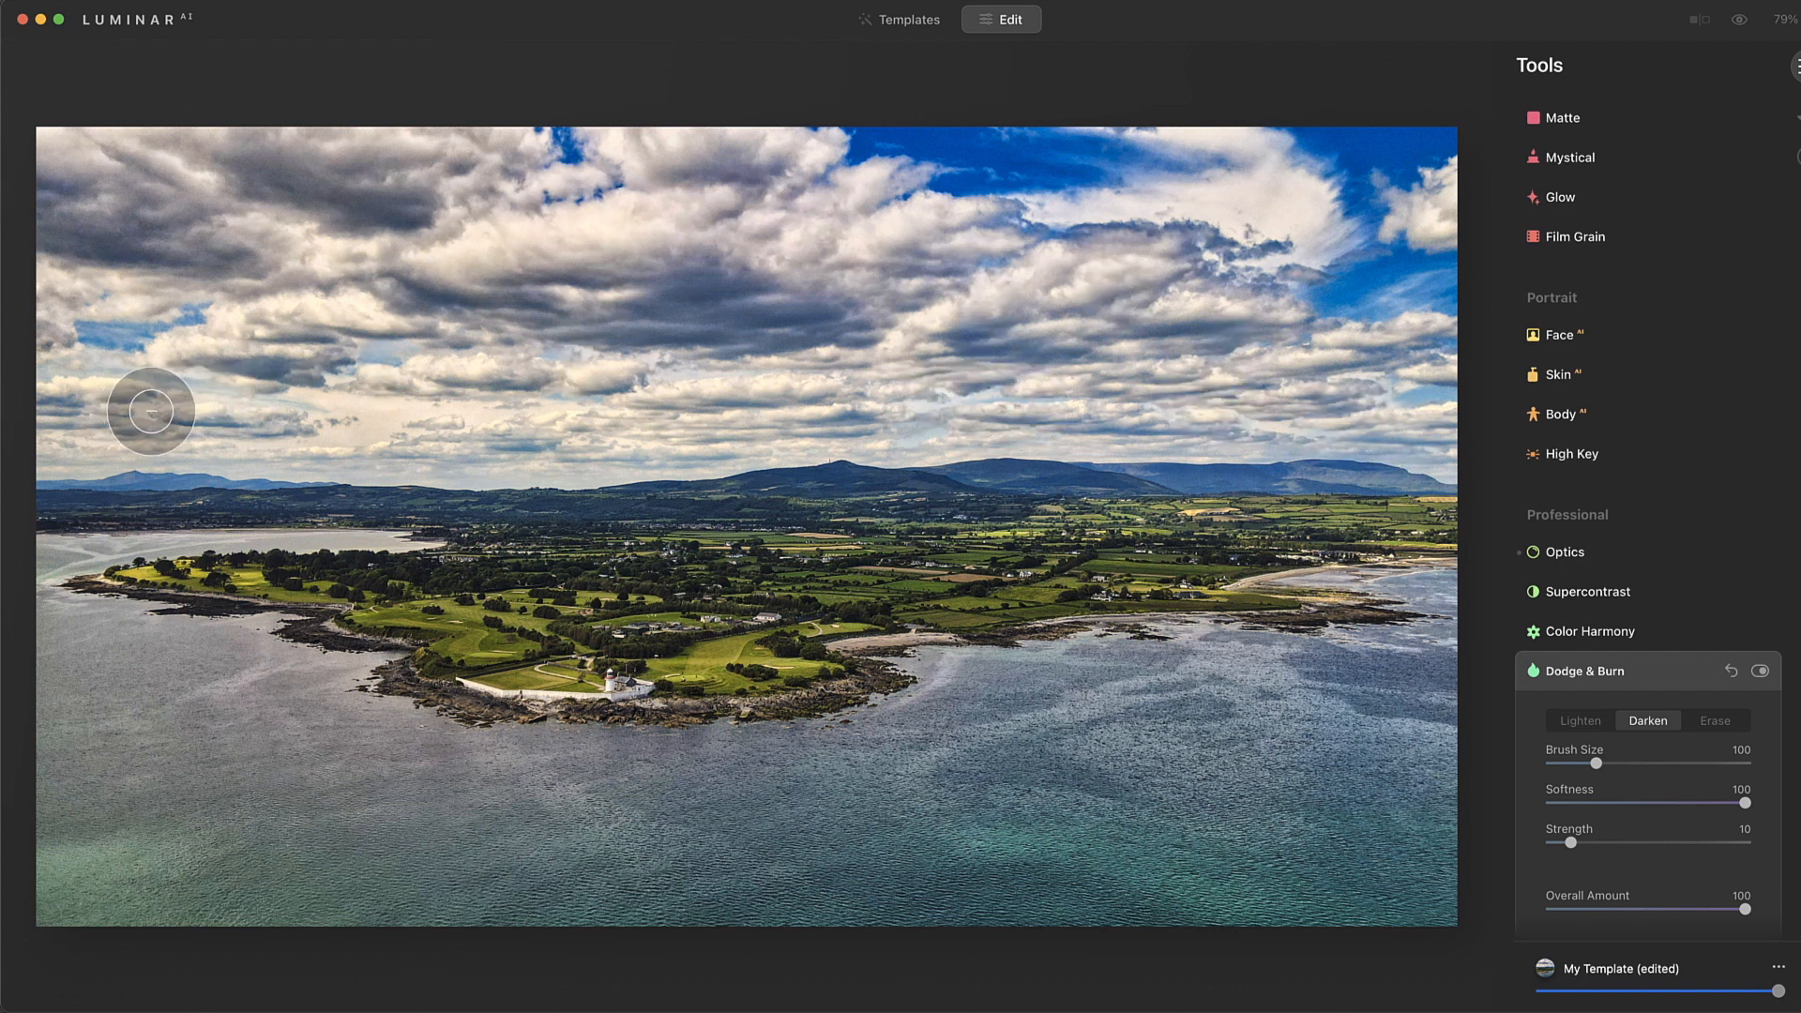
scroll(1755, 657, down, 2)
click(1760, 608)
click(1761, 609)
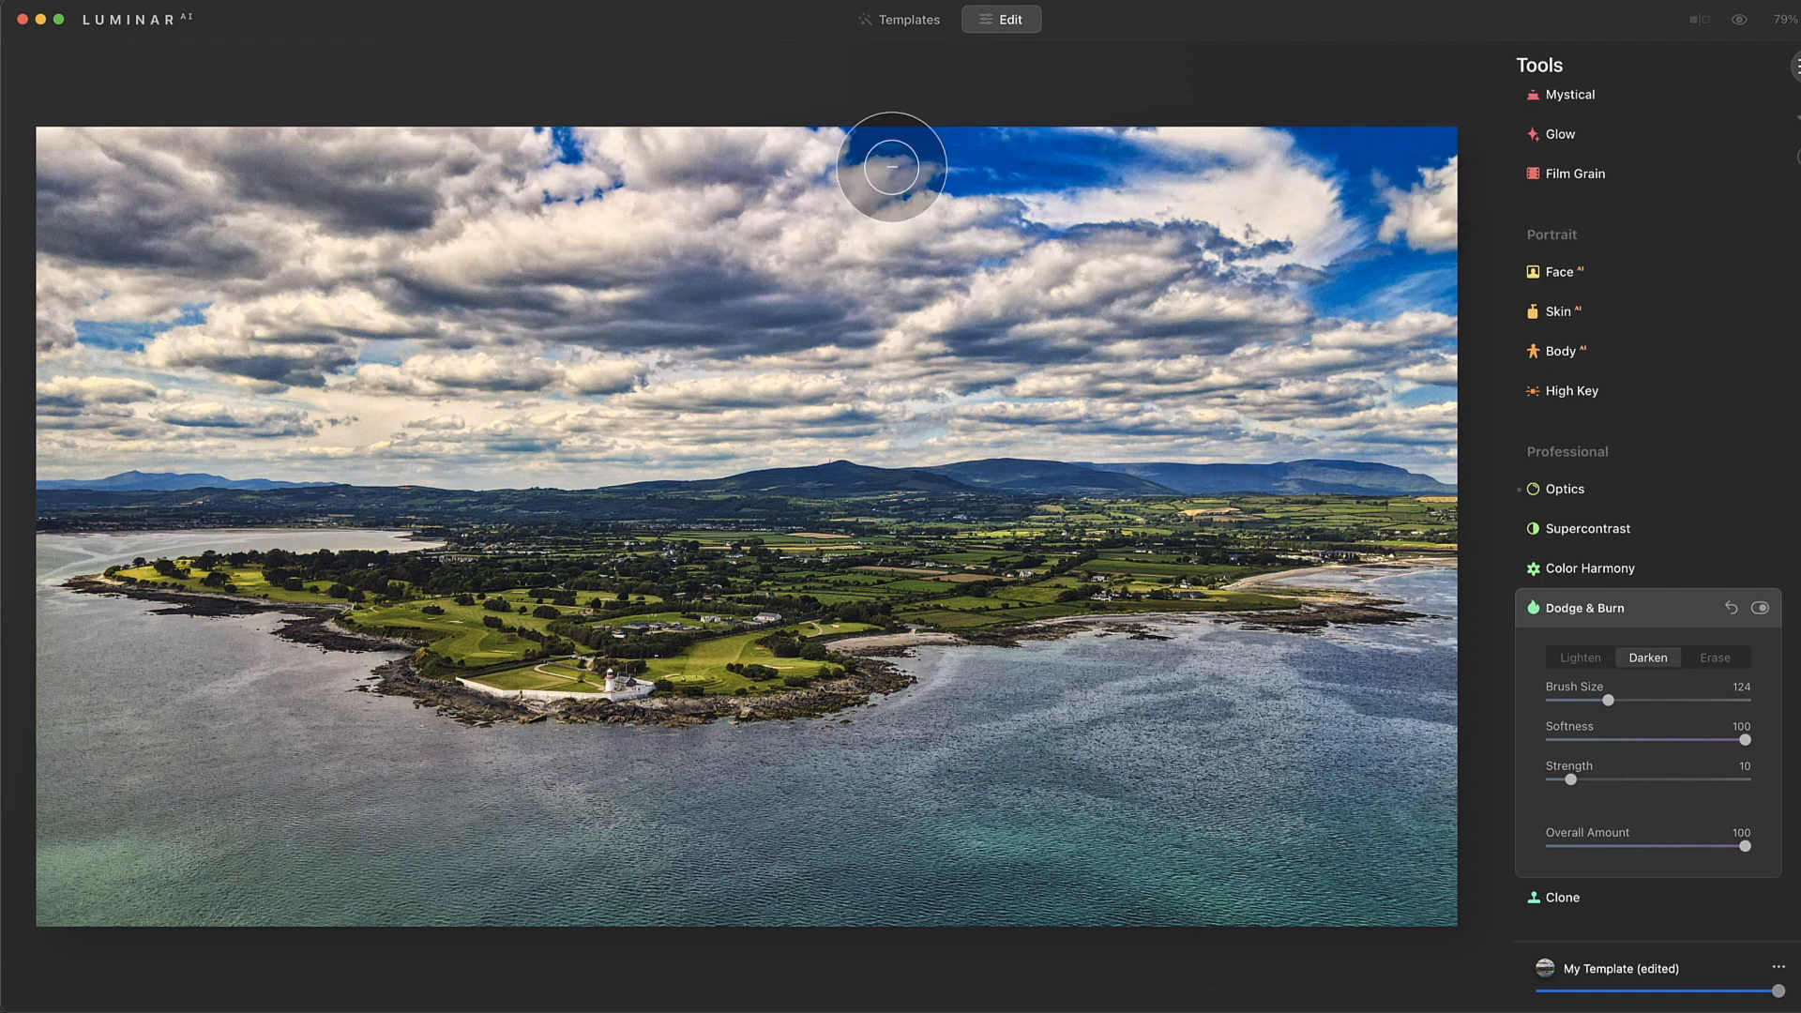
click(1589, 602)
Set the Supercontrast Highlights Contrast to 21 and Highlights Balance to 20 after trying the balance at 100
click(1592, 779)
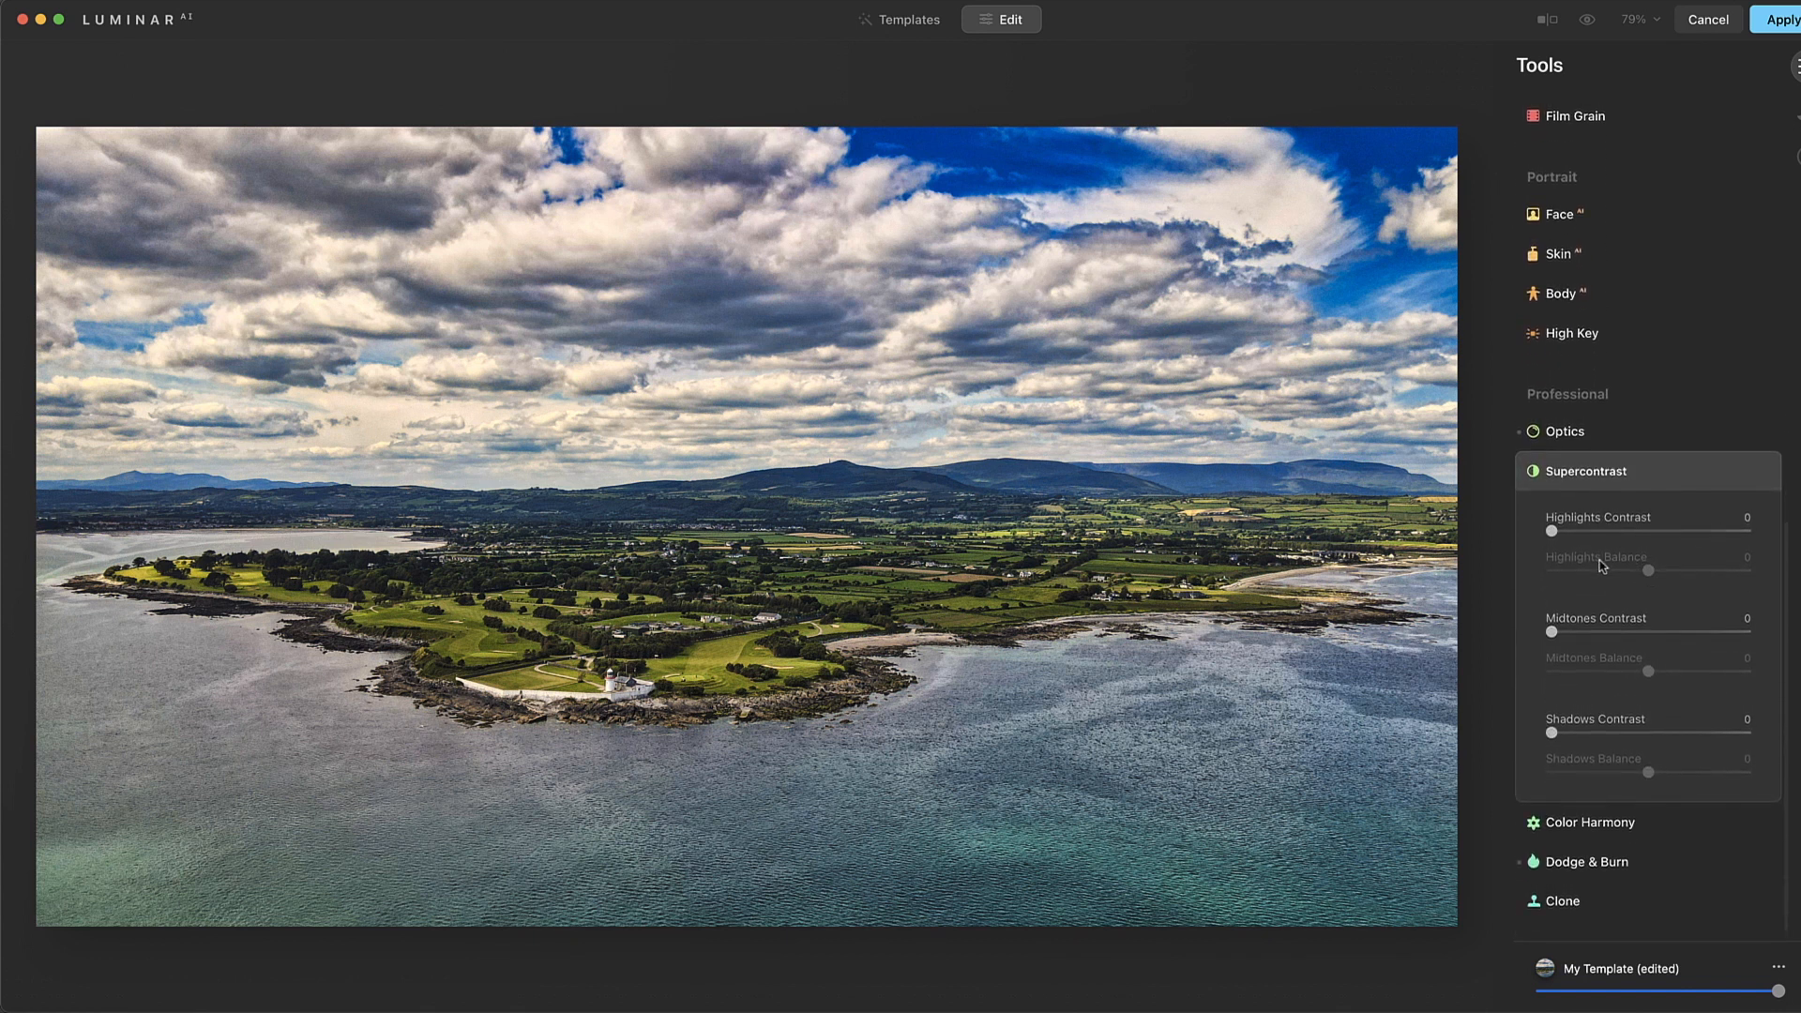
drag(1552, 532, 1725, 578)
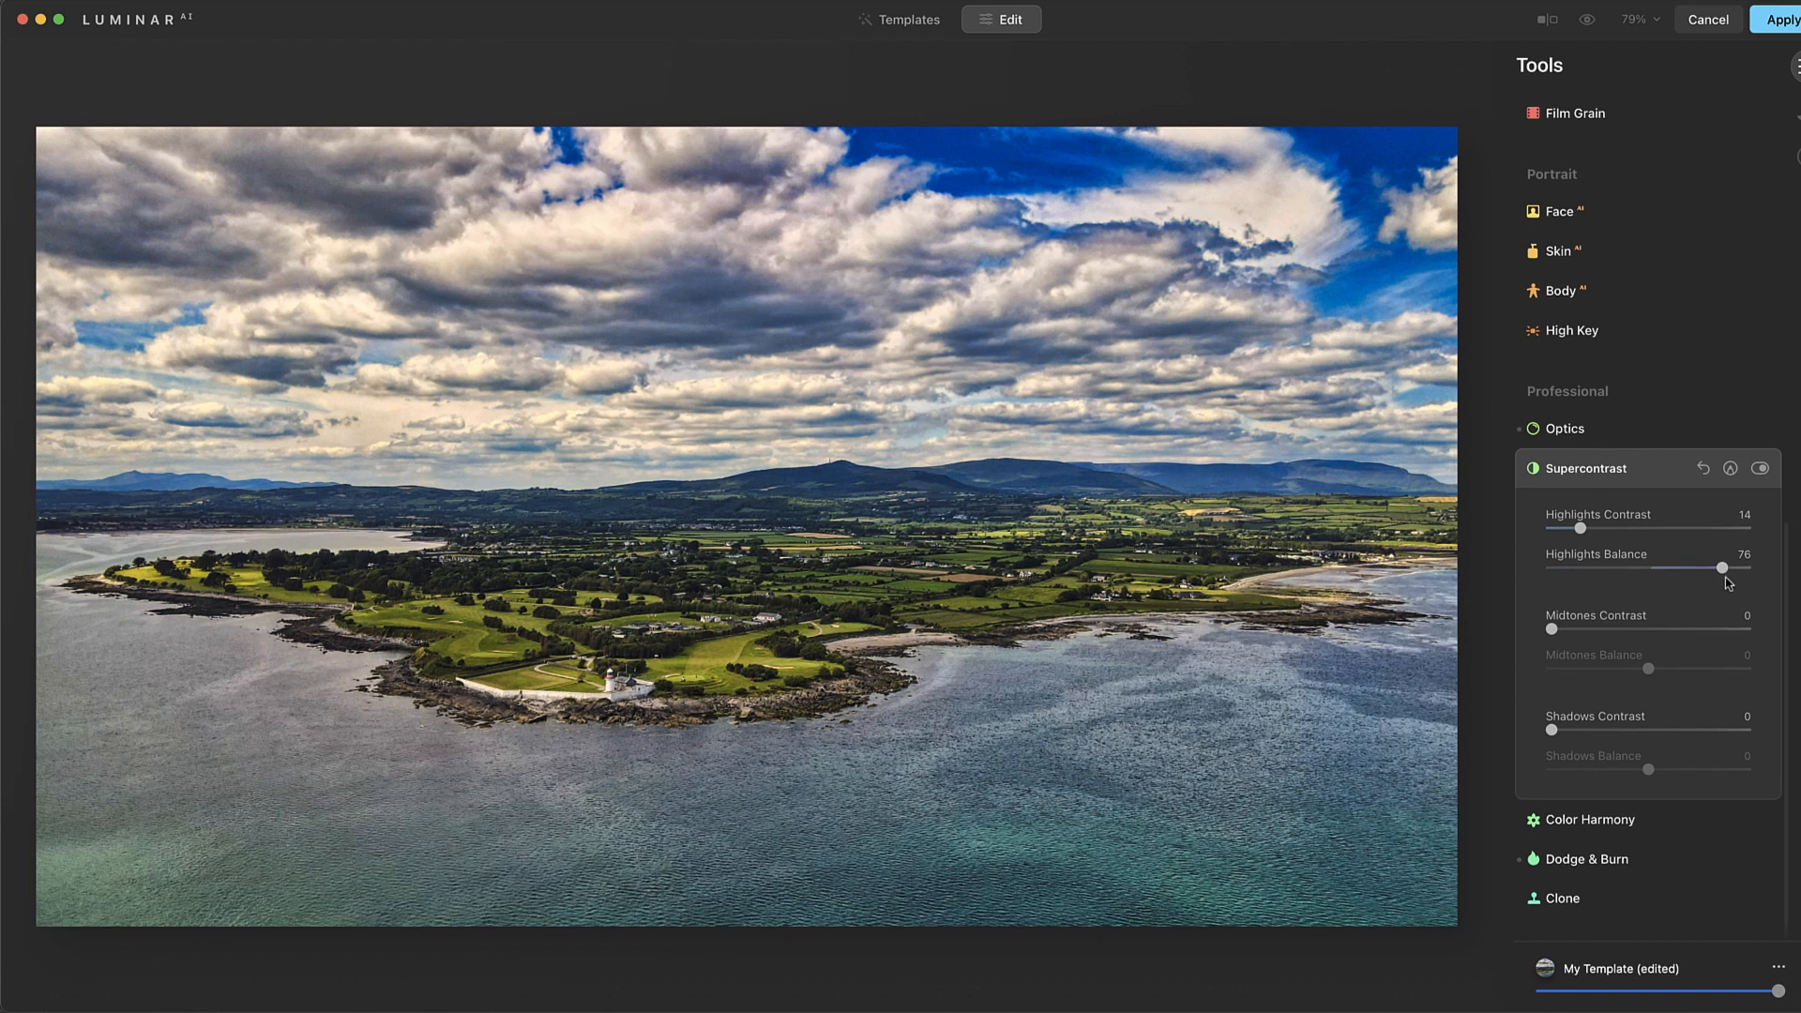
drag(1590, 536, 1596, 536)
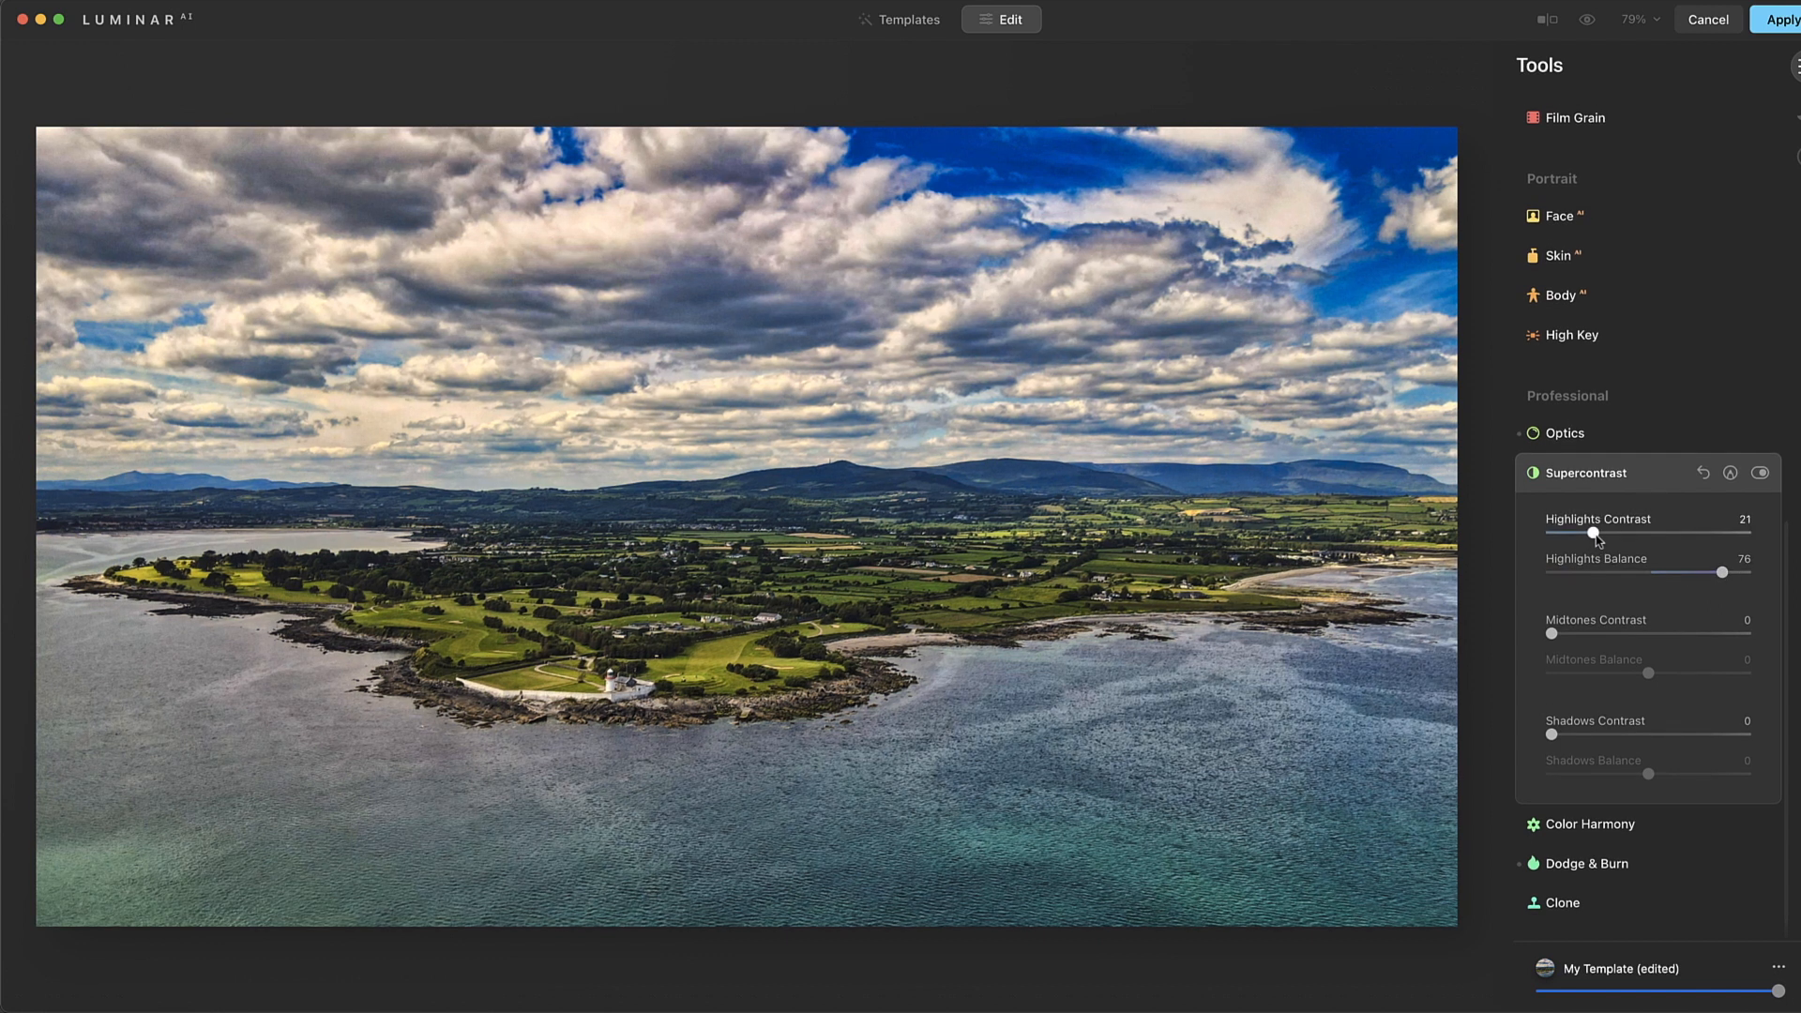
drag(1722, 573, 1757, 577)
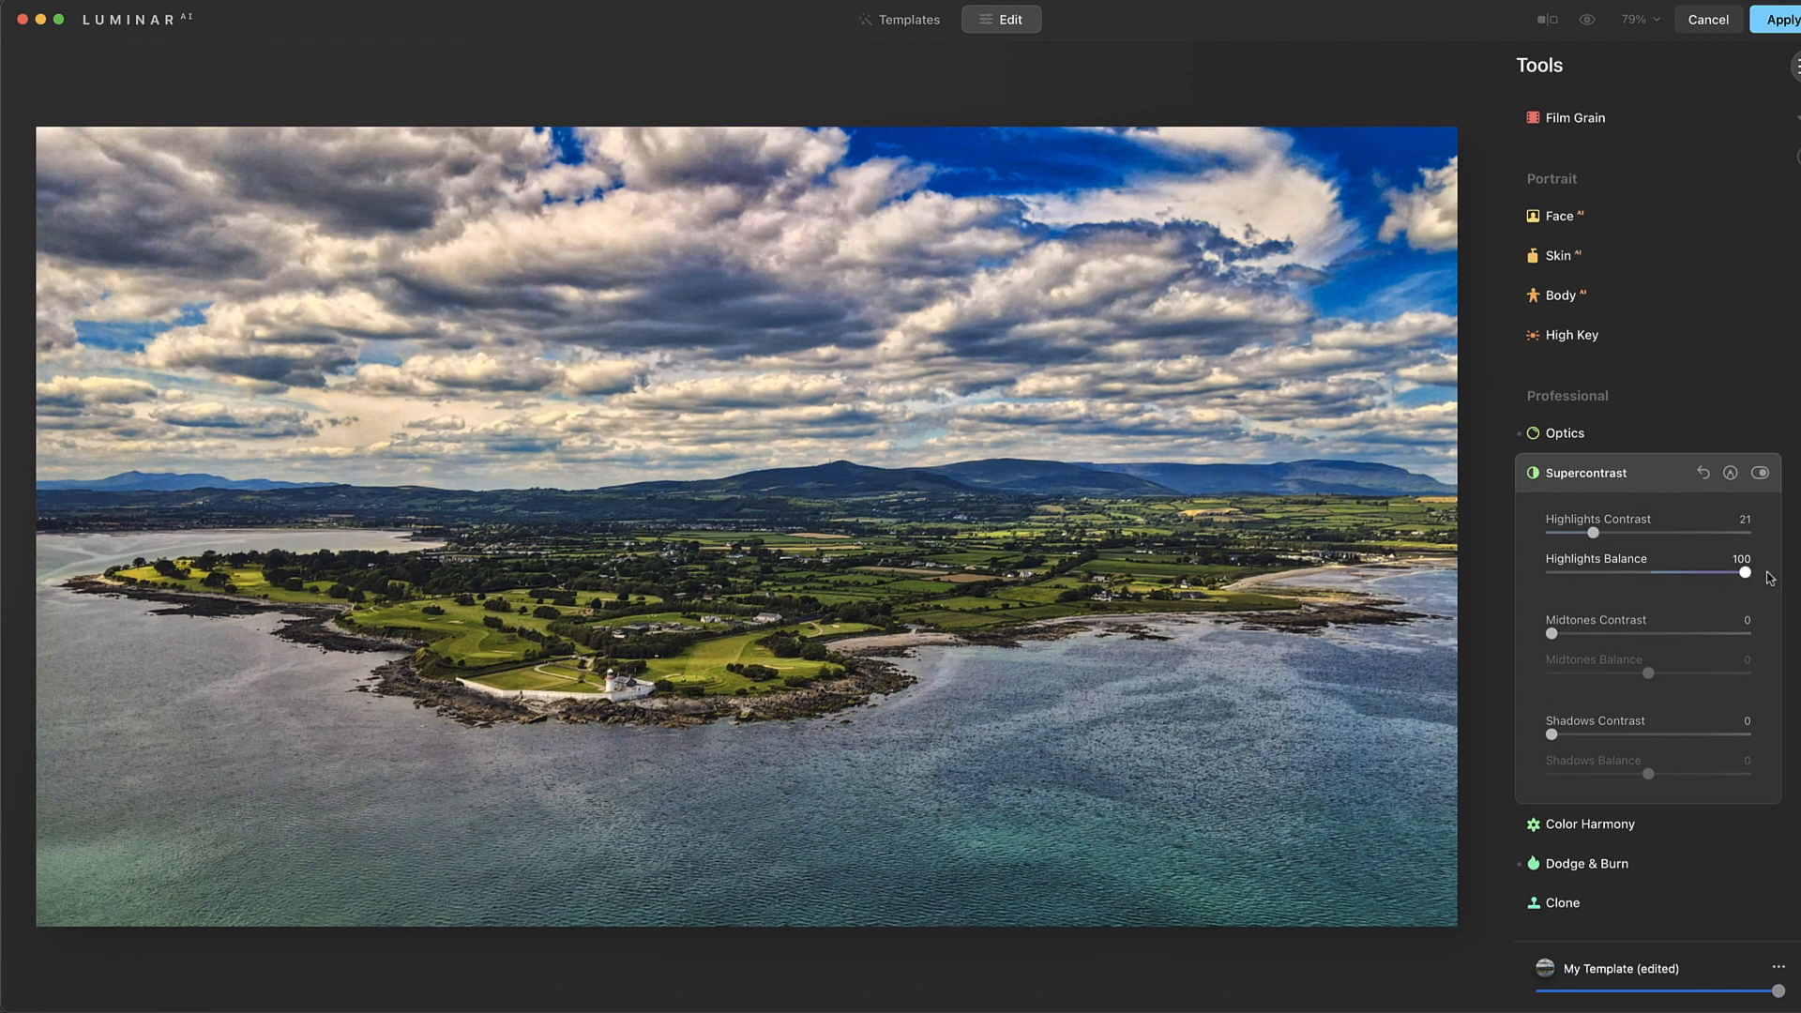
click(1631, 579)
mouse_move(1632, 582)
mouse_down()
mouse_move(1480, 597)
mouse_move(1665, 579)
mouse_up()
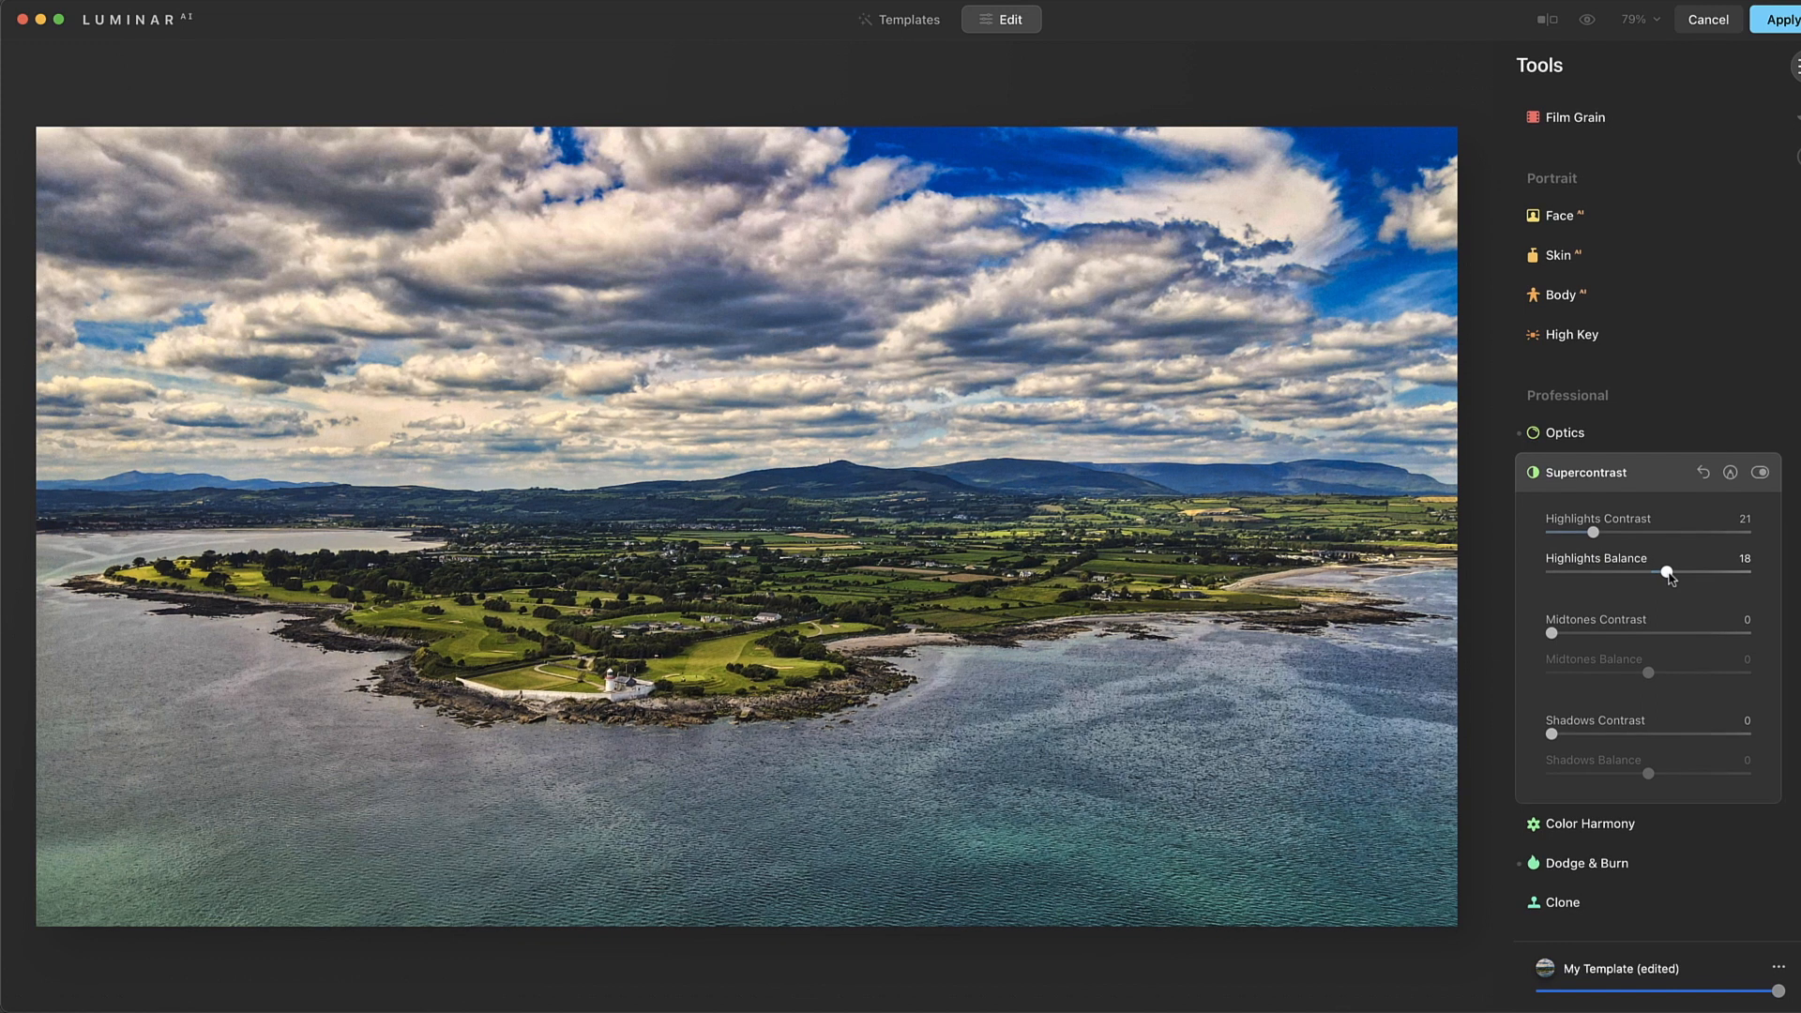
drag(1669, 573, 1671, 573)
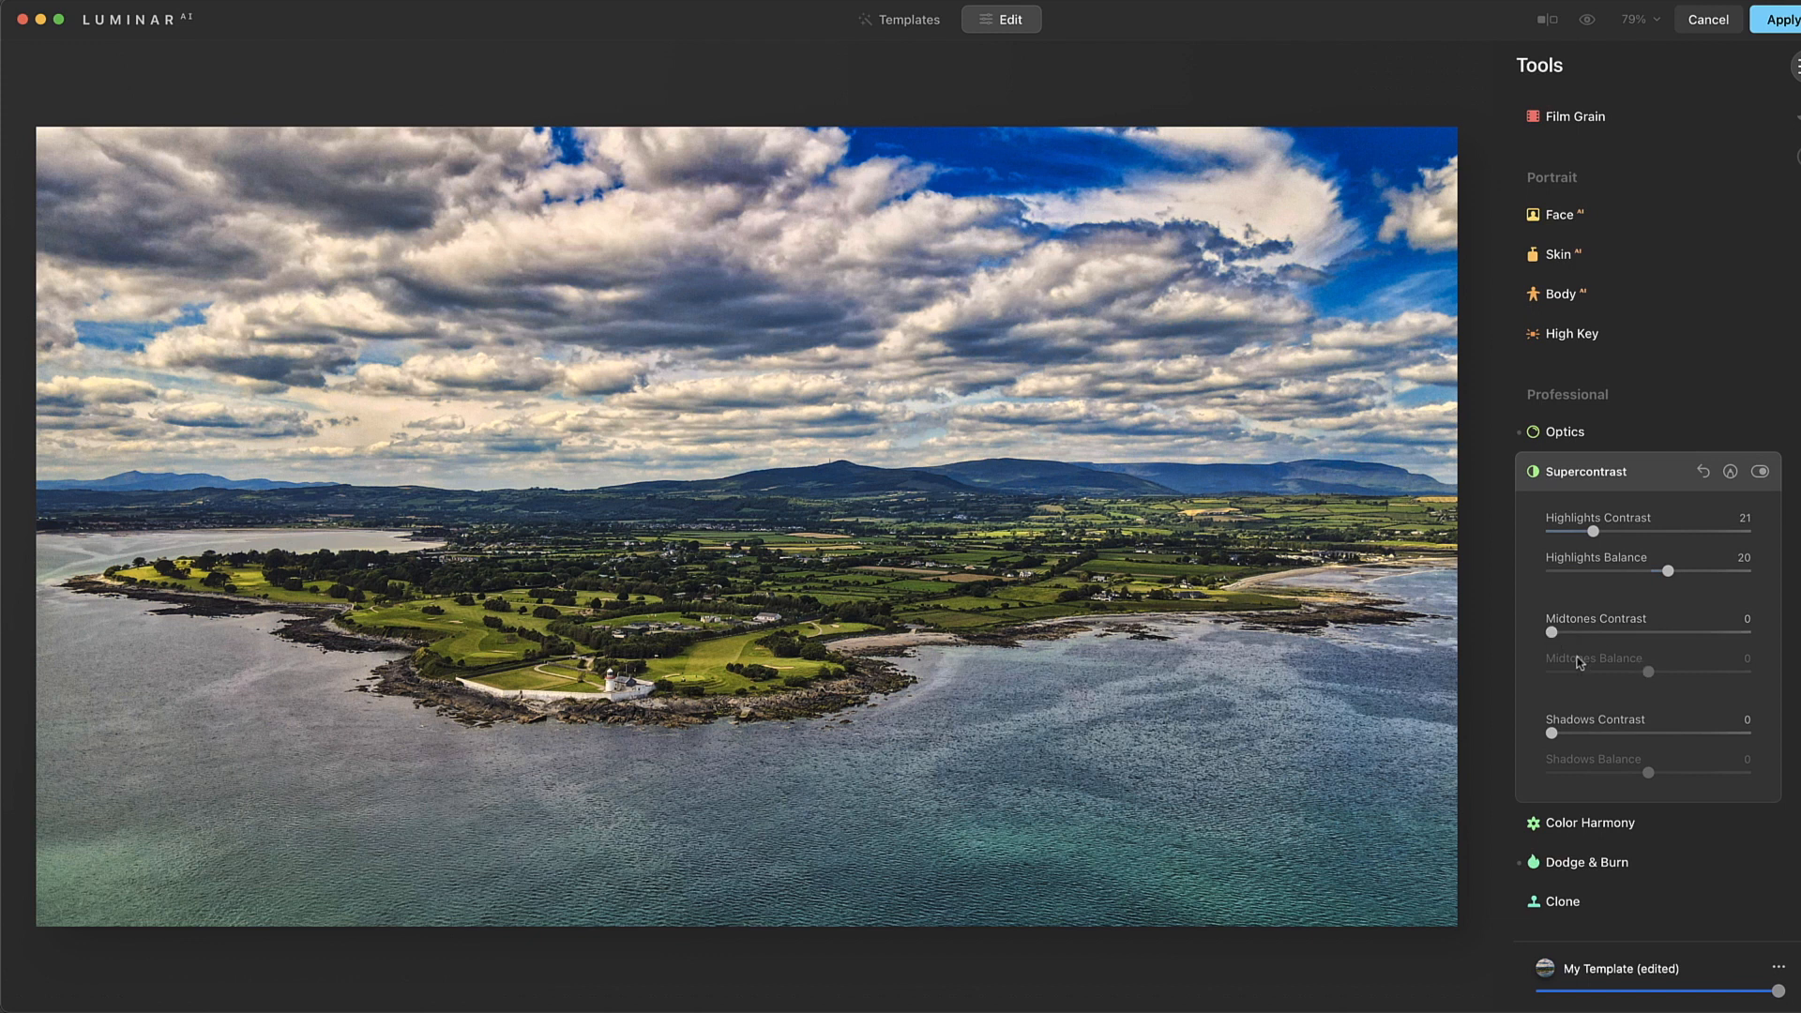
Set the Supercontrast Midtones Contrast to 18 and Midtones Balance to 14, and raise the Shadows Contrast moderately
drag(1552, 633, 1587, 633)
mouse_move(1650, 672)
mouse_down()
mouse_move(1694, 672)
mouse_move(1592, 673)
mouse_move(1662, 672)
mouse_up()
scroll(1667, 694, down, 1)
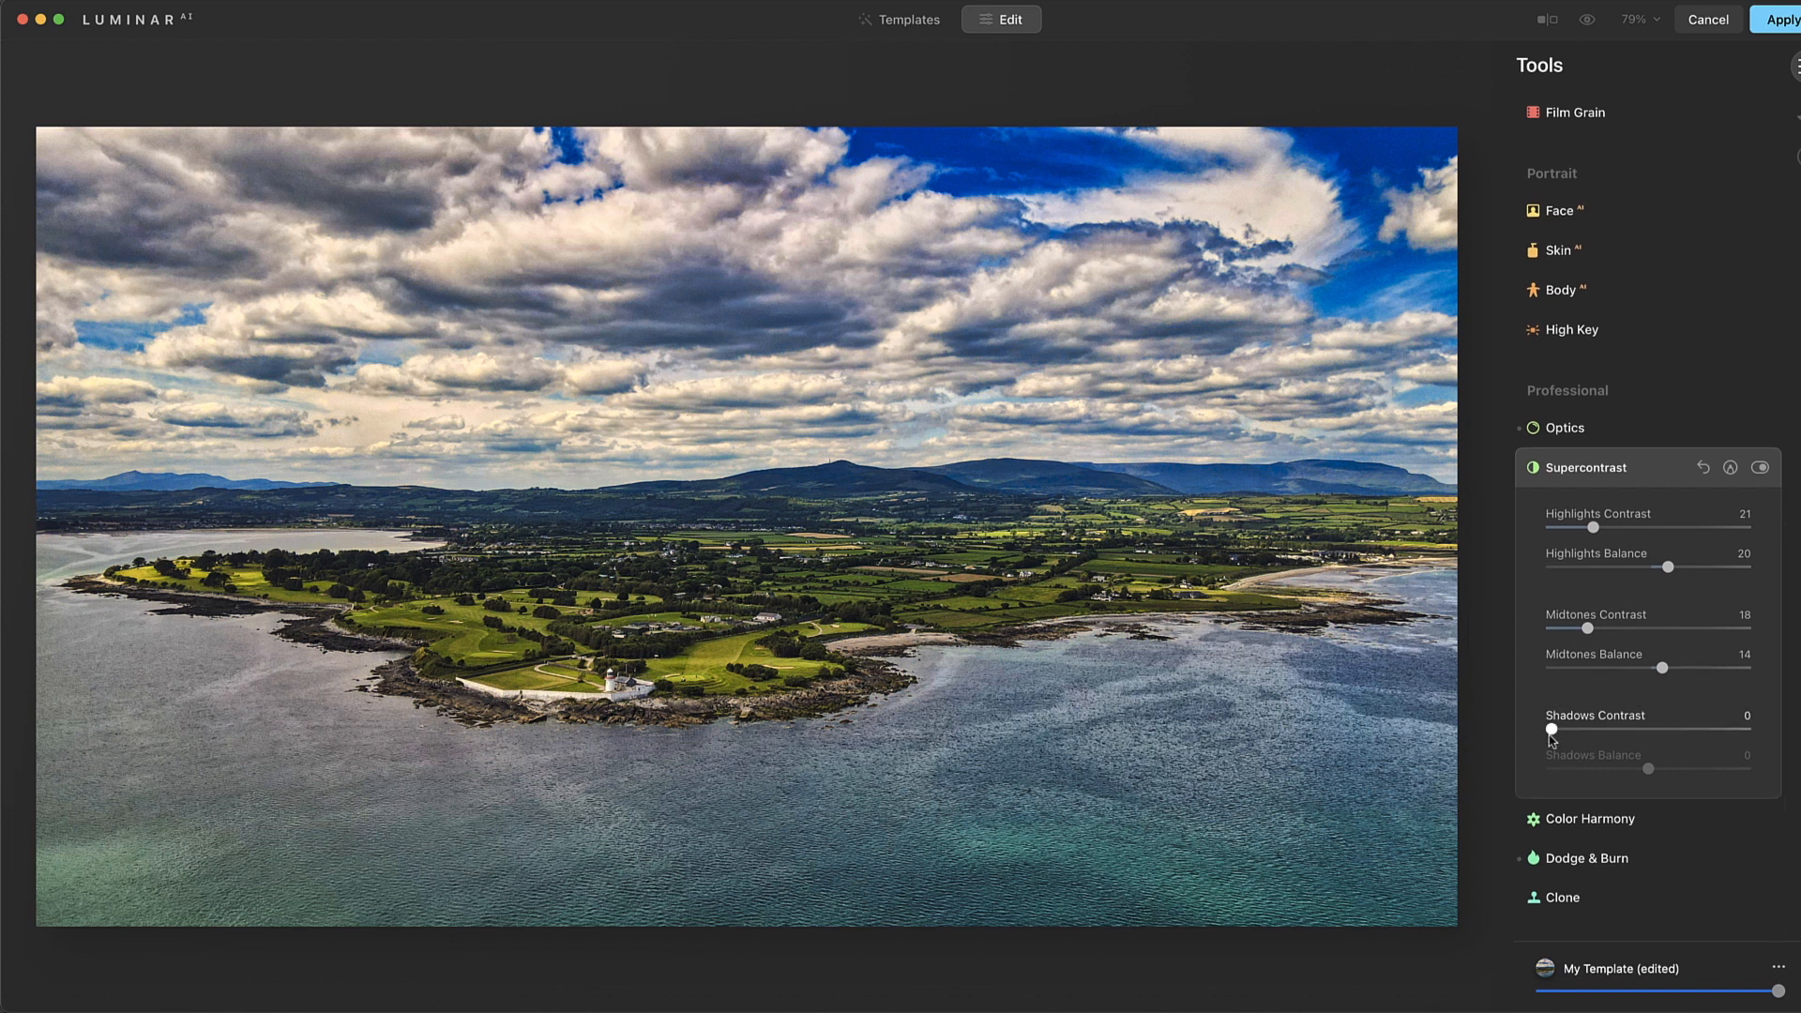
drag(1554, 731, 1616, 732)
click(1567, 477)
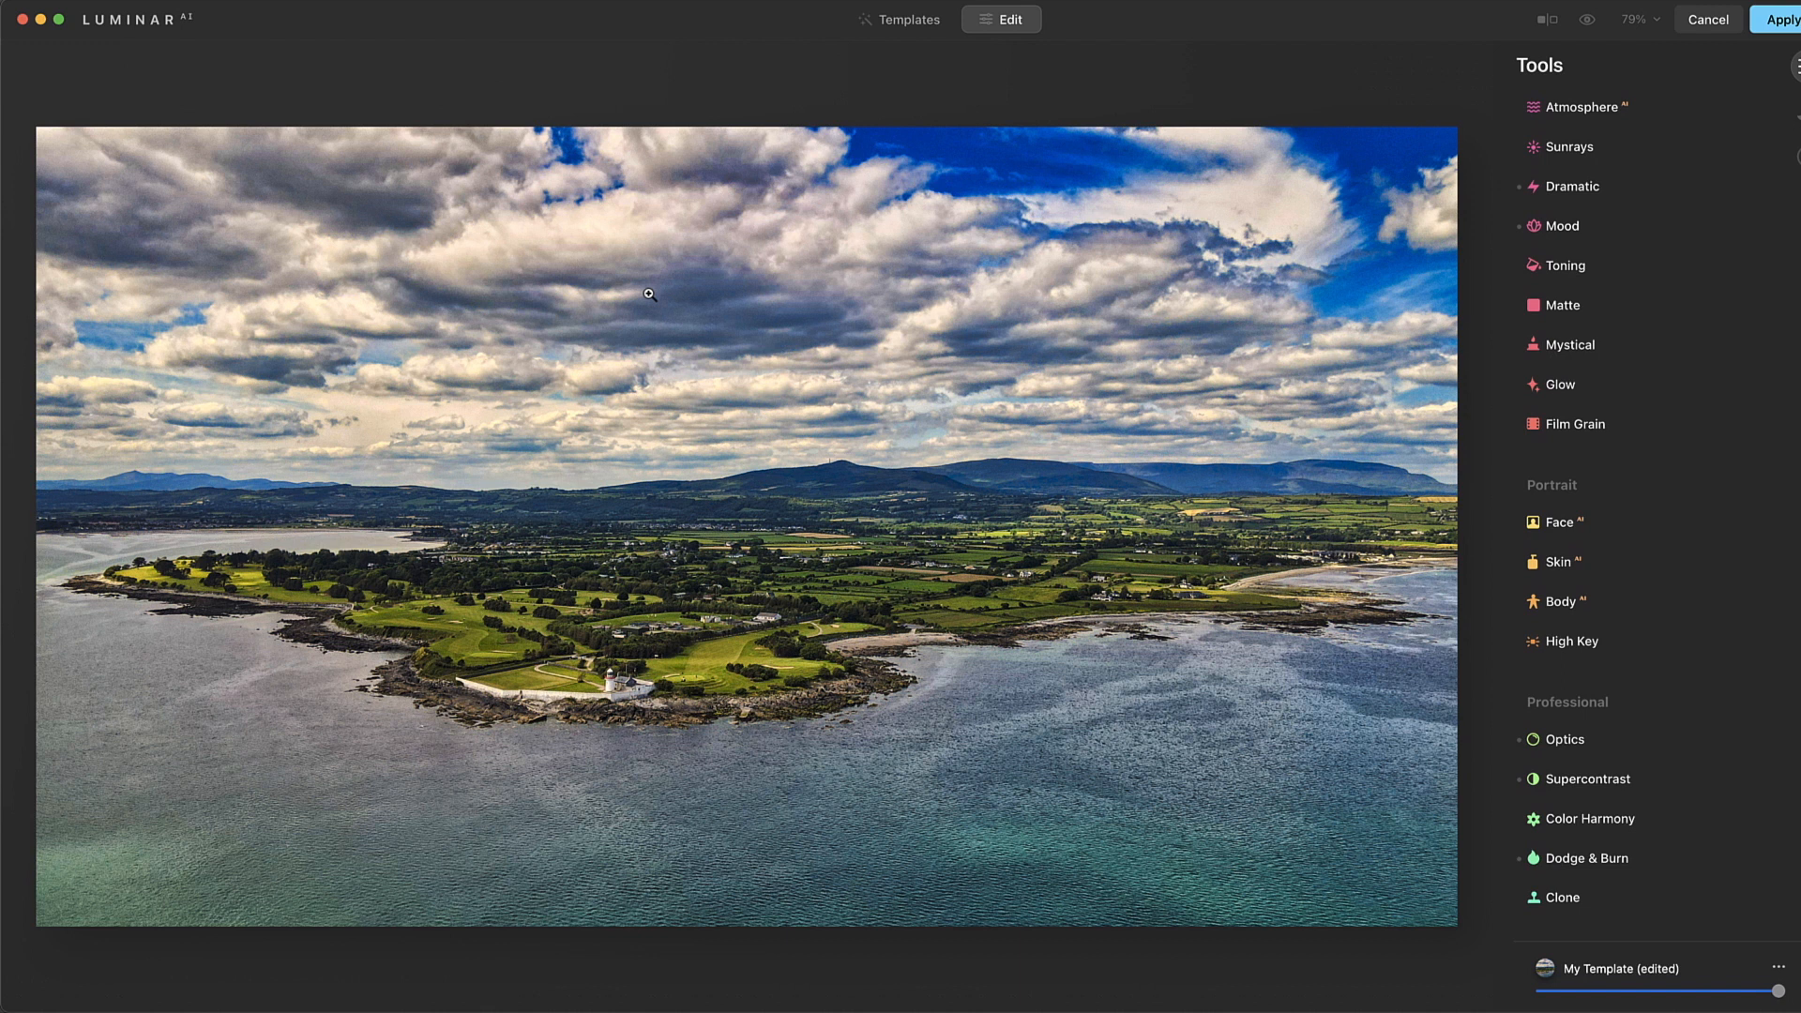
Set Luminosity Denoise to 38 and Color Denoise to 35, and compare the photo with Denoise off and on
click(721, 321)
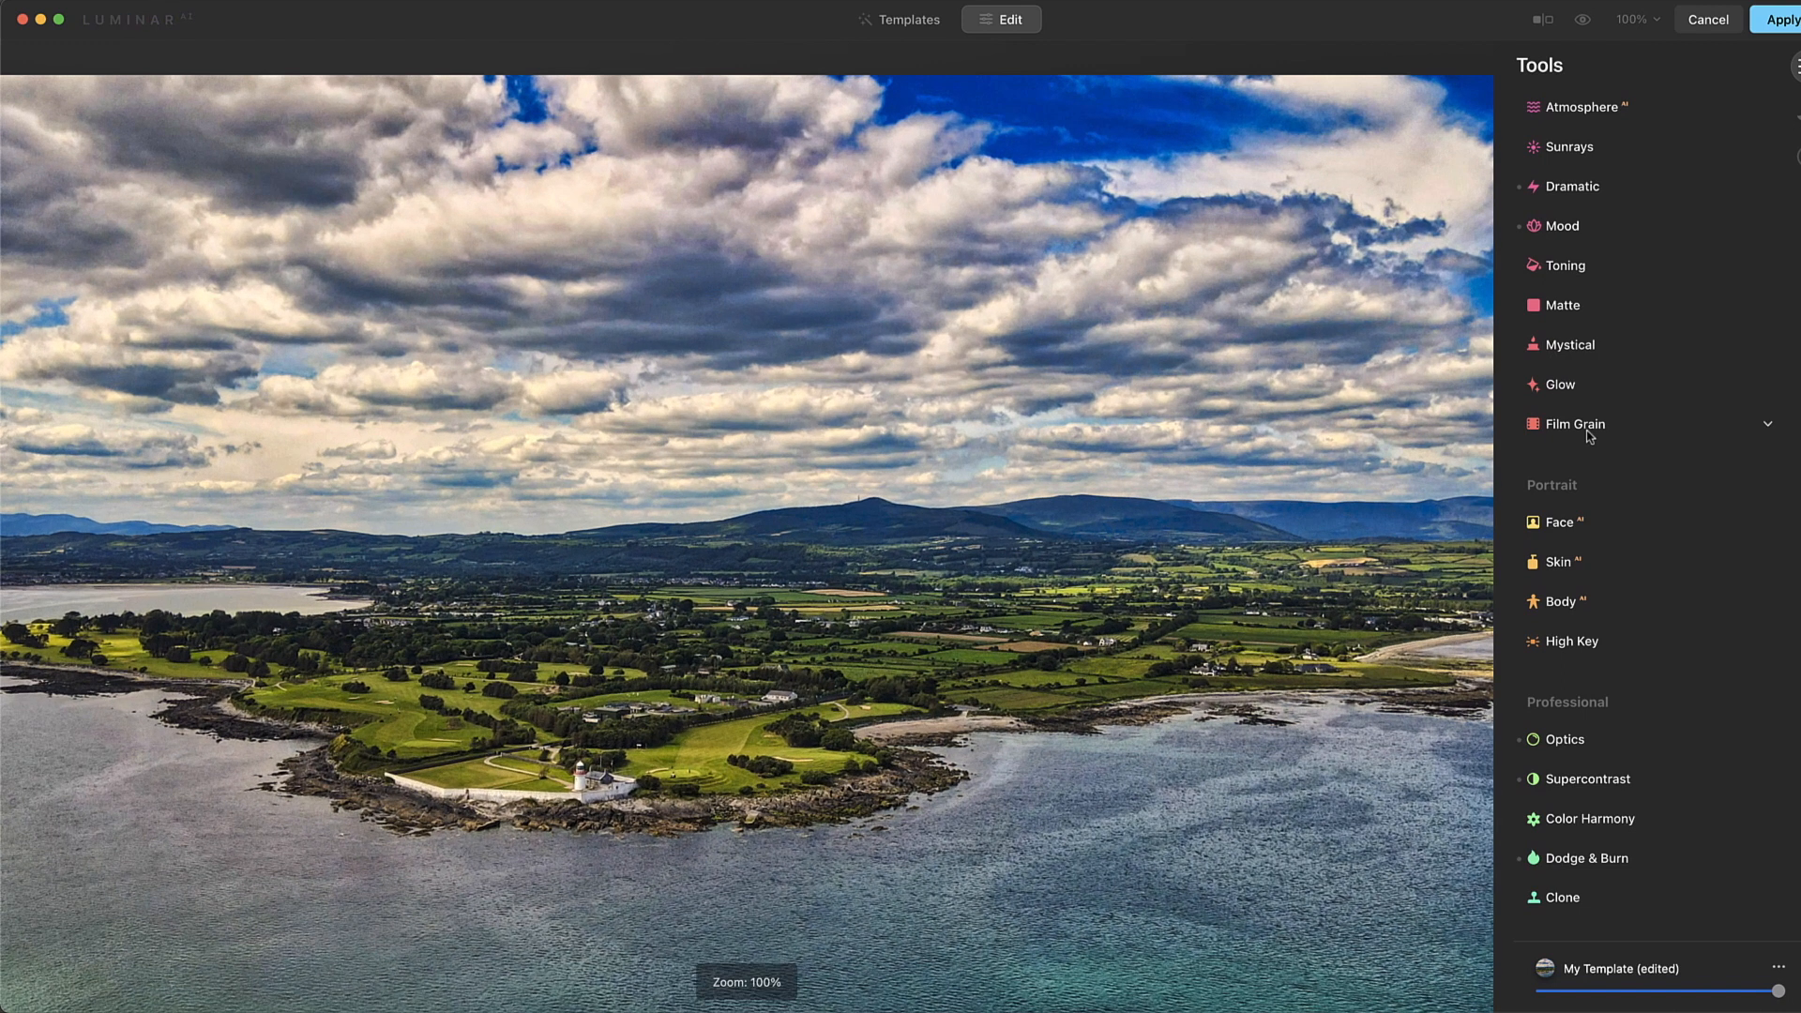
scroll(1655, 479, up, 4)
scroll(1655, 479, up, 8)
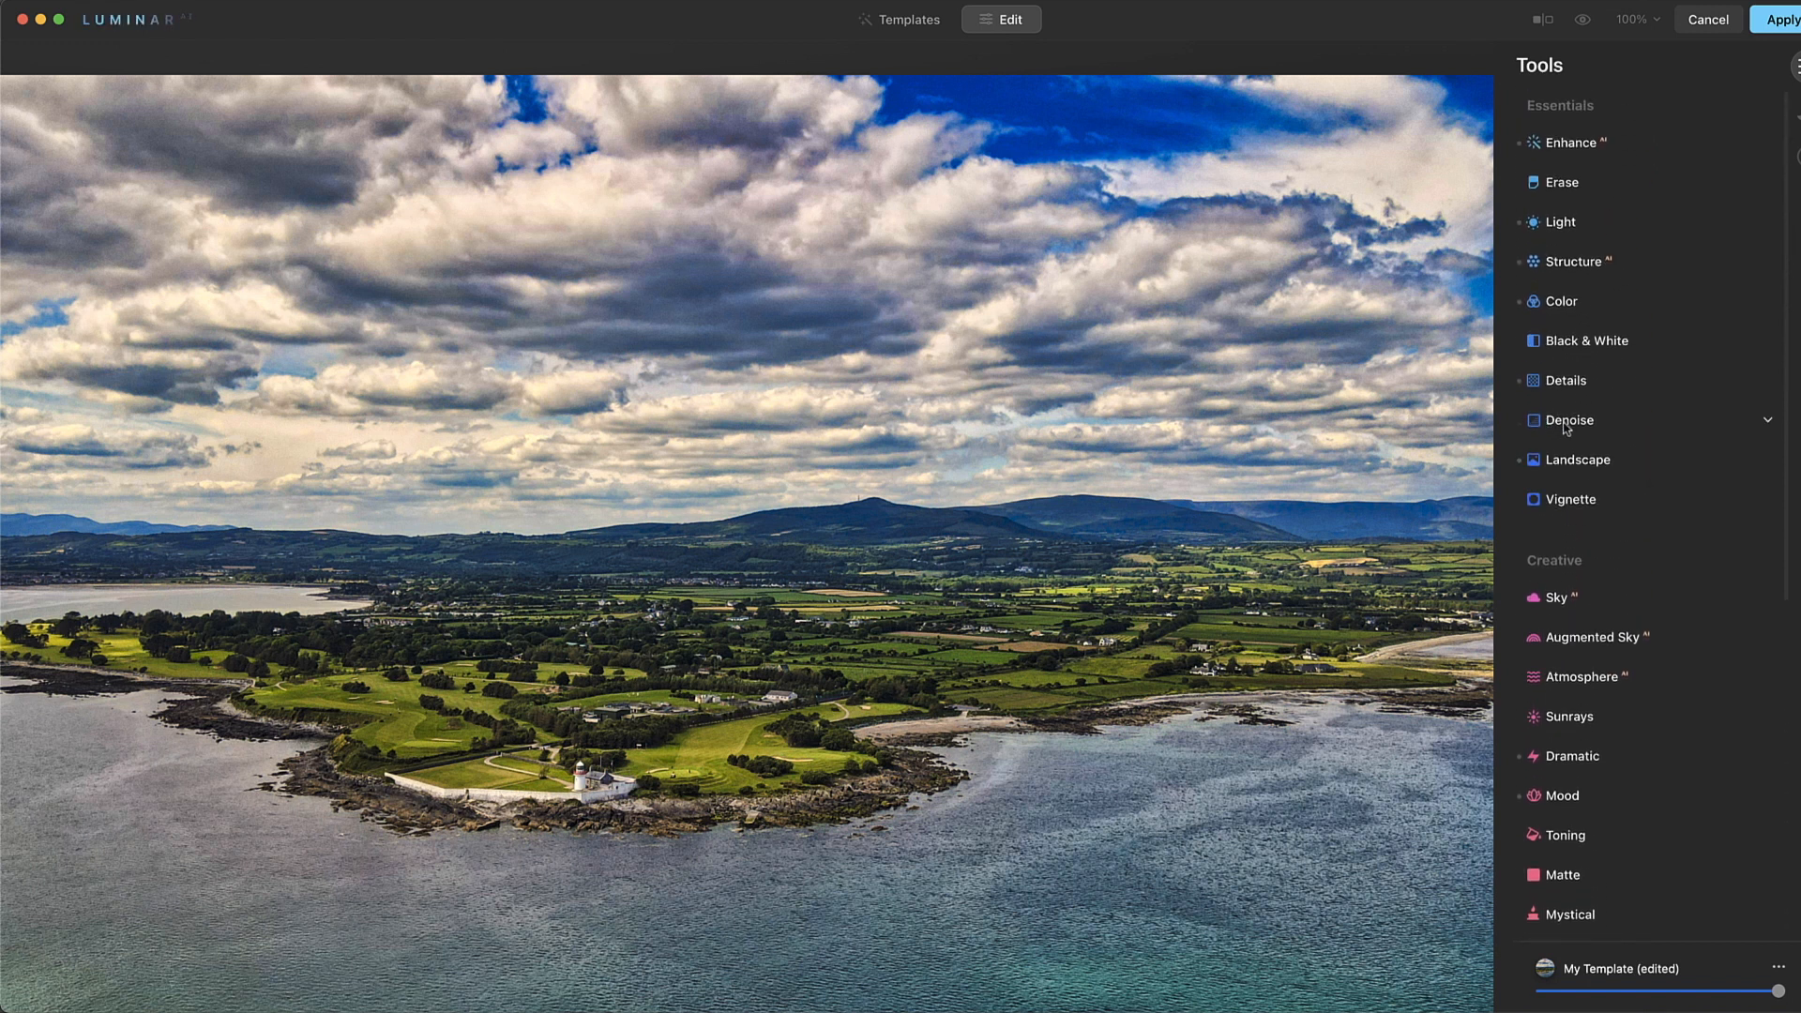
click(1567, 424)
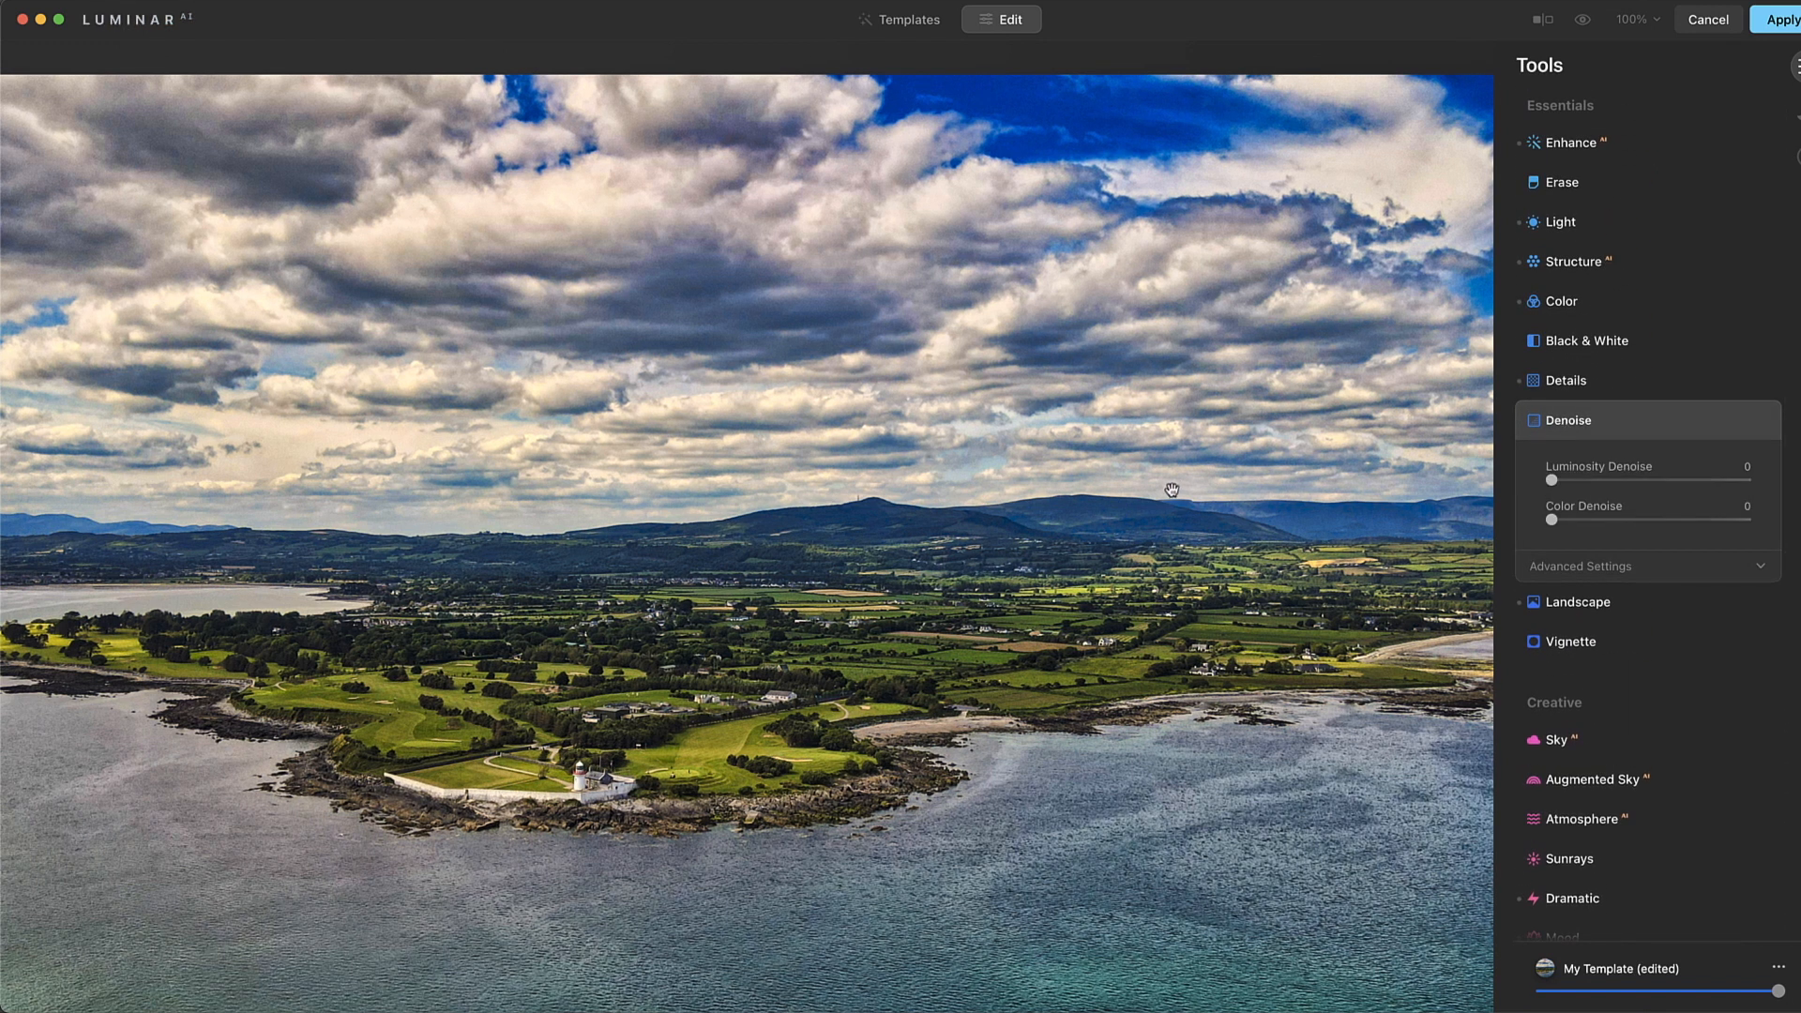
drag(1548, 483, 1601, 516)
scroll(1075, 609, down, 4)
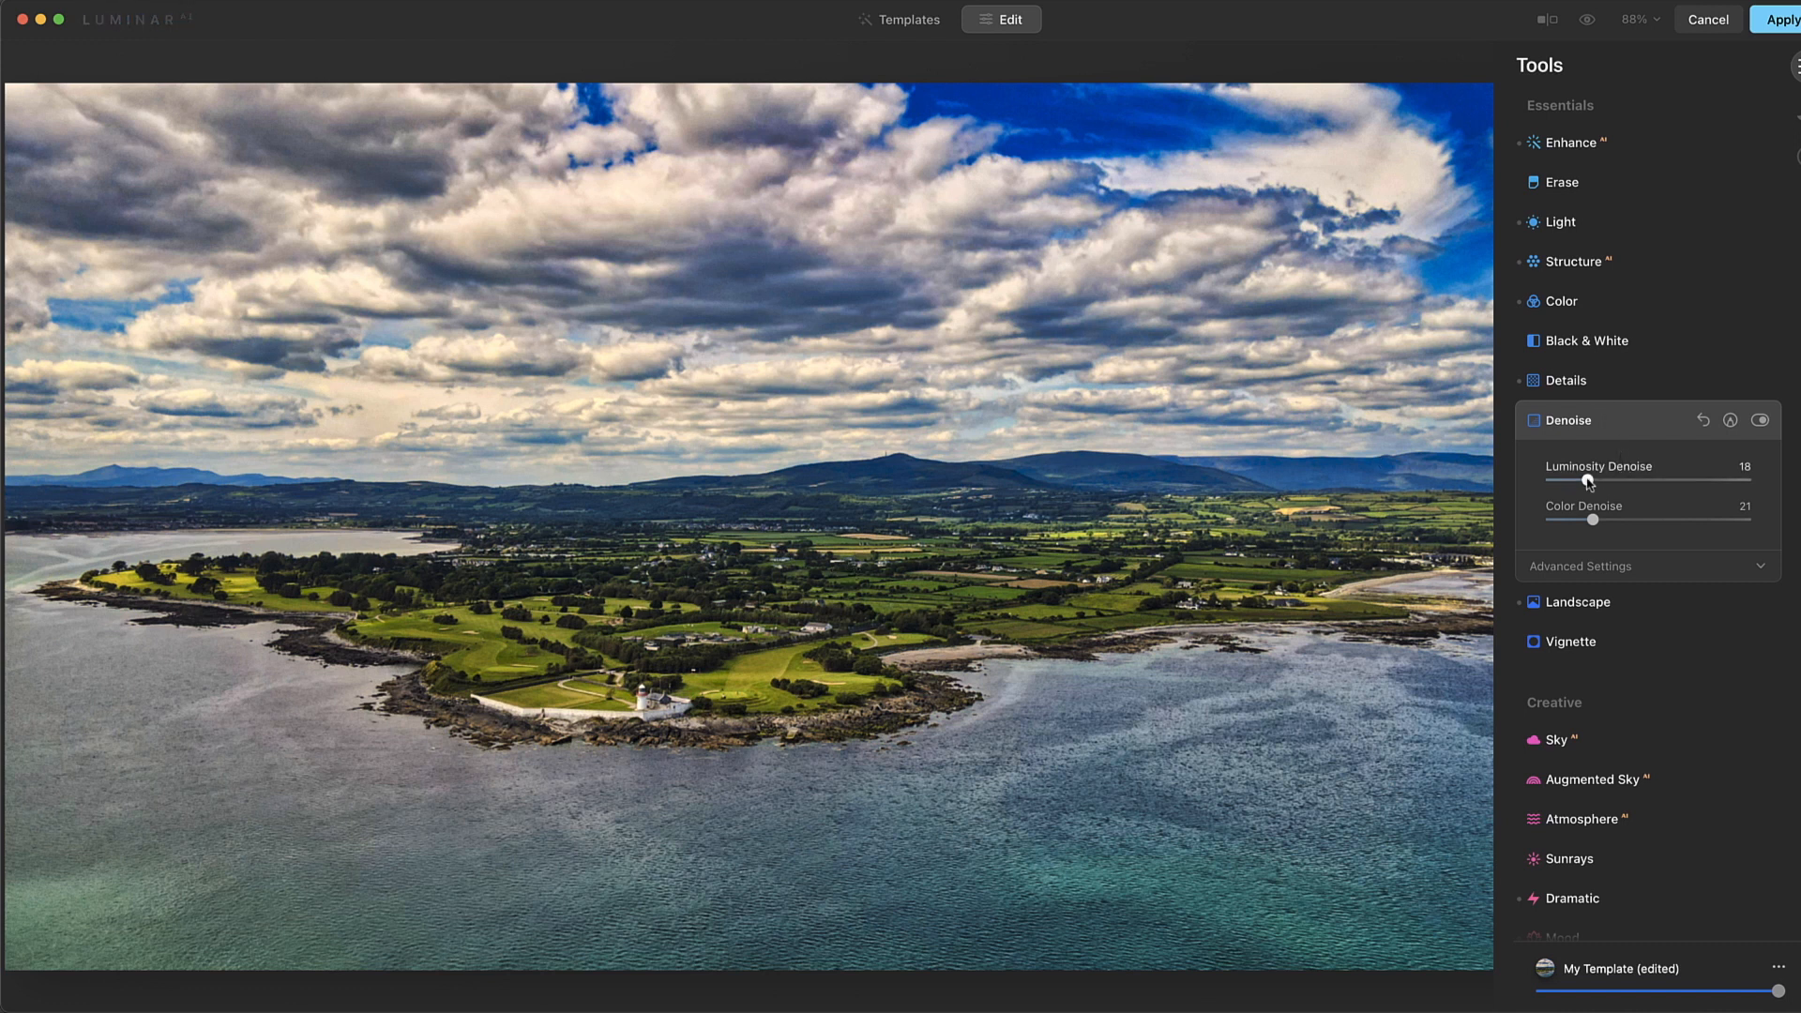
drag(1593, 520, 1608, 523)
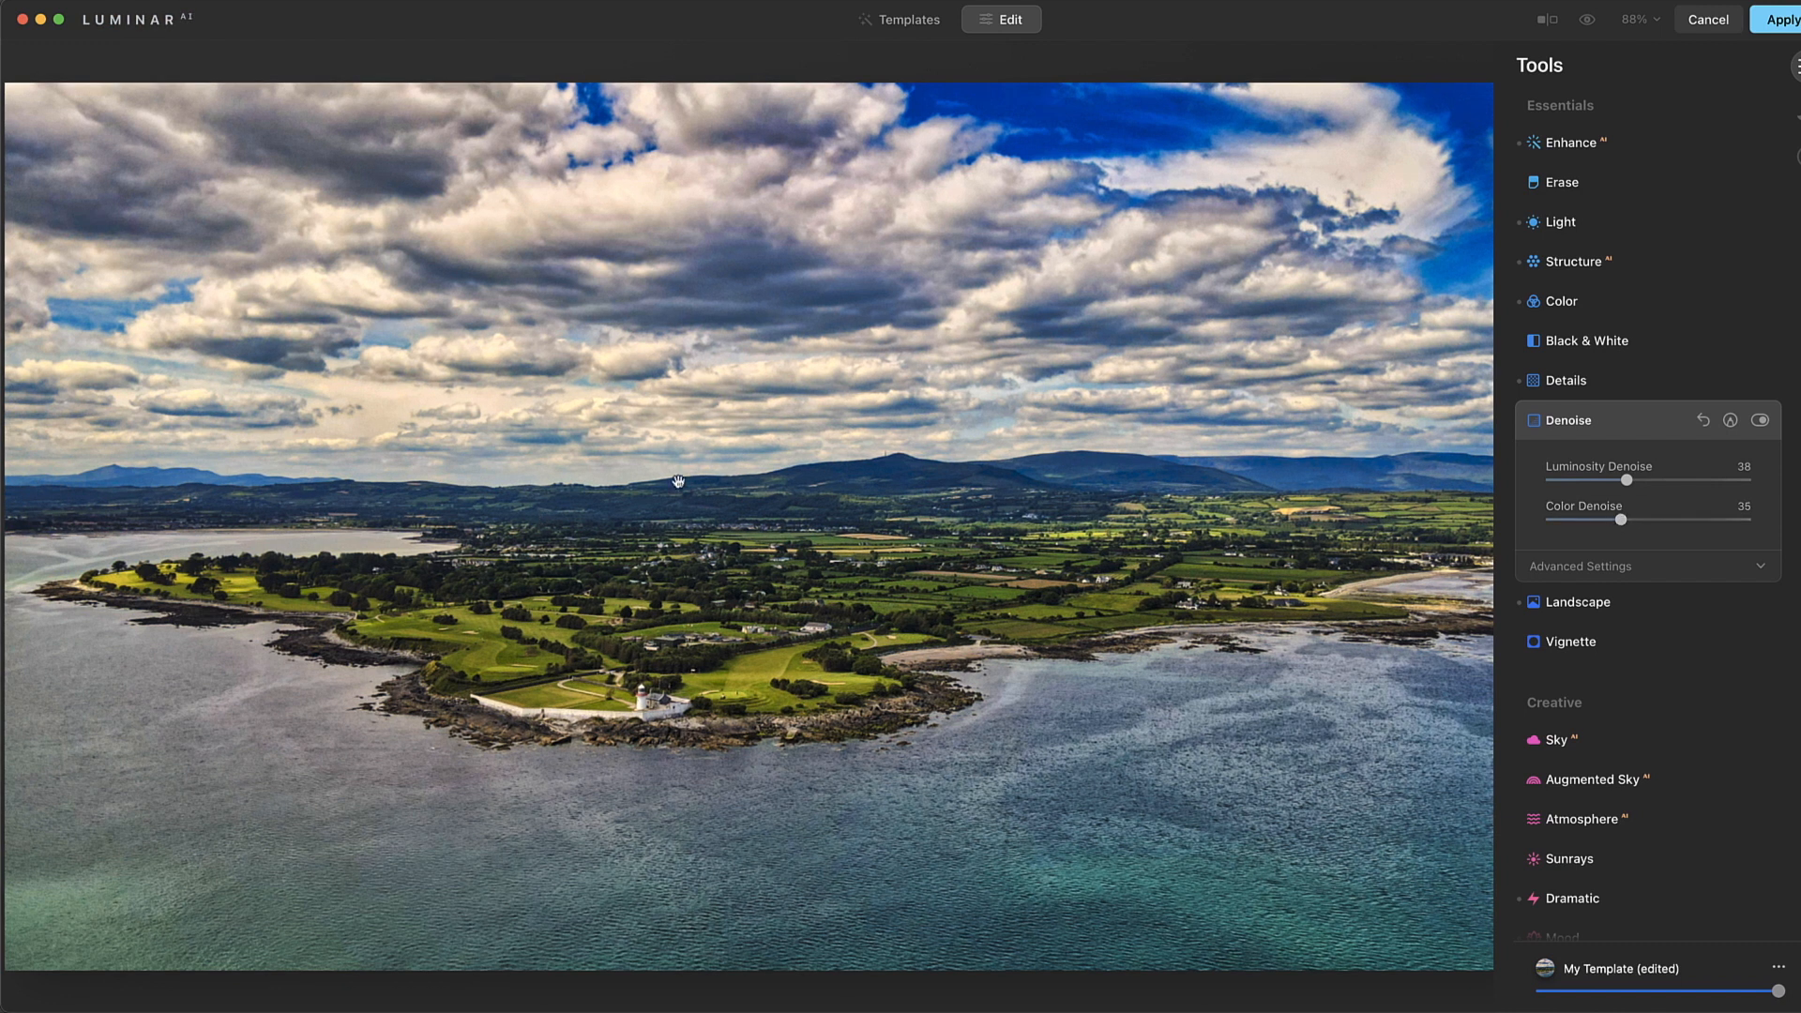
click(1760, 422)
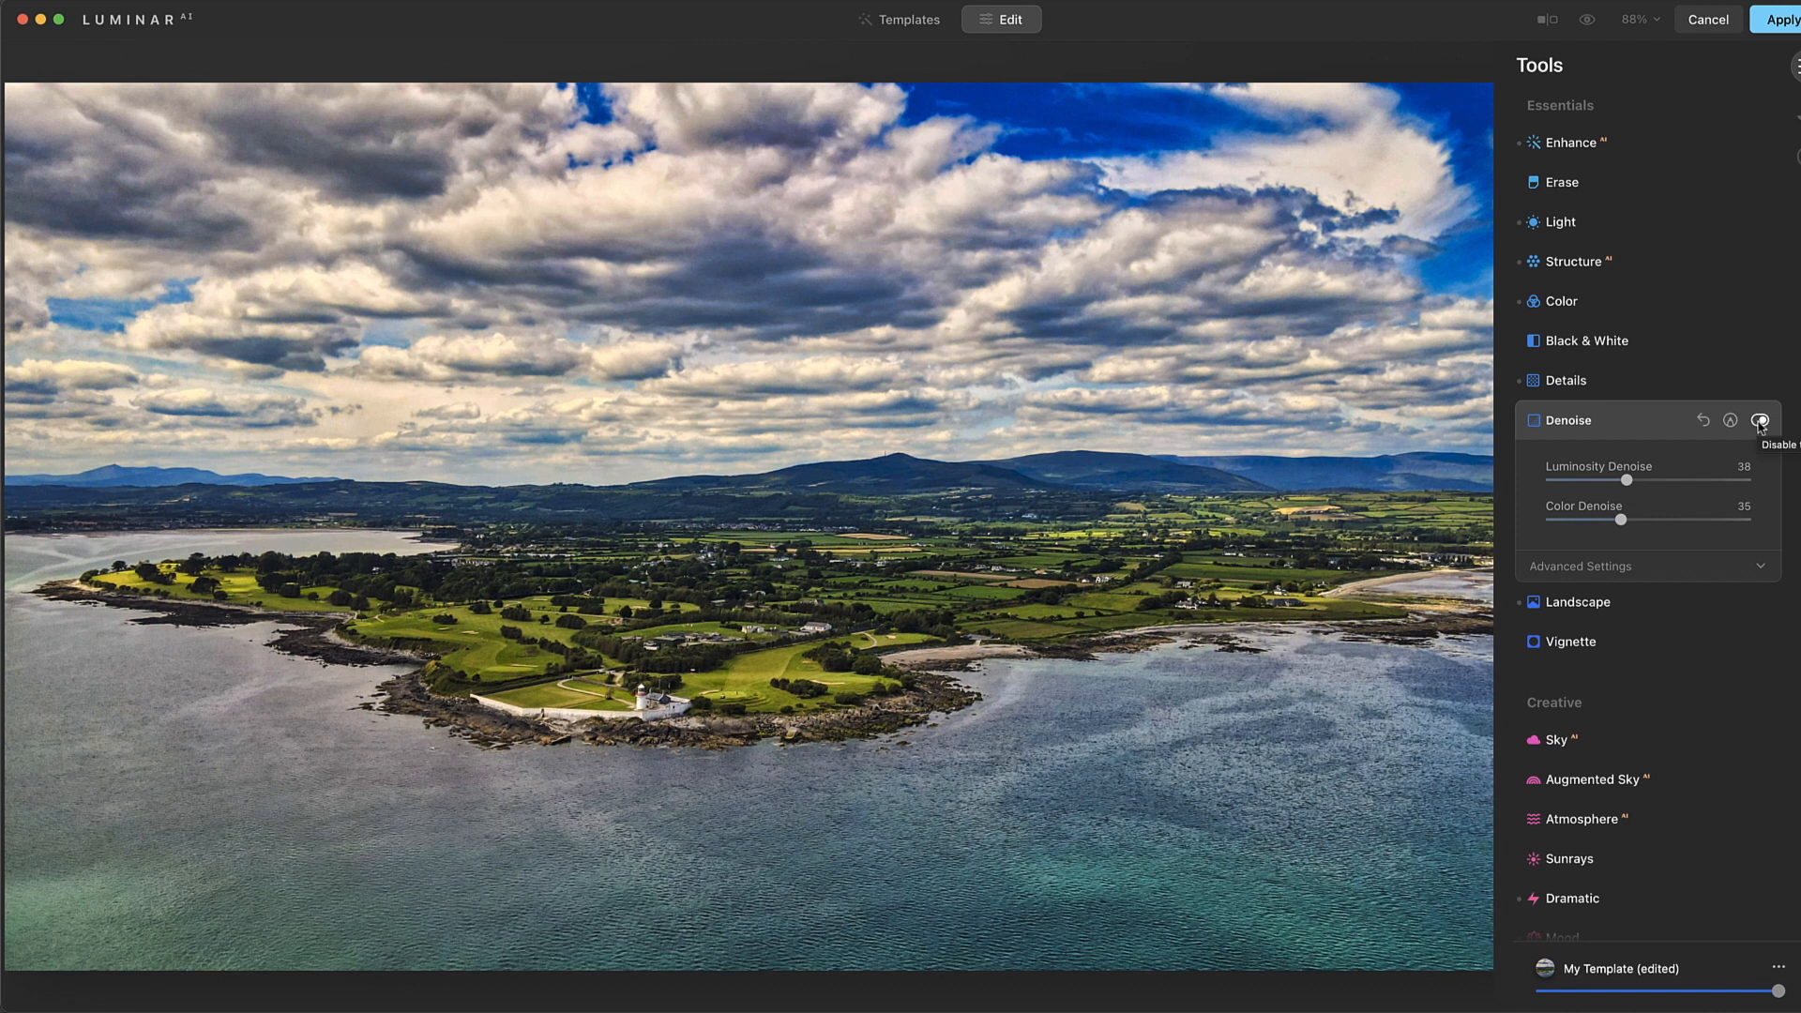
click(1759, 422)
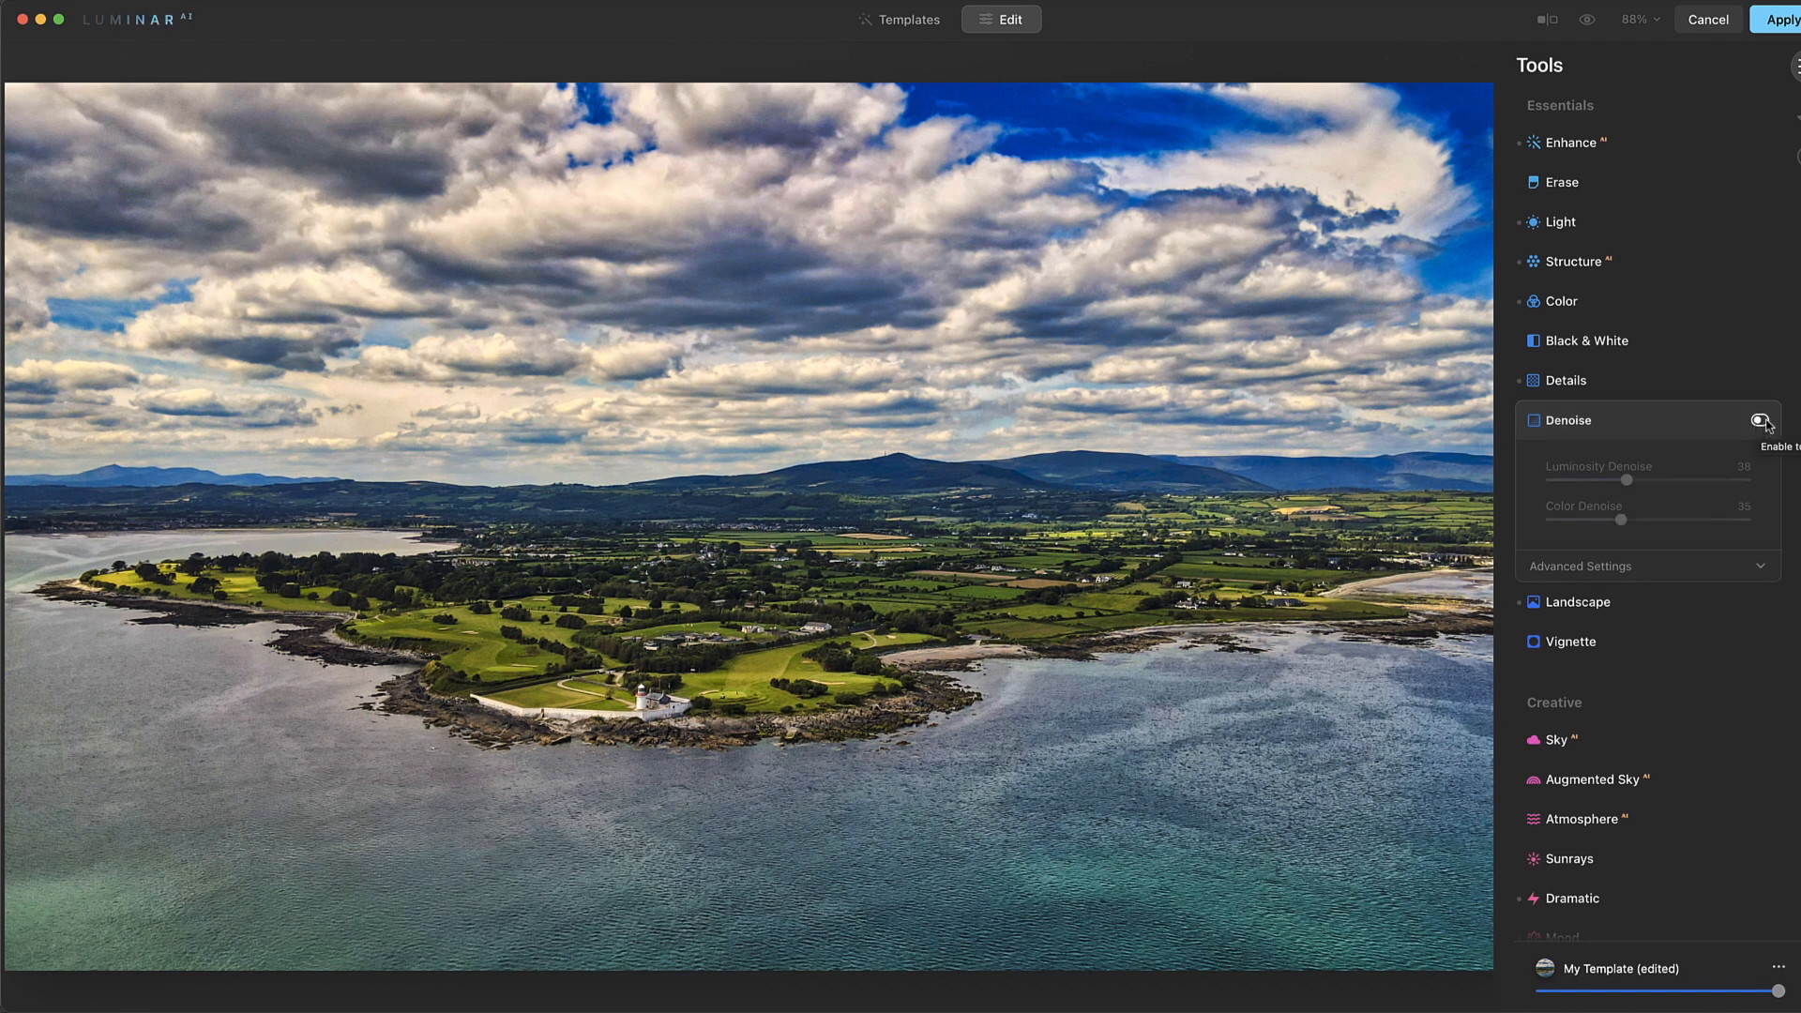
click(1761, 422)
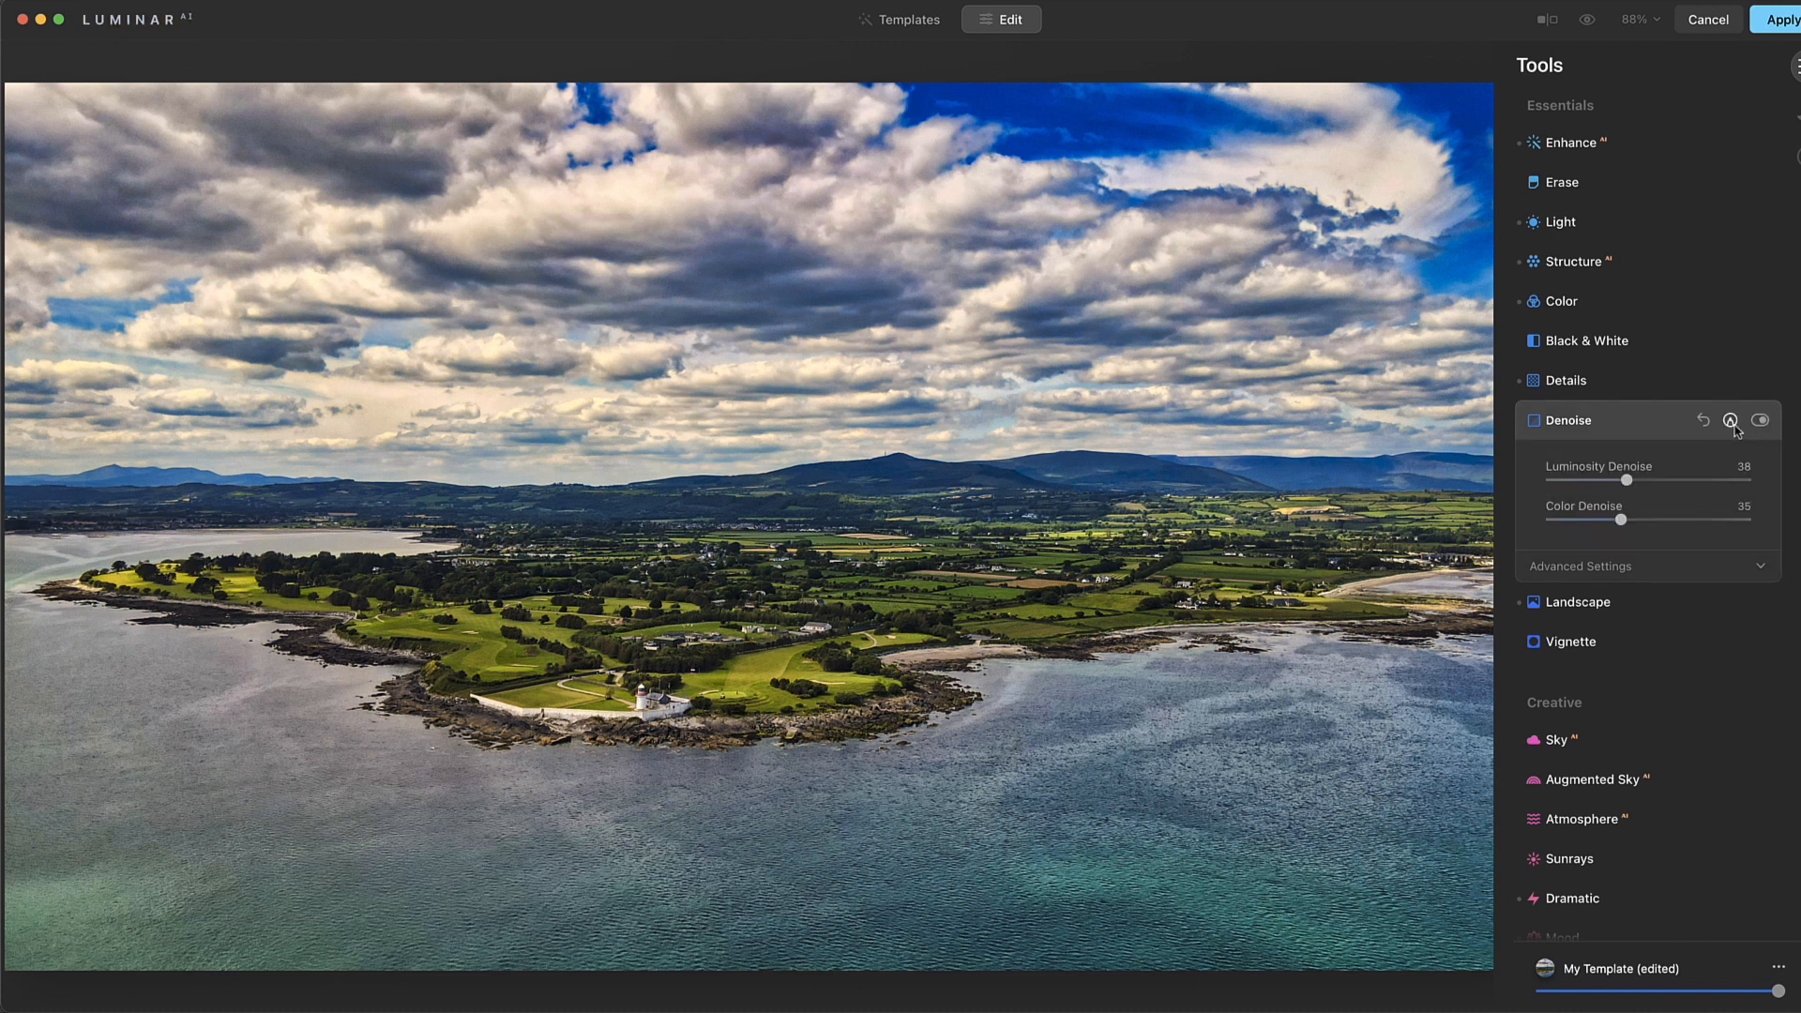
Erase the Denoise effect from the land and coastline with a paint mask at Radius 100, Softness 100 and Opacity 100
click(1732, 423)
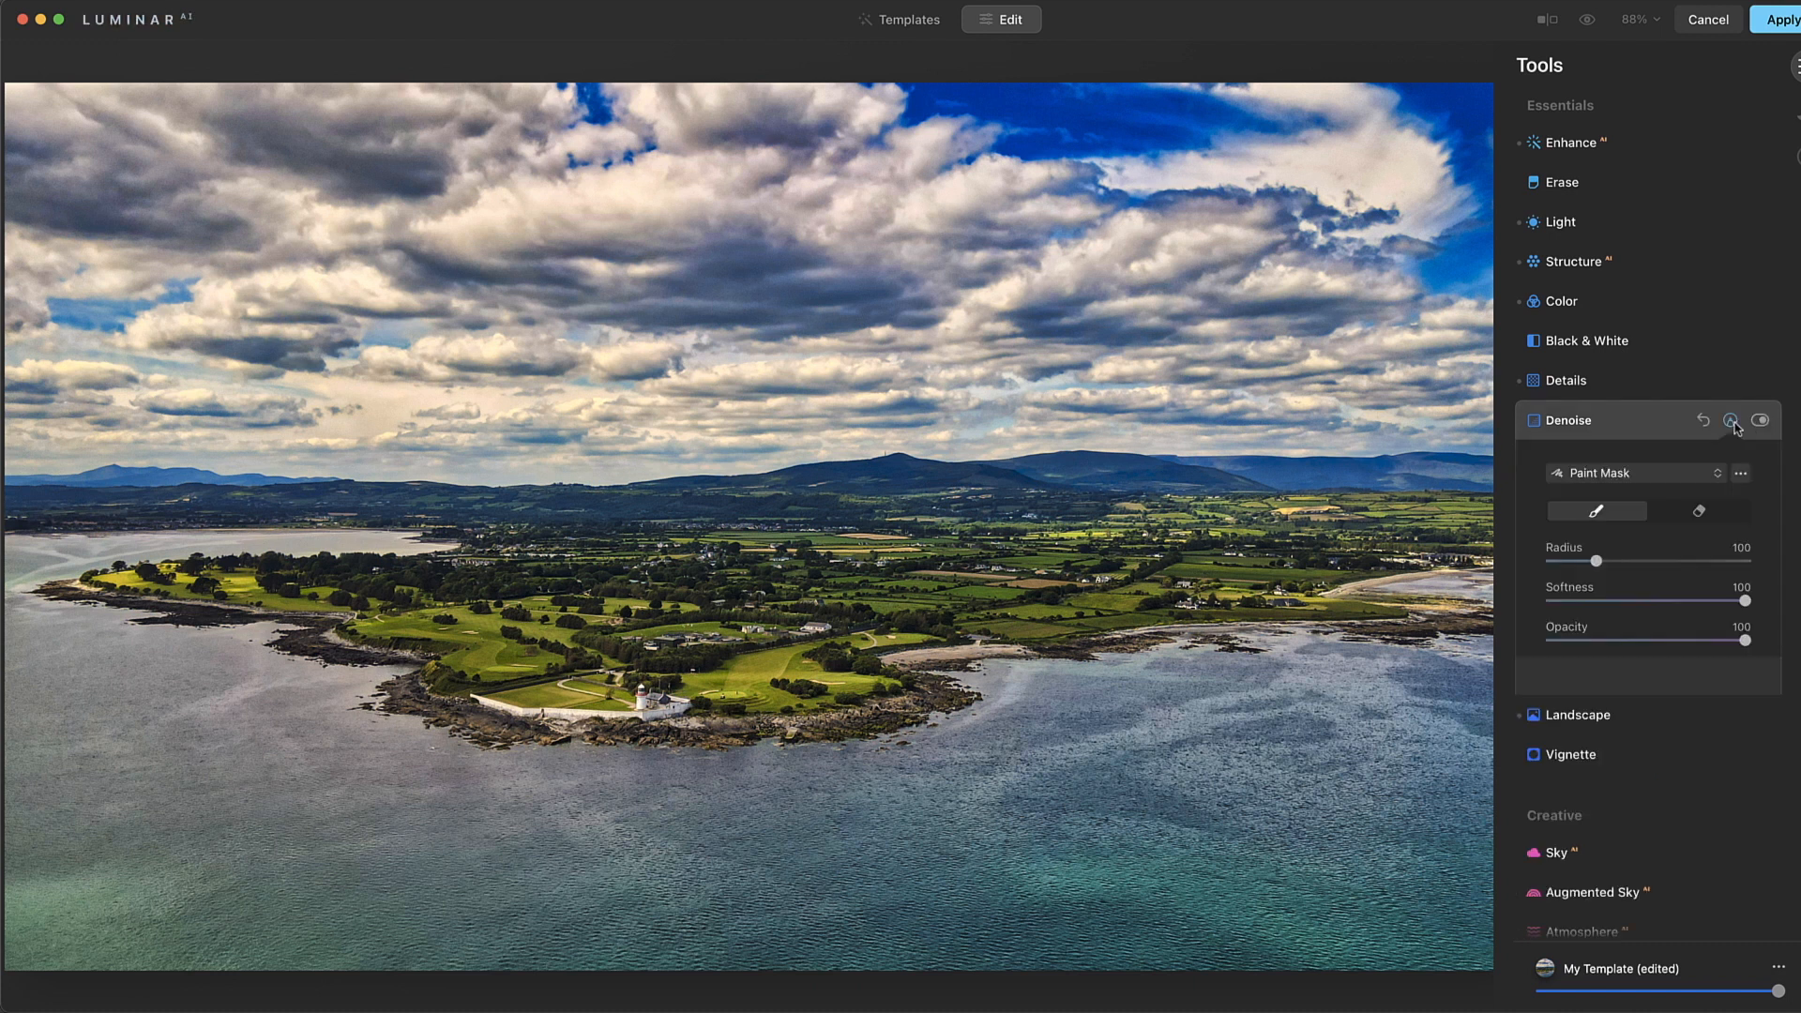
click(1695, 514)
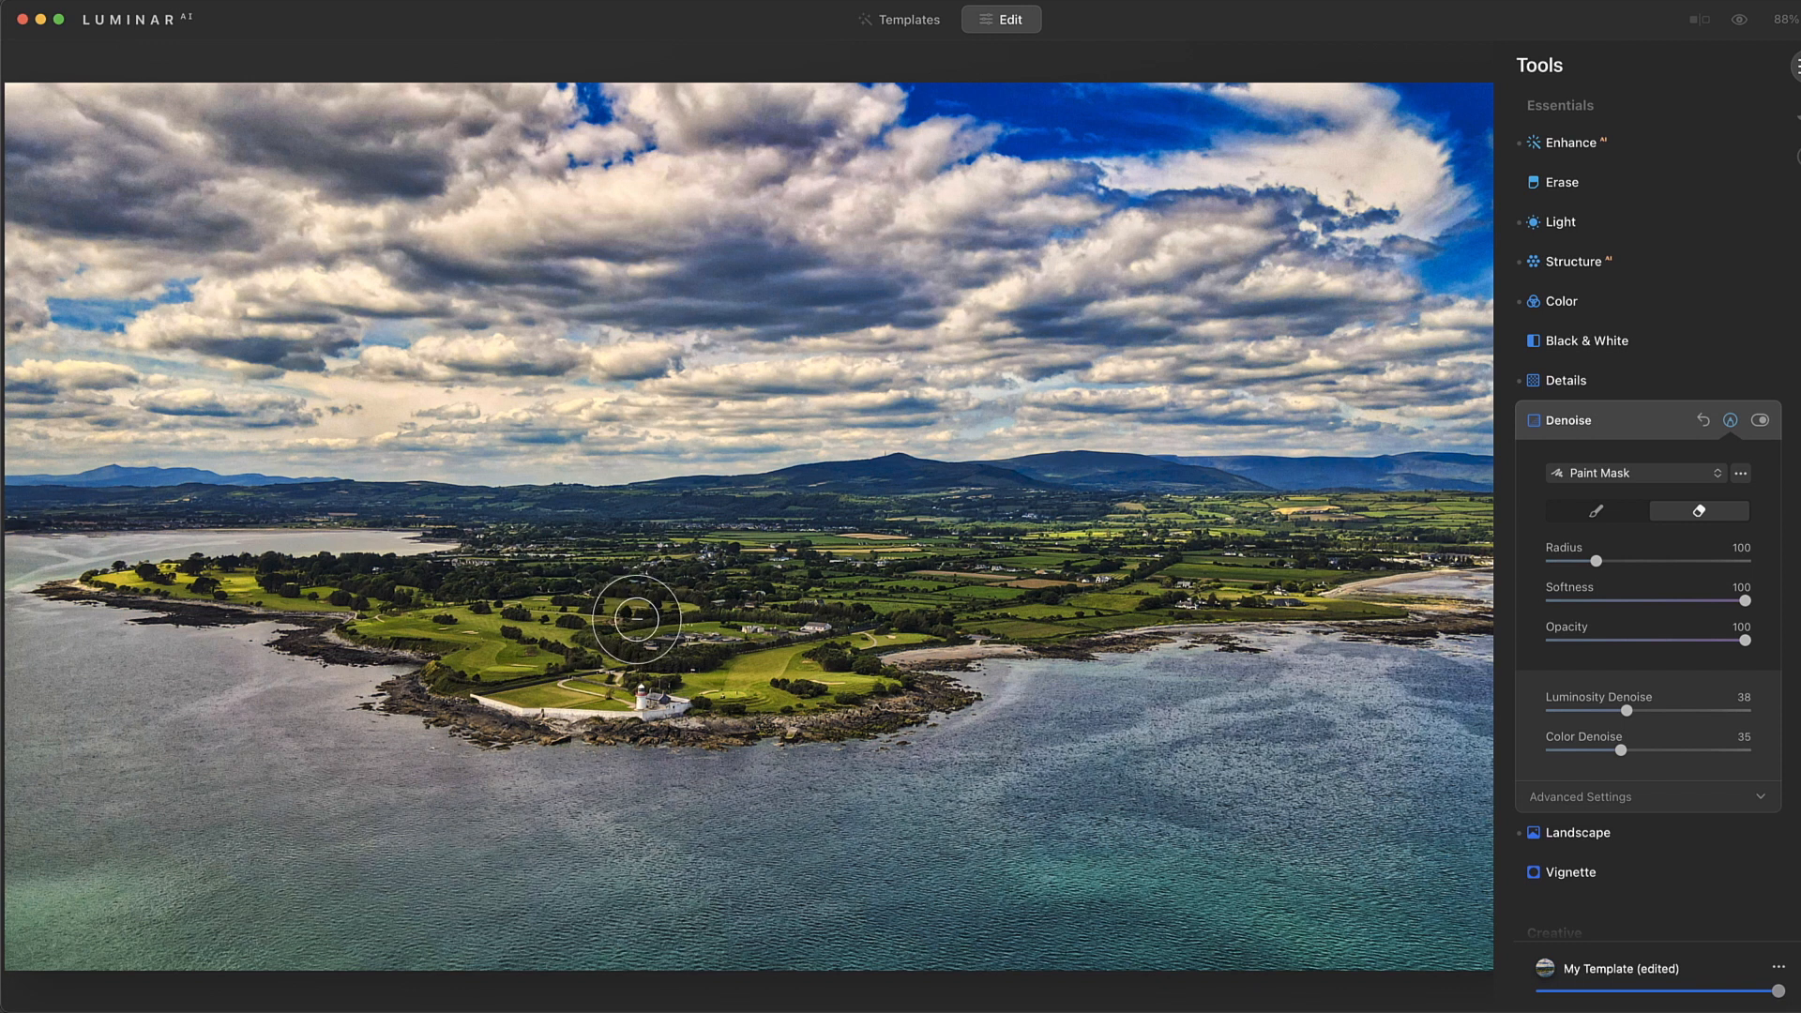
click(634, 625)
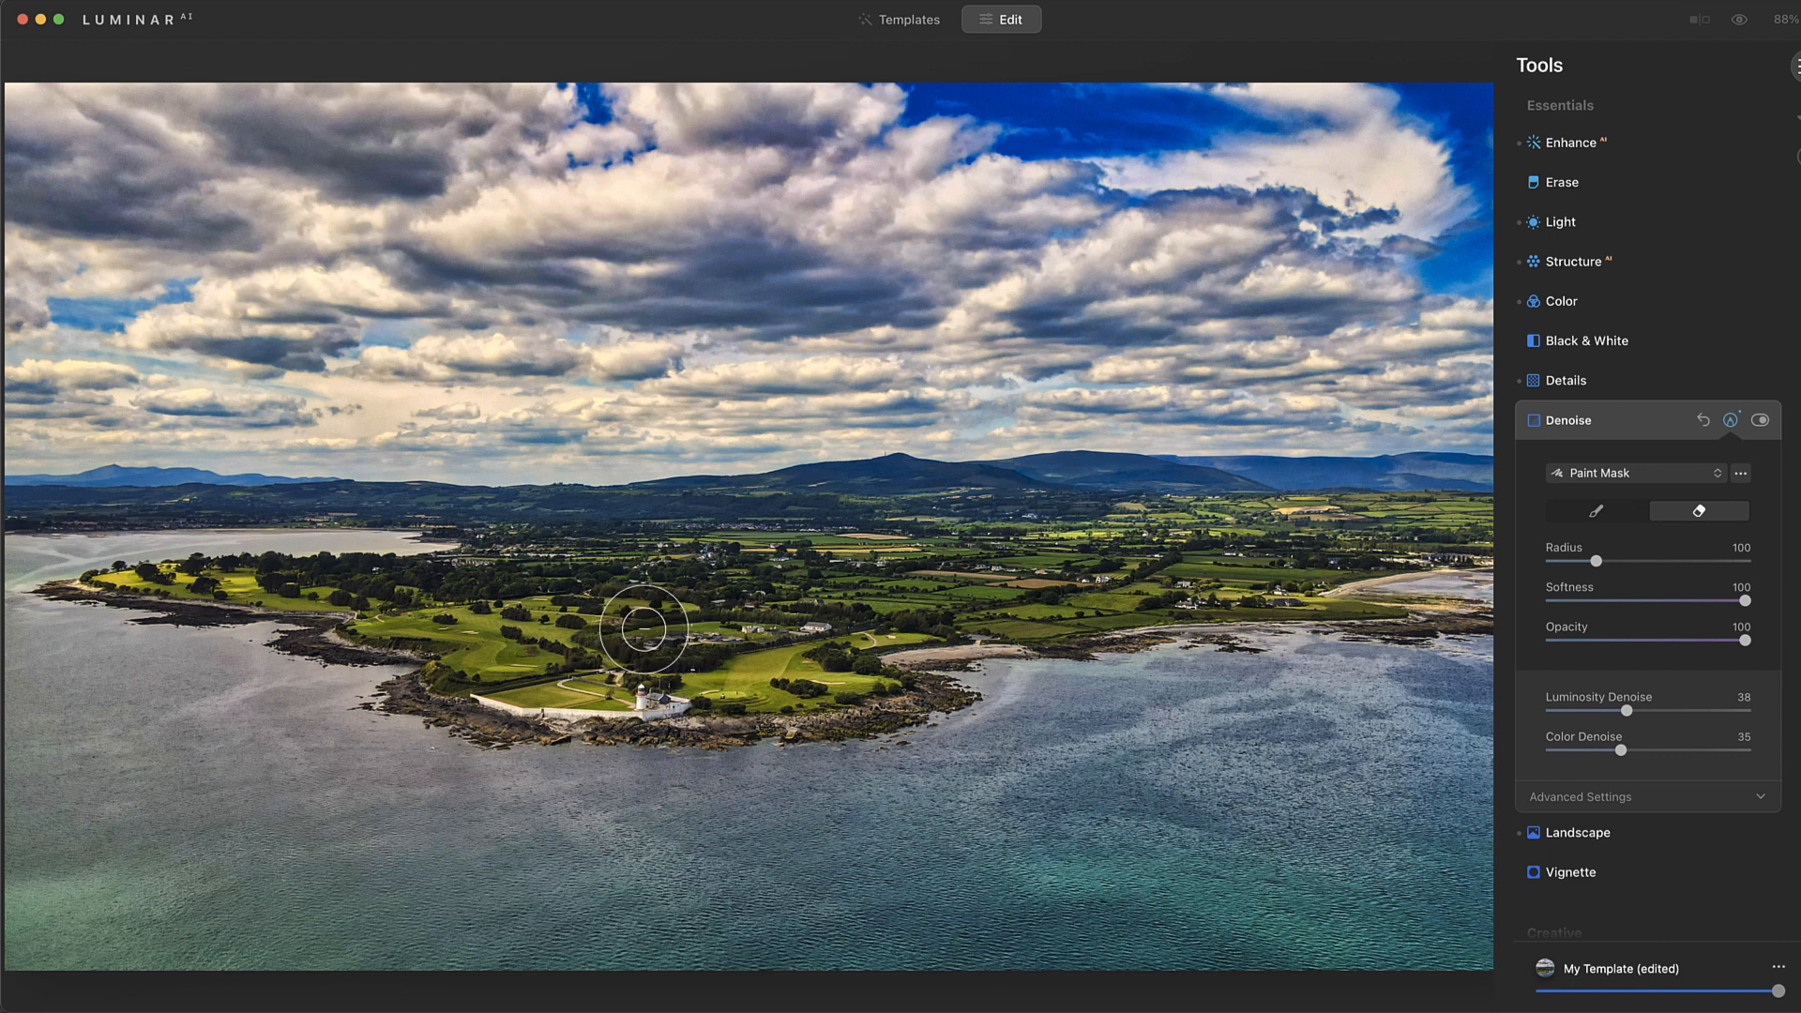
mouse_move(711, 613)
mouse_down()
mouse_move(1256, 581)
mouse_move(472, 597)
mouse_move(1170, 591)
mouse_up()
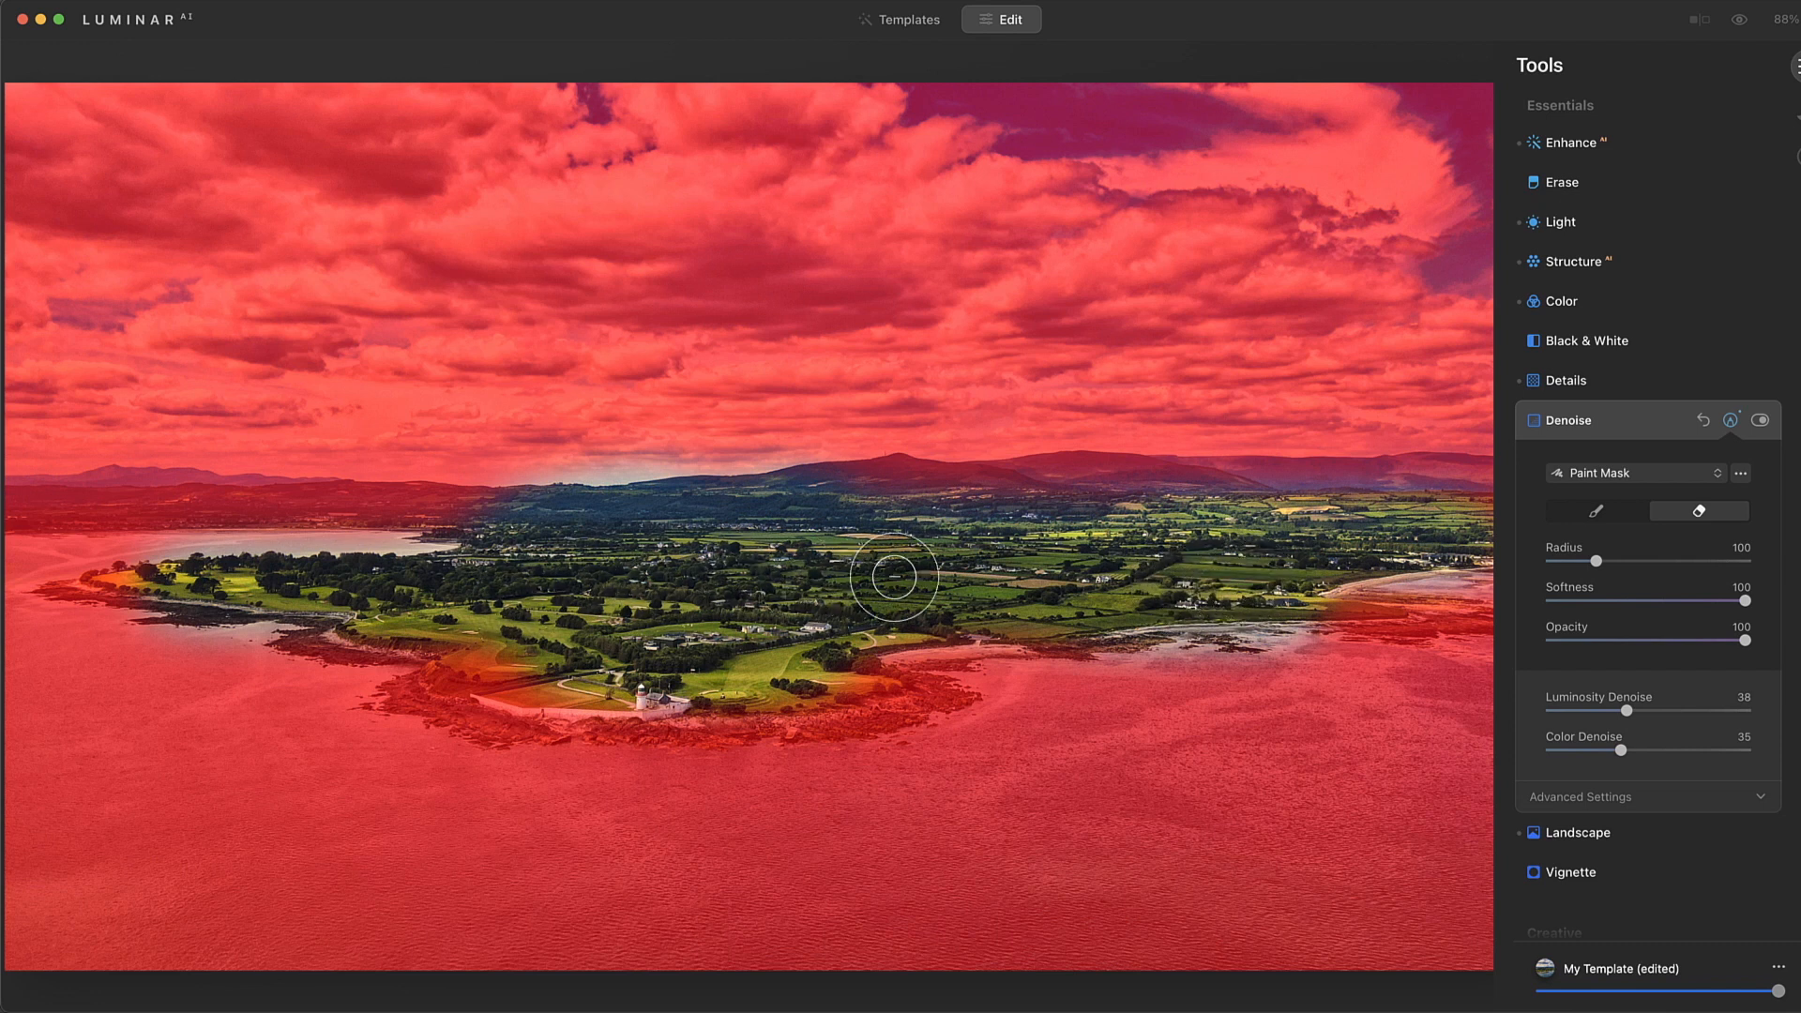
mouse_move(463, 562)
mouse_down()
mouse_move(252, 536)
mouse_move(42, 560)
mouse_up()
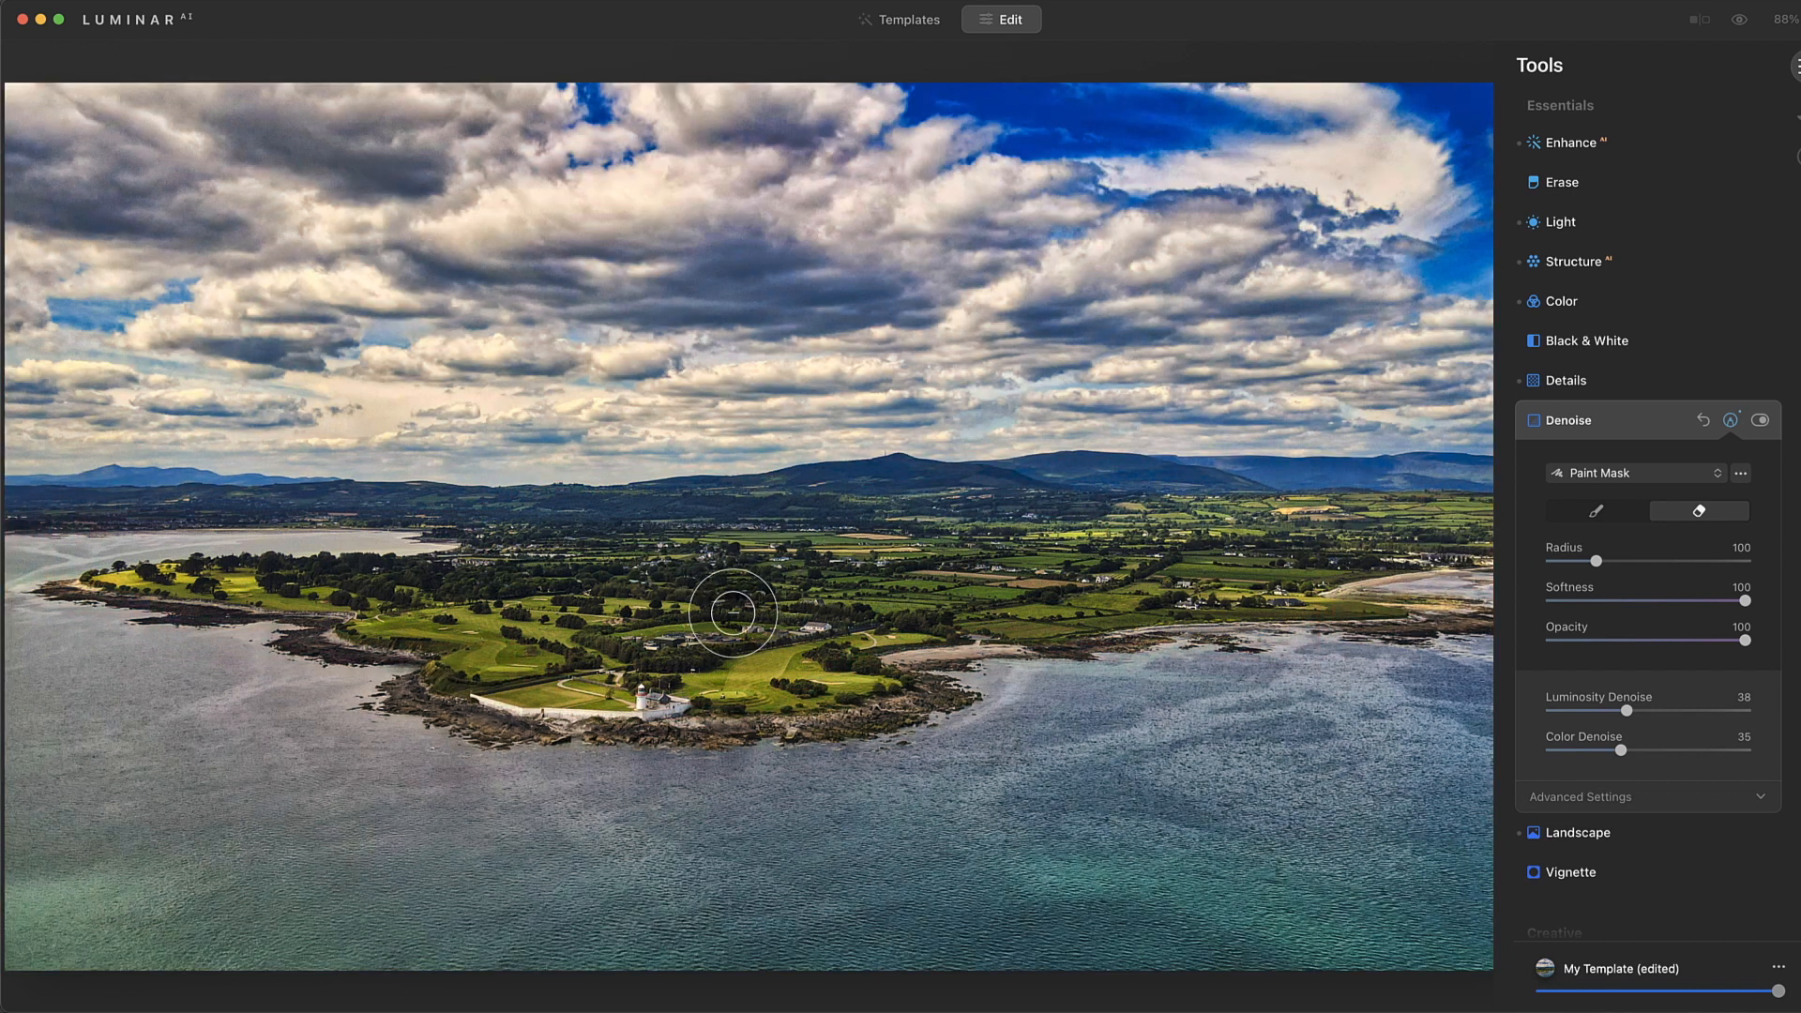
Paint the Denoise mask back over the sky above the distant hills and over the water, and close the Denoise settings
click(1609, 514)
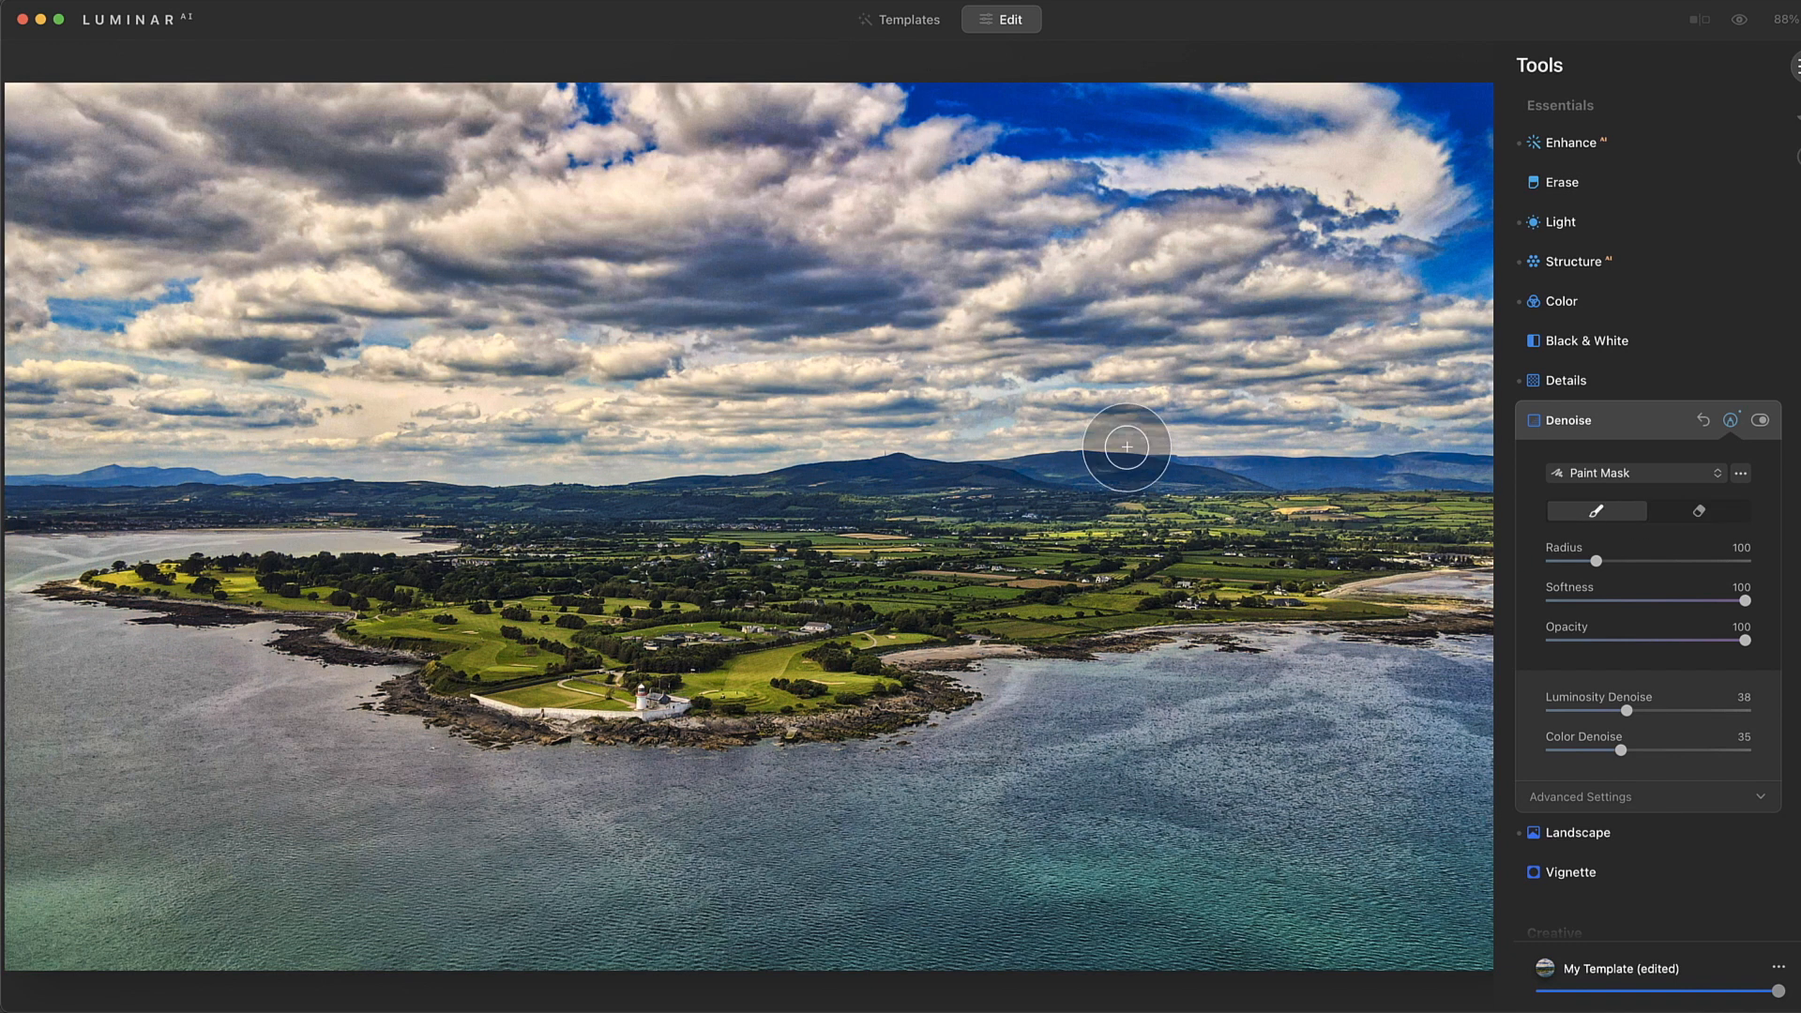
mouse_move(1337, 449)
mouse_down()
mouse_move(1420, 447)
mouse_move(1196, 401)
mouse_move(792, 422)
mouse_move(1222, 450)
mouse_move(1448, 435)
mouse_move(1407, 431)
mouse_up()
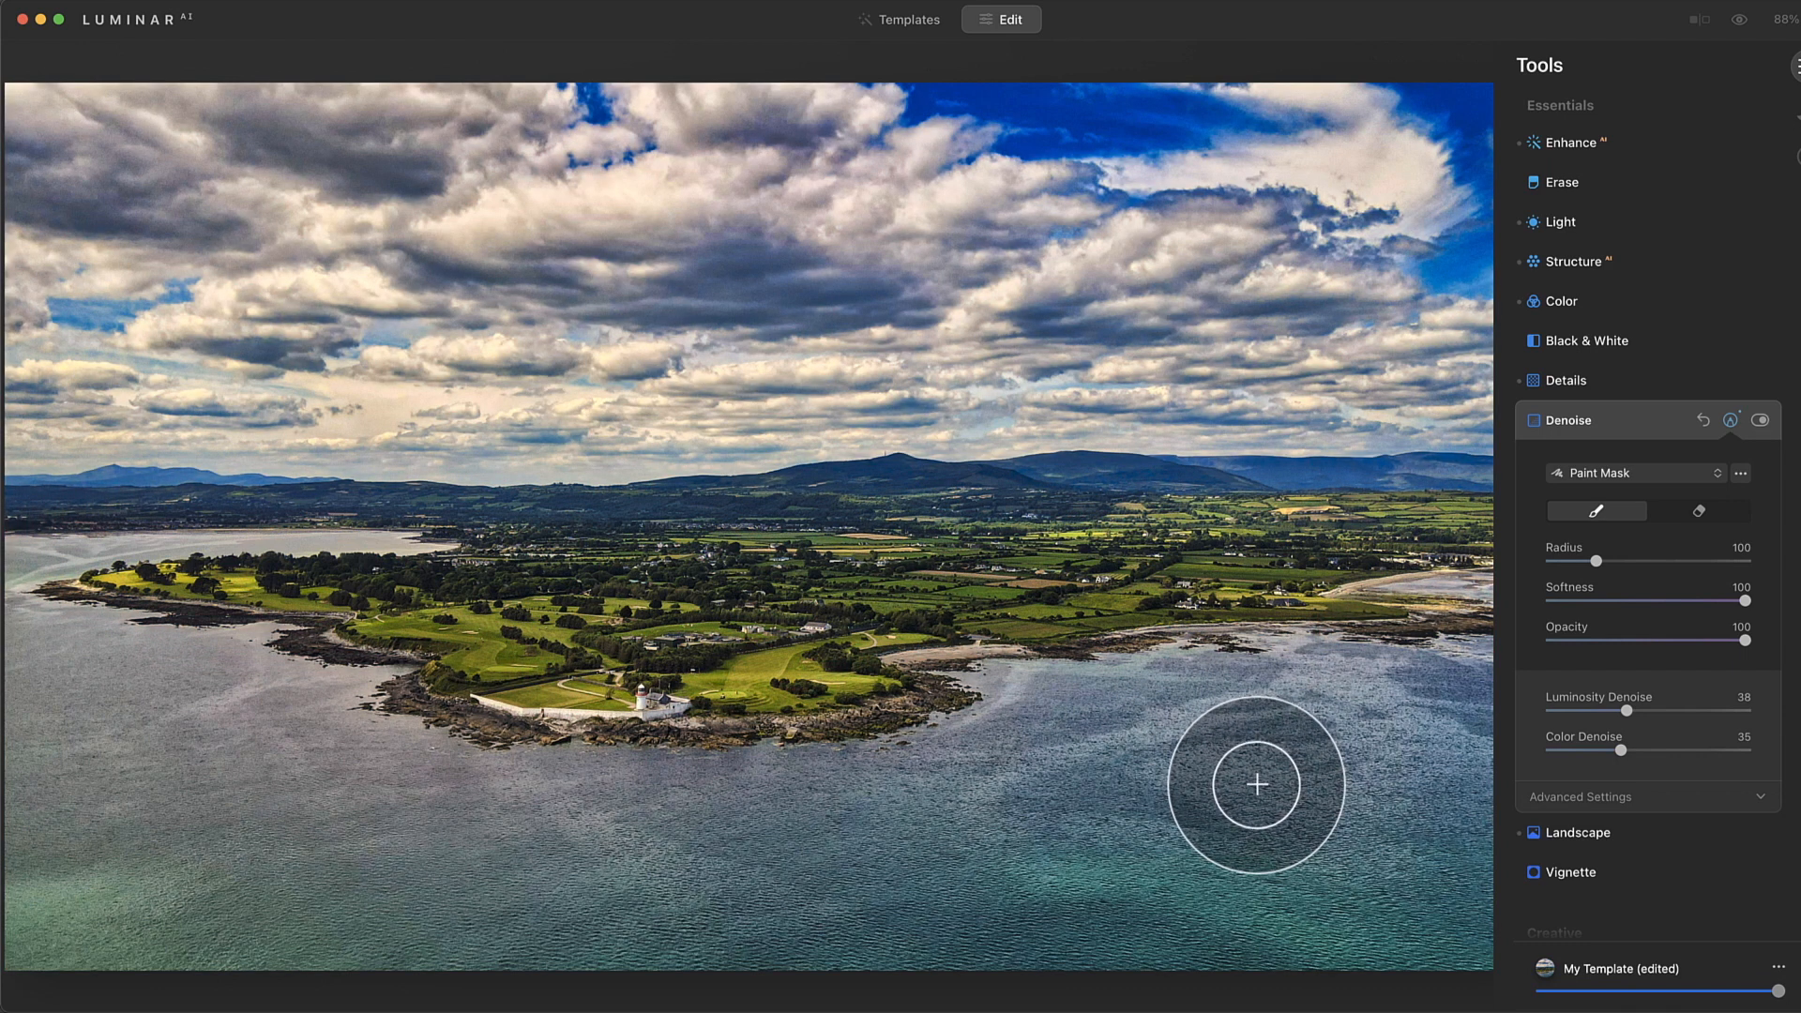
click(1281, 780)
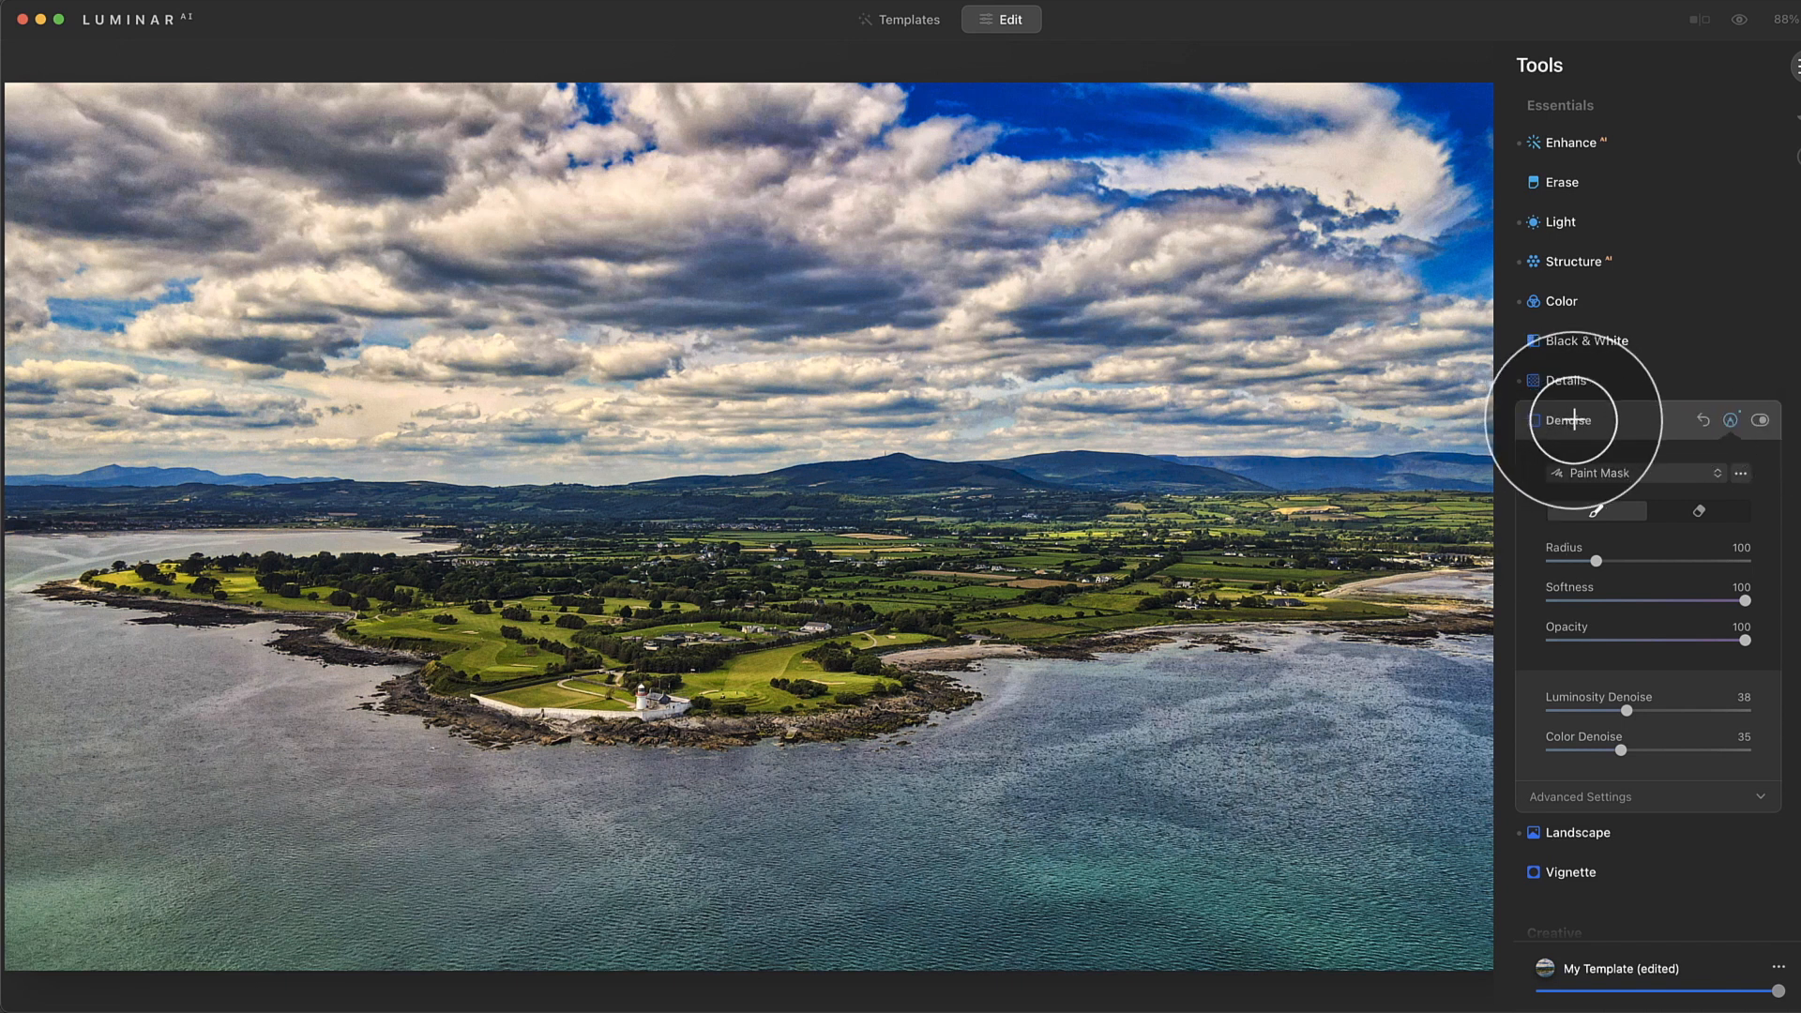
click(1765, 368)
Compare the original and edited photo in a split before/after view, sweeping the divider from the center across the image
scroll(1680, 581, down, 1)
scroll(1682, 586, down, 10)
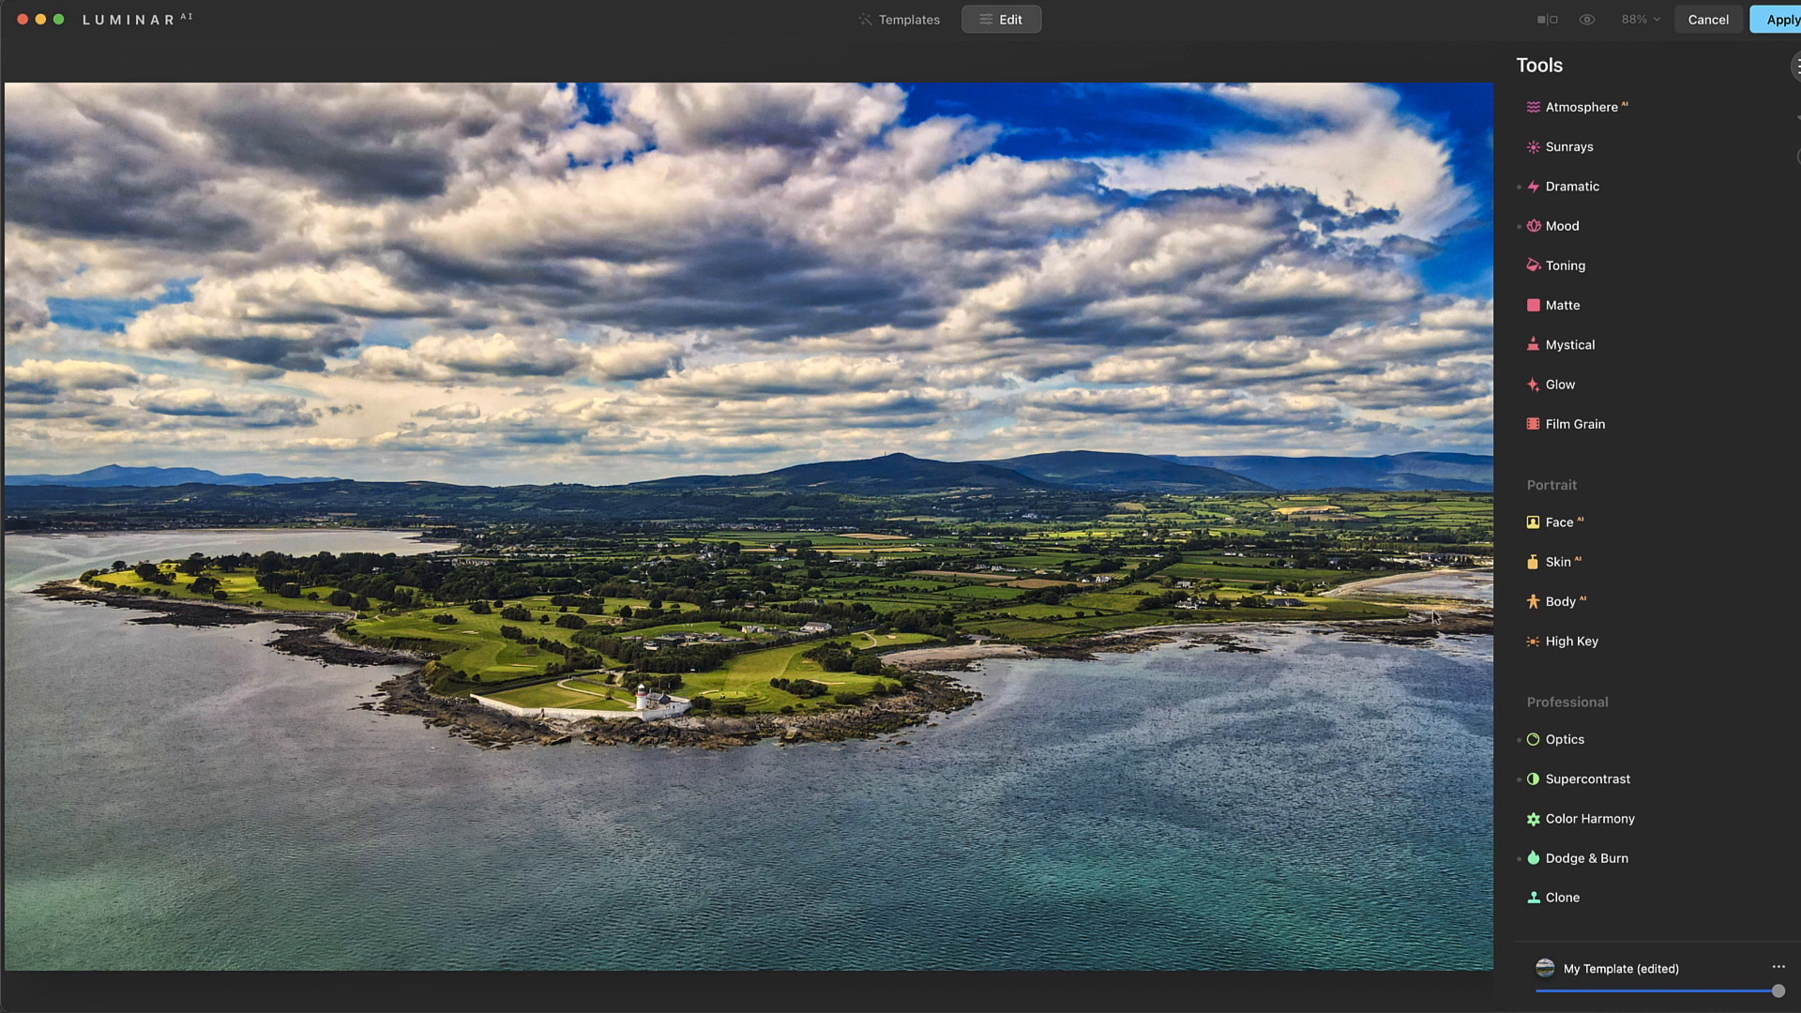
click(1547, 20)
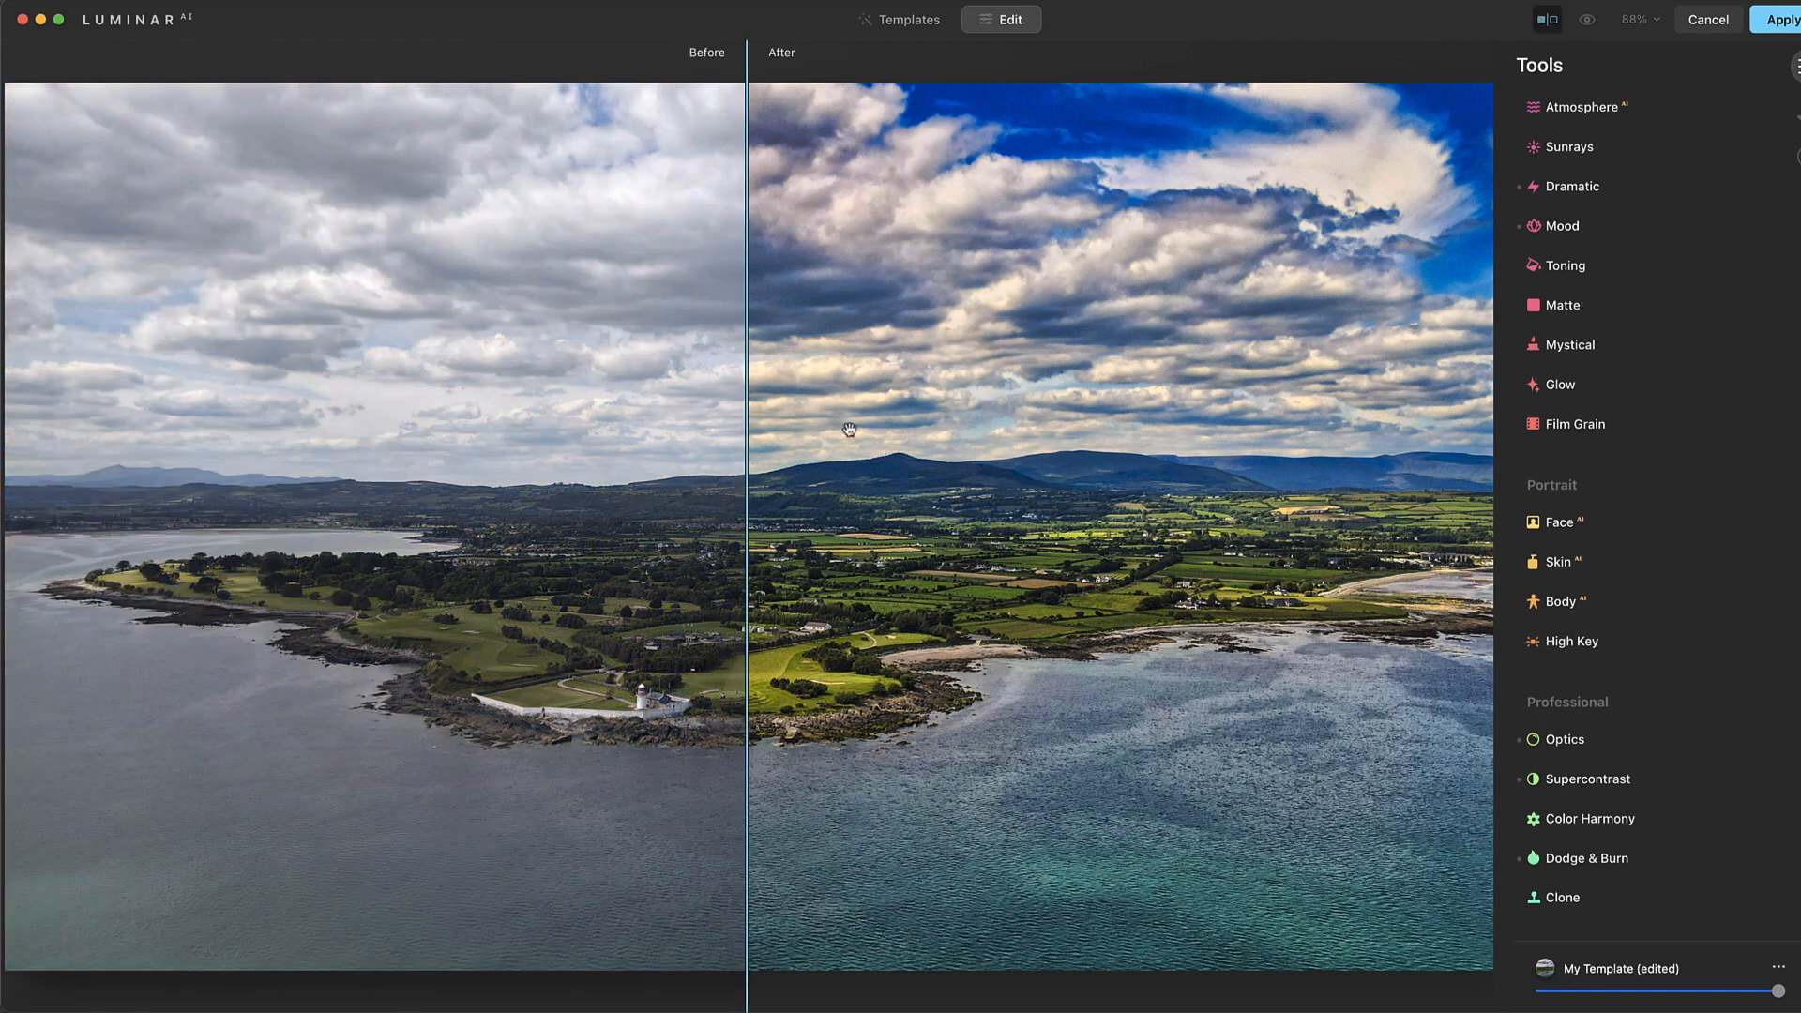
drag(744, 455, 1260, 504)
Save the current adjustments as a template and rename it IrelandLighthouse in My Templates
click(1779, 972)
click(1736, 938)
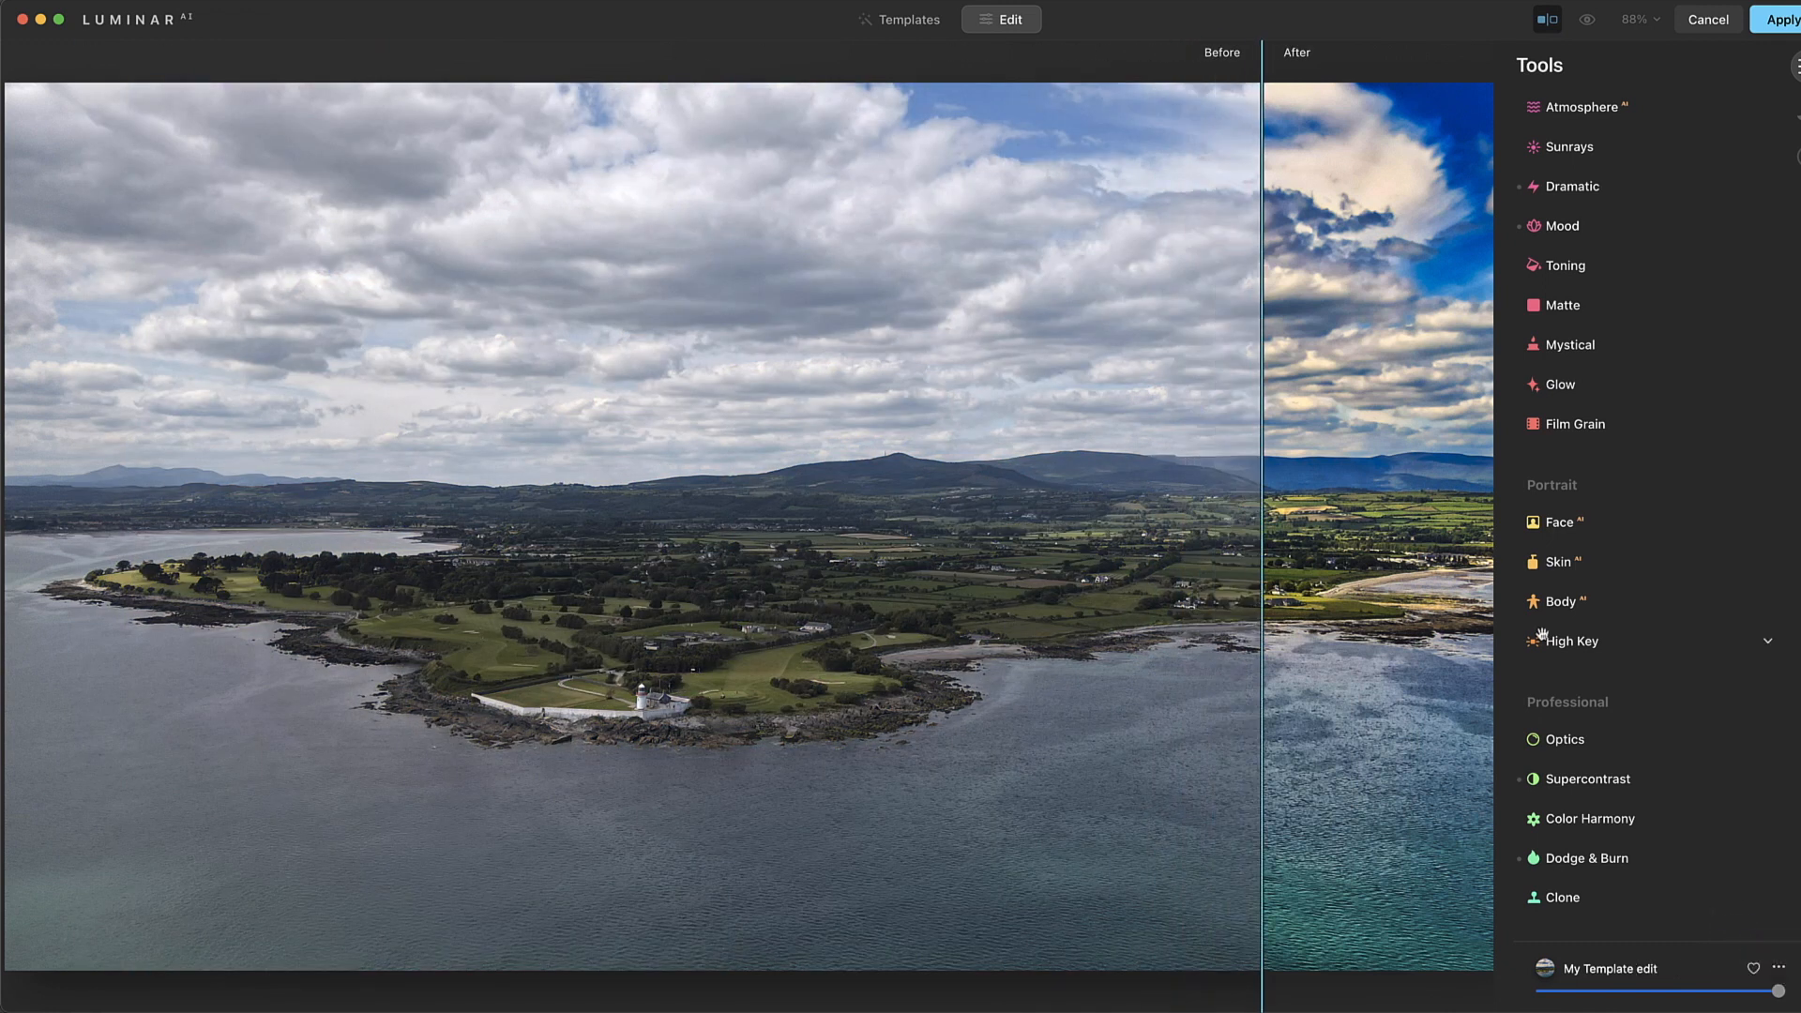
click(918, 22)
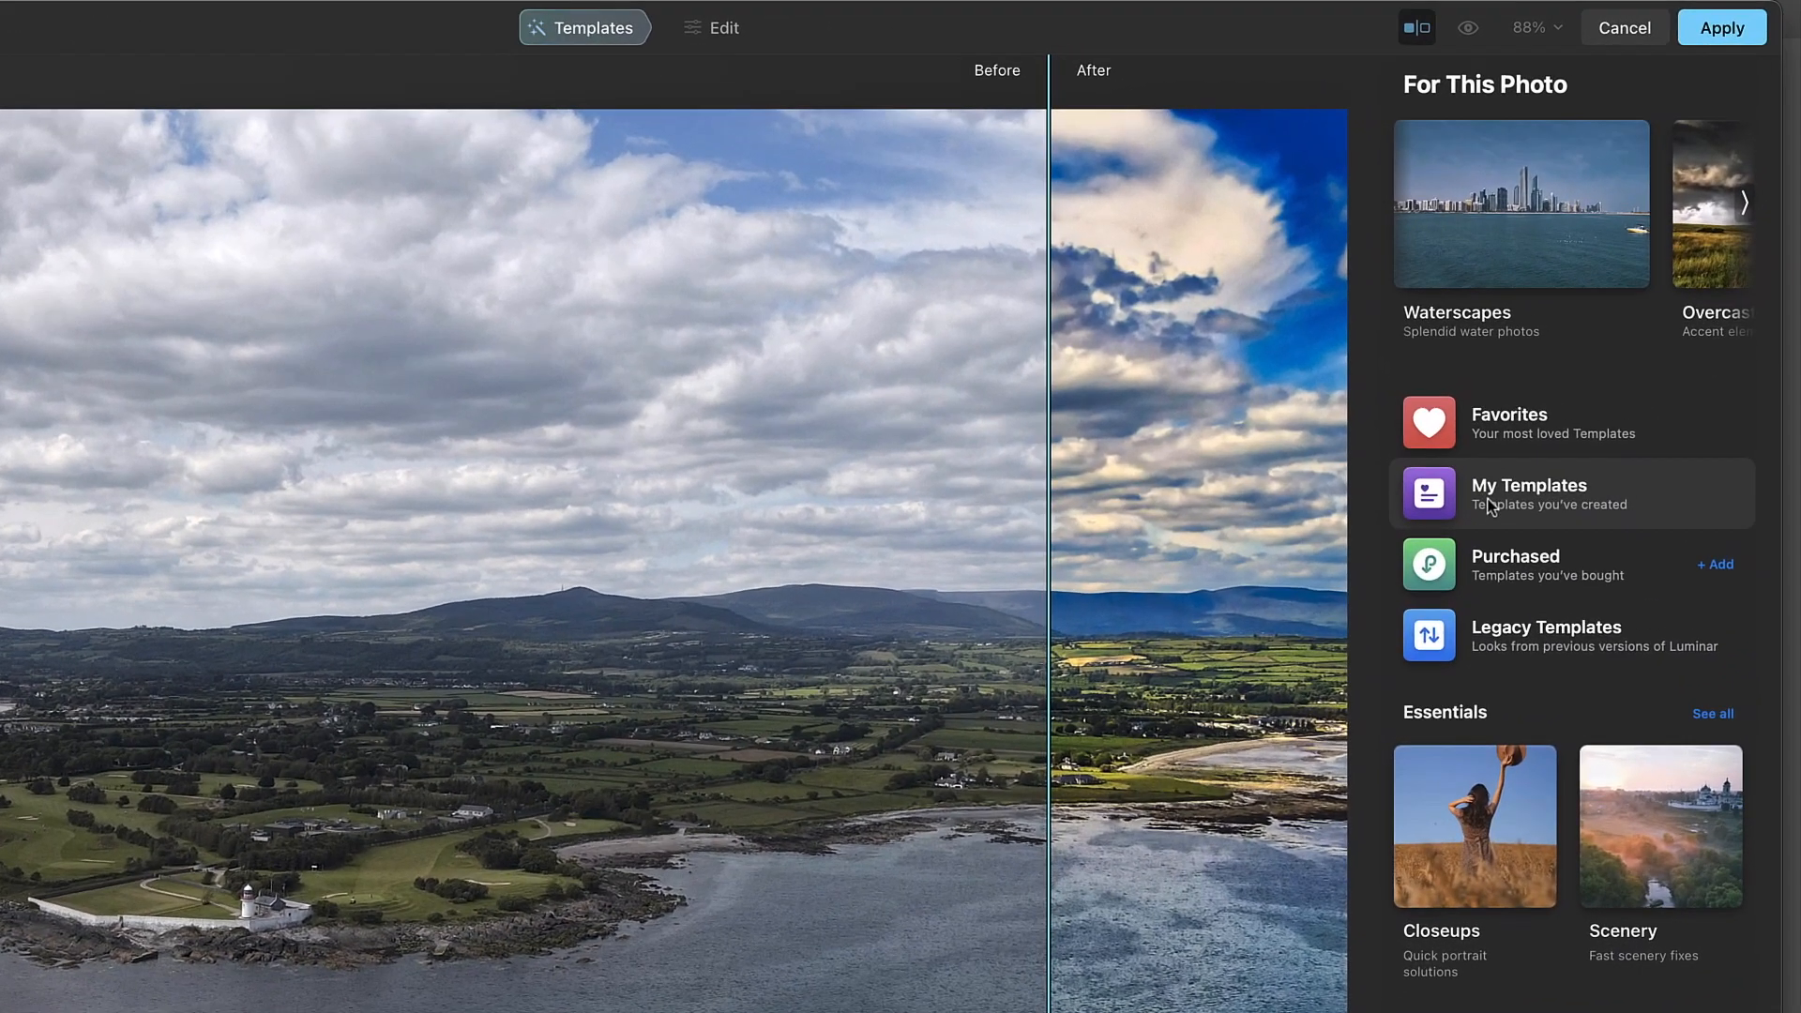
click(1602, 376)
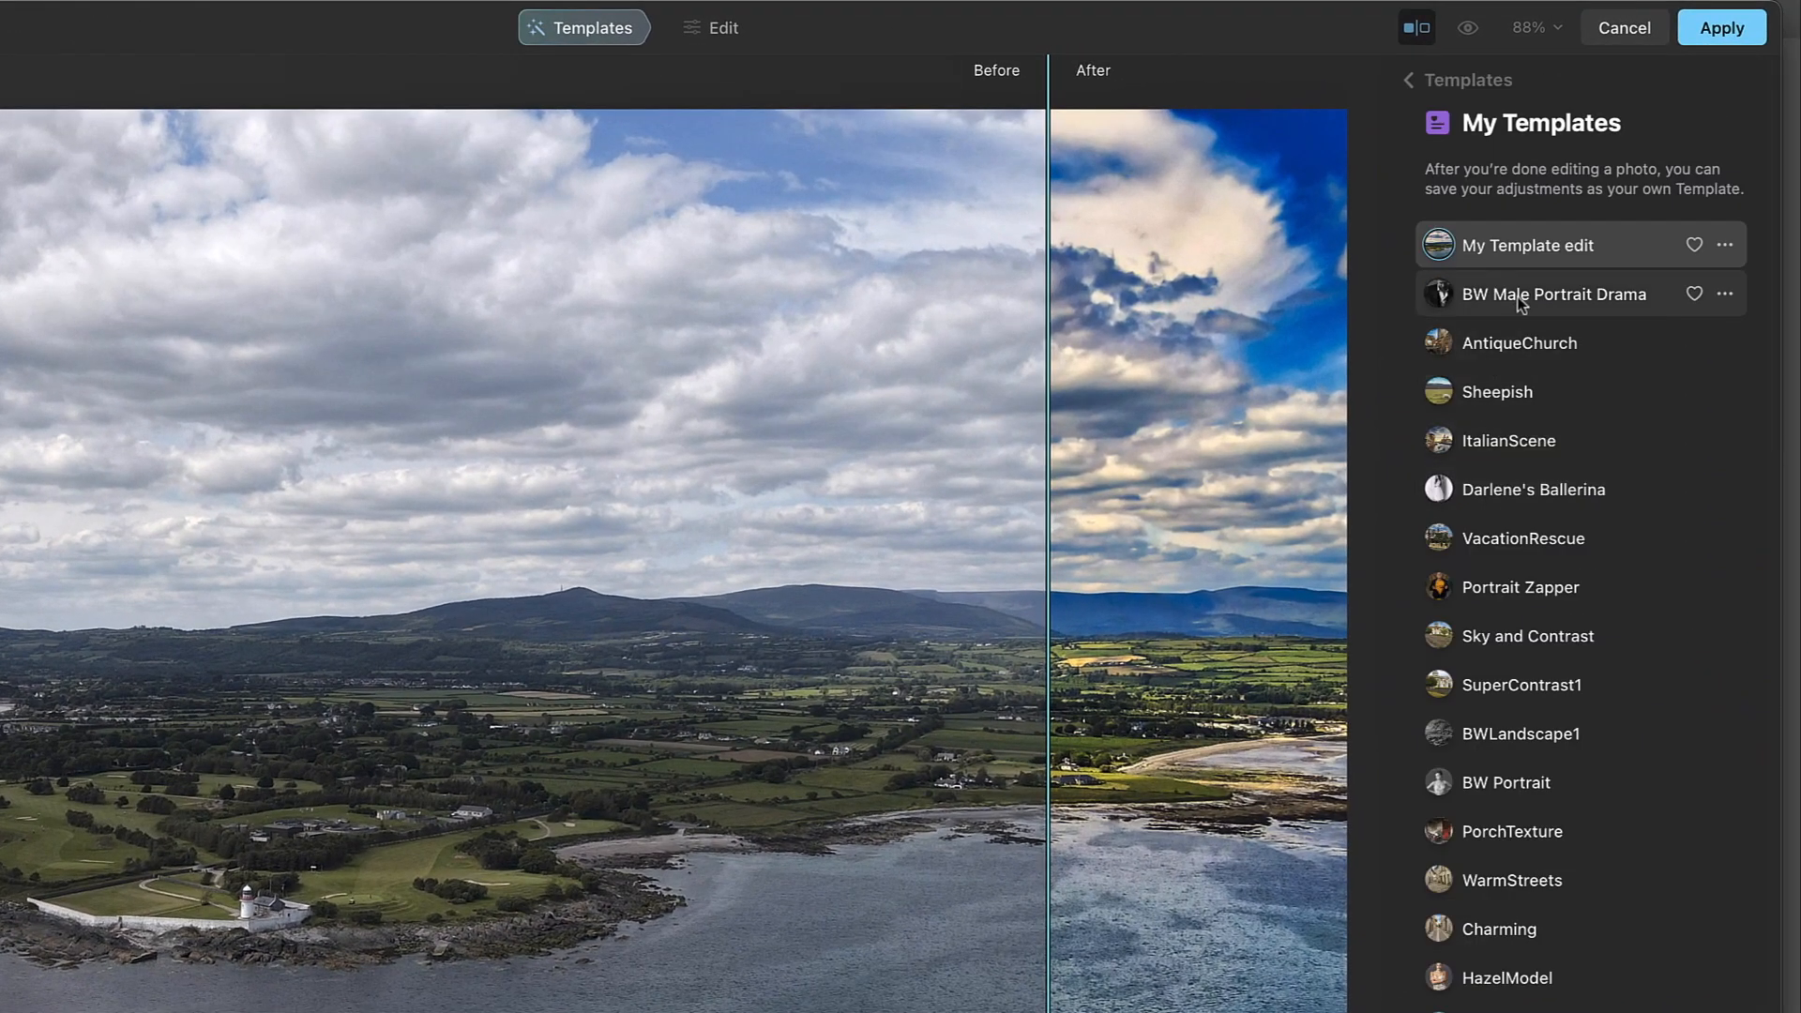
click(1726, 247)
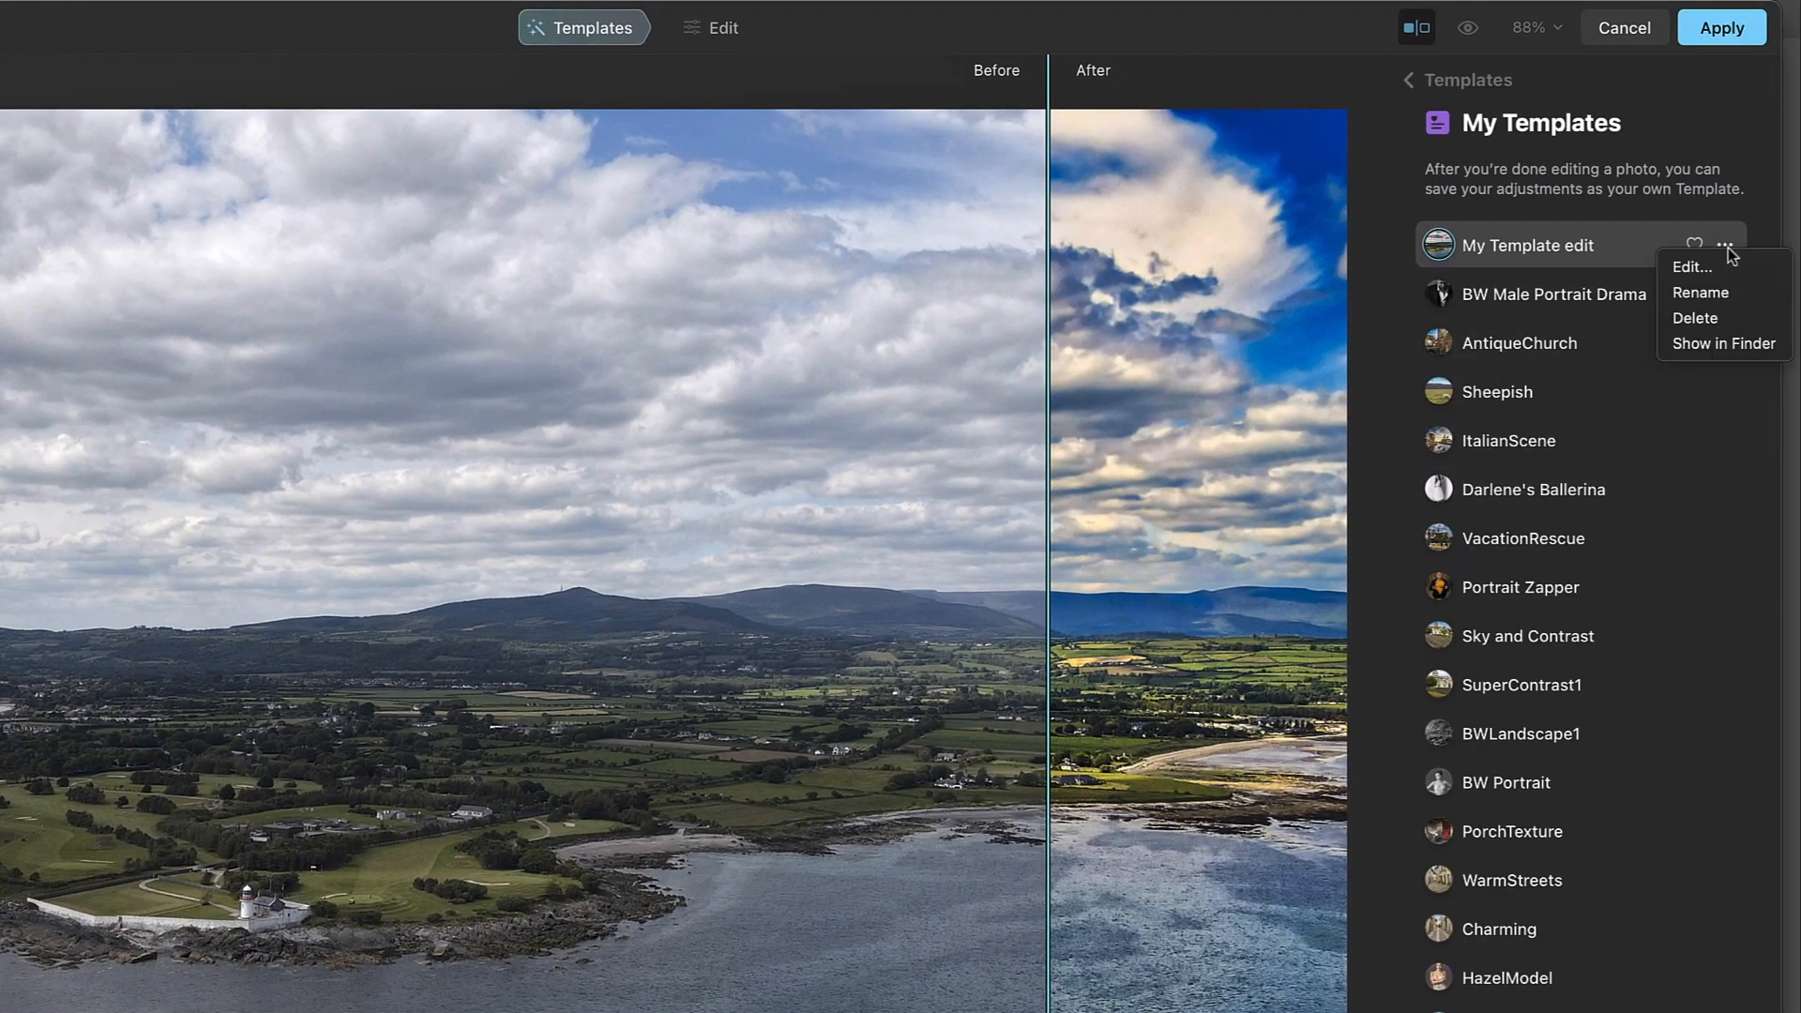
click(1723, 295)
key(BackSpace)
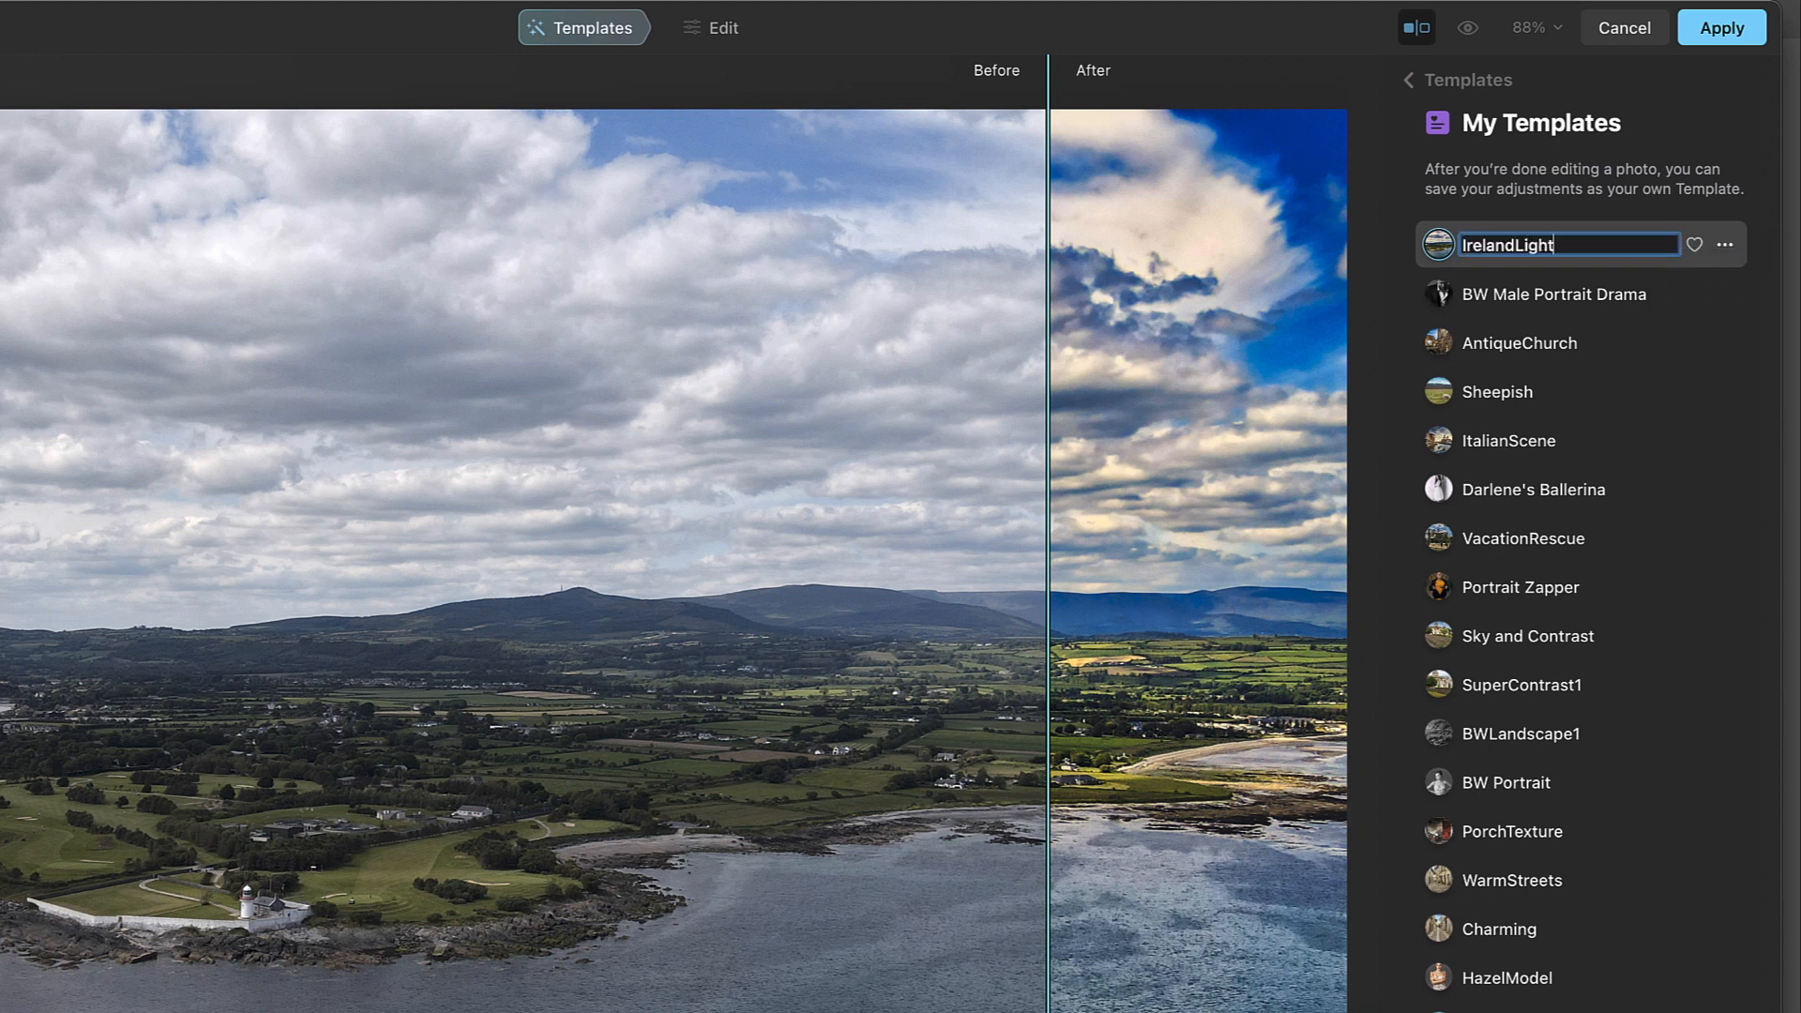
key(Return)
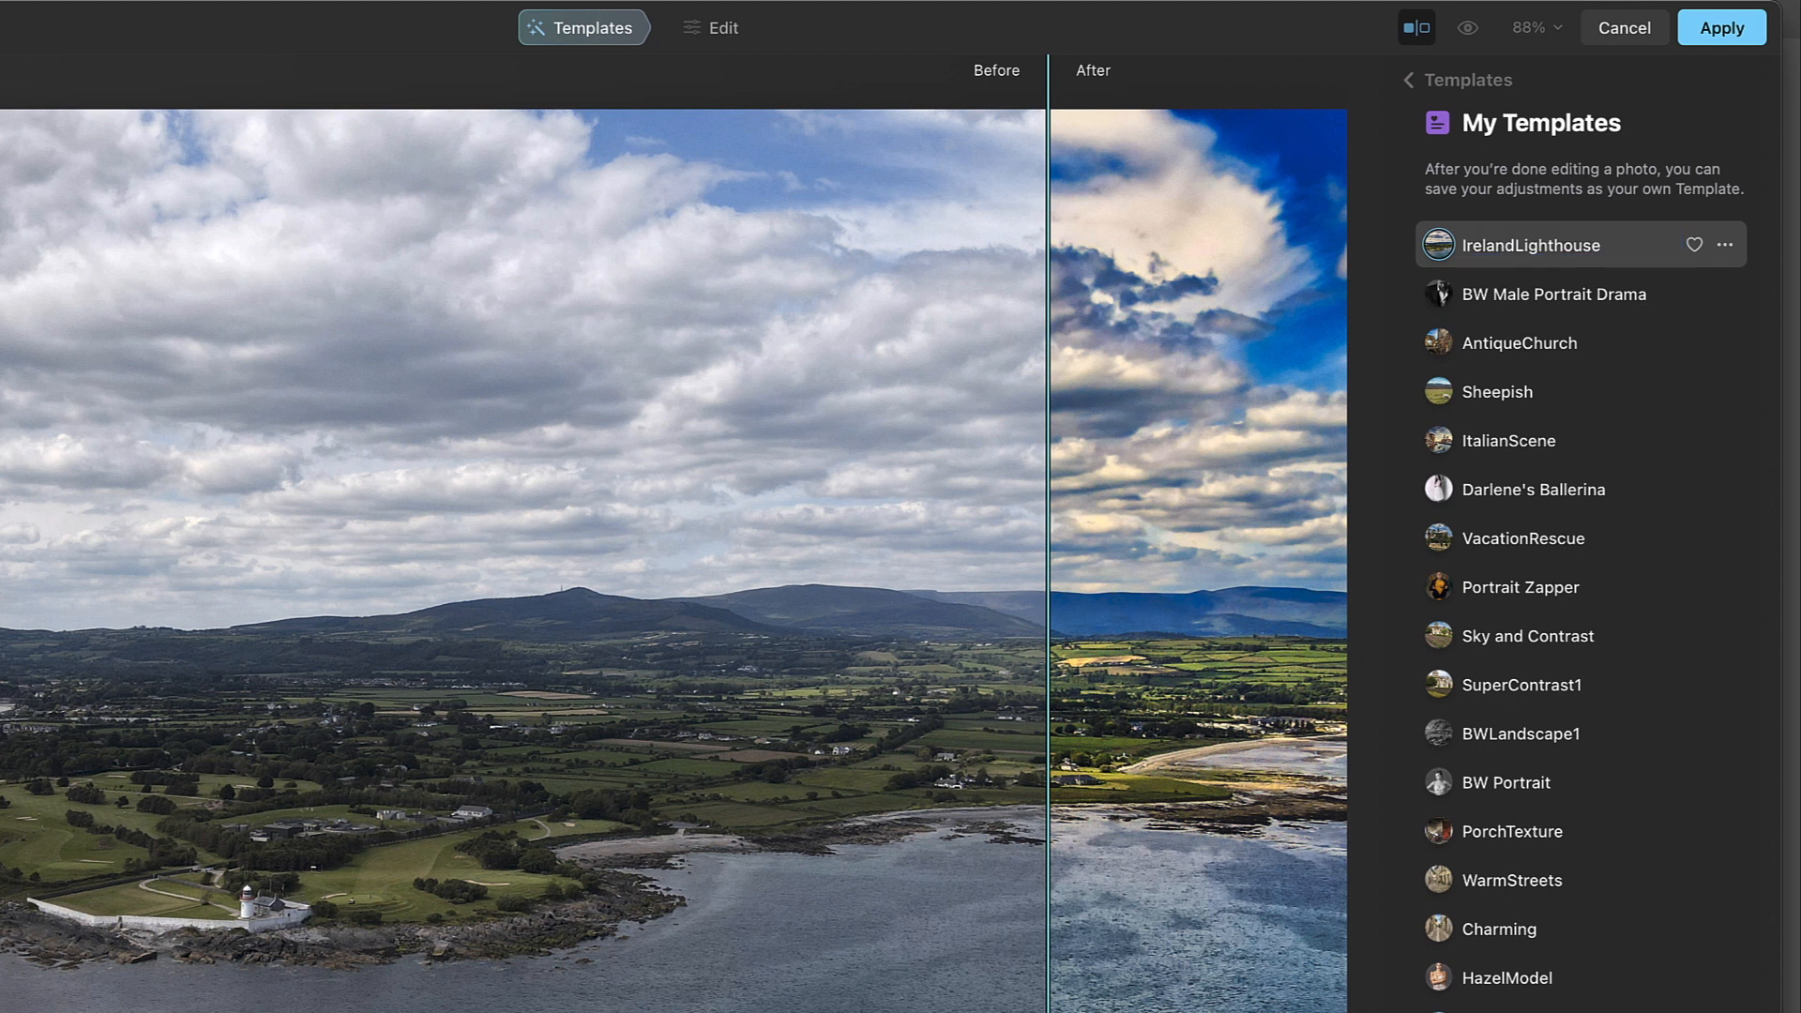
Apply the Luminar AI edit back to the photo in Photoshop and rename the LUM layer as LUM-IrelandLighthouse
mouse_move(1726, 354)
click(1722, 27)
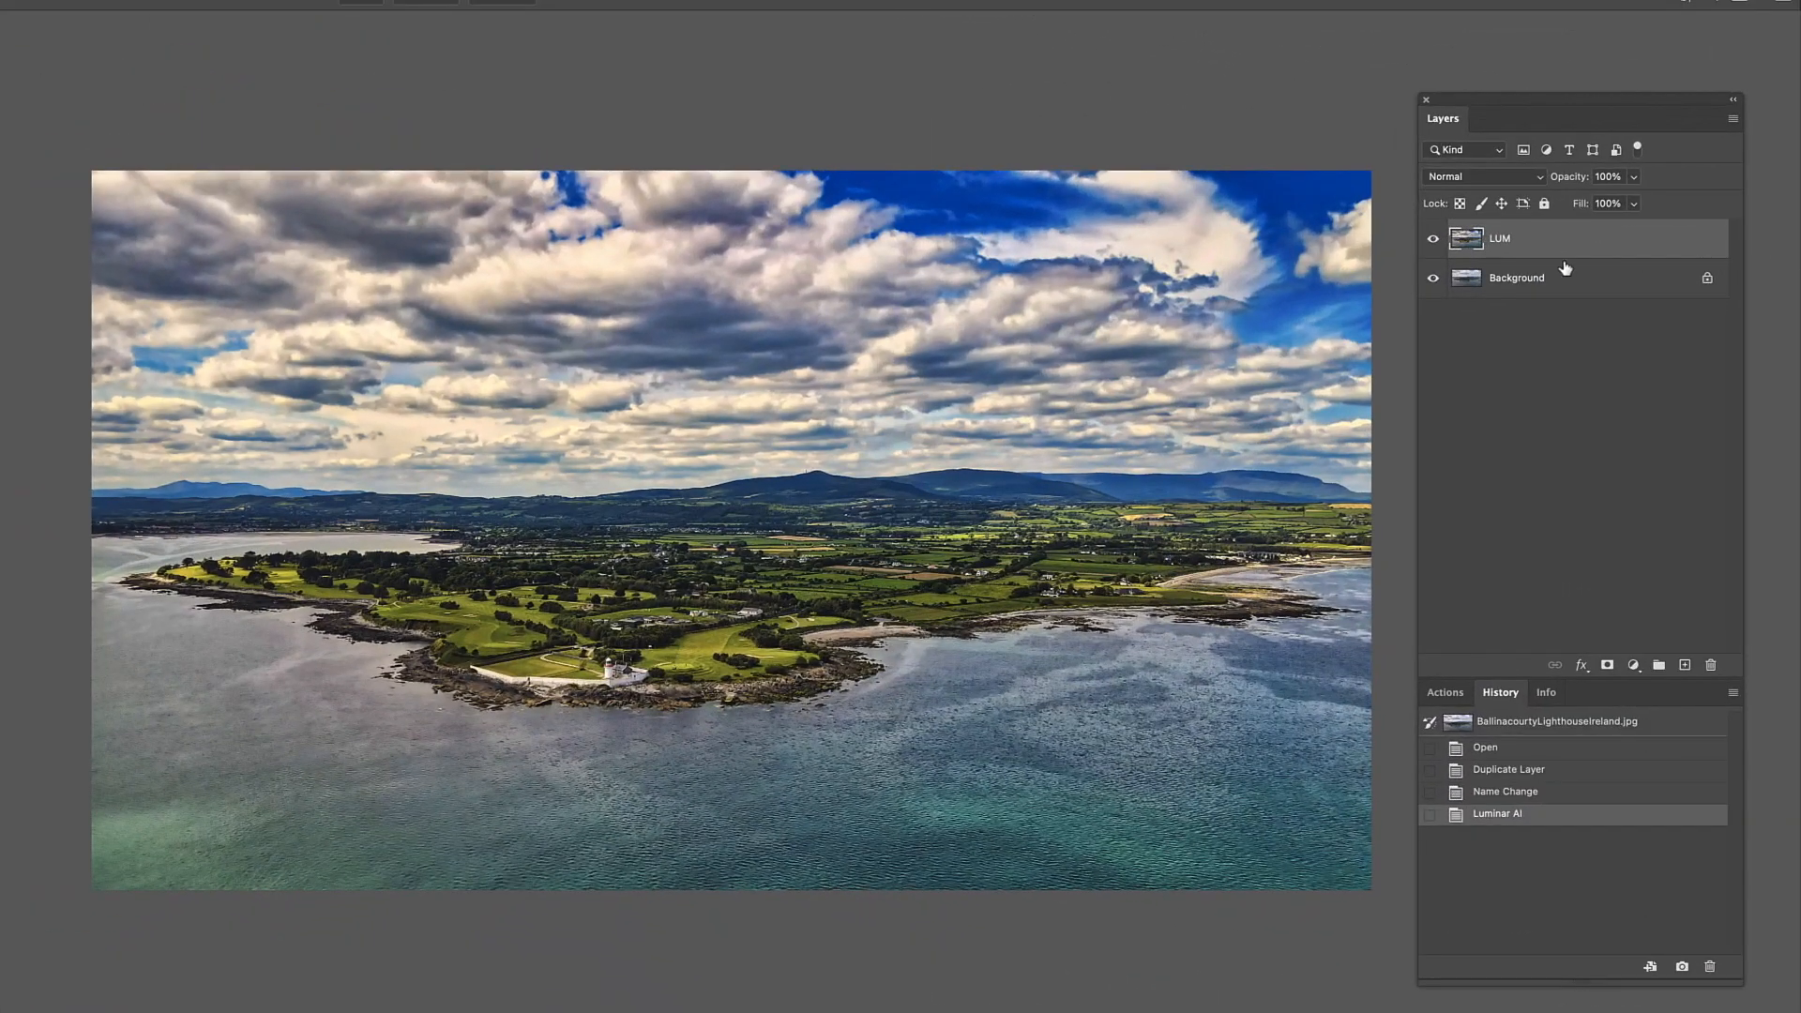
double_click(1501, 239)
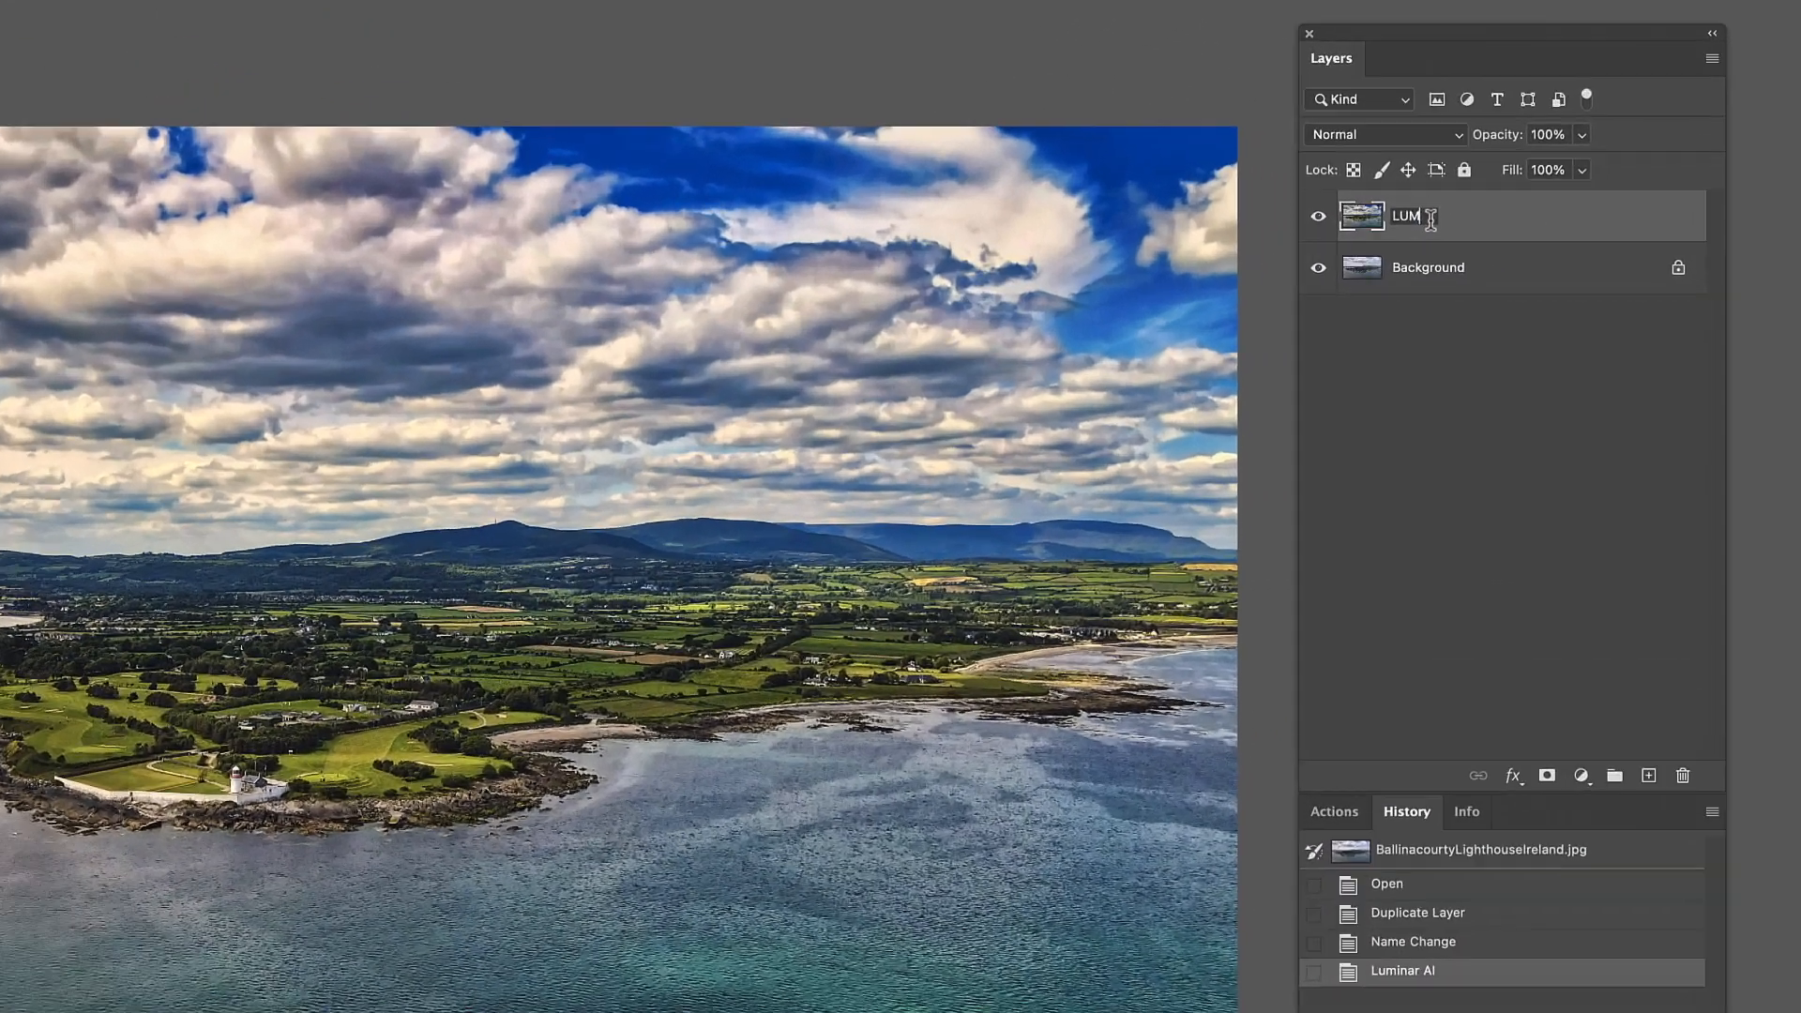
text(-IrelandLighthouse)
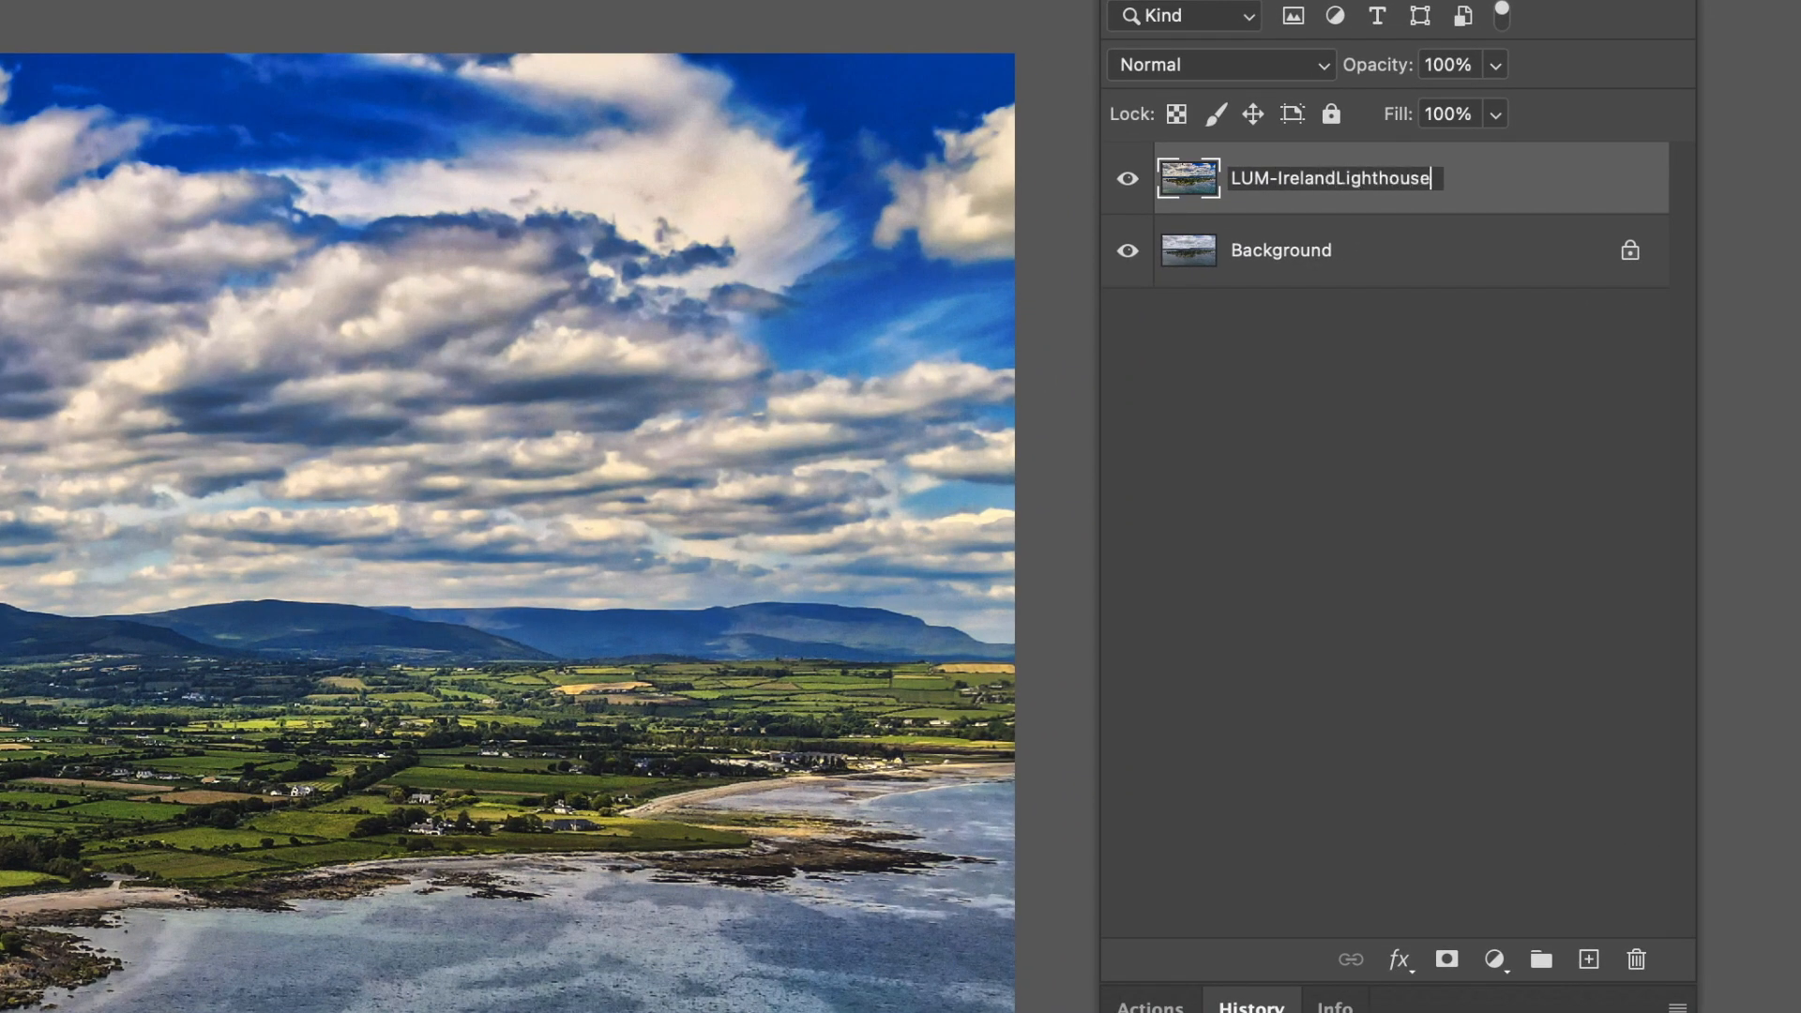
key(Return)
Compare the photo with the LUM-IrelandLighthouse layer hidden and shown
click(1129, 180)
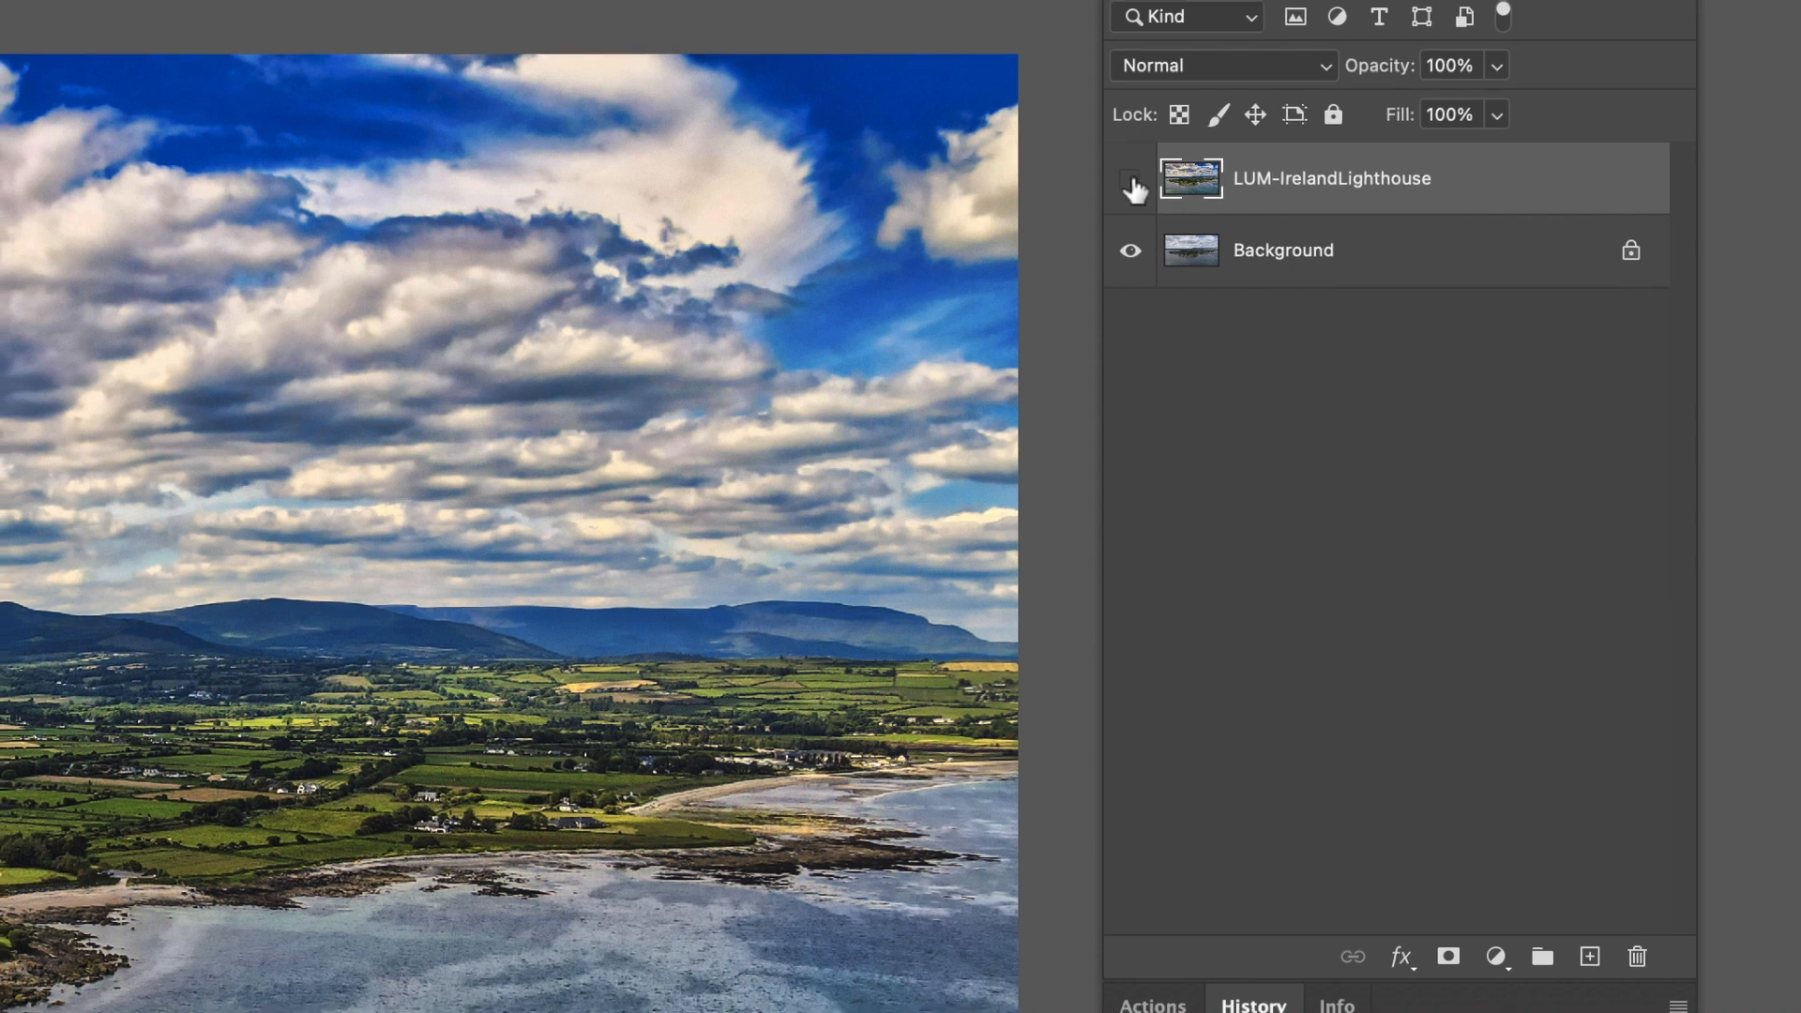
click(1131, 183)
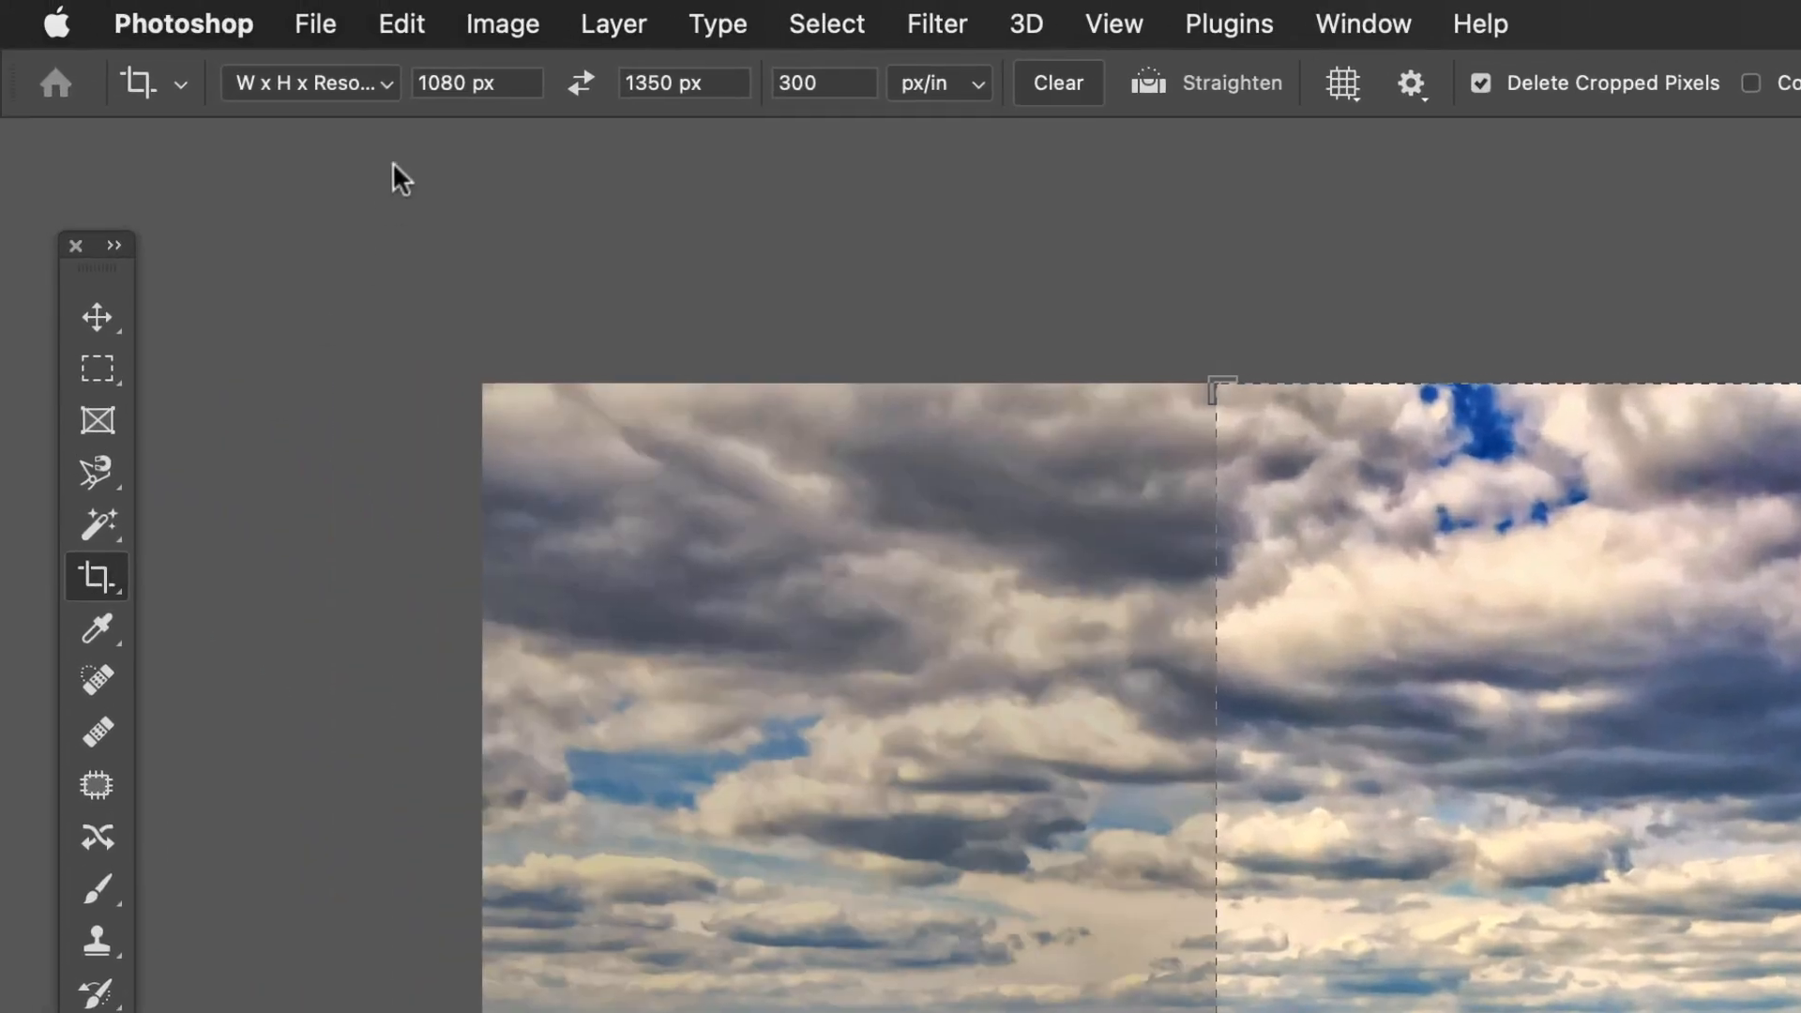
Set the Crop tool's size to 4000 px wide by 1600 px high for a panoramic crop
drag(506, 82, 347, 94)
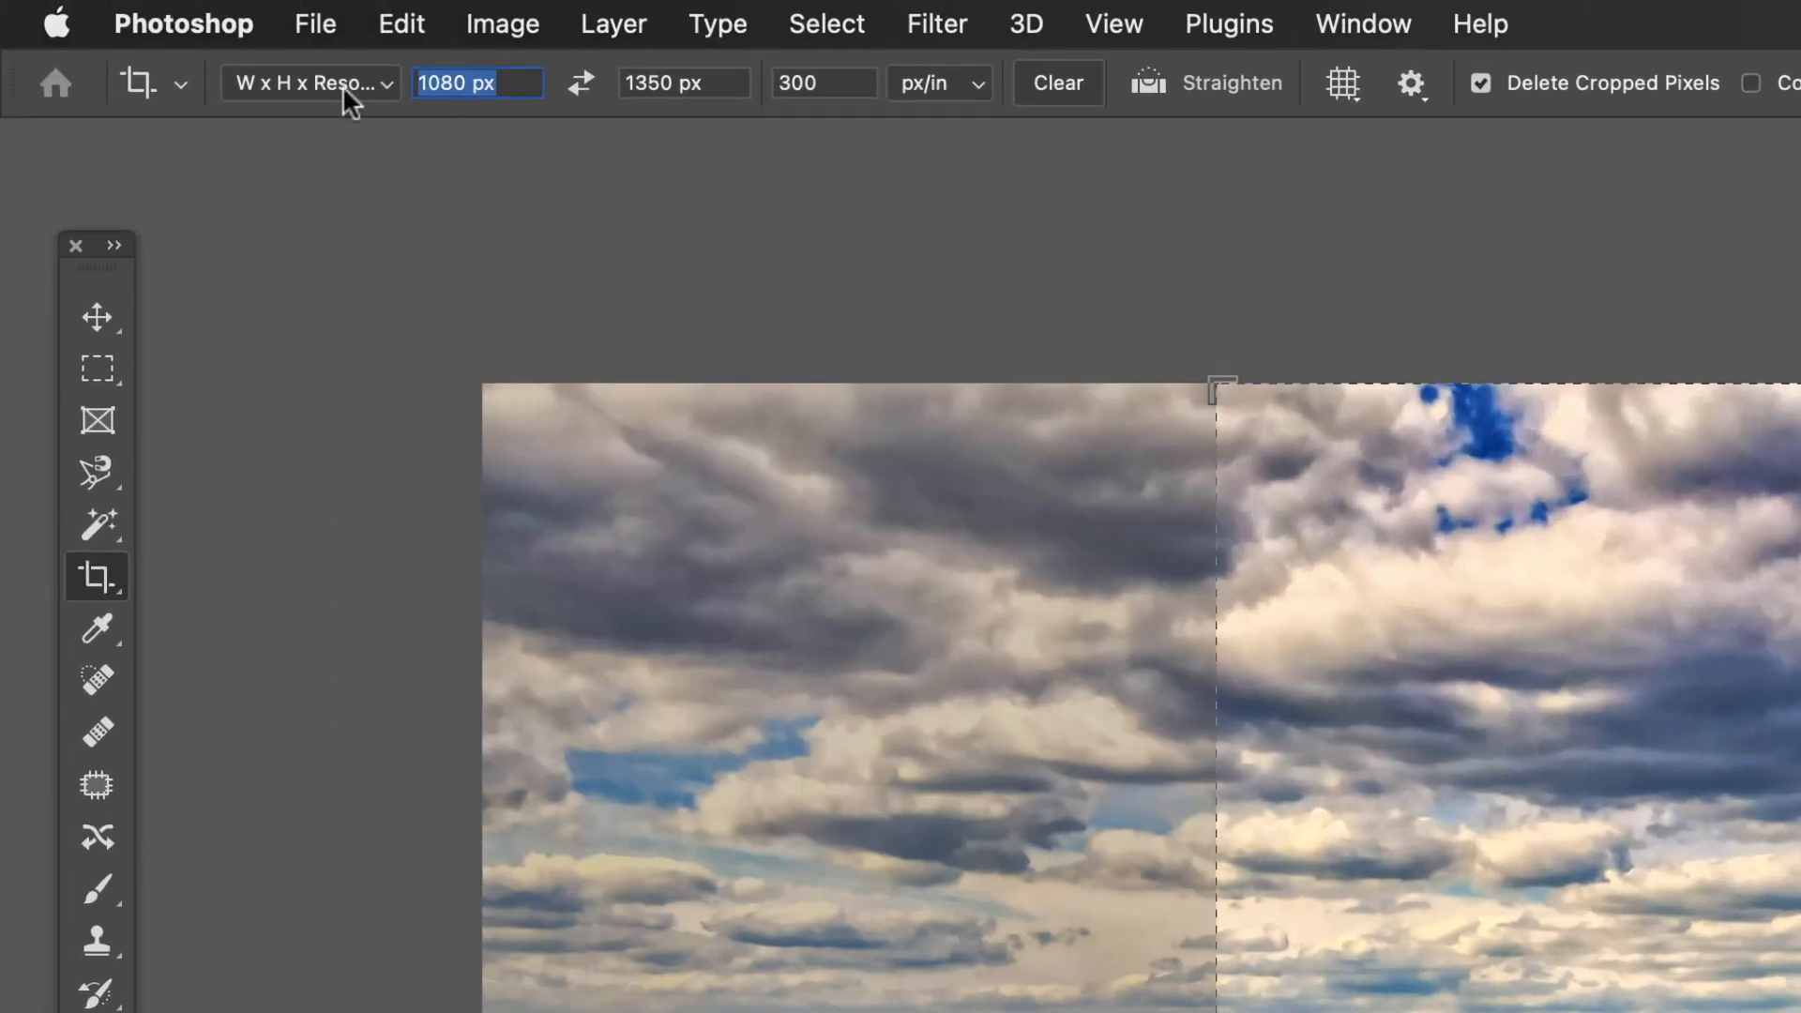
text(400)
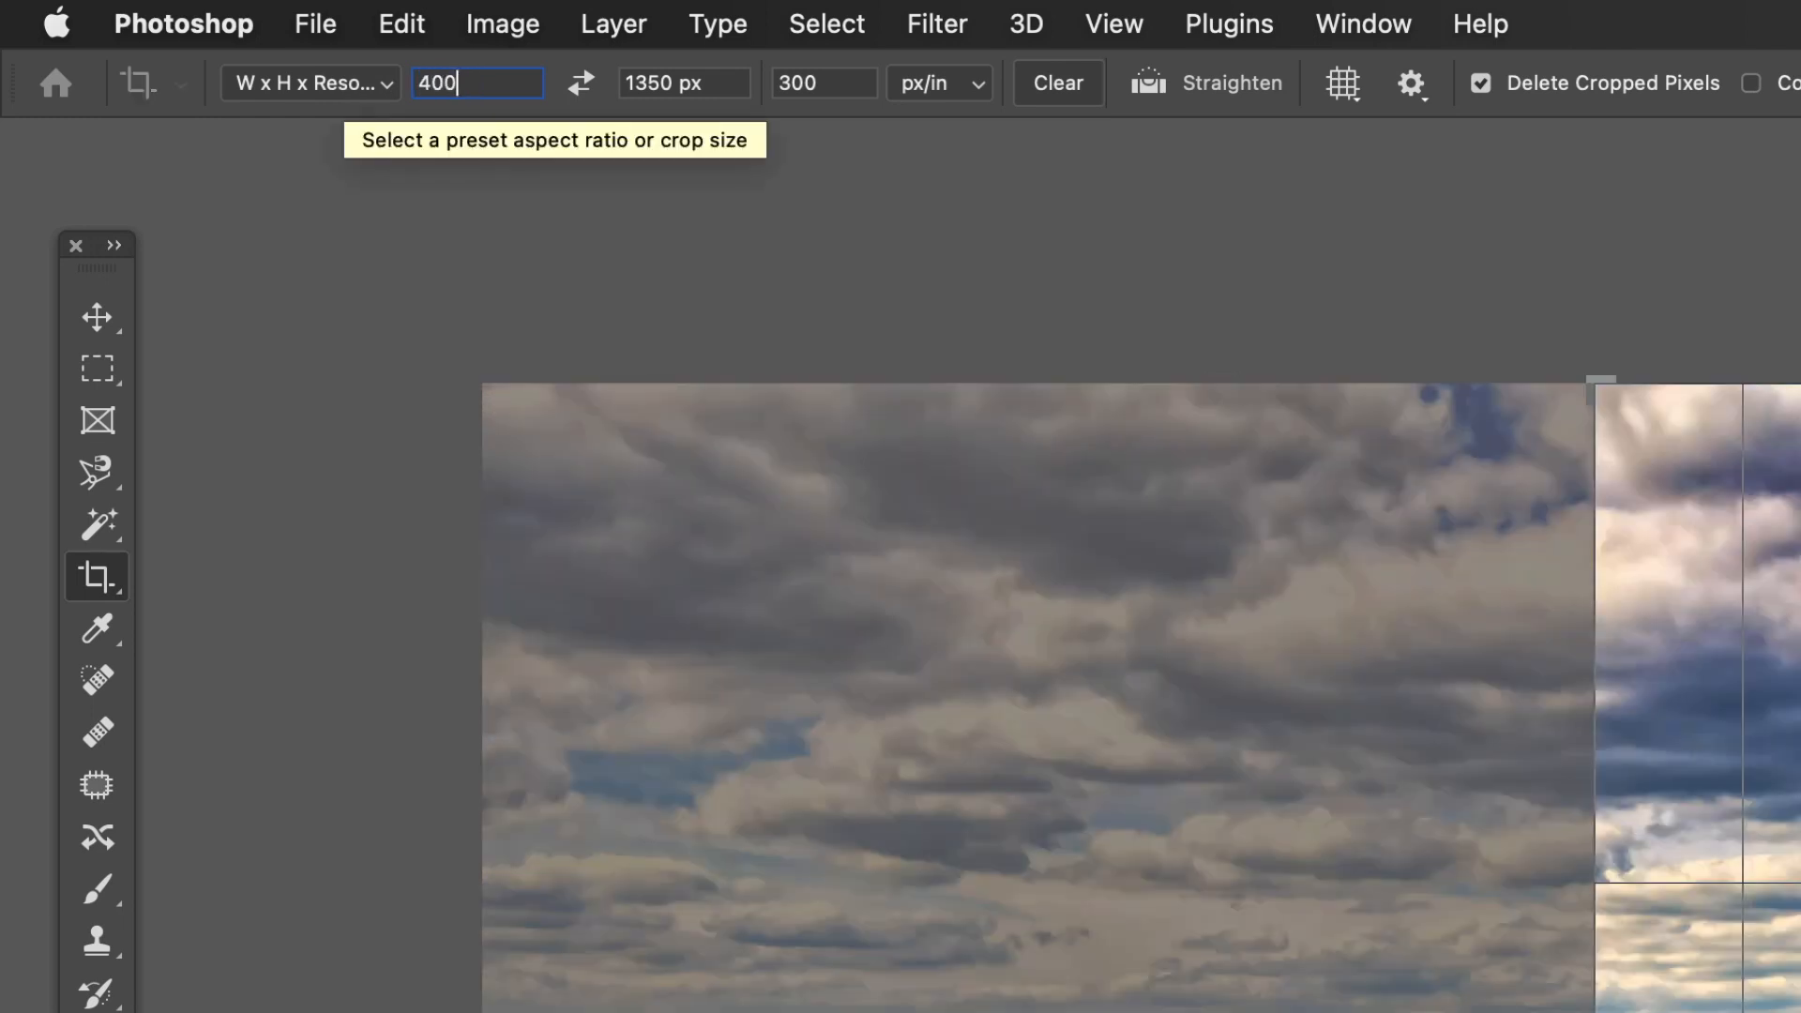
text(0)
key(Tab)
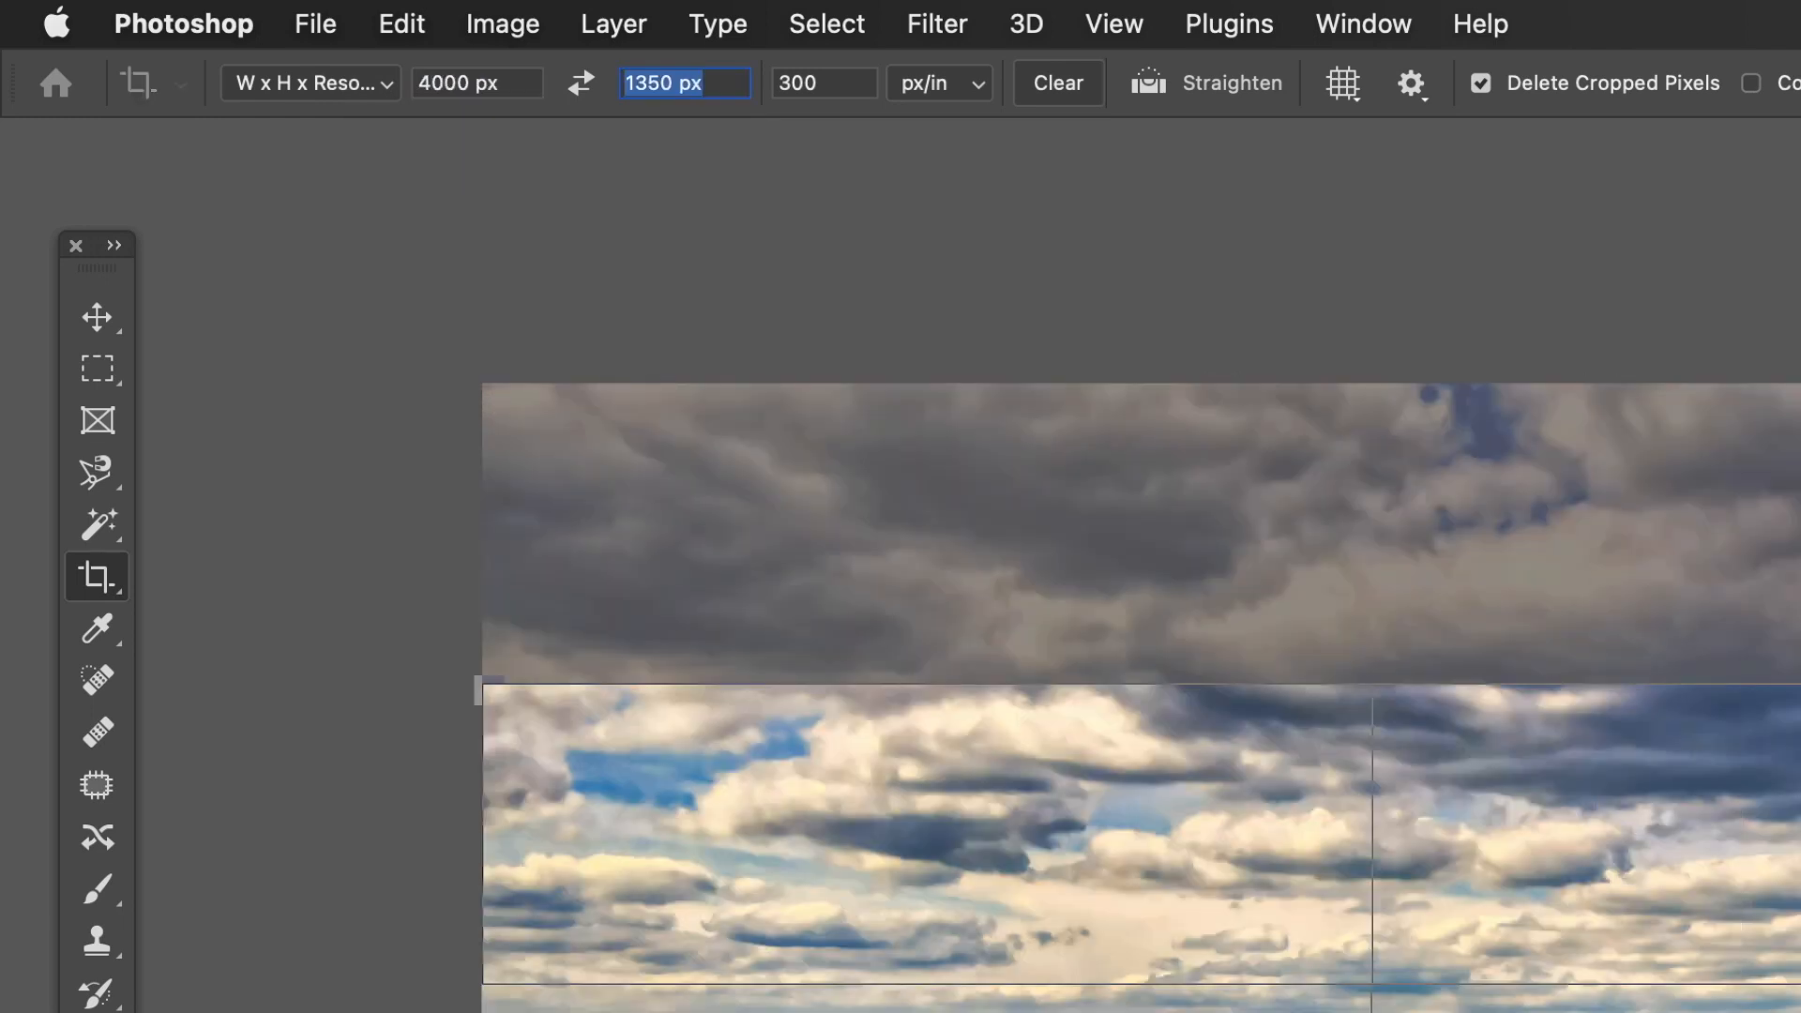
text(1600)
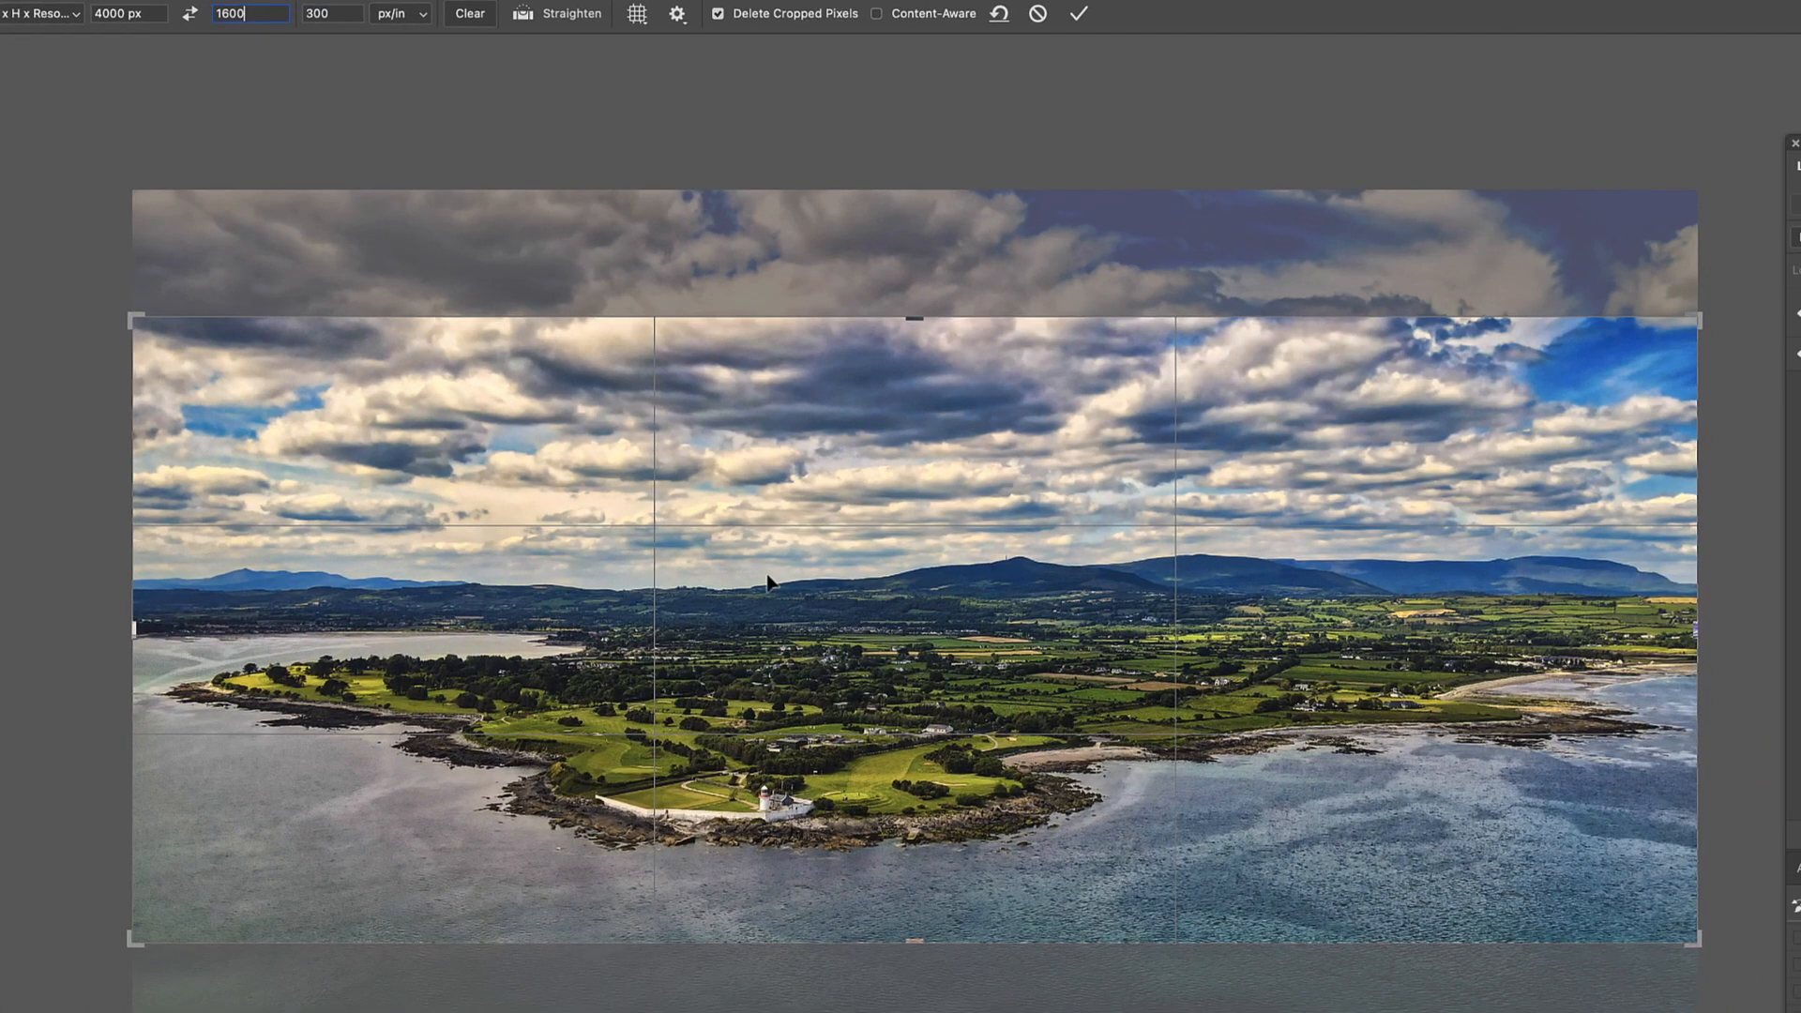
Try framing the panoramic crop low over the land and water, and high over the clouds
click(861, 574)
drag(956, 576, 959, 482)
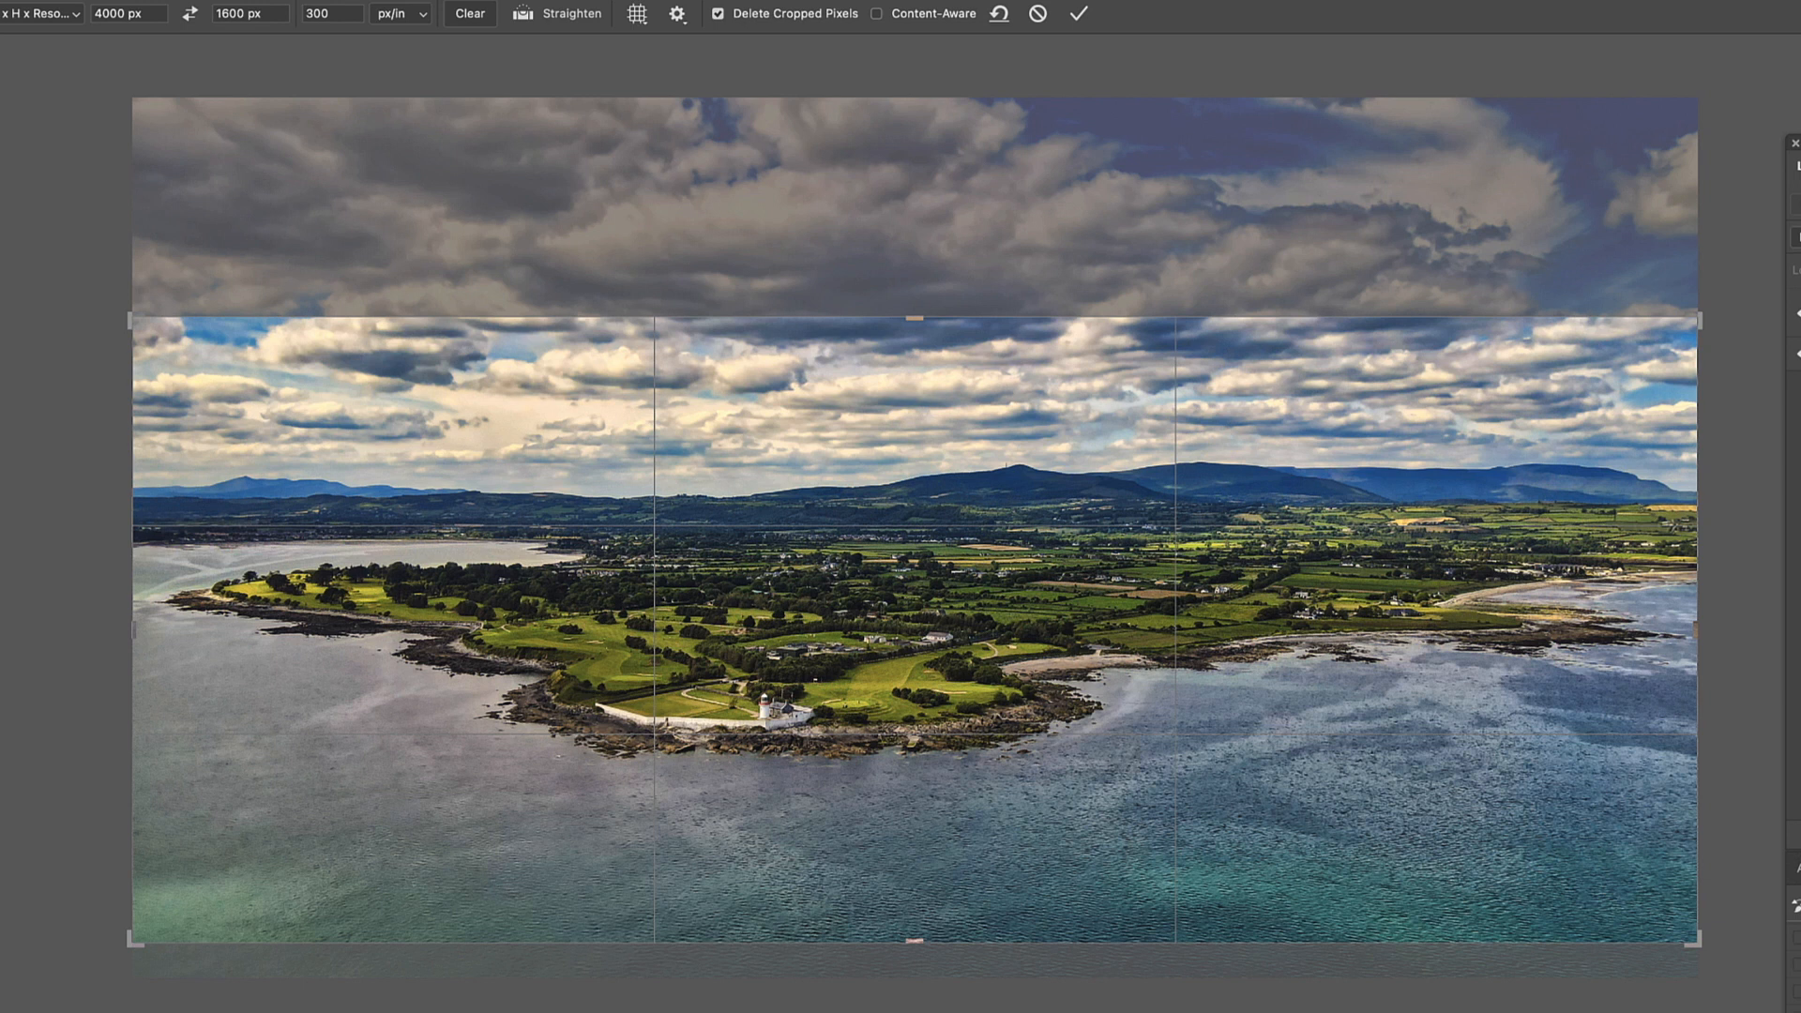
drag(999, 823, 1000, 794)
drag(1167, 944, 1284, 1009)
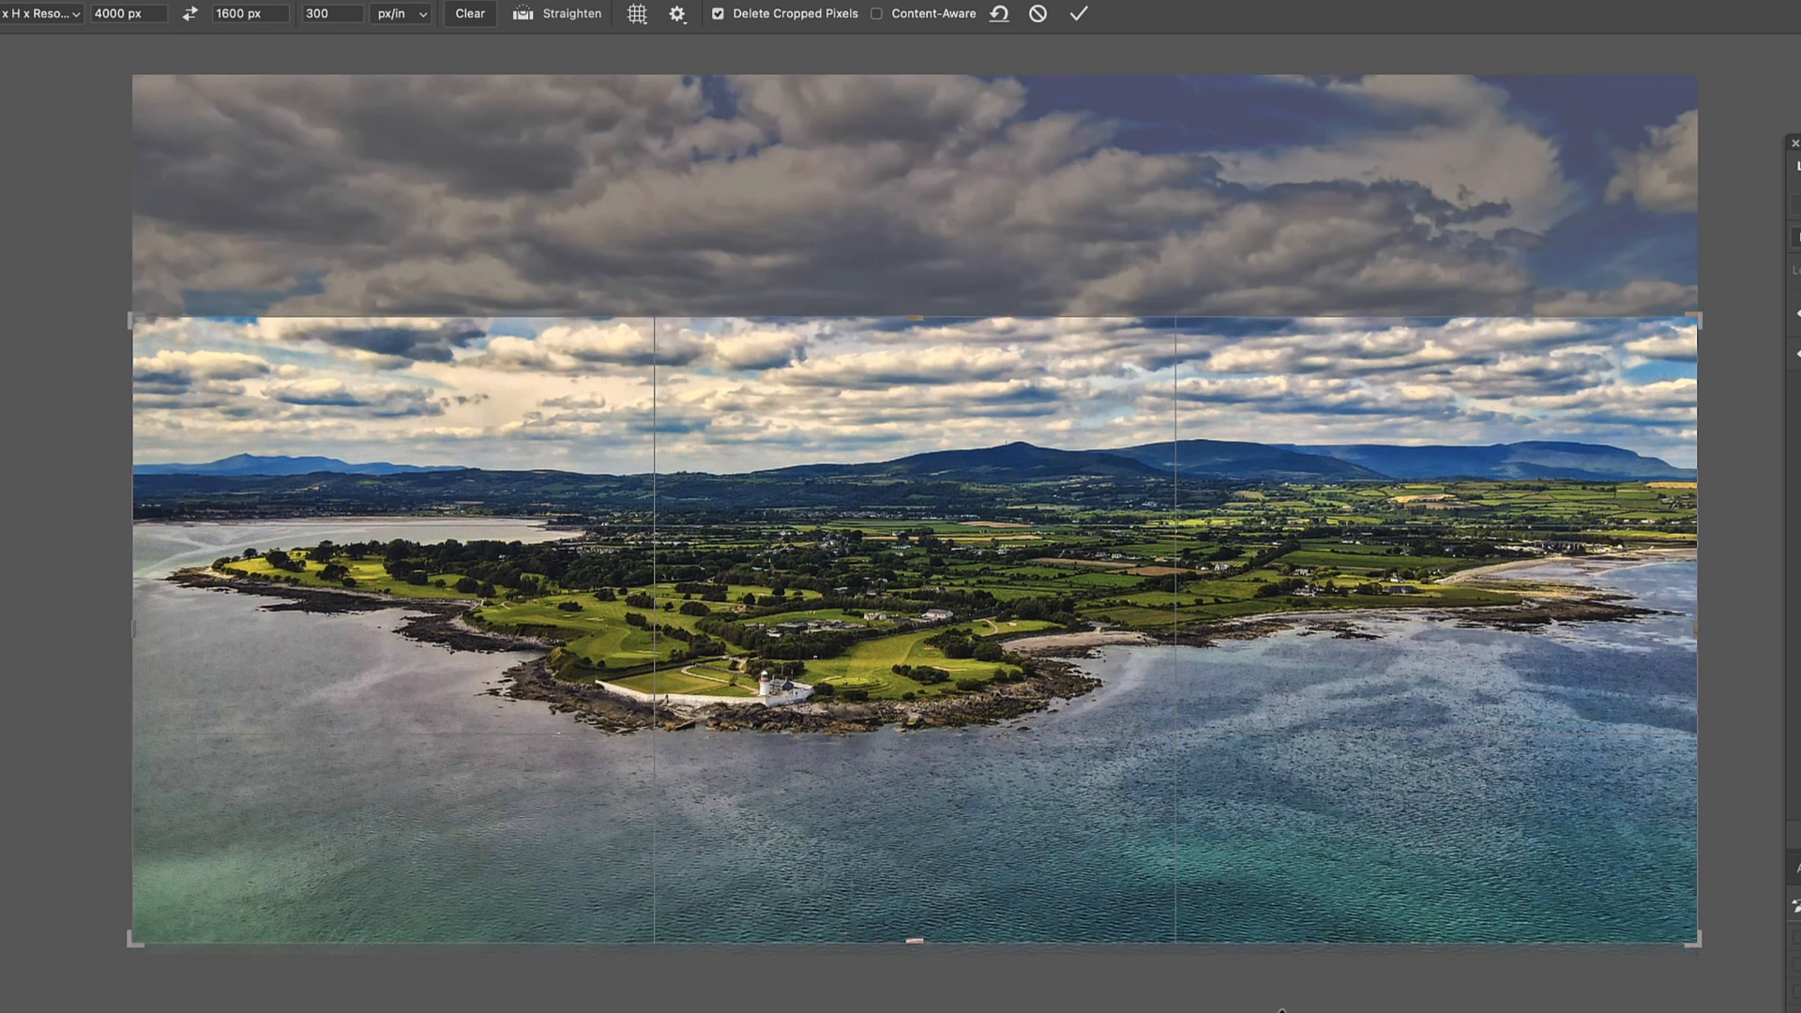
drag(946, 612, 945, 791)
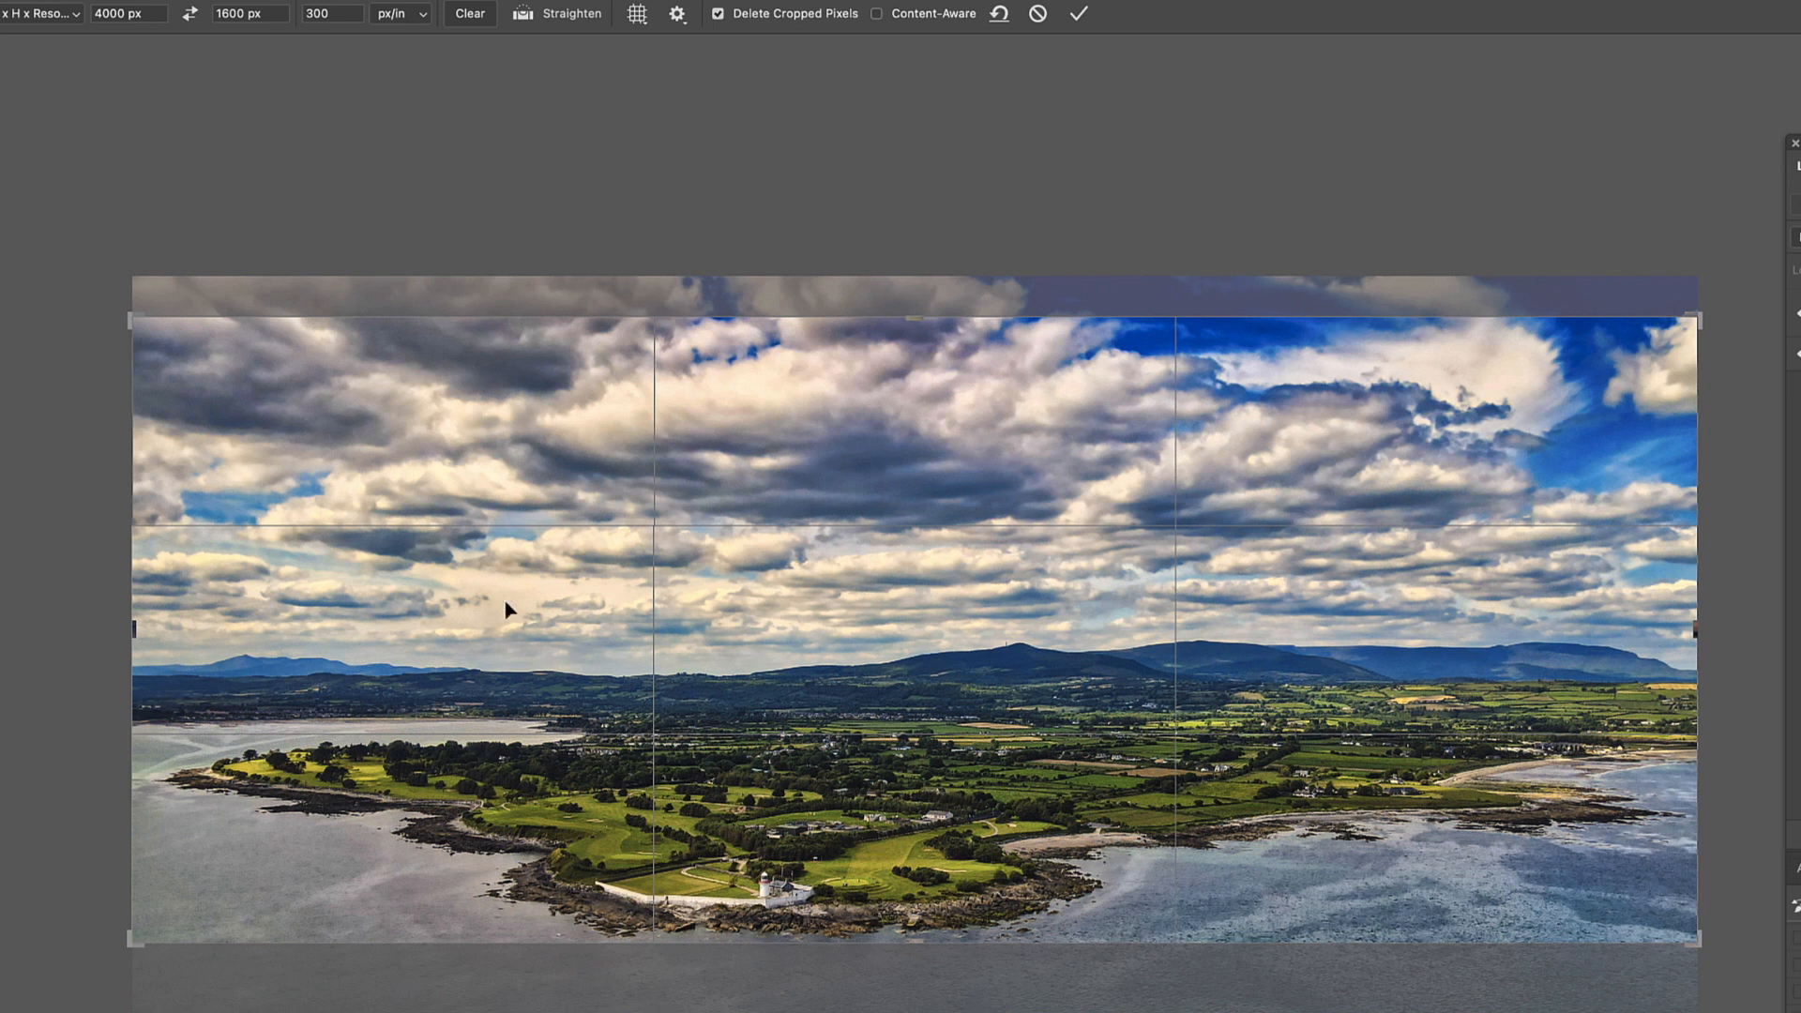
Reposition the photo in the crop frame to cut away the upper sky and keep the coastline and water, and commit the crop
drag(974, 727, 967, 572)
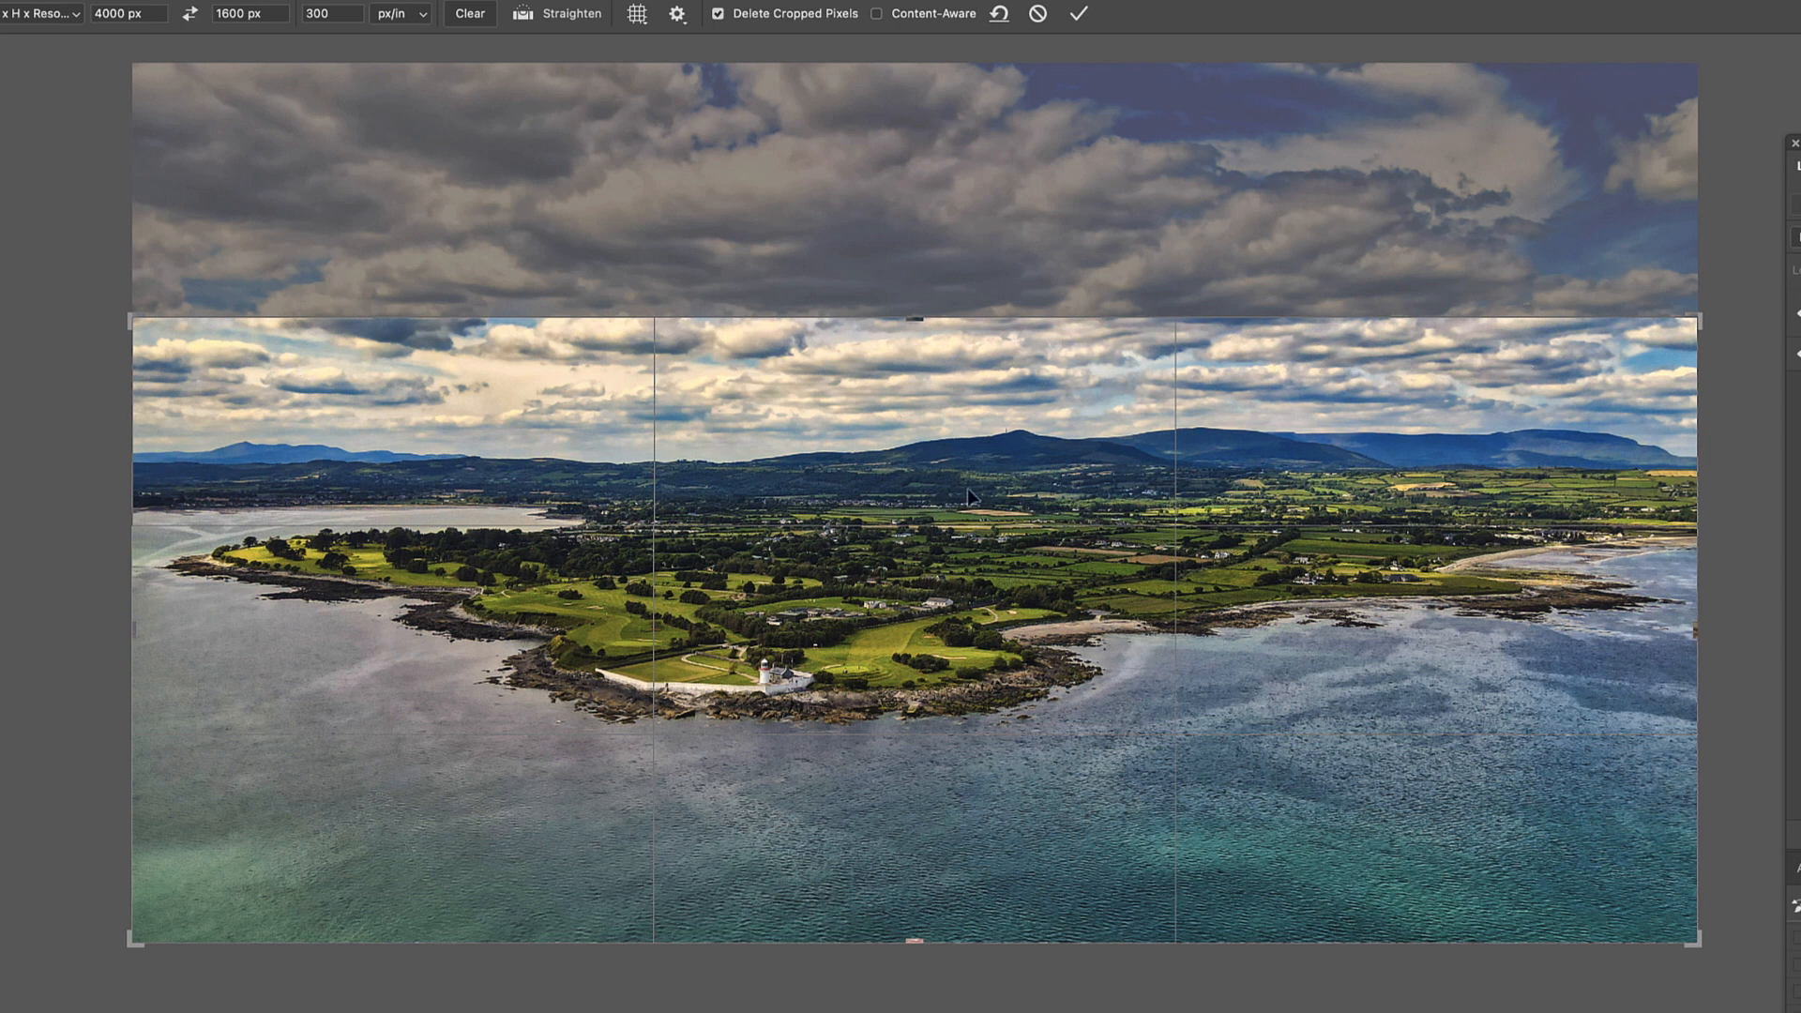
drag(986, 558, 985, 574)
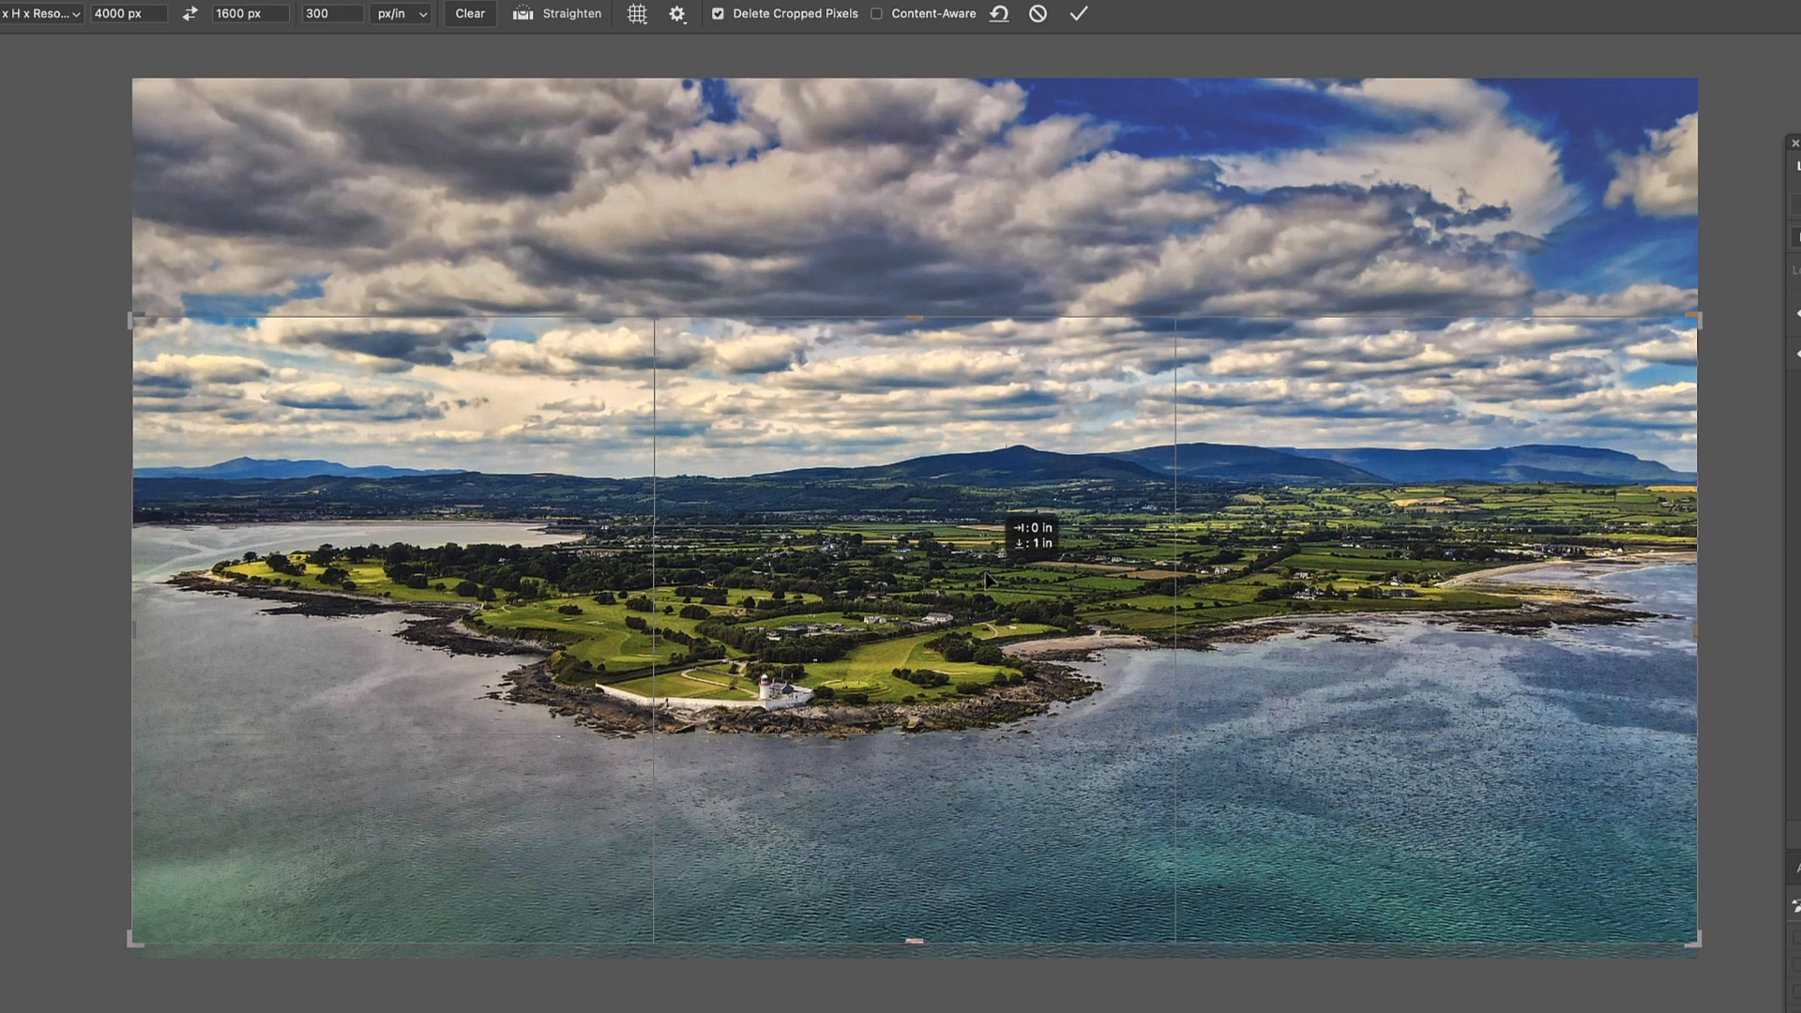
drag(985, 577, 987, 583)
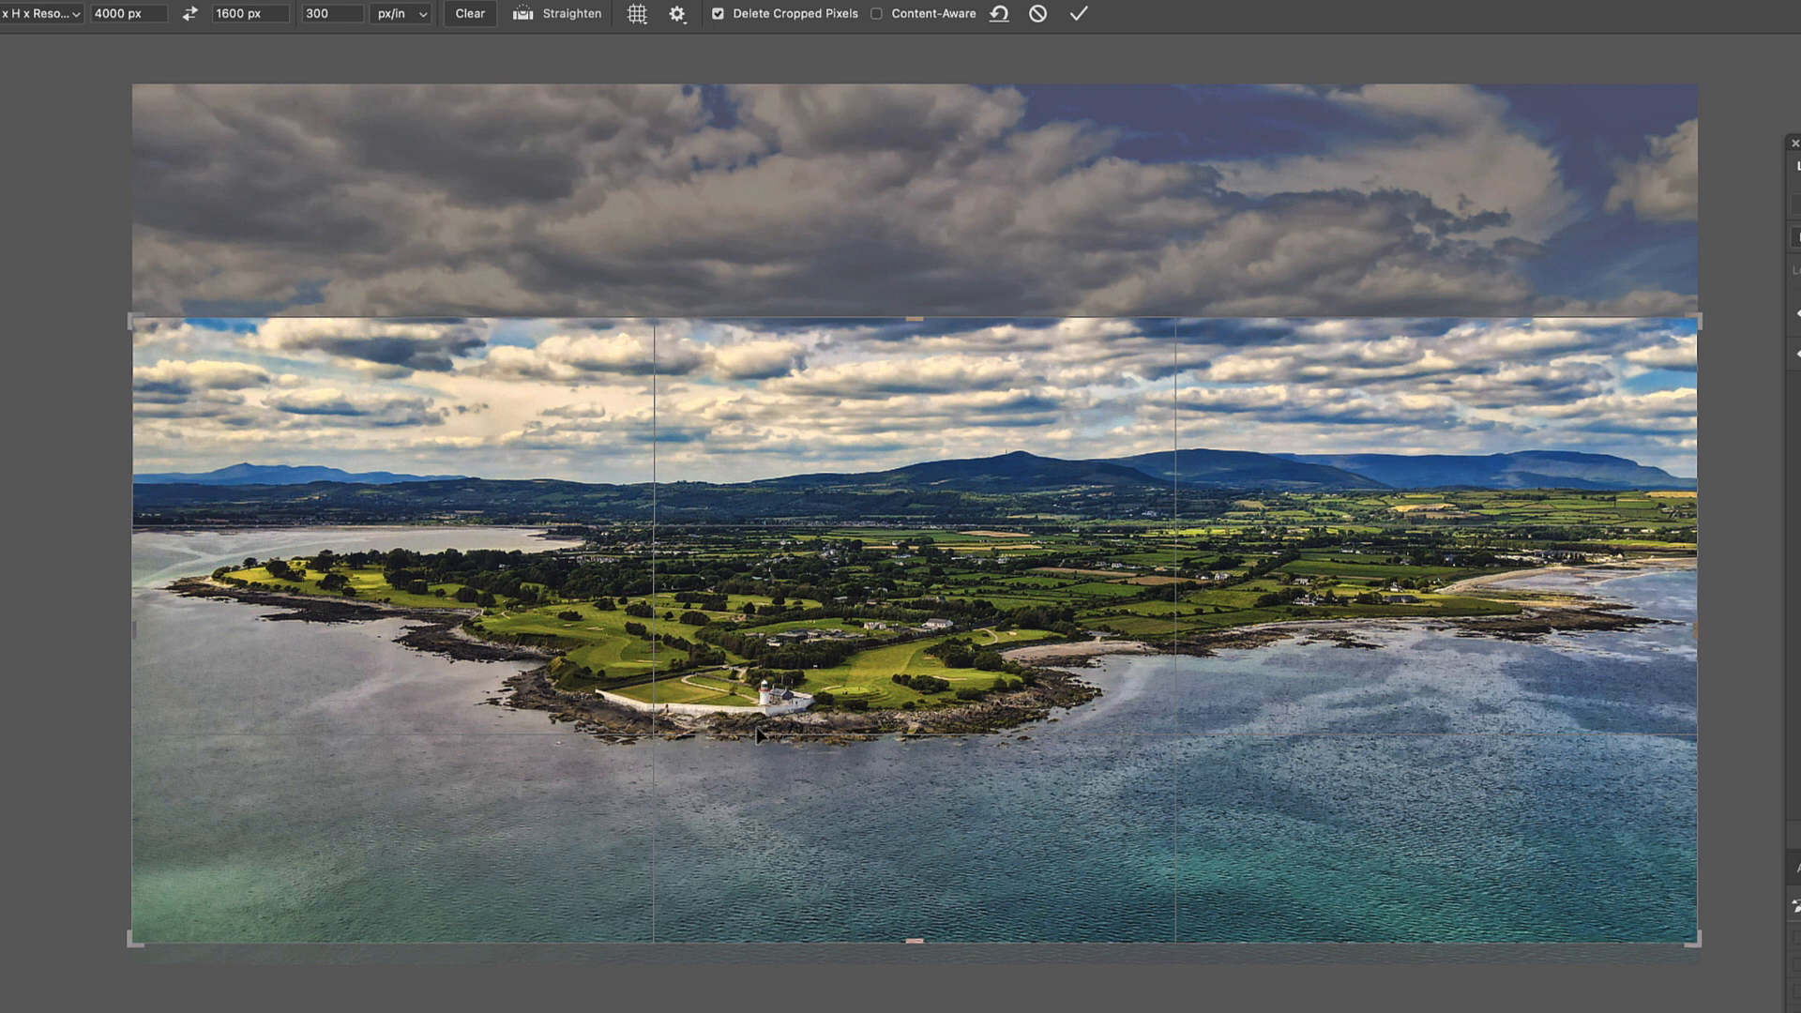
click(1080, 17)
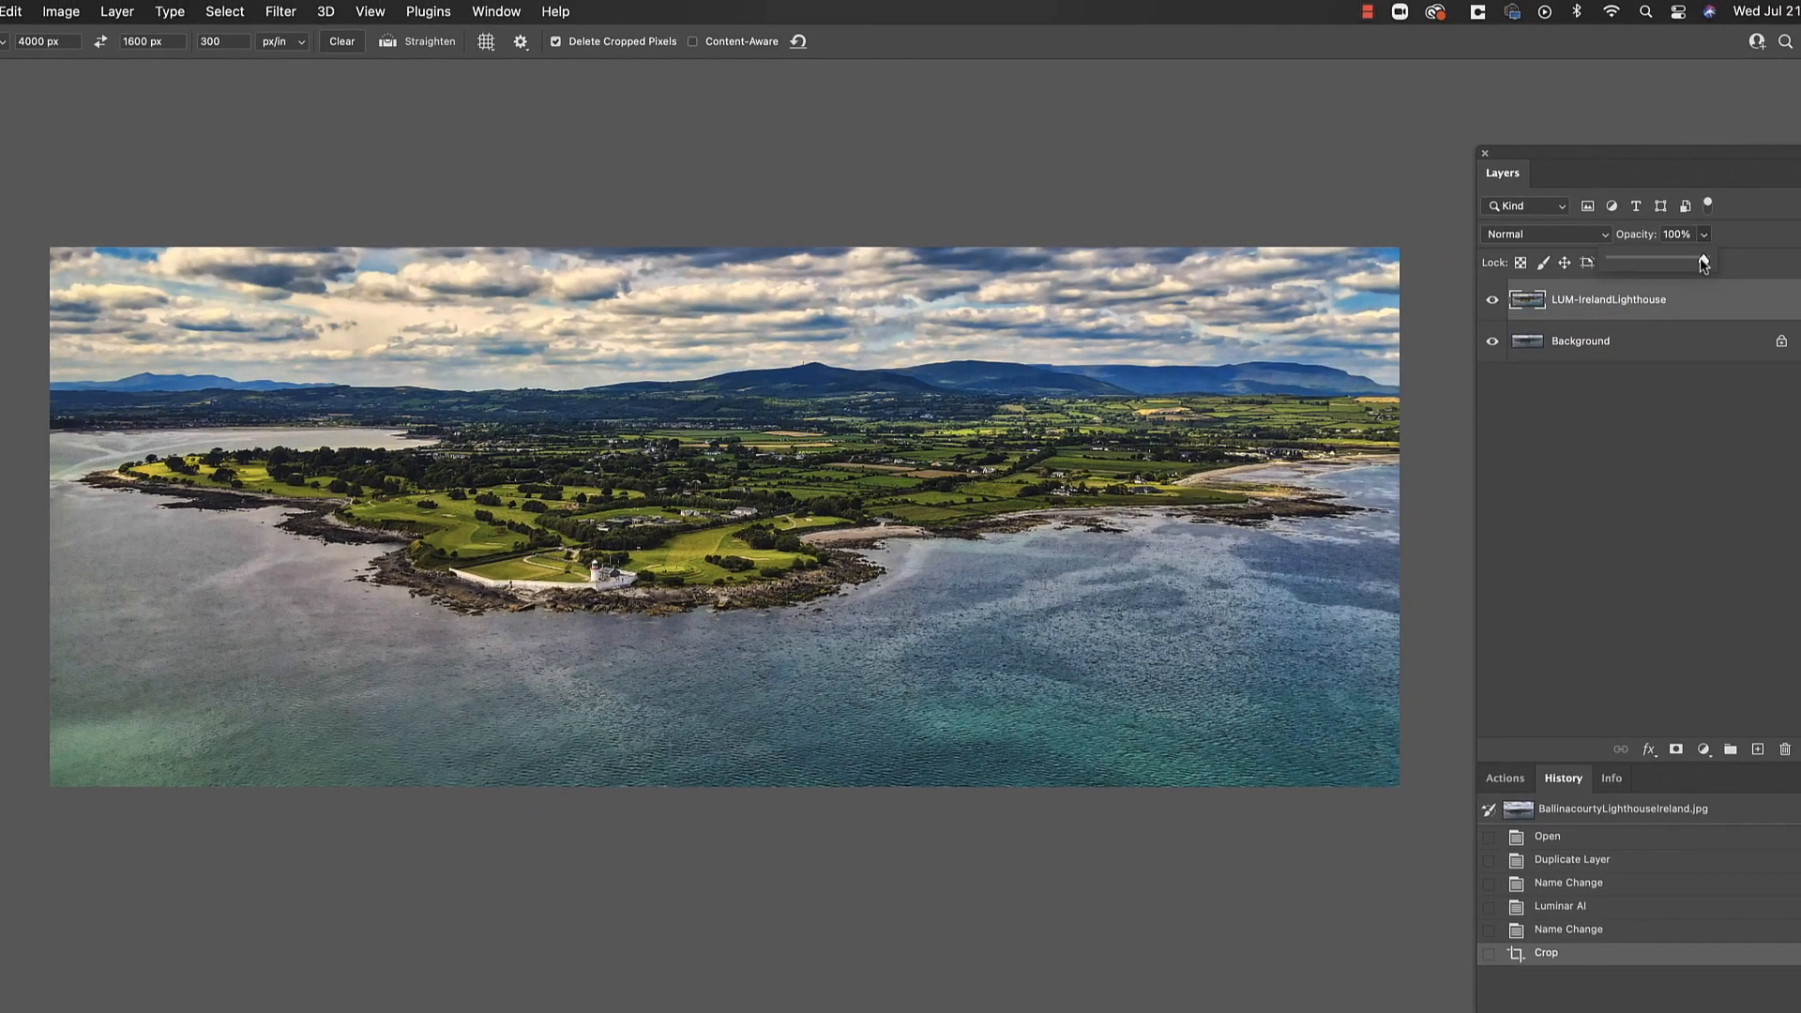
Slightly lower the opacity of the LUM-IrelandLighthouse layer
drag(1703, 263, 1689, 265)
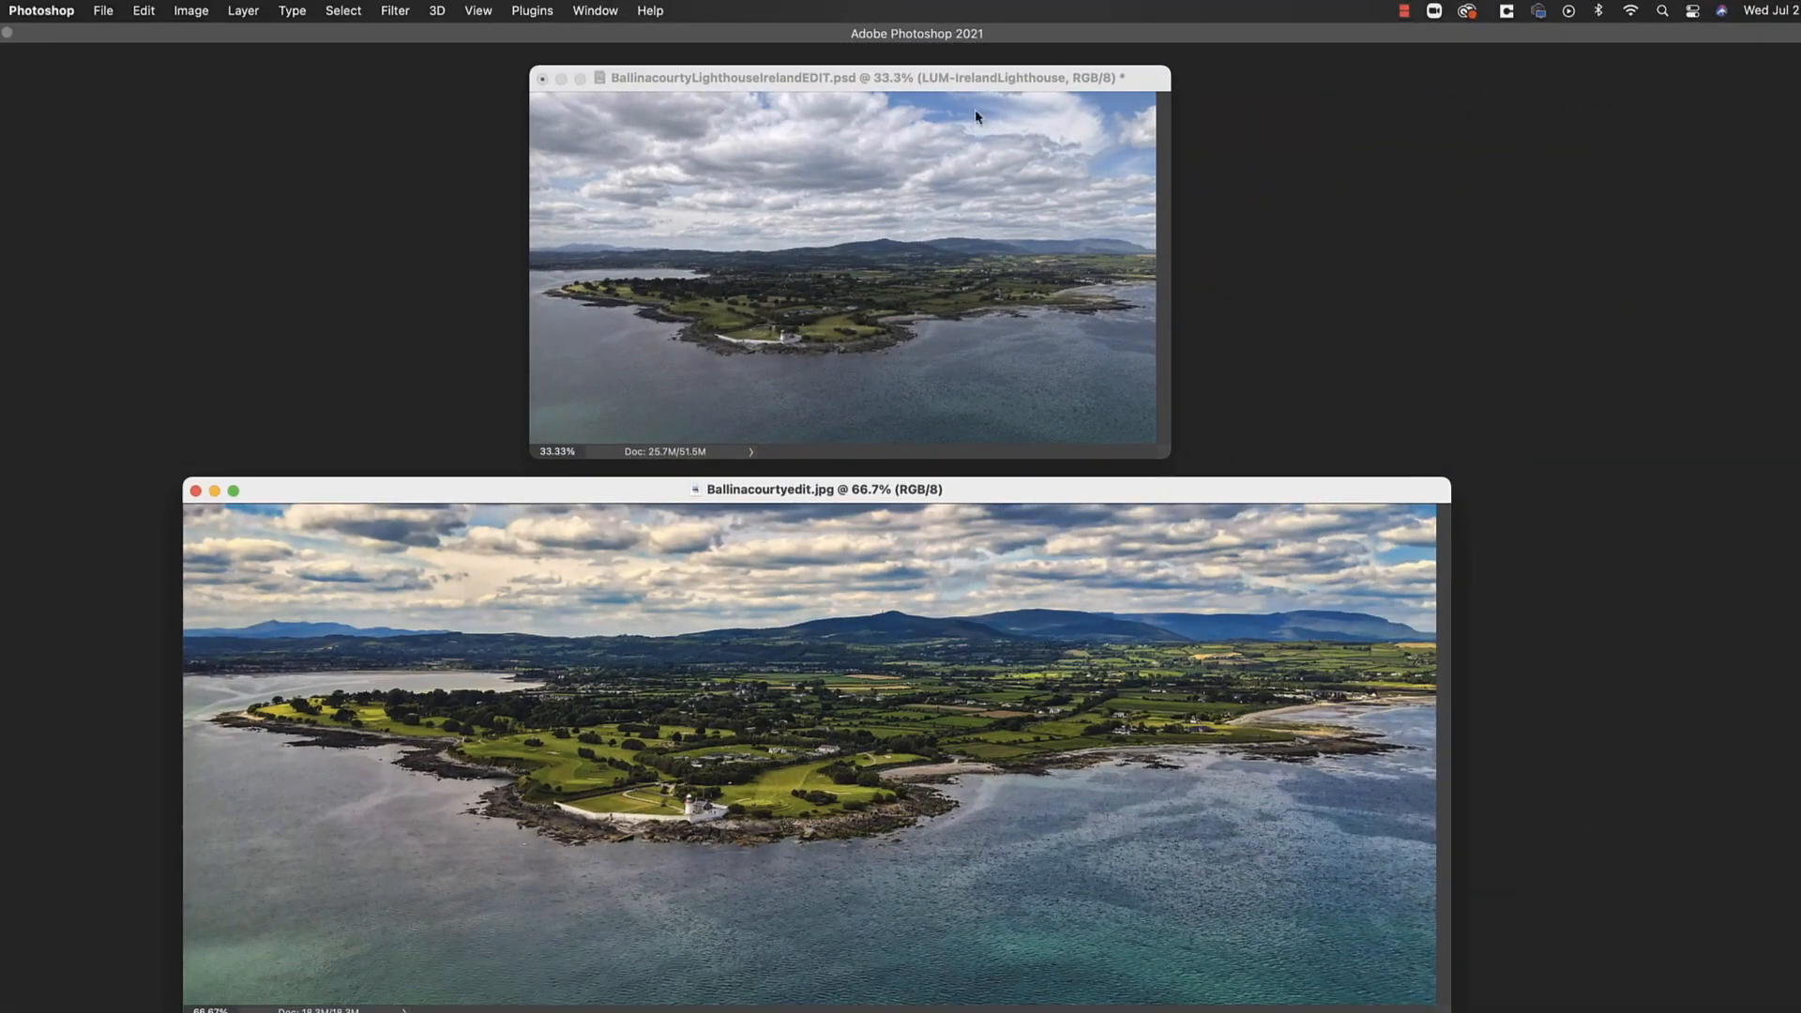
Examine Ballinacourtyedit.jpg in the full-screen views and in a floating window arranged below the original photo for comparison
key(f)
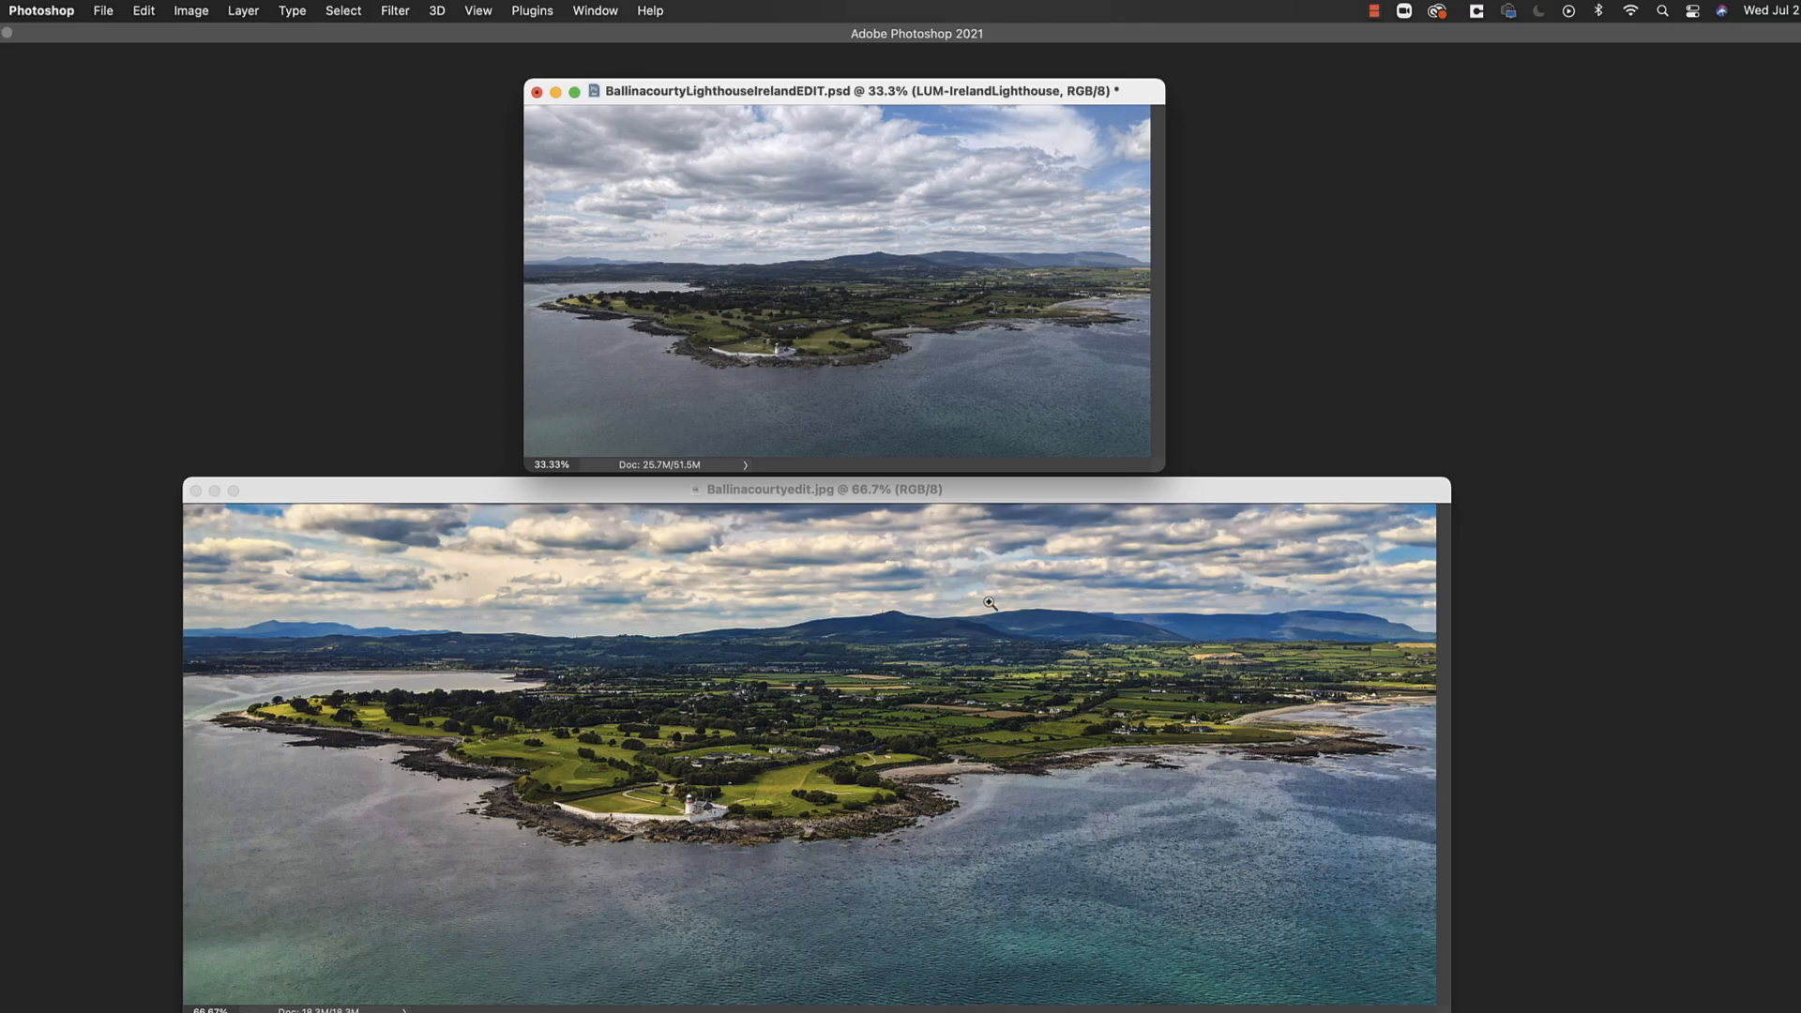
key(f)
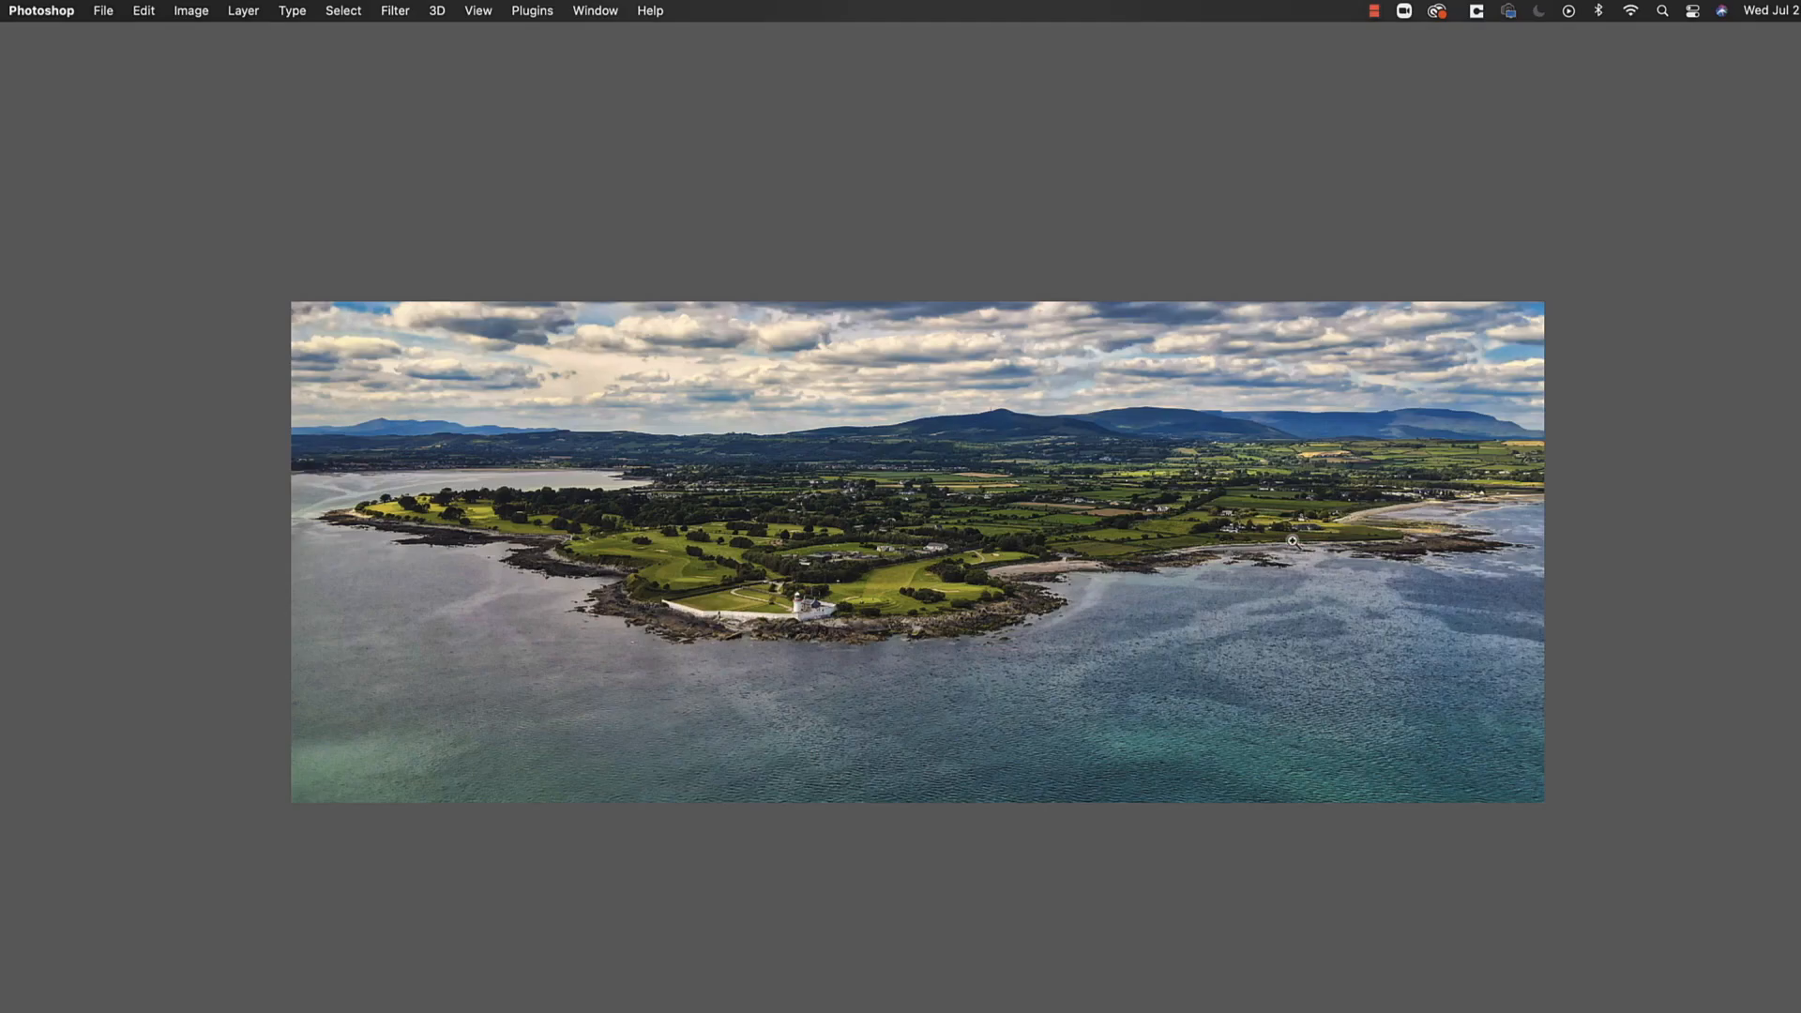
key(f)
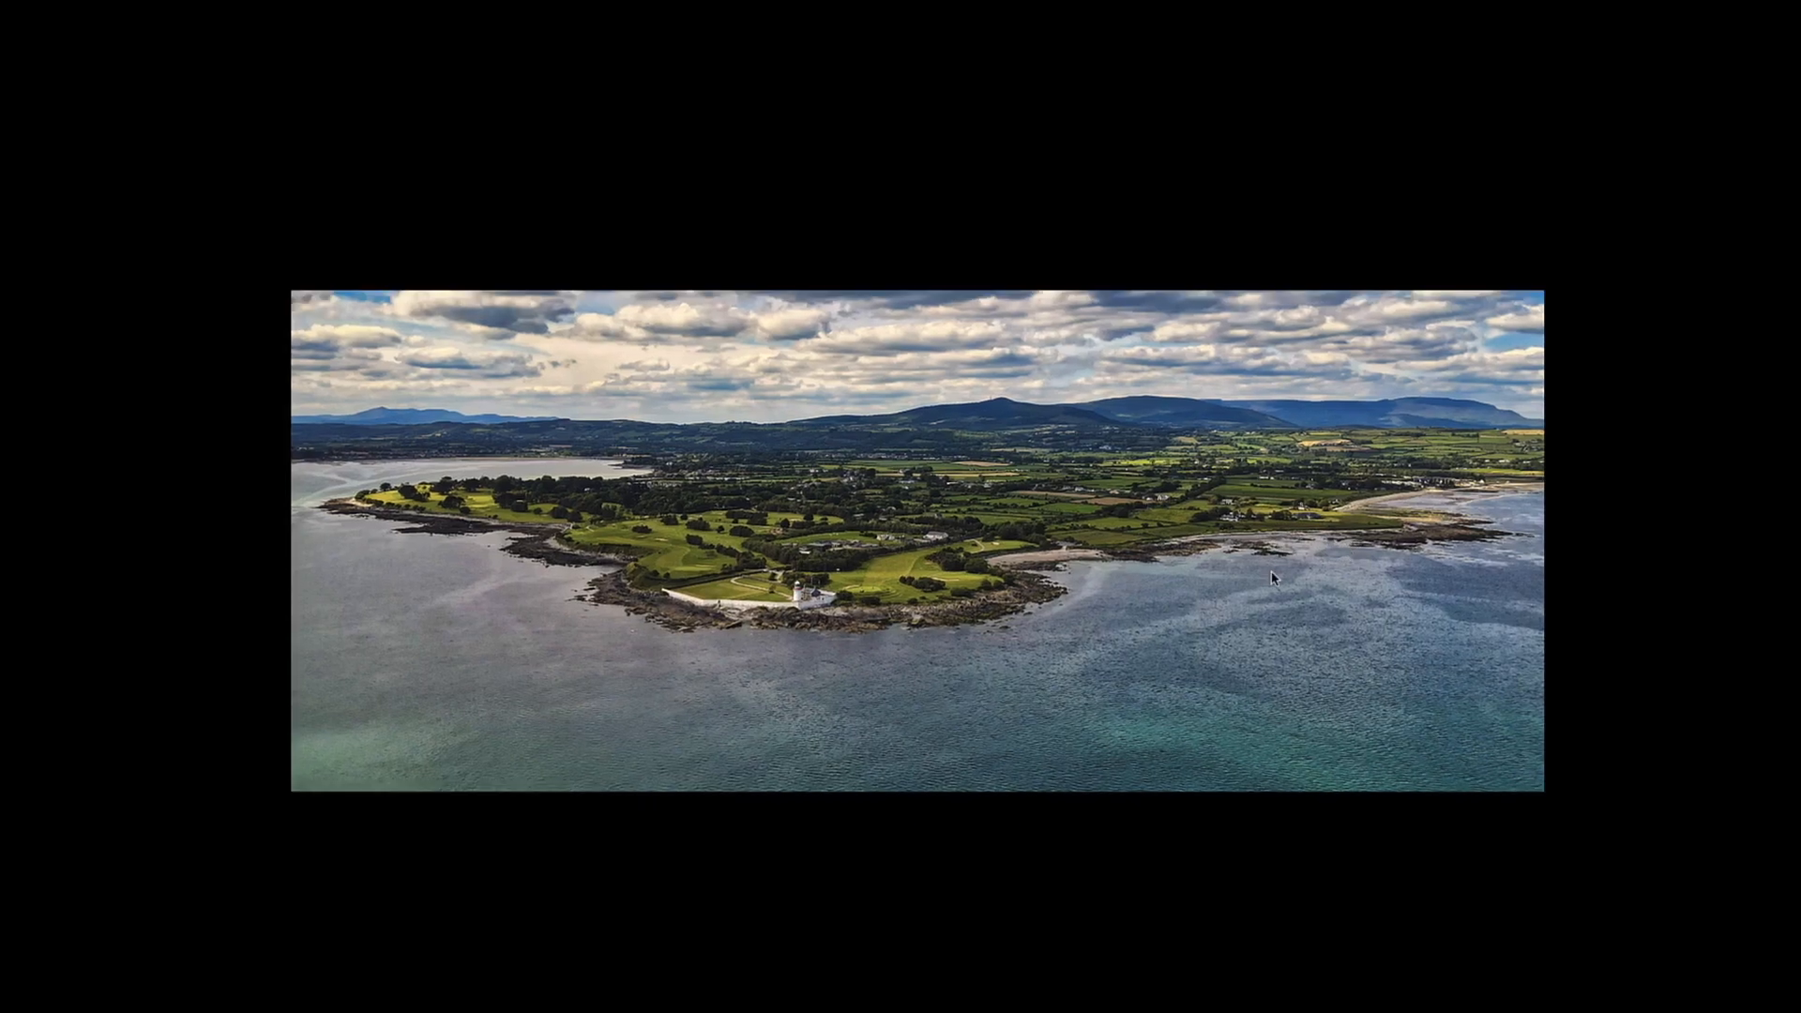
key(f)
drag(1103, 500, 1090, 506)
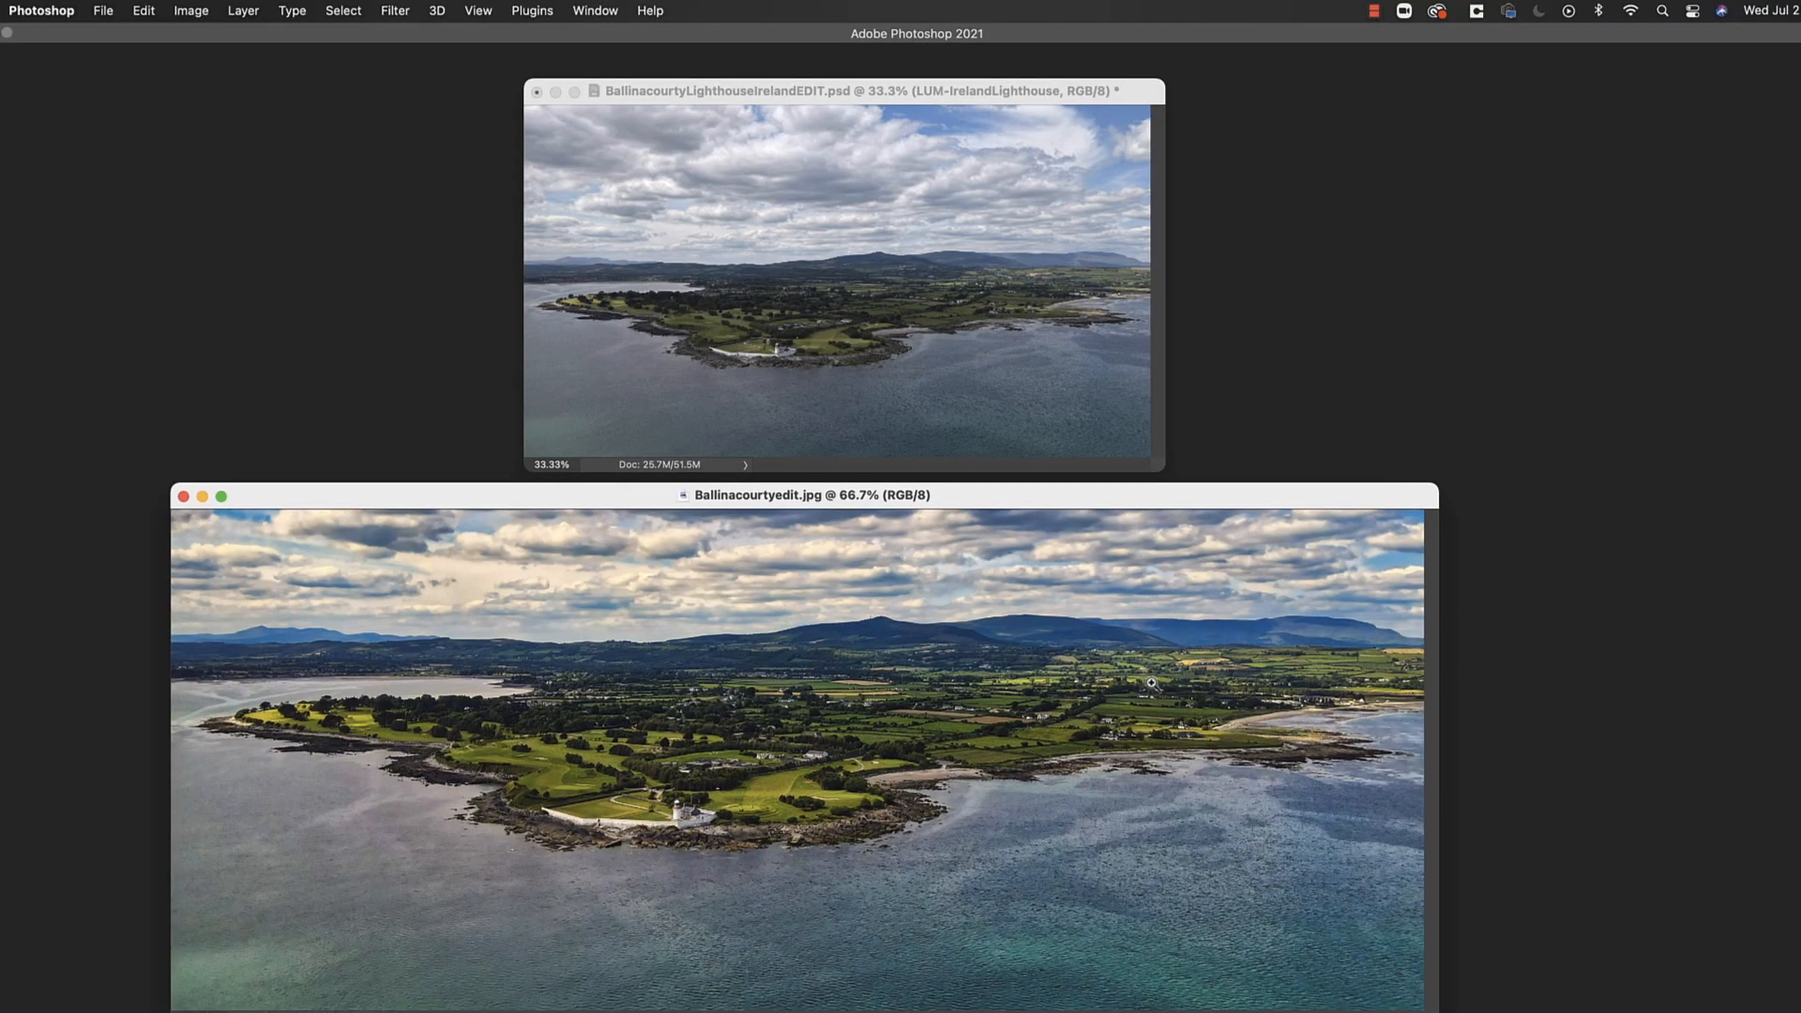
key(f)
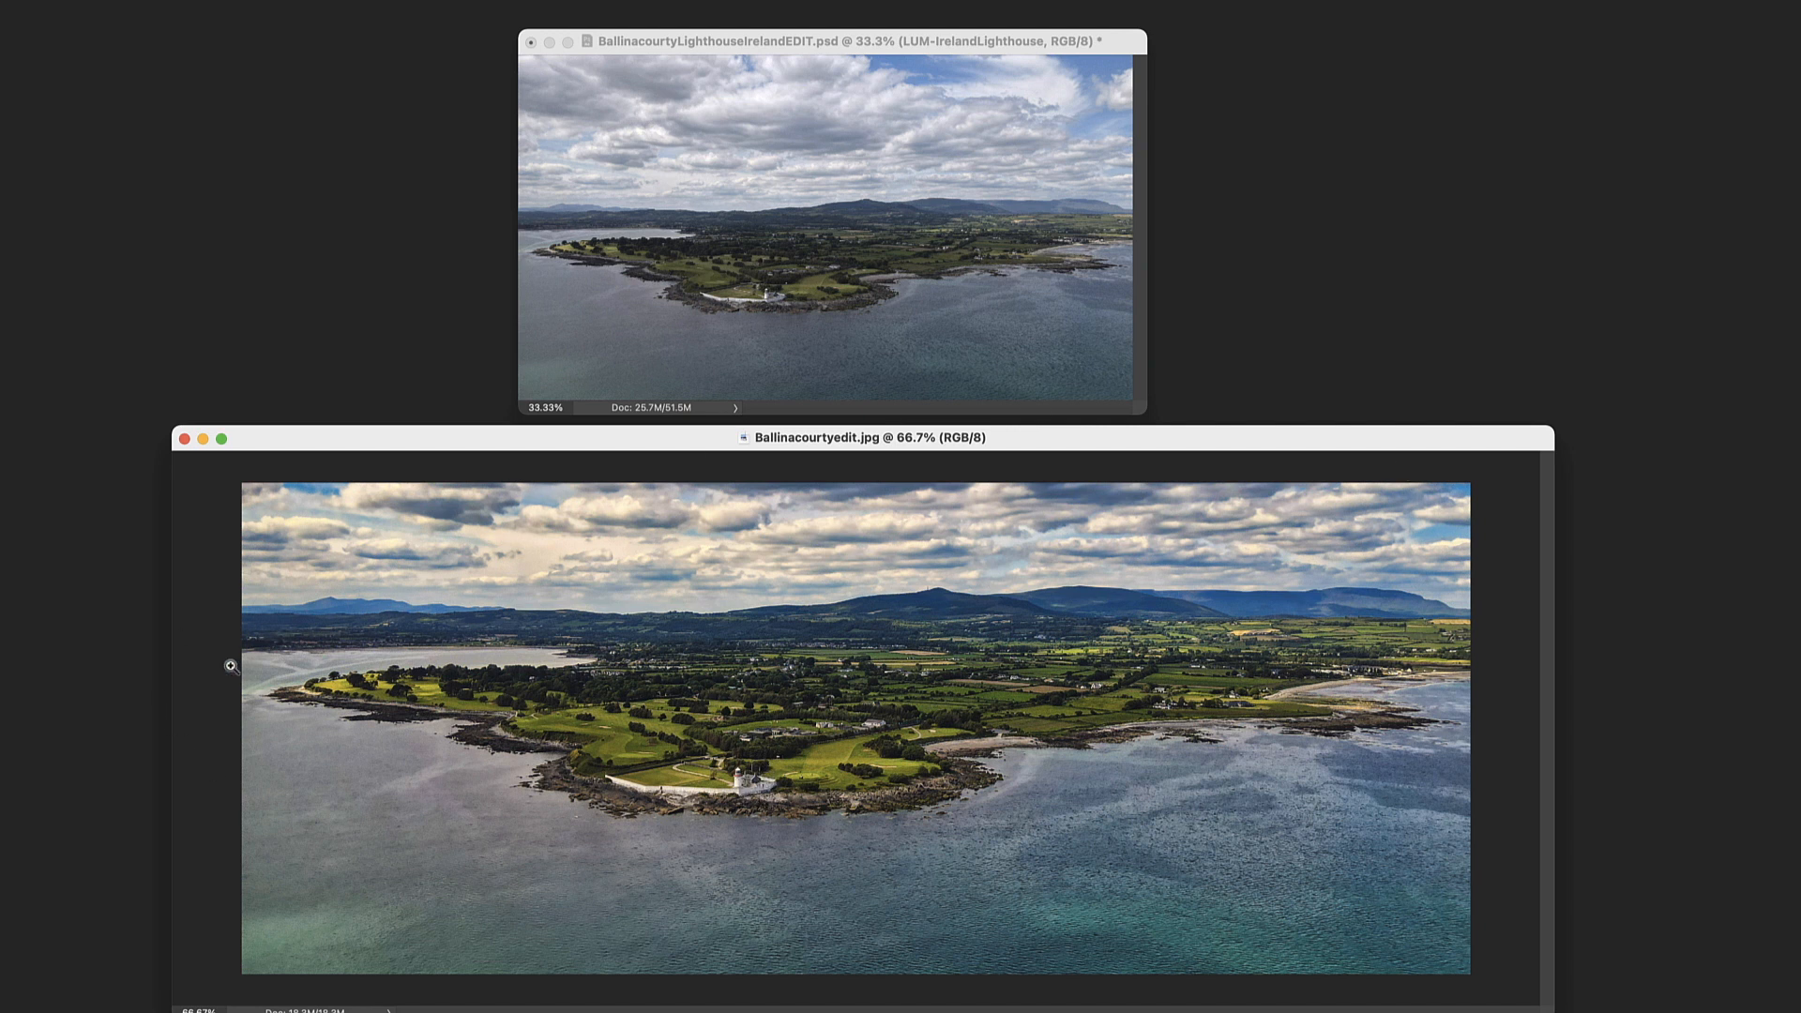
drag(414, 441, 401, 433)
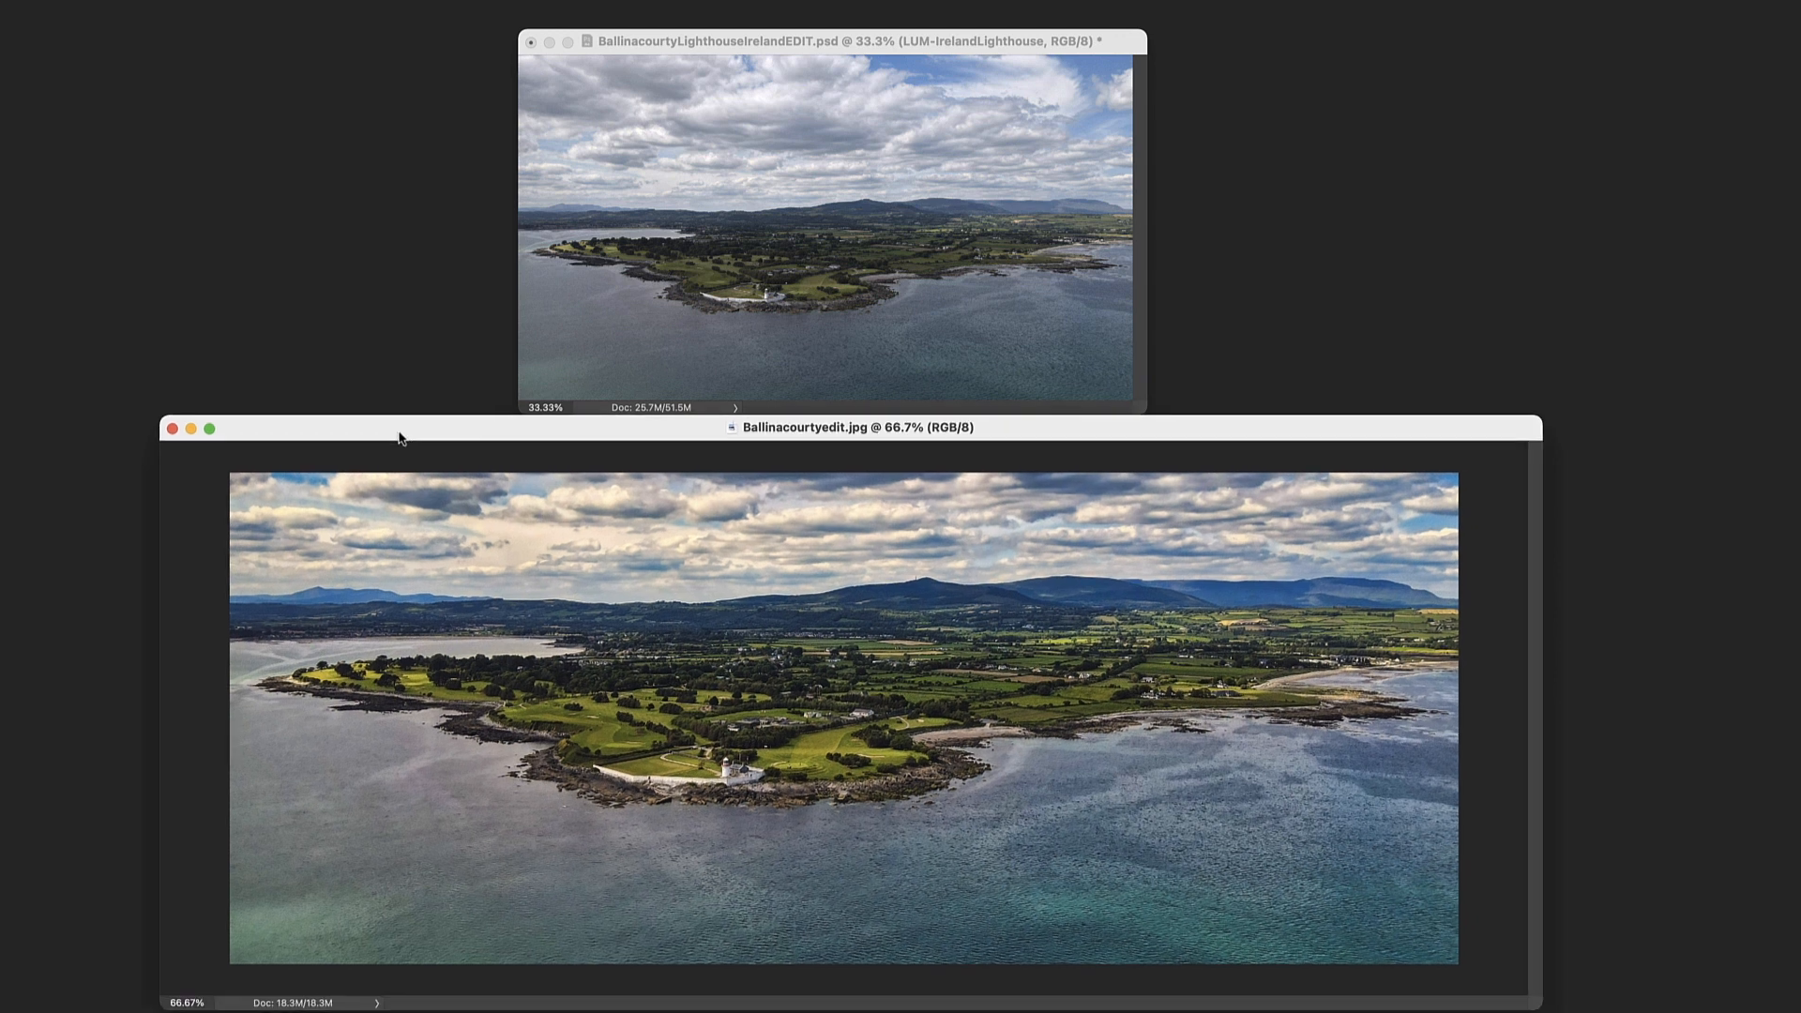